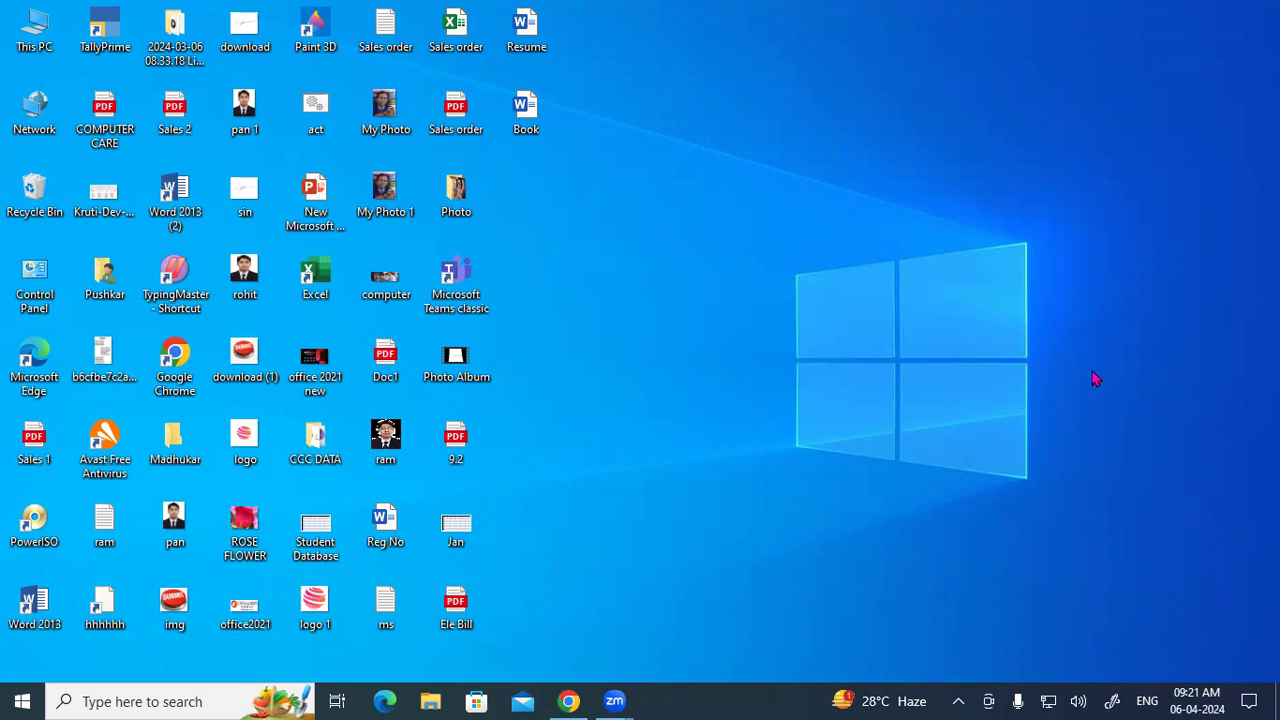
In Chrome, open Gmail's Forwarding and POP/IMAP settings to confirm POP and IMAP are enabled.
{"action": "left_click", "coordinate": [568, 701]}
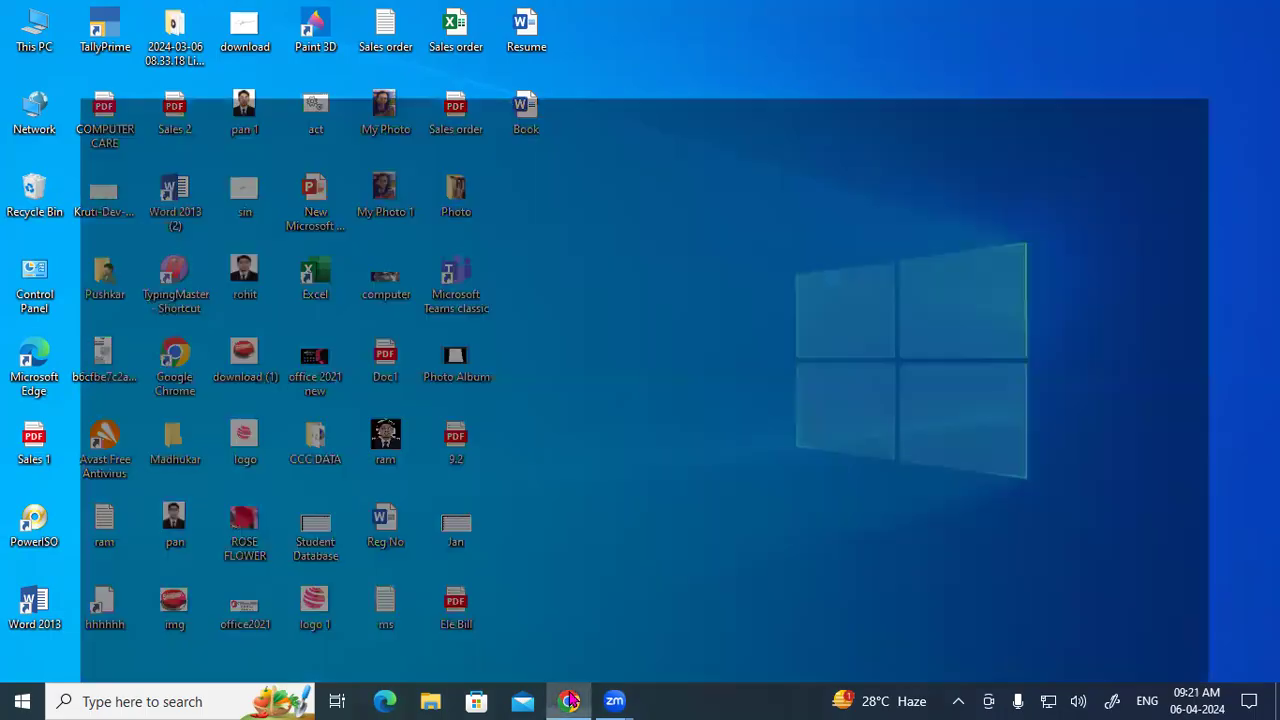
{"action": "left_click", "coordinate": [720, 21]}
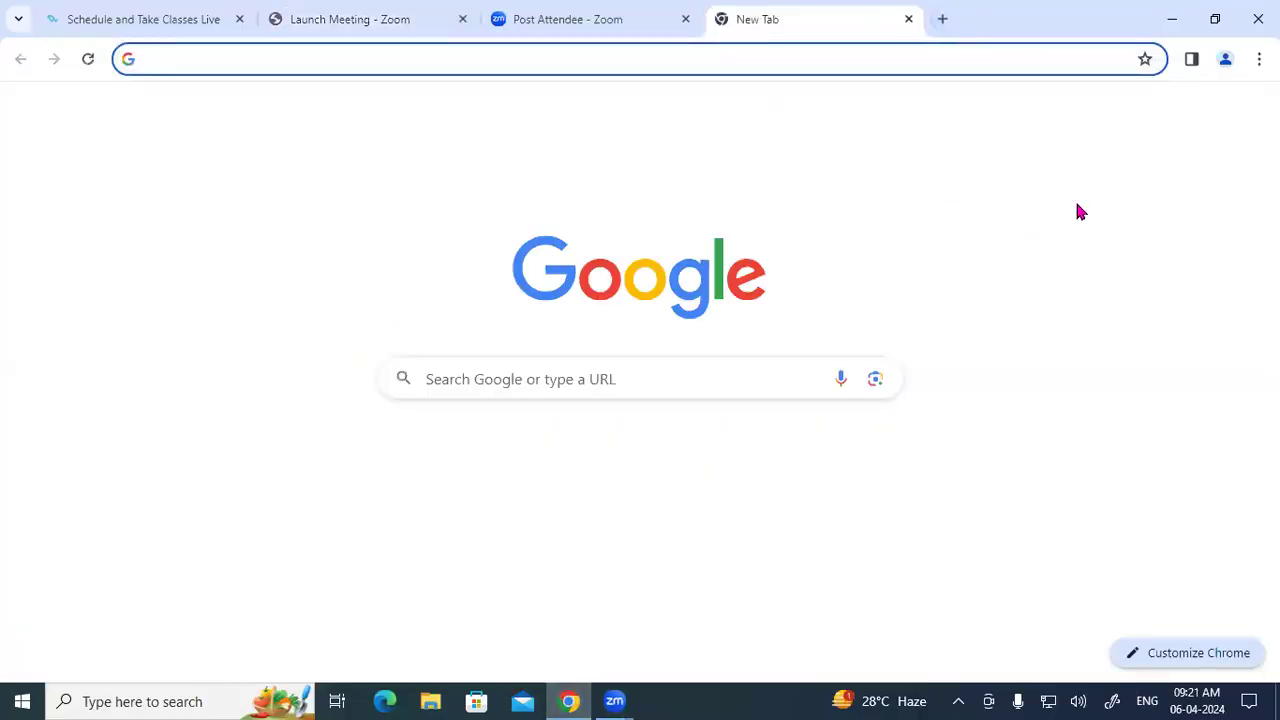
{"action": "left_click", "coordinate": [1097, 114]}
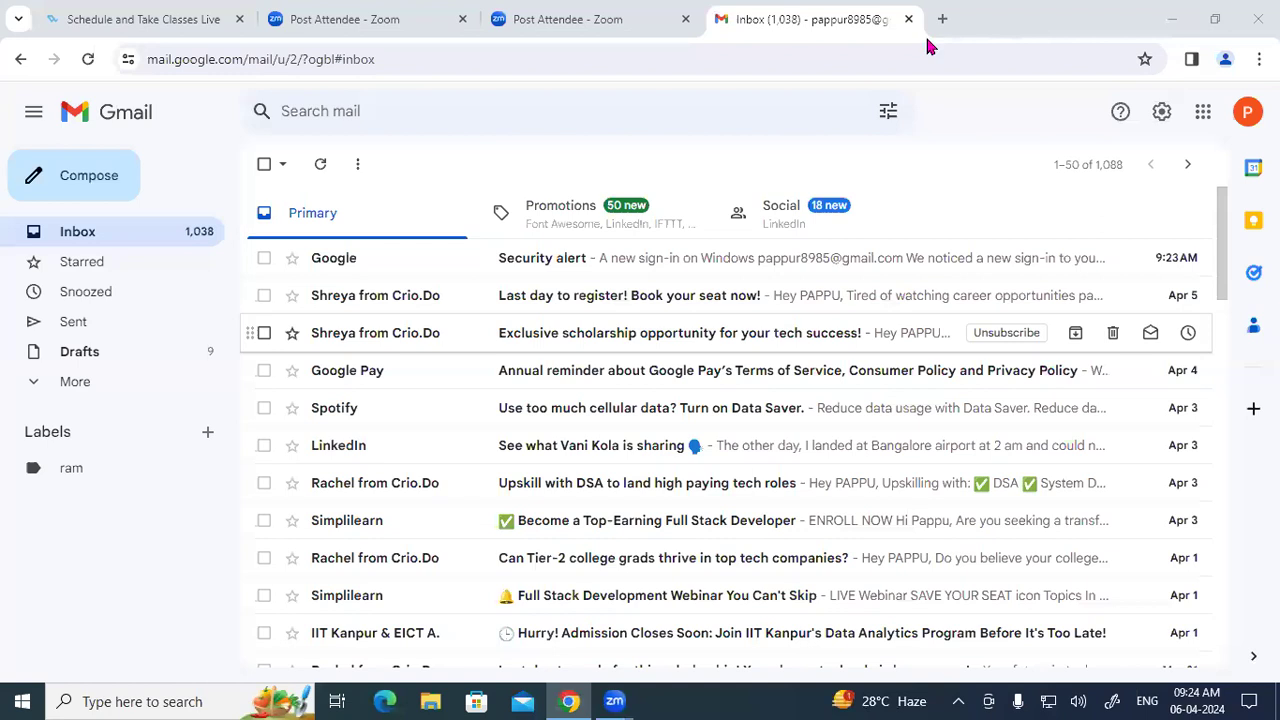
{"action": "left_click", "coordinate": [1160, 115]}
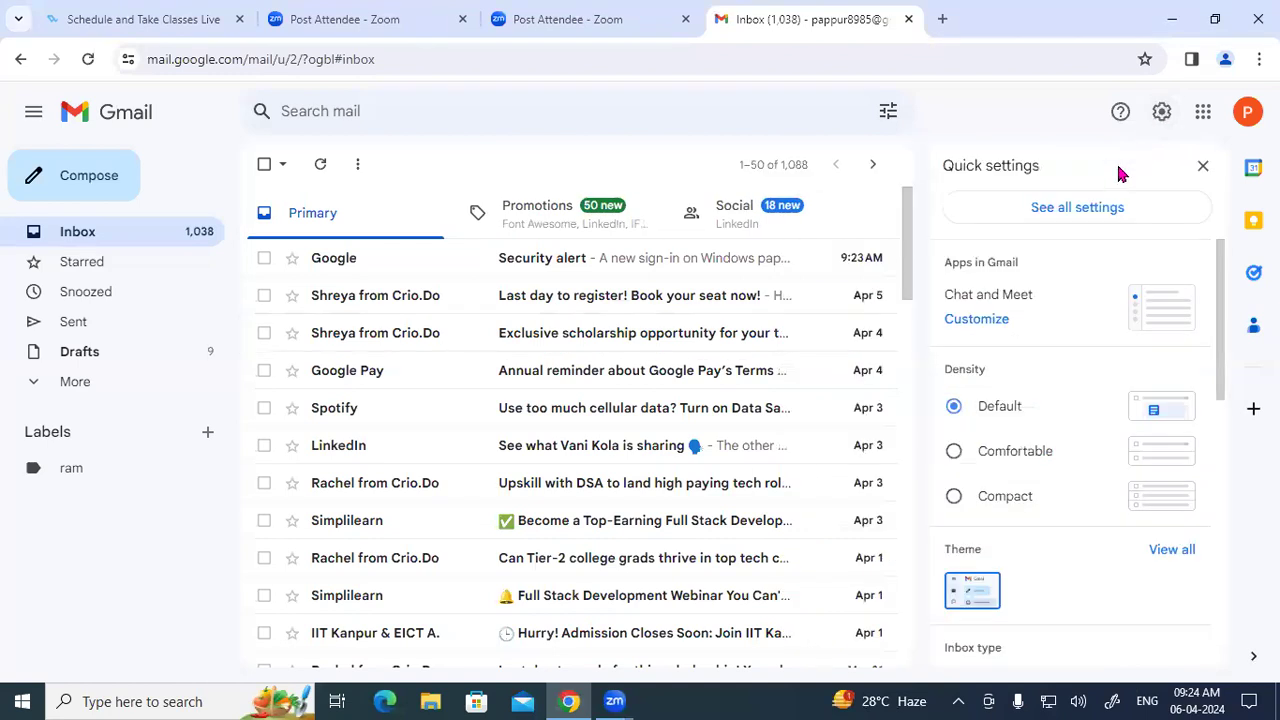
{"action": "left_click", "coordinate": [1097, 219]}
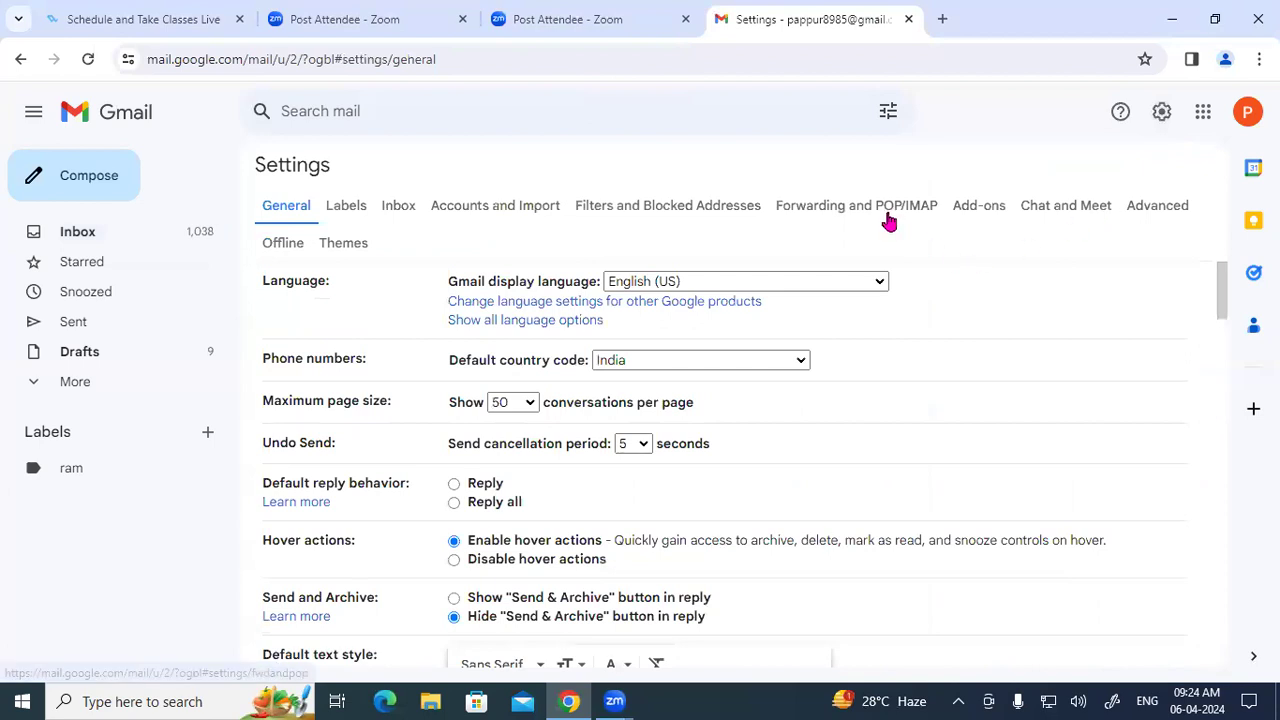
{"action": "left_click", "coordinate": [888, 216]}
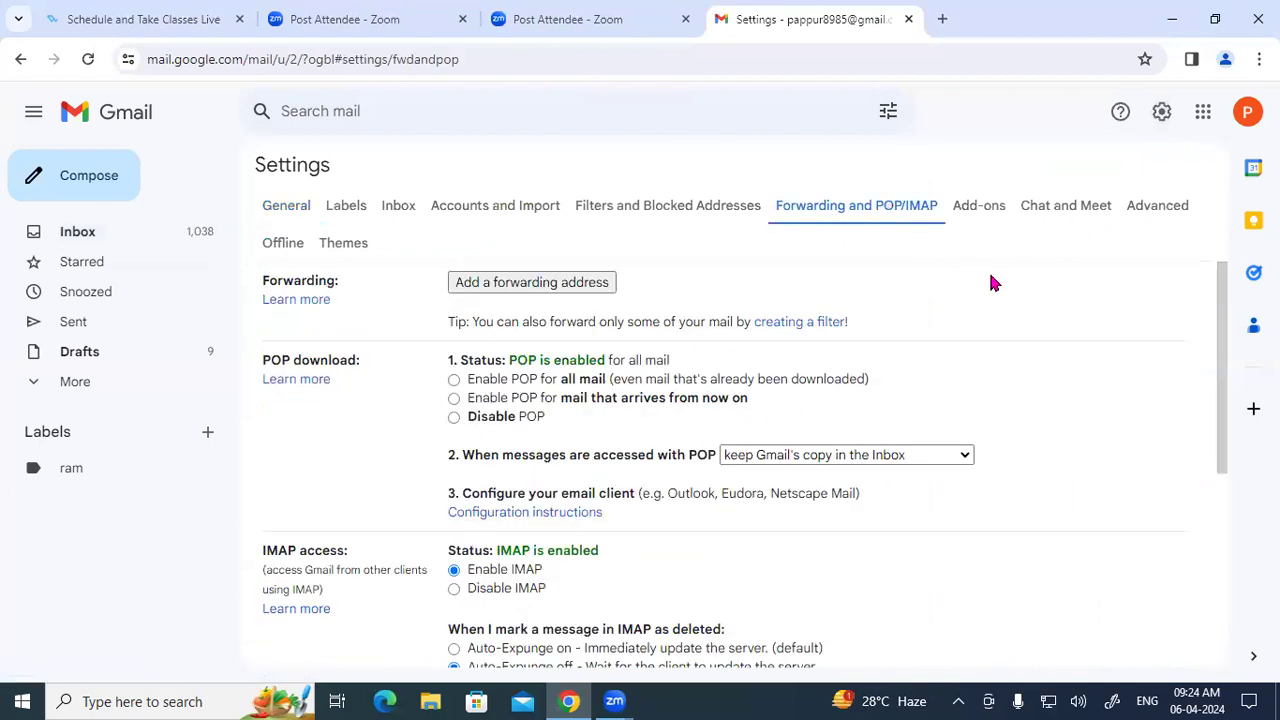
Copy the signed-in account's e-mail address from the Google account panel, then bring up Run.
{"action": "left_click", "coordinate": [1240, 118]}
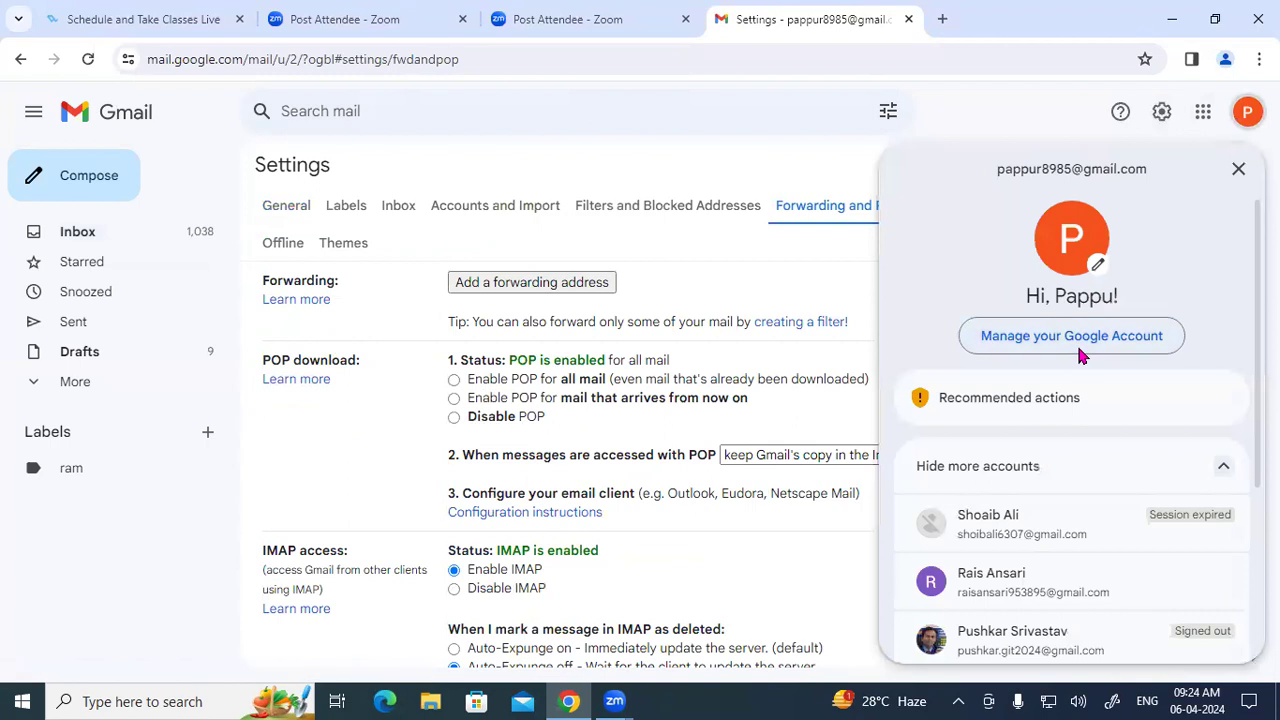
{"action": "left_click", "coordinate": [1078, 345]}
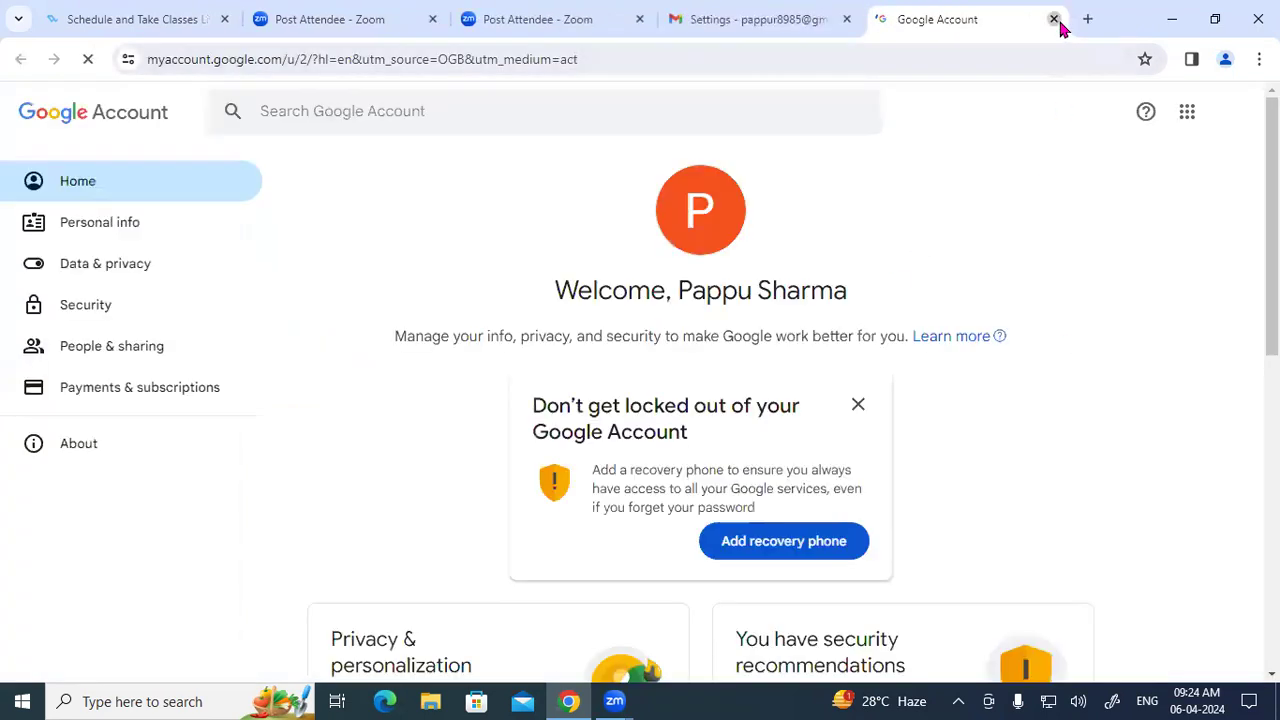
{"action": "left_click", "coordinate": [1054, 19]}
{"action": "left_click", "coordinate": [940, 19]}
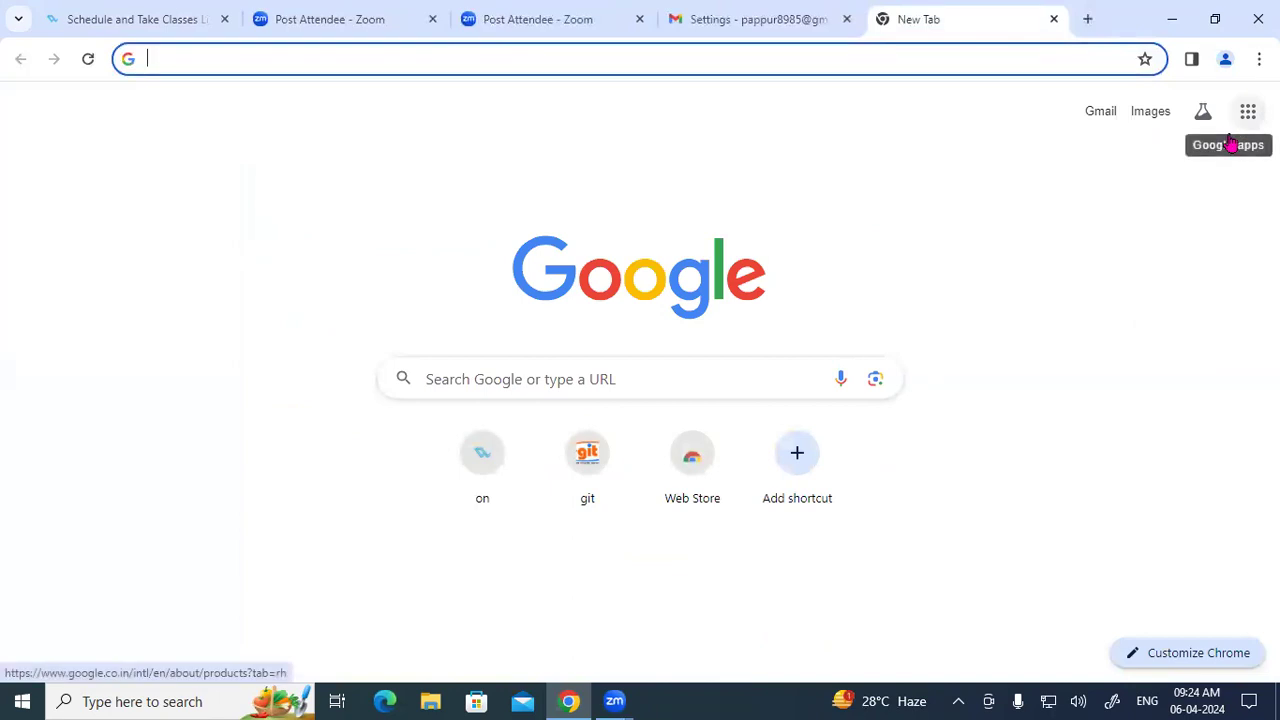
{"action": "left_click", "coordinate": [830, 19]}
{"action": "left_click", "coordinate": [1247, 111]}
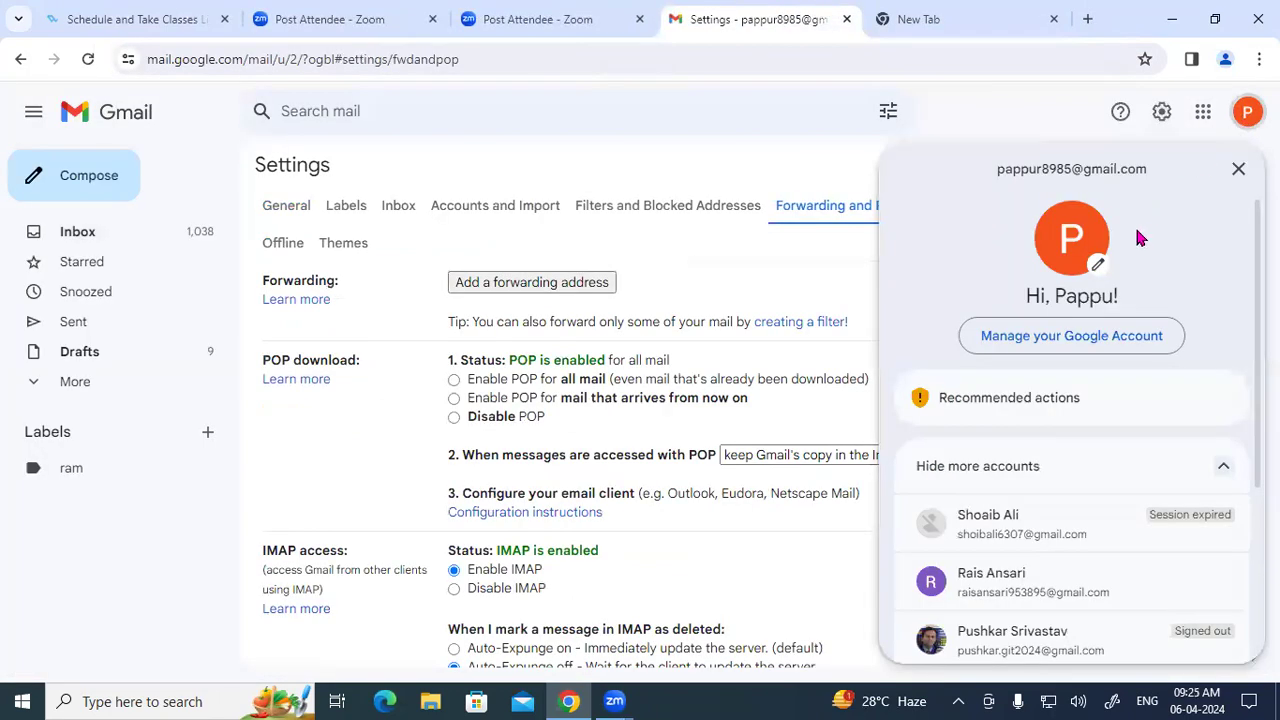
{"action": "triple_click", "coordinate": [1039, 168]}
{"action": "key", "text": "ctrl+c"}
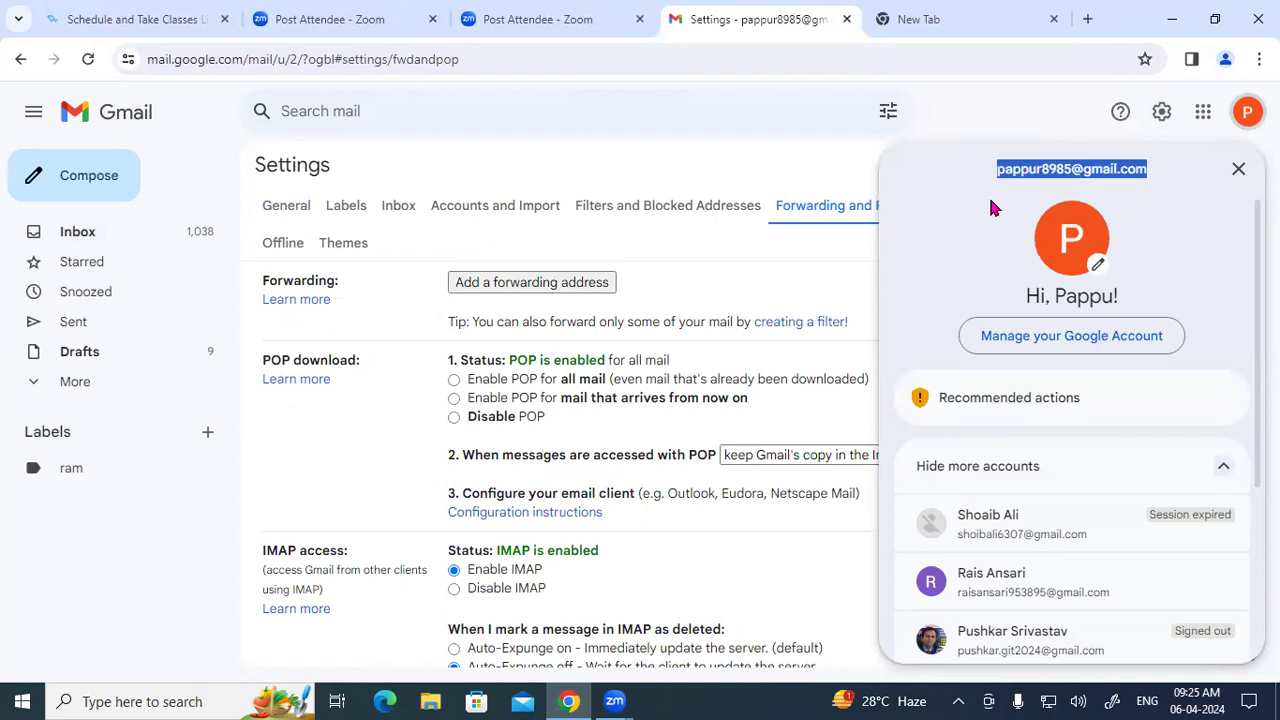
{"action": "key", "text": "super+r"}
Launch Outlook from Run, dismiss the IMAP Search Folders warning, and show Outlook Today.
{"action": "type", "text": "ou"}
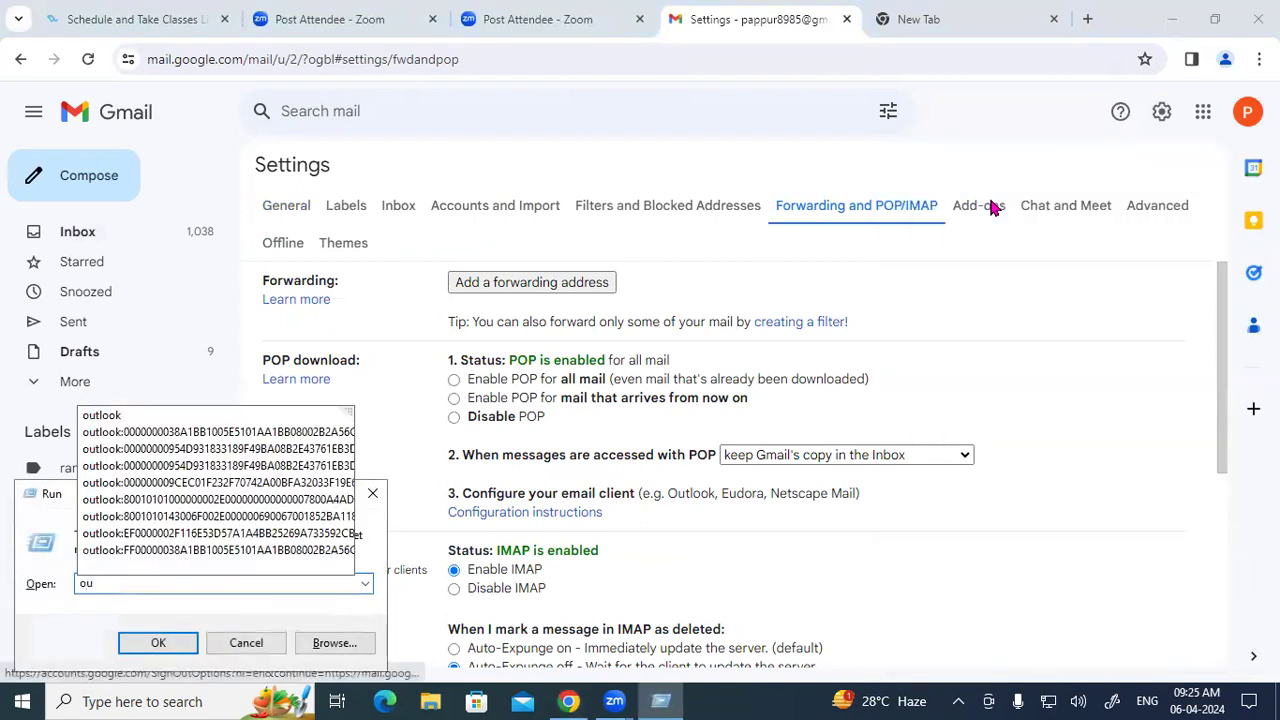
{"action": "key", "text": "Down"}
{"action": "key", "text": "Return"}
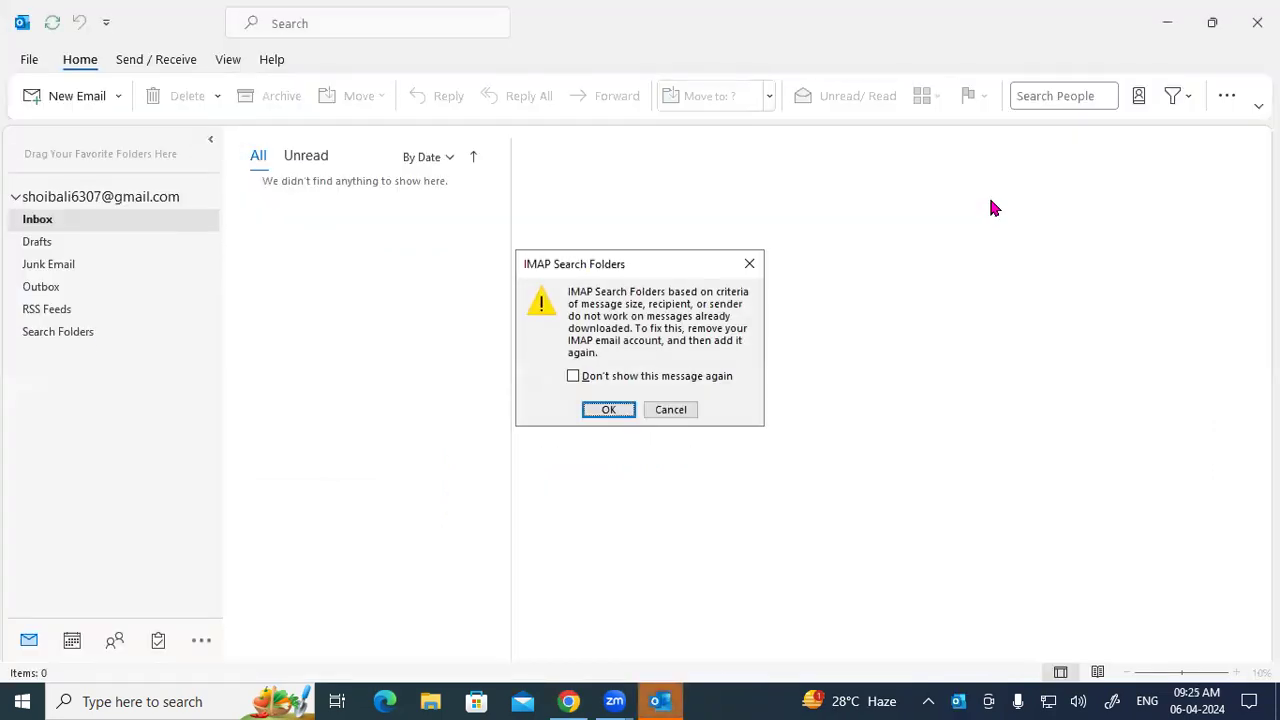
{"action": "key", "text": "Return"}
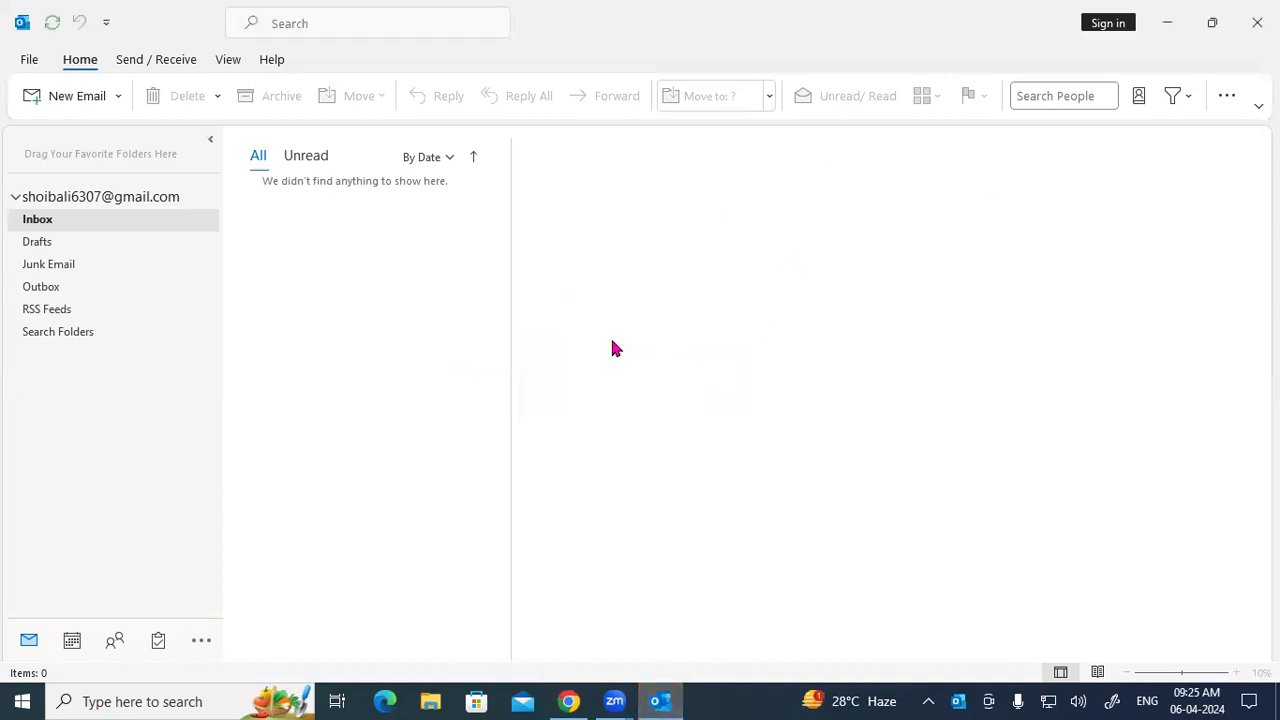
{"action": "left_click", "coordinate": [41, 205]}
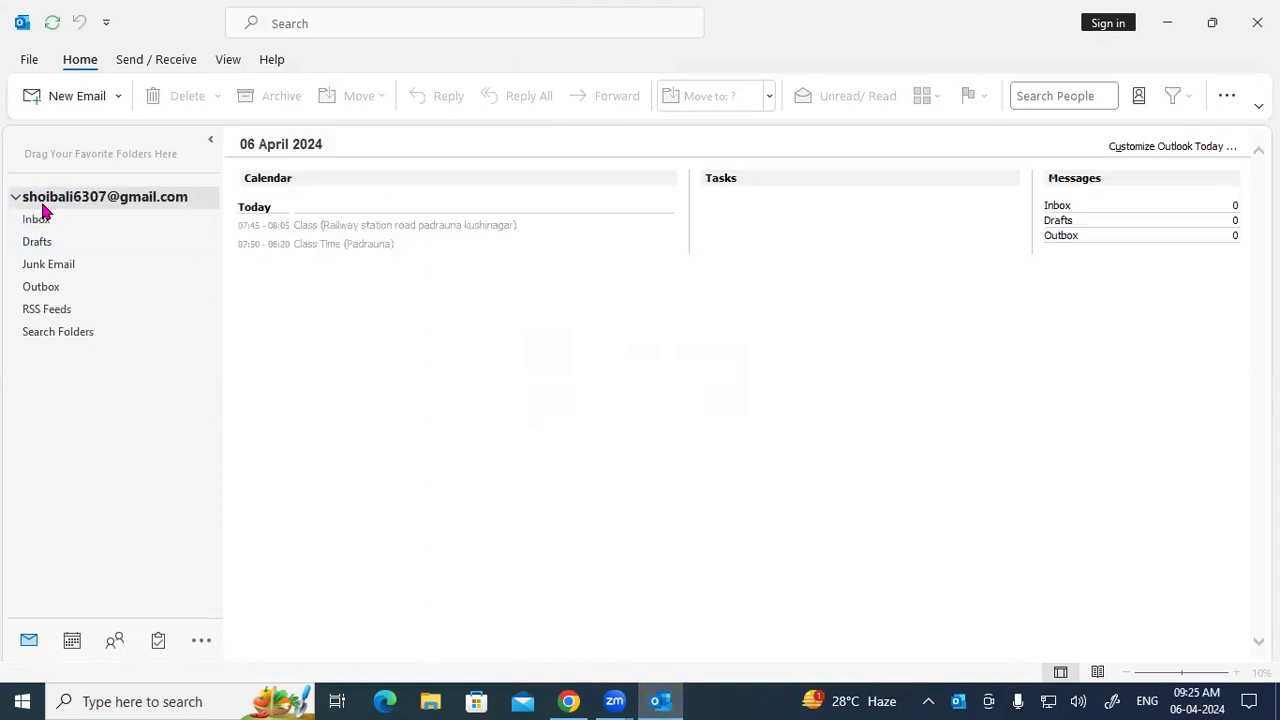
Check the account information, then start a new email addressed to the copied Gmail address.
{"action": "left_click", "coordinate": [30, 62]}
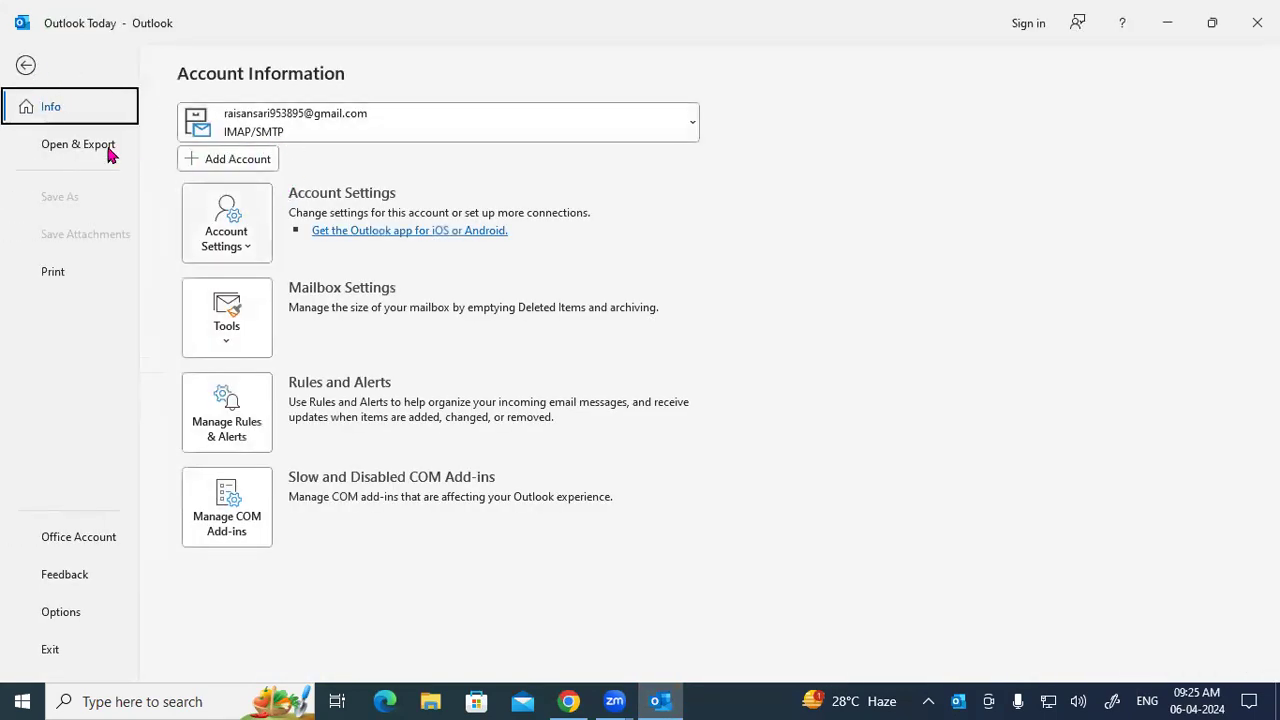
{"action": "left_click", "coordinate": [26, 67]}
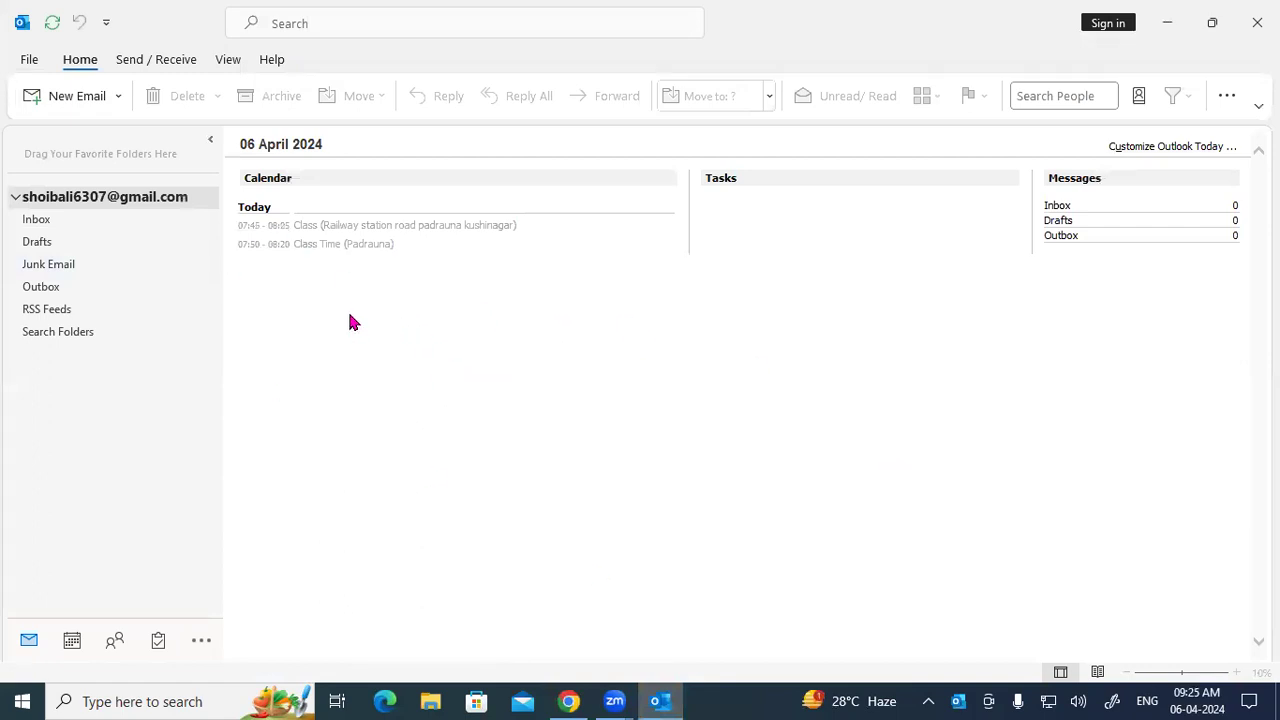
{"action": "left_click", "coordinate": [47, 98]}
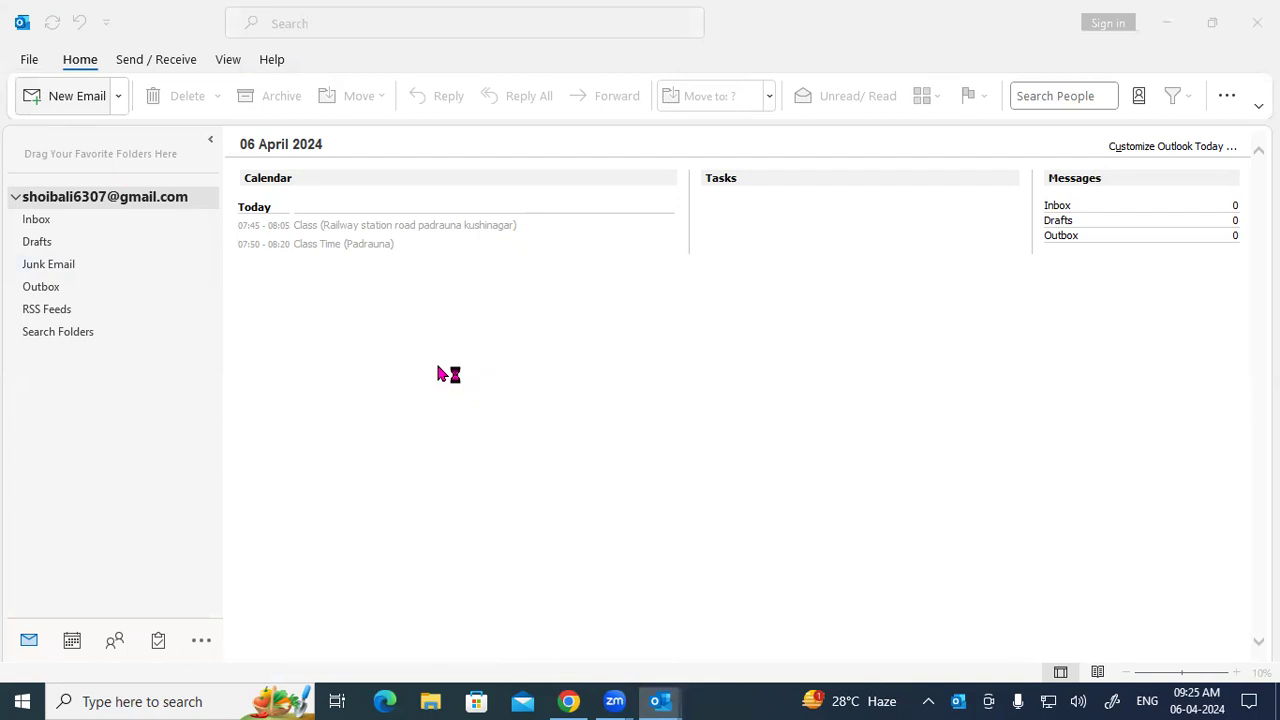
{"action": "key", "text": "ctrl+v"}
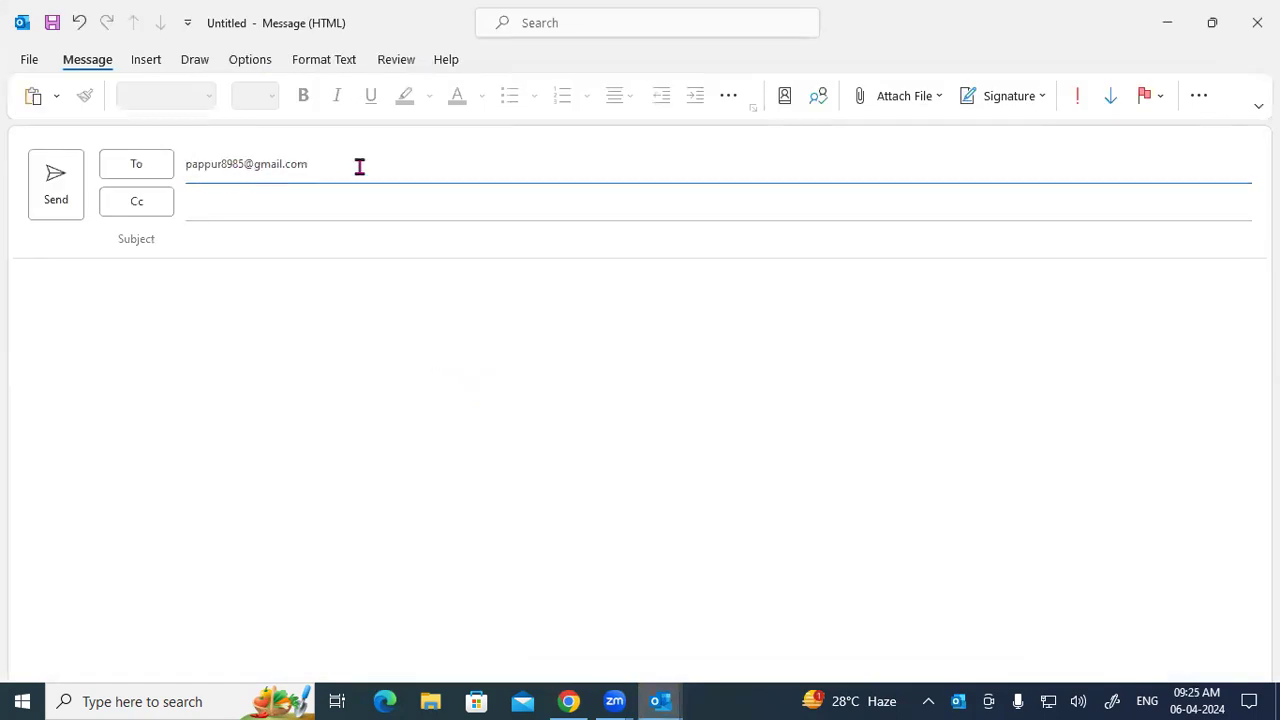
Give the message subject 'h' and body 'hhh' and send it.
{"action": "left_click", "coordinate": [183, 268]}
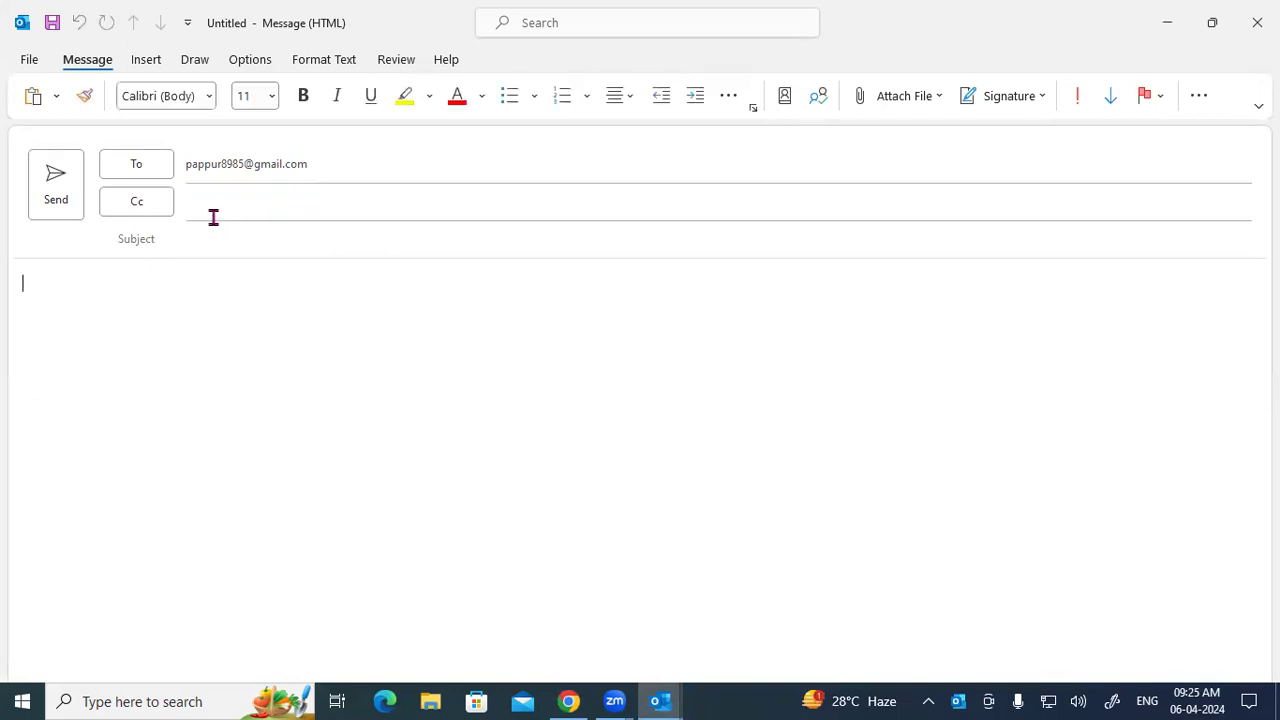
{"action": "left_click", "coordinate": [212, 217]}
{"action": "left_click", "coordinate": [217, 238]}
{"action": "type", "text": "h"}
{"action": "left_click", "coordinate": [186, 303]}
{"action": "type", "text": "hhh"}
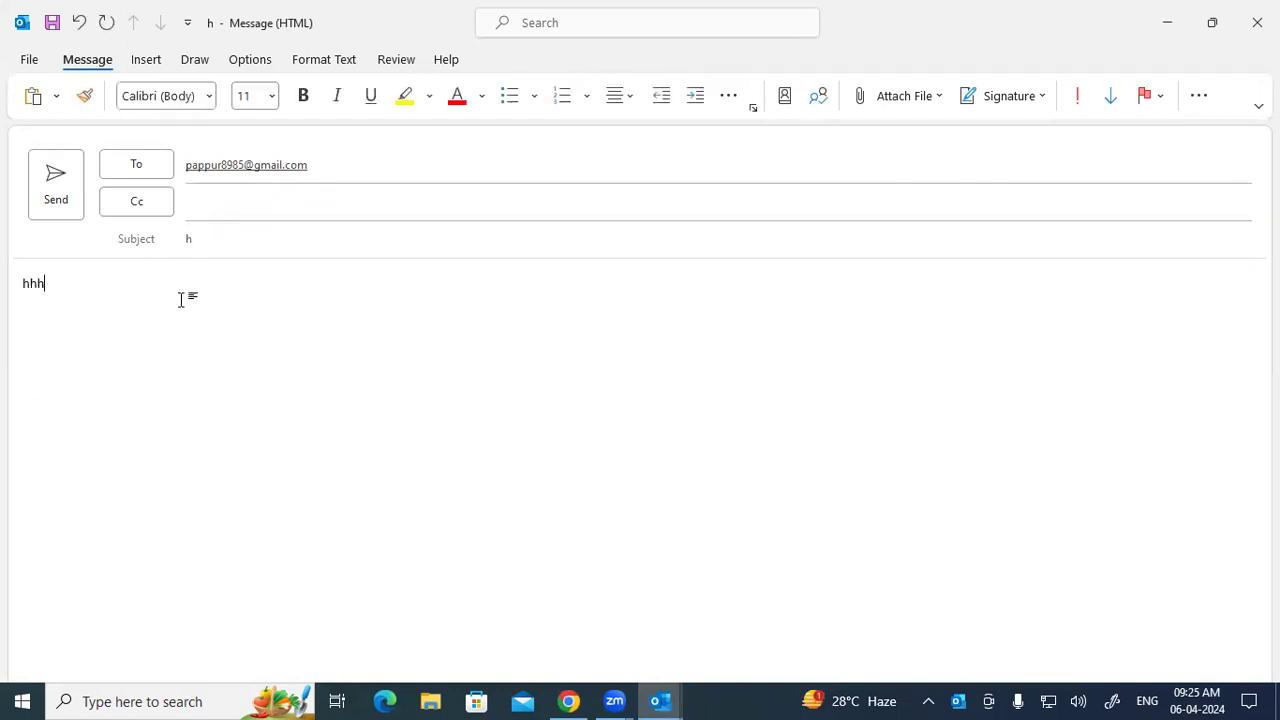
{"action": "left_click", "coordinate": [66, 200]}
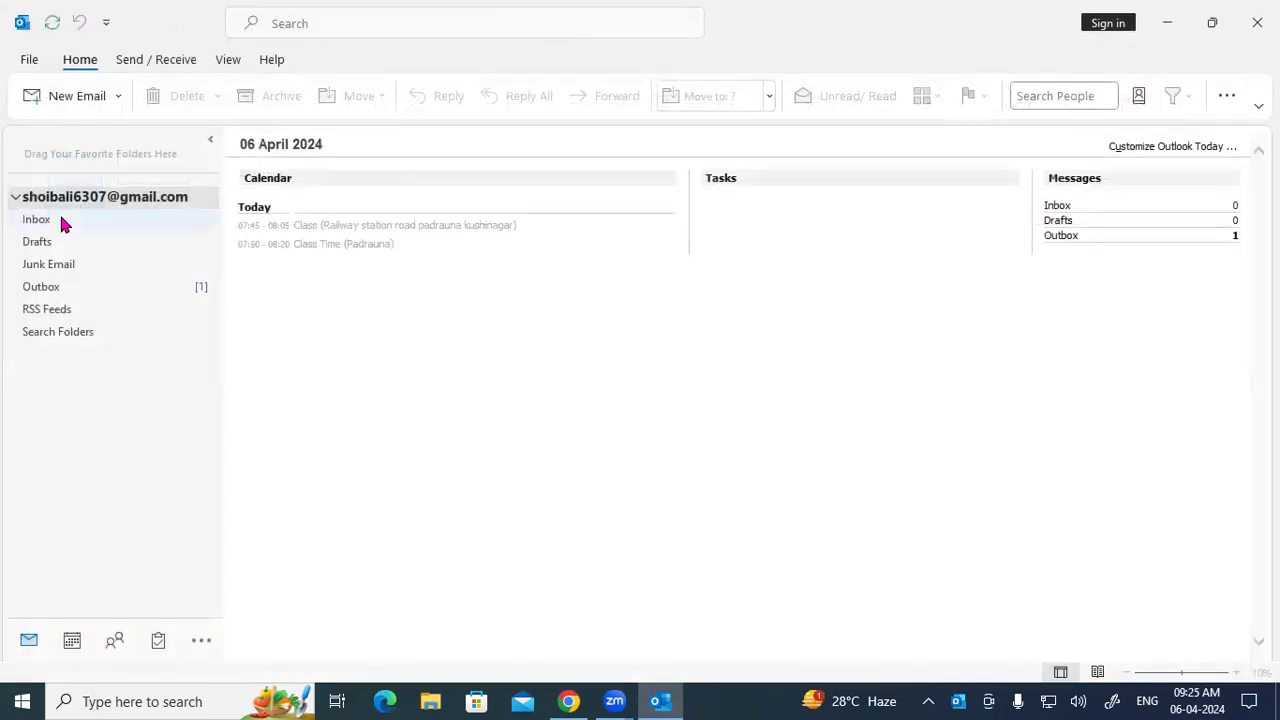
Show the queued test message 'h' in the Outbox, annotating Send and the Outbox on screen.
{"action": "left_click", "coordinate": [60, 220]}
{"action": "left_click", "coordinate": [61, 286]}
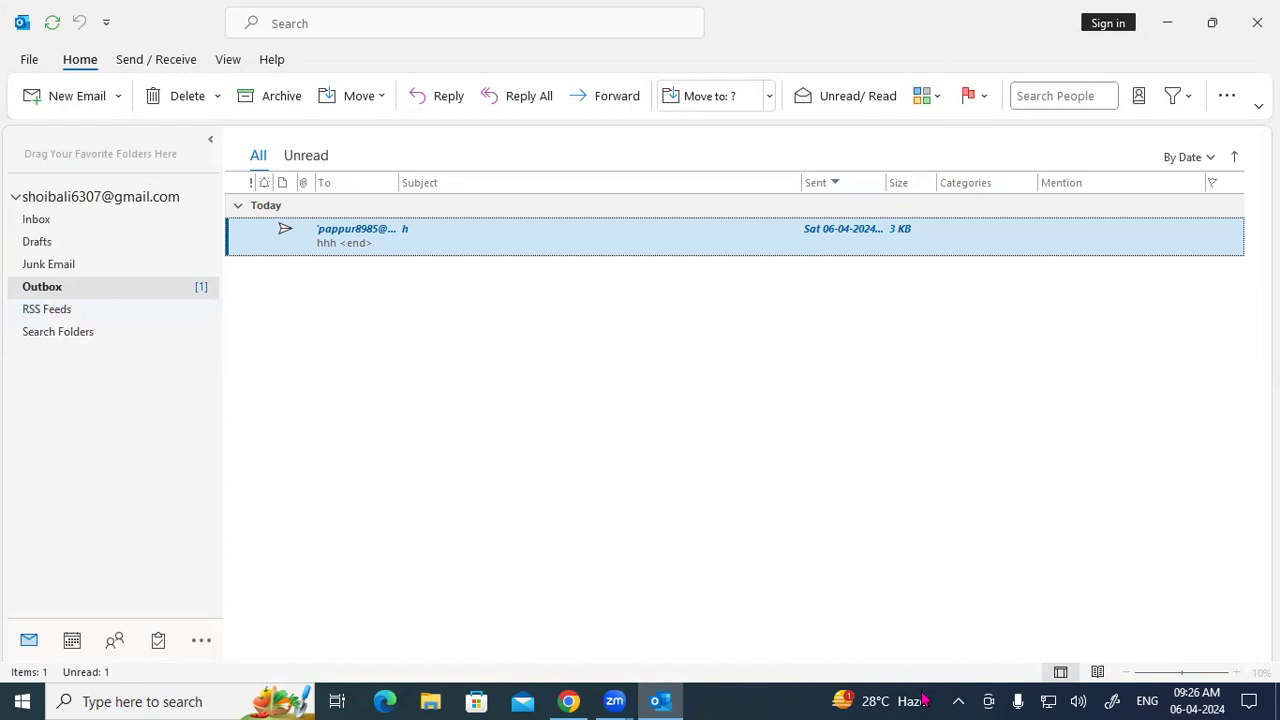
{"action": "mouse_move", "coordinate": [414, 288]}
{"action": "left_mouse_down"}
{"action": "mouse_move", "coordinate": [462, 283]}
{"action": "mouse_move", "coordinate": [462, 296]}
{"action": "mouse_move", "coordinate": [481, 272]}
{"action": "left_mouse_up"}
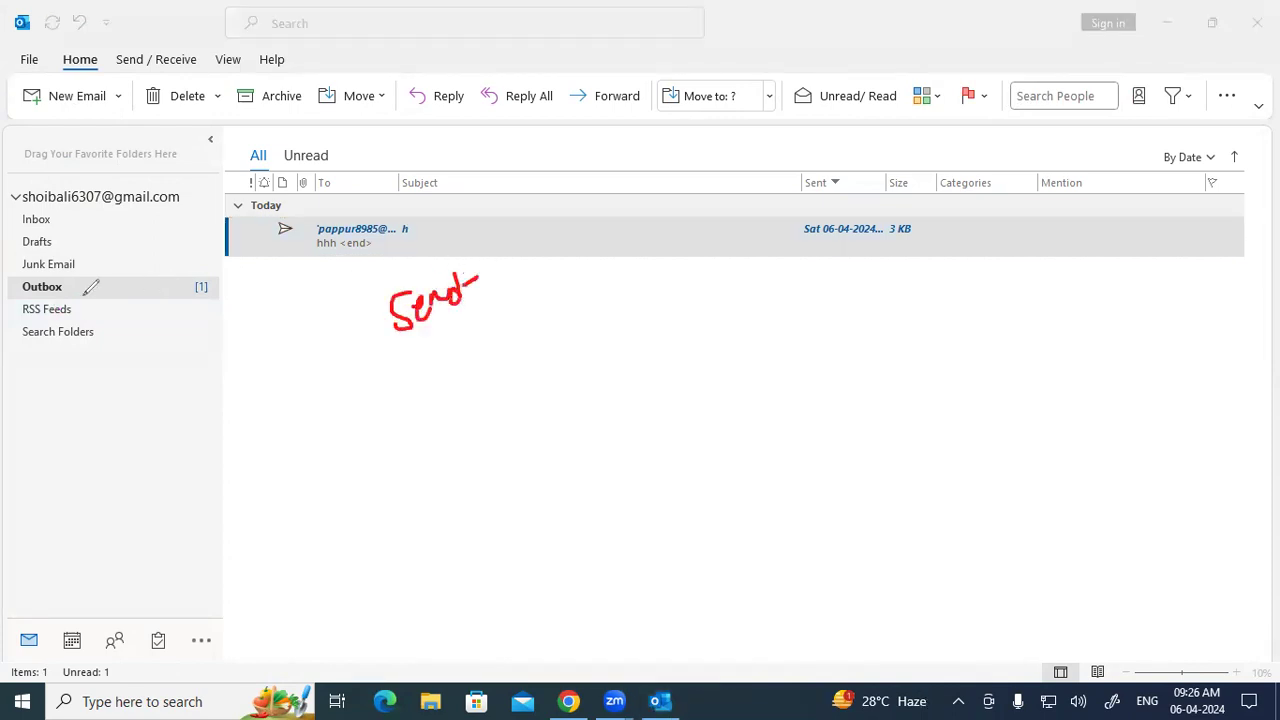
{"action": "mouse_move", "coordinate": [86, 266]}
{"action": "left_mouse_down"}
{"action": "mouse_move", "coordinate": [16, 280]}
{"action": "mouse_move", "coordinate": [48, 306]}
{"action": "mouse_move", "coordinate": [76, 266]}
{"action": "left_mouse_up"}
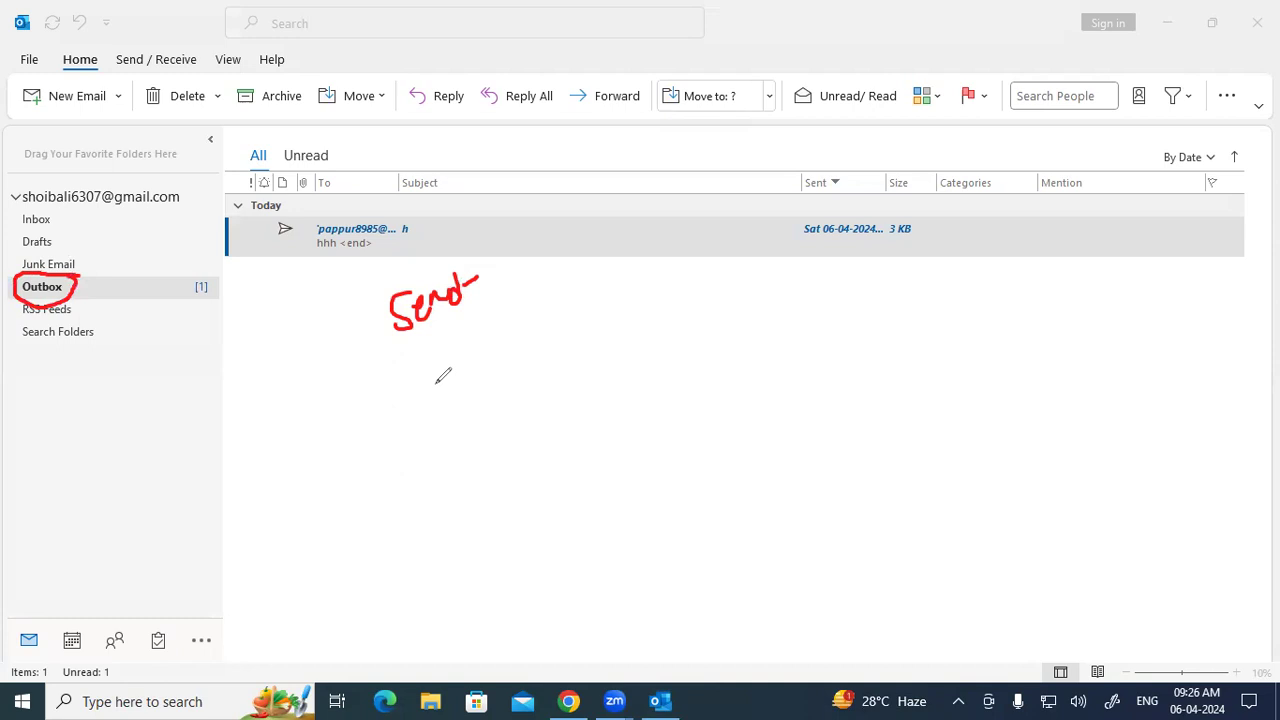
{"action": "key", "text": "Escape"}
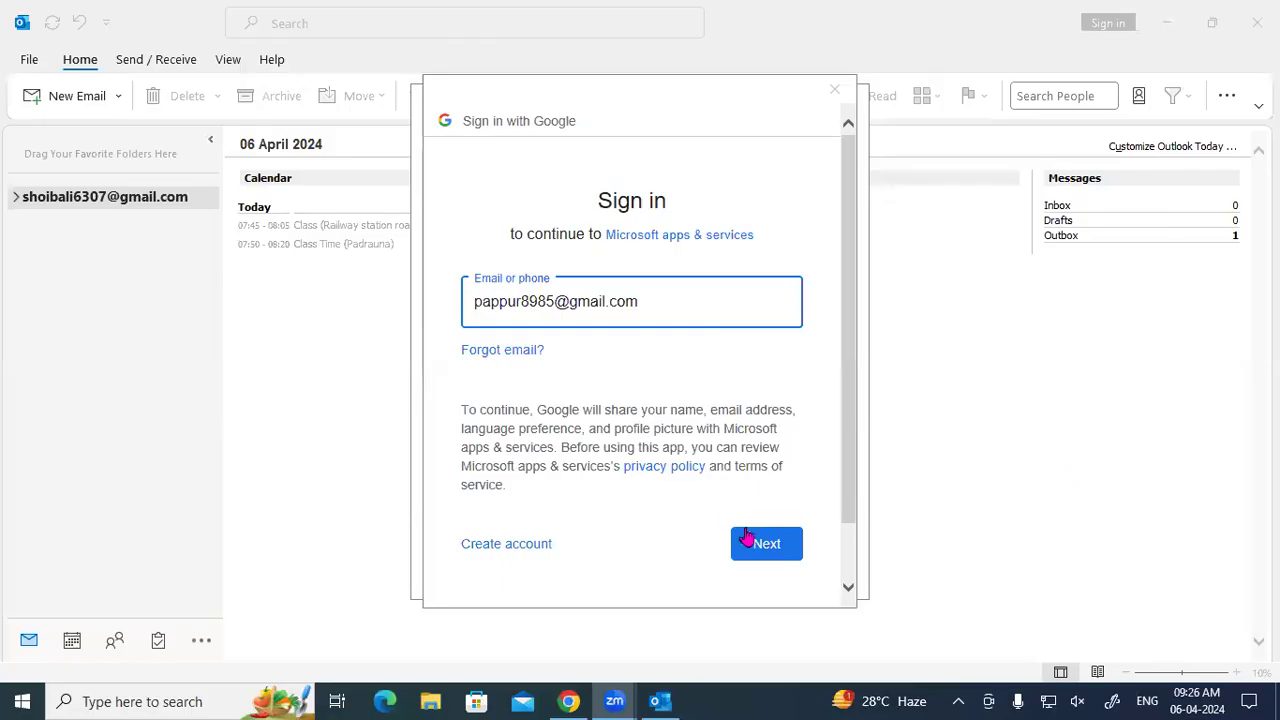
Sign in to the second Google account with its password.
{"action": "left_click", "coordinate": [755, 544]}
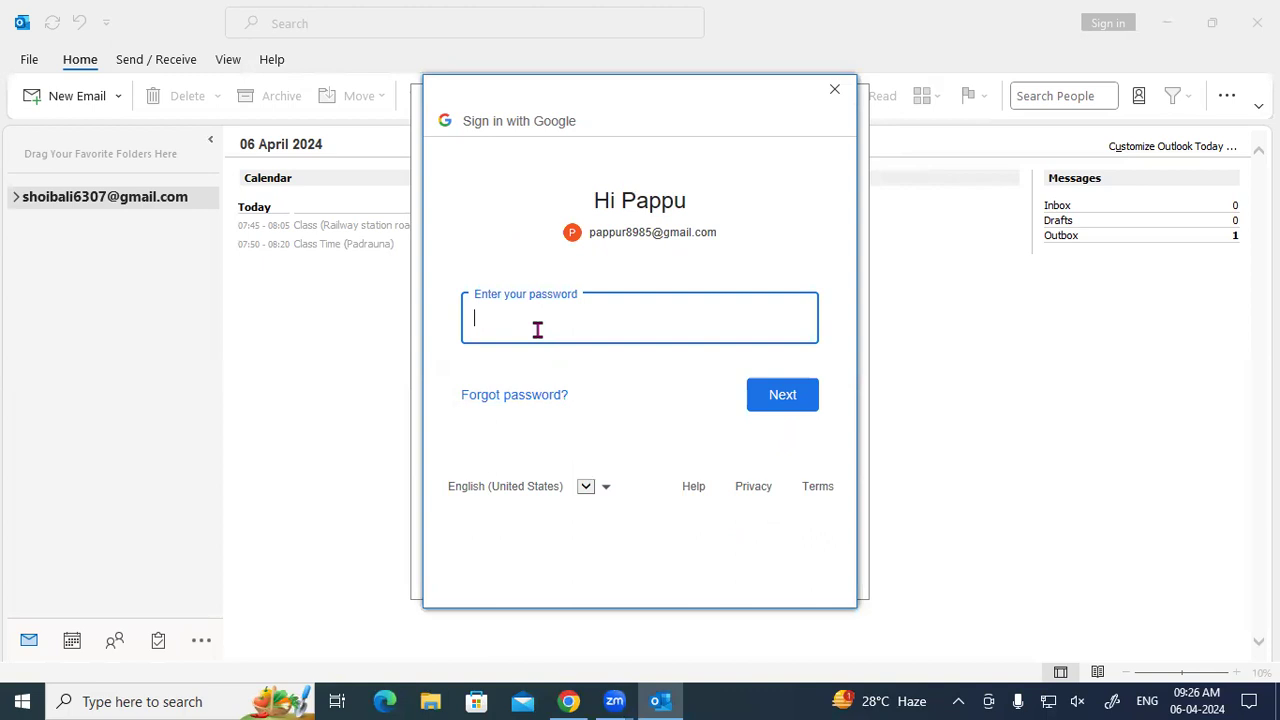
{"action": "type", "text": "**********"}
{"action": "key", "text": "Return"}
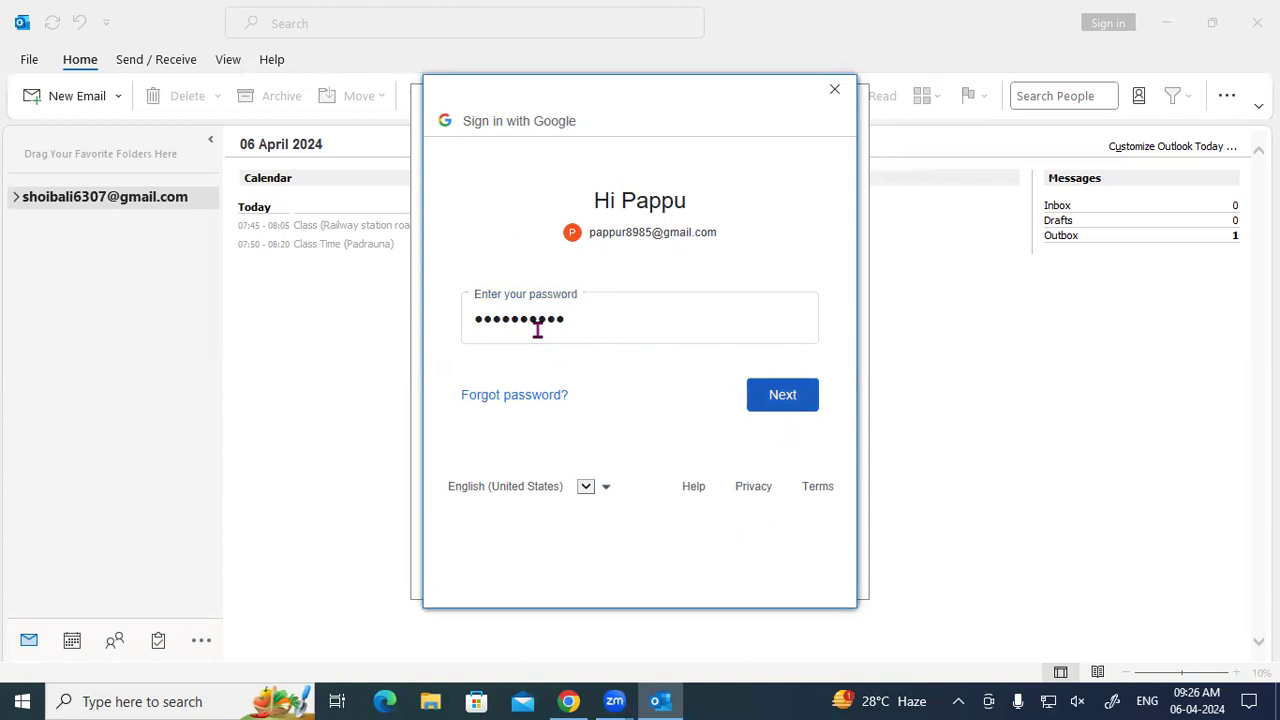
Allow Microsoft access on the Google consent page and retry after the error.
{"action": "scroll", "coordinate": [740, 395], "scroll_direction": "down", "scroll_amount": 2}
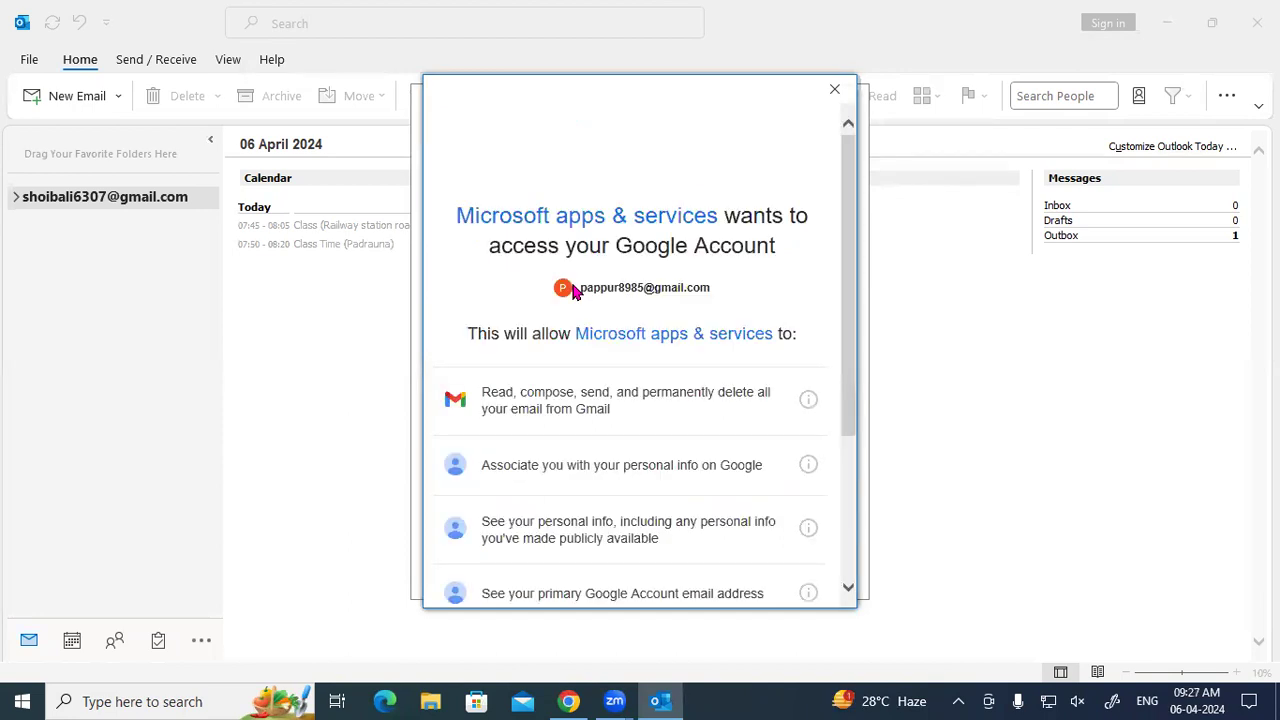
{"action": "scroll", "coordinate": [605, 347], "scroll_direction": "down", "scroll_amount": 1}
{"action": "scroll", "coordinate": [605, 347], "scroll_direction": "down", "scroll_amount": 3}
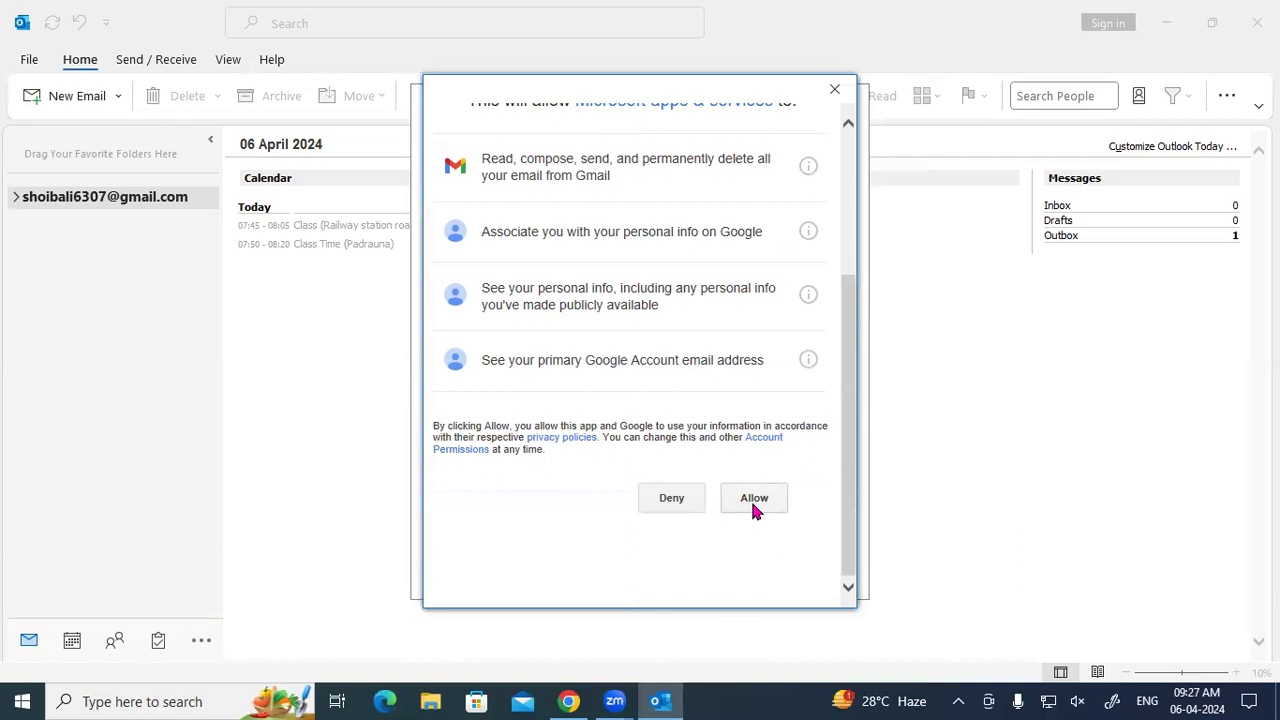
{"action": "left_click", "coordinate": [754, 506]}
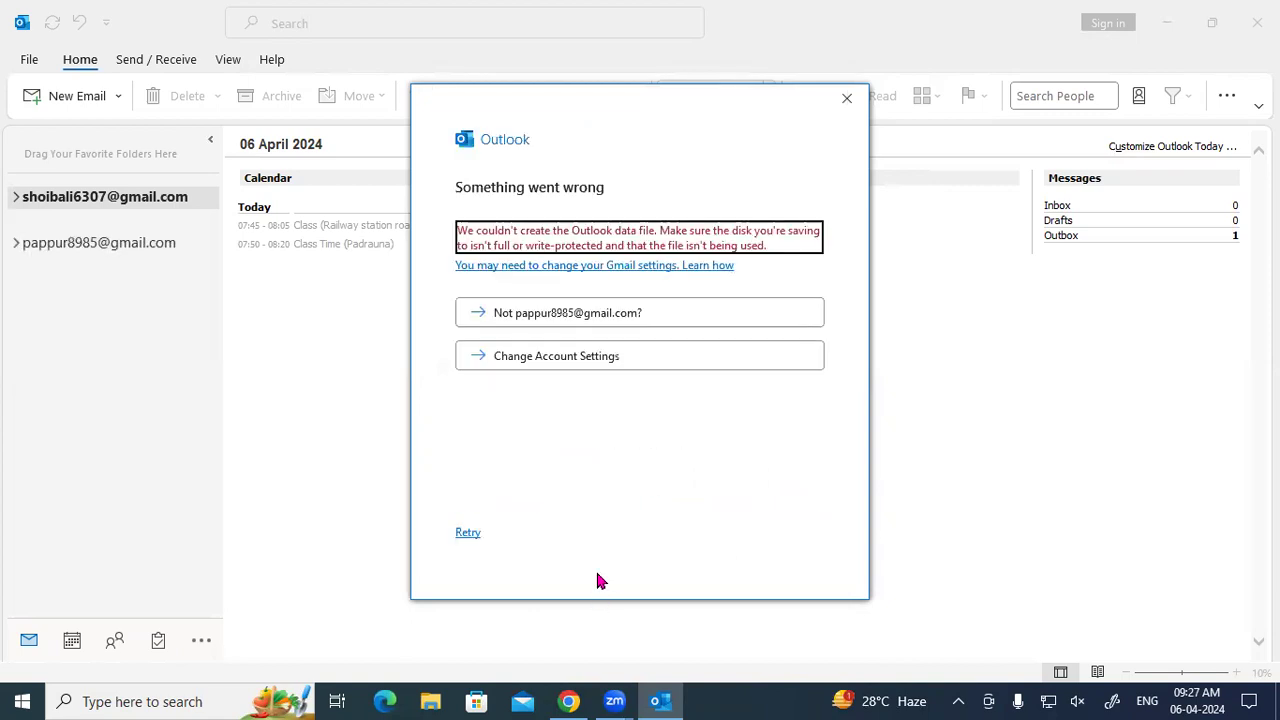
{"action": "left_click", "coordinate": [467, 533]}
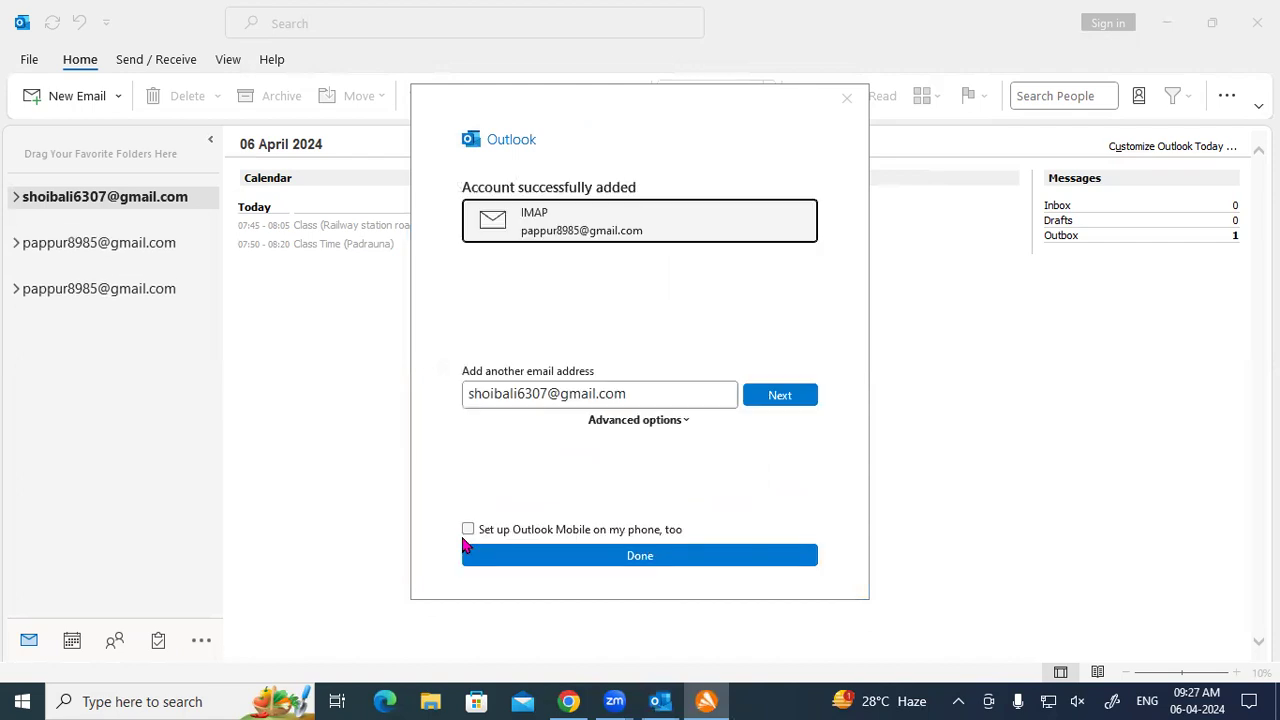
Finish the account setup and close the Avast licence notice and window.
{"action": "left_click", "coordinate": [686, 572]}
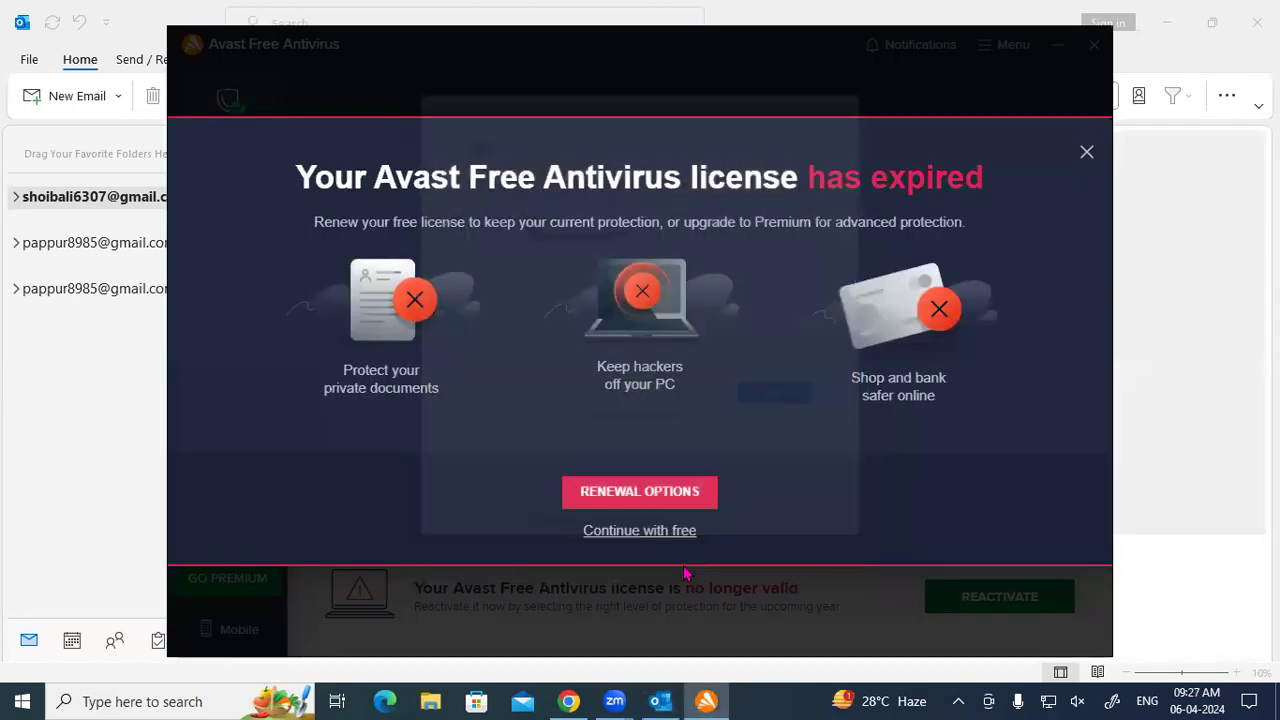
{"action": "left_click", "coordinate": [1087, 152]}
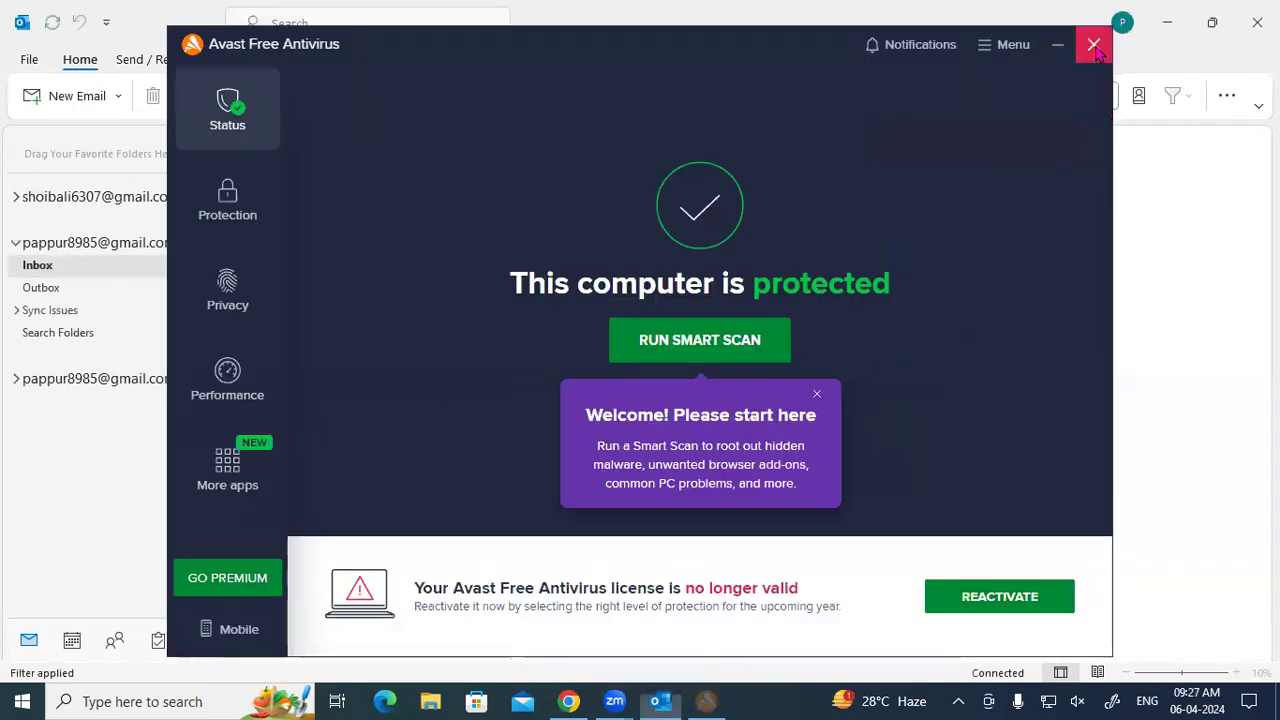
{"action": "left_click", "coordinate": [1093, 43]}
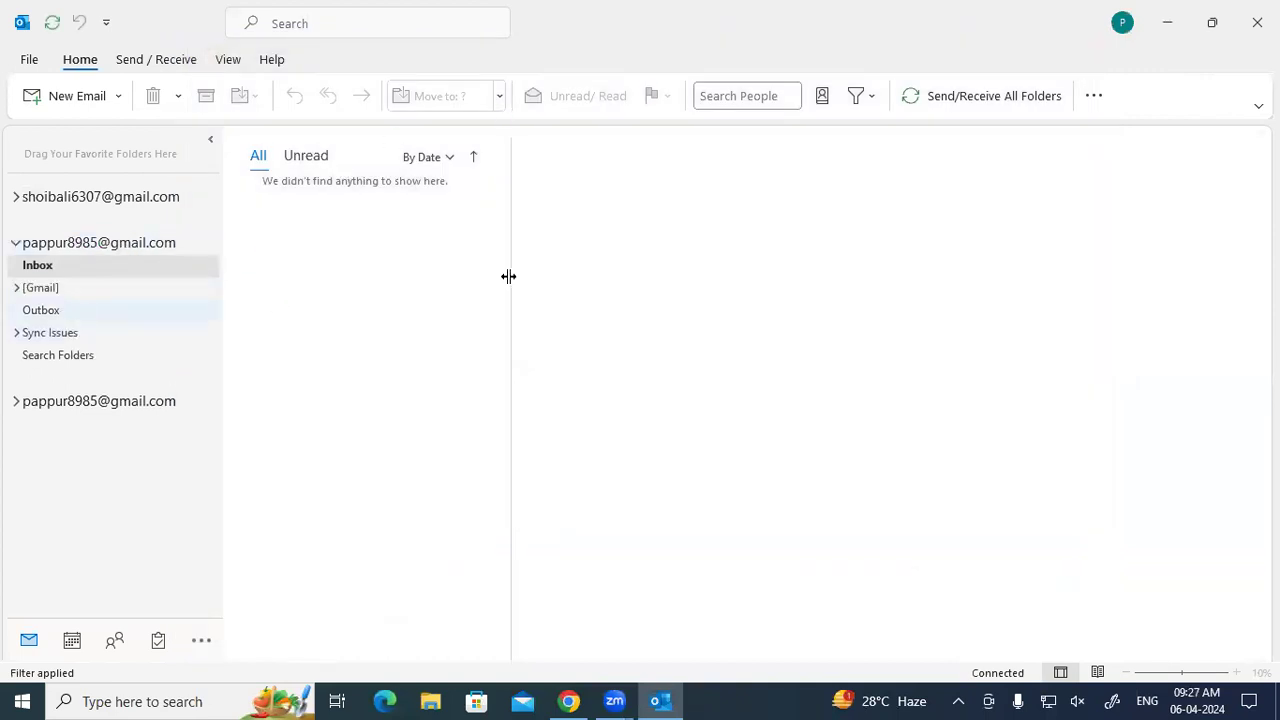
Glance at the signed-in profile details, then open the File Account Information page.
{"action": "left_click", "coordinate": [1124, 24]}
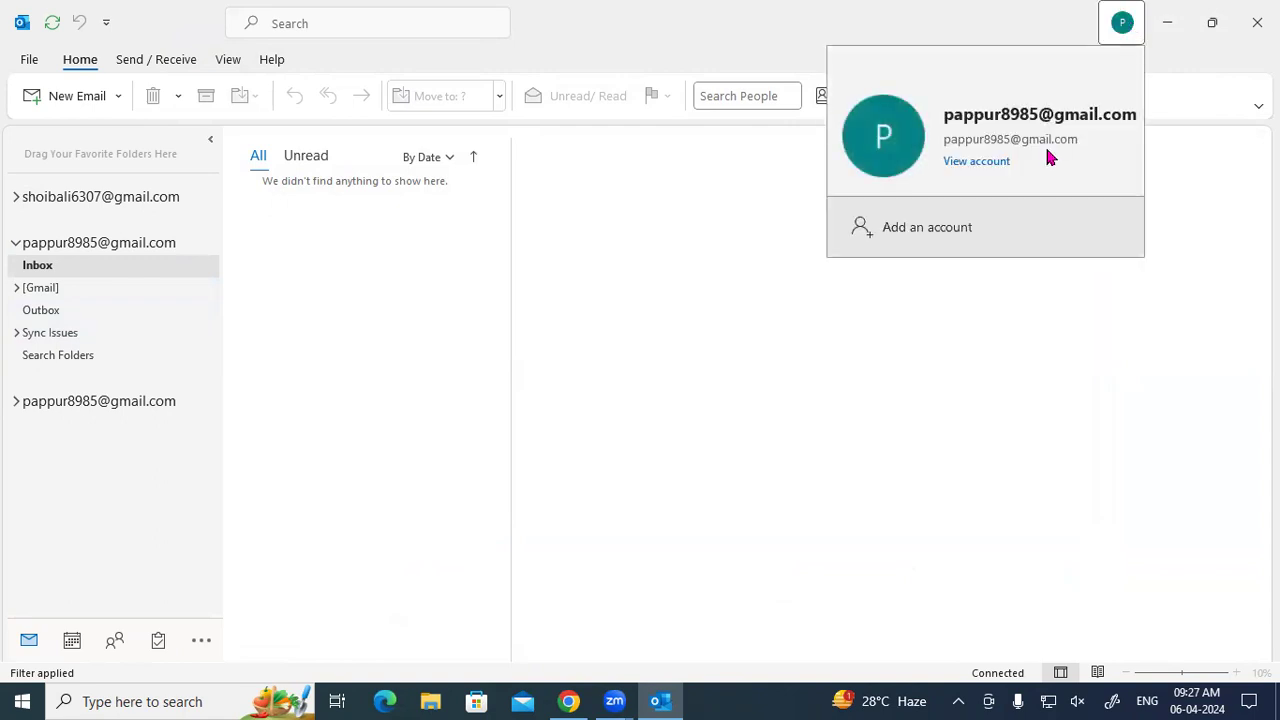
{"action": "left_click", "coordinate": [731, 211]}
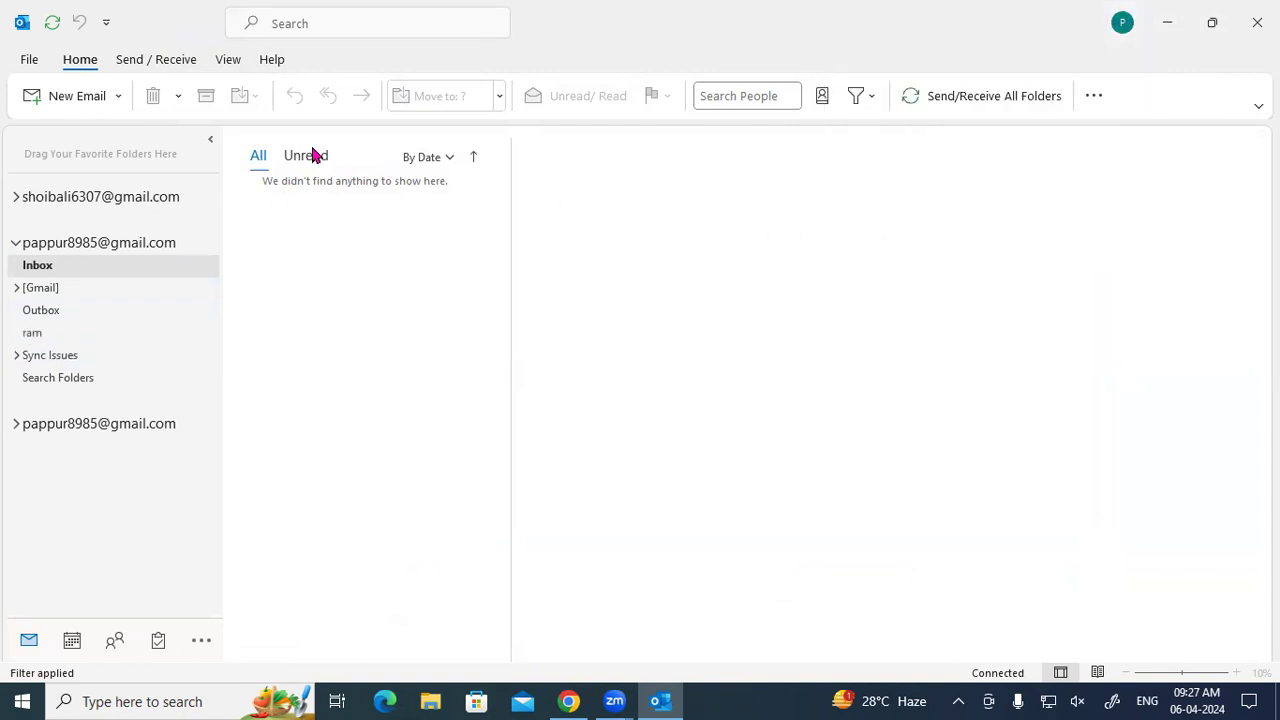
{"action": "left_click", "coordinate": [29, 59]}
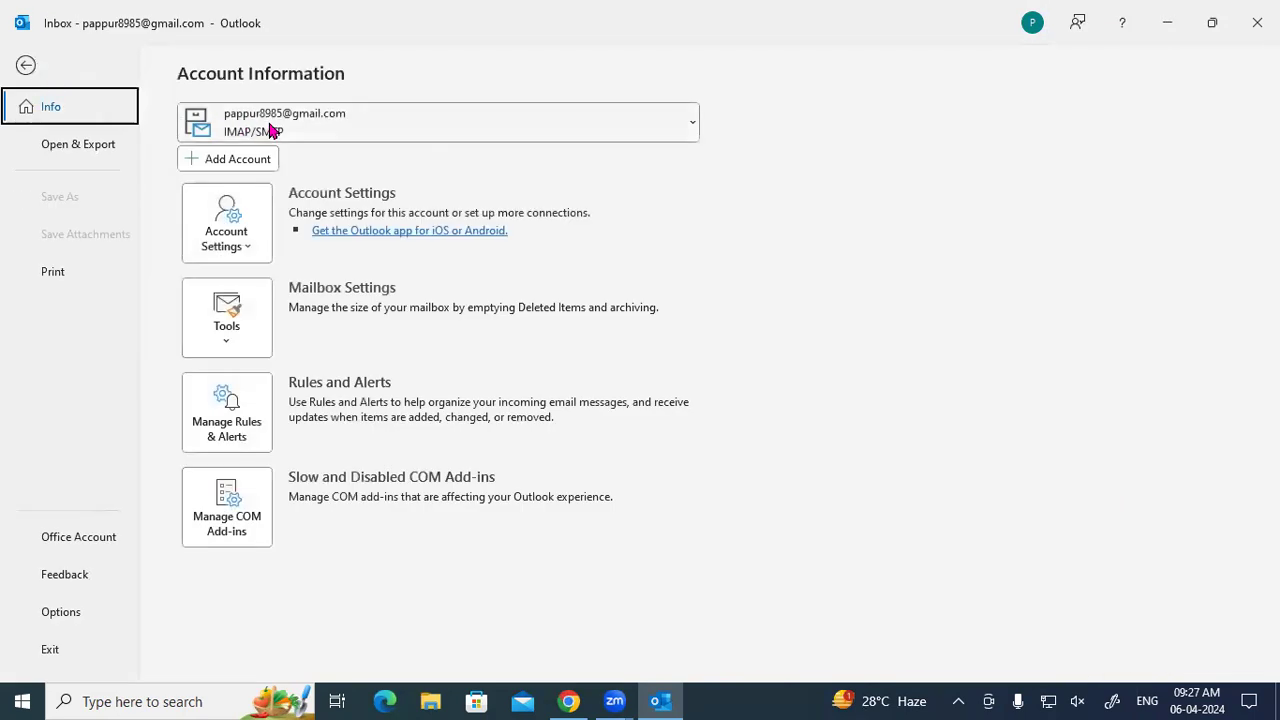
Go back to the syncing Gmail inbox and create a new blank email.
{"action": "left_click", "coordinate": [24, 67]}
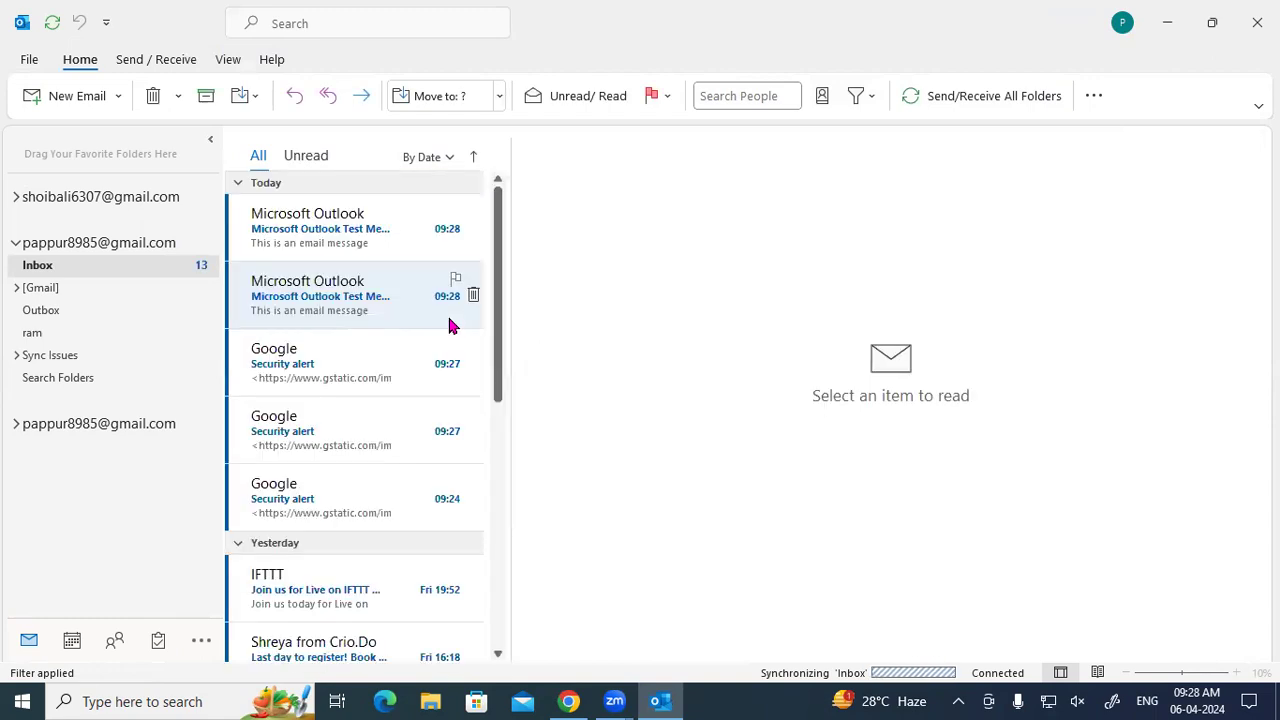
{"action": "left_click", "coordinate": [47, 90]}
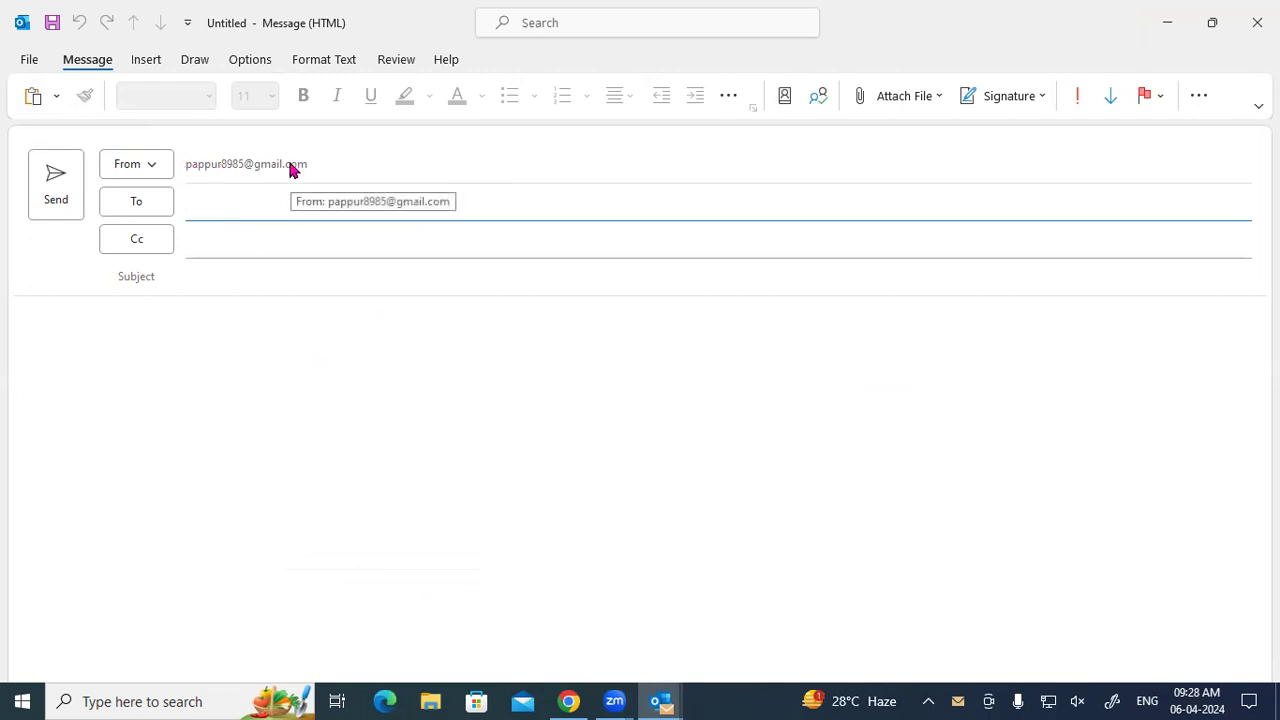
Enter the first recipient's Gmail address, then type a second address mistakenly ending in gmaol.com.
{"action": "left_click", "coordinate": [205, 214]}
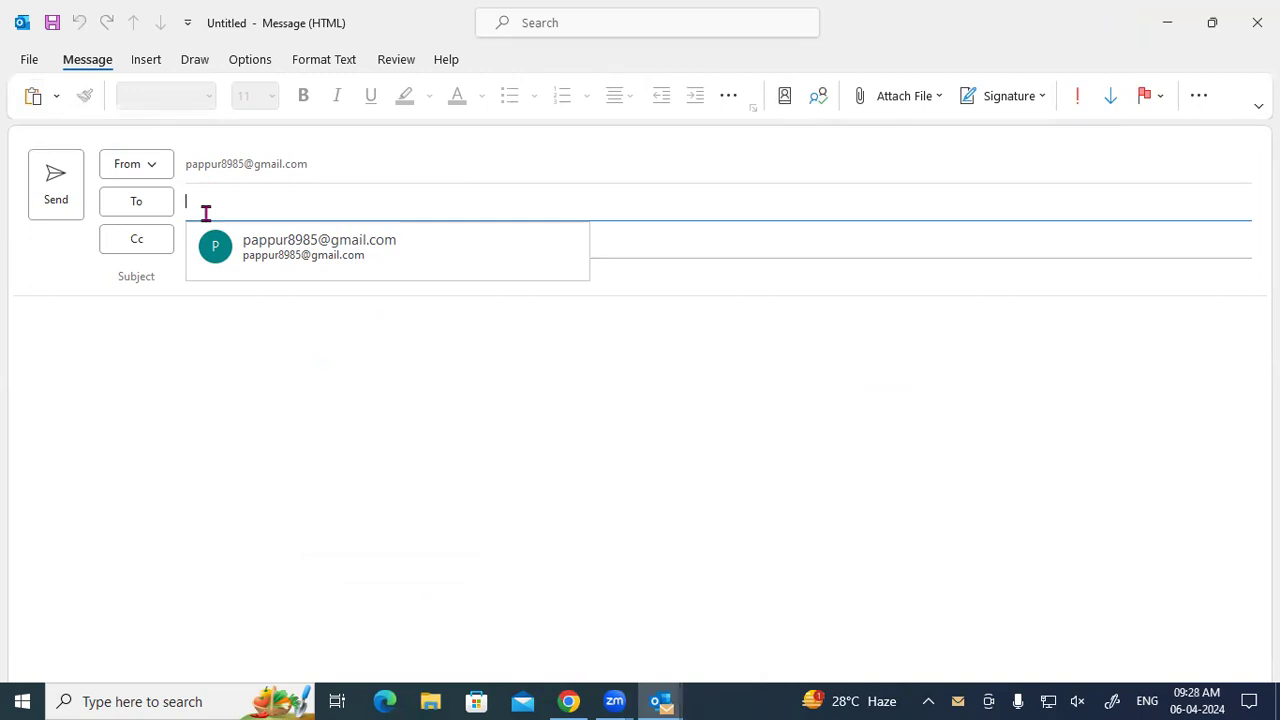
{"action": "type", "text": "ga"}
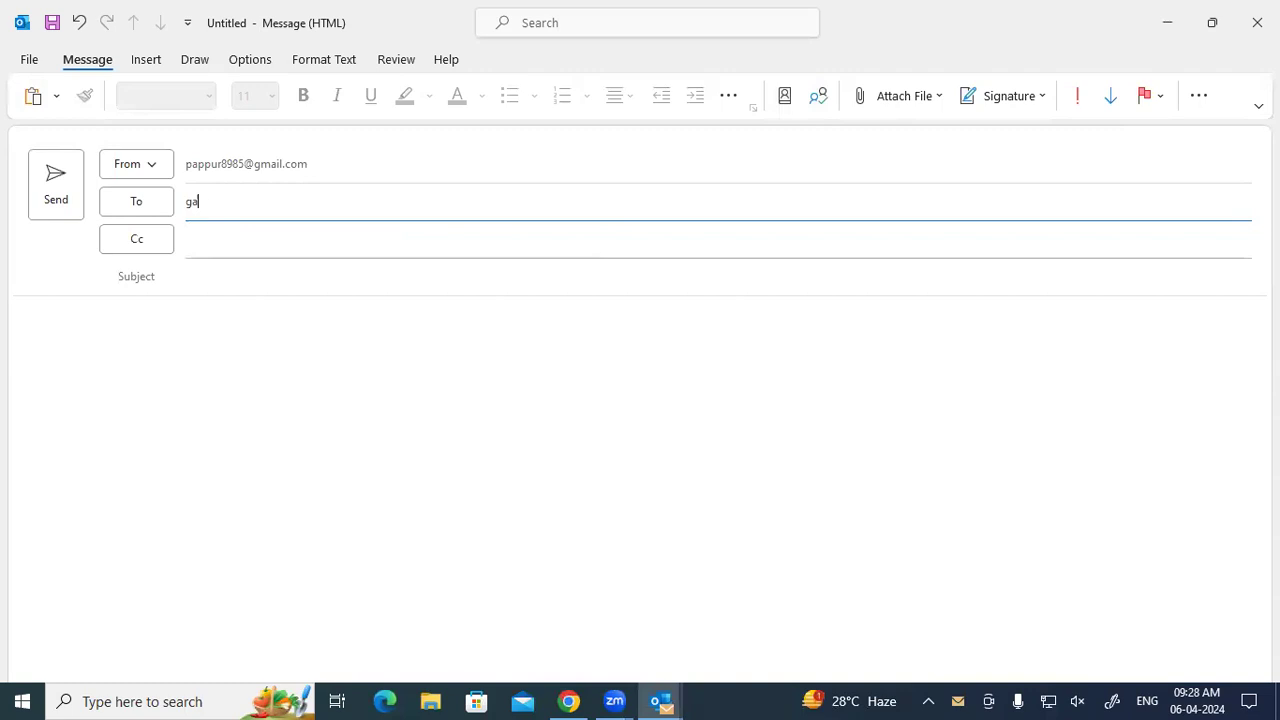
{"action": "key", "text": "BackSpace"}
{"action": "key", "text": "BackSpace"}
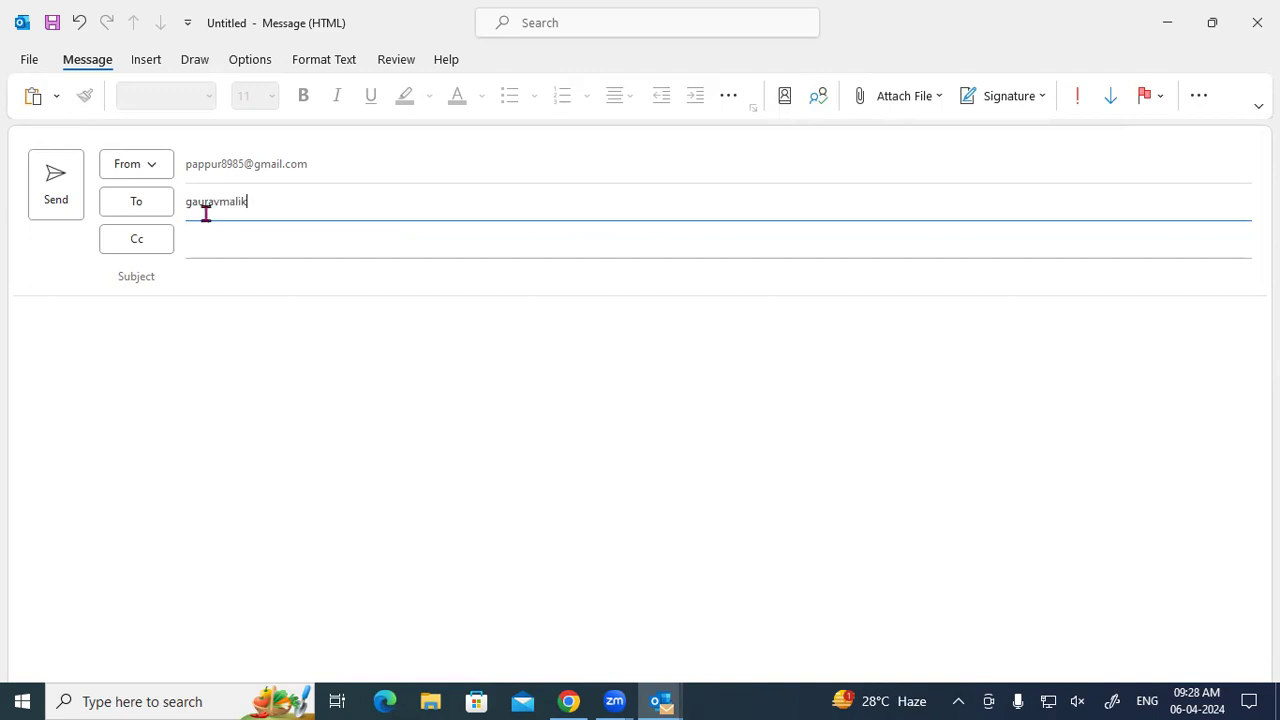
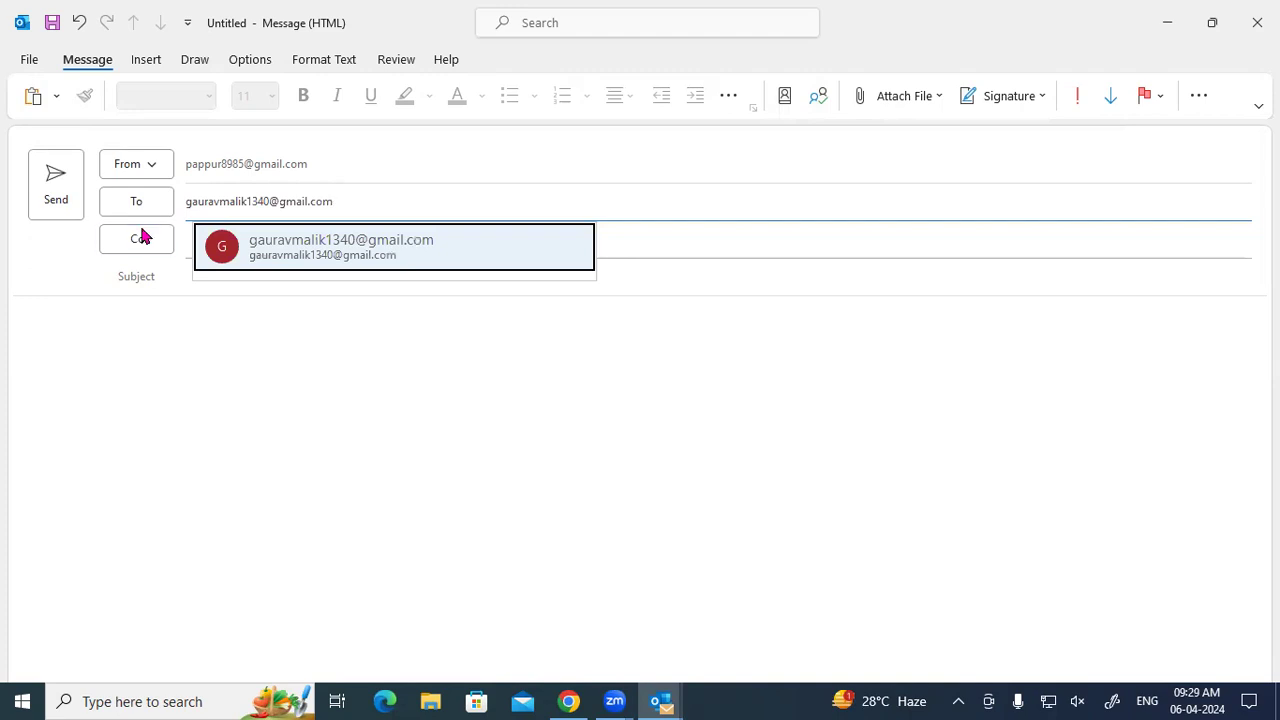
{"action": "left_click", "coordinate": [241, 240]}
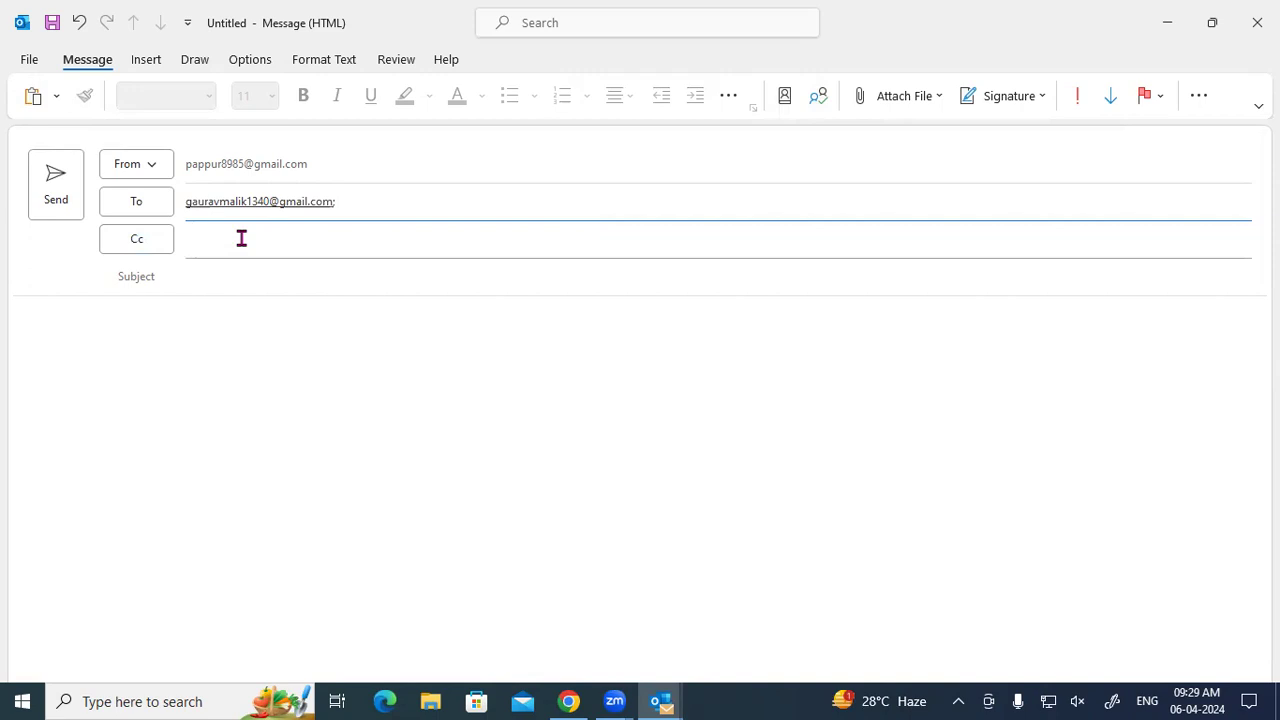
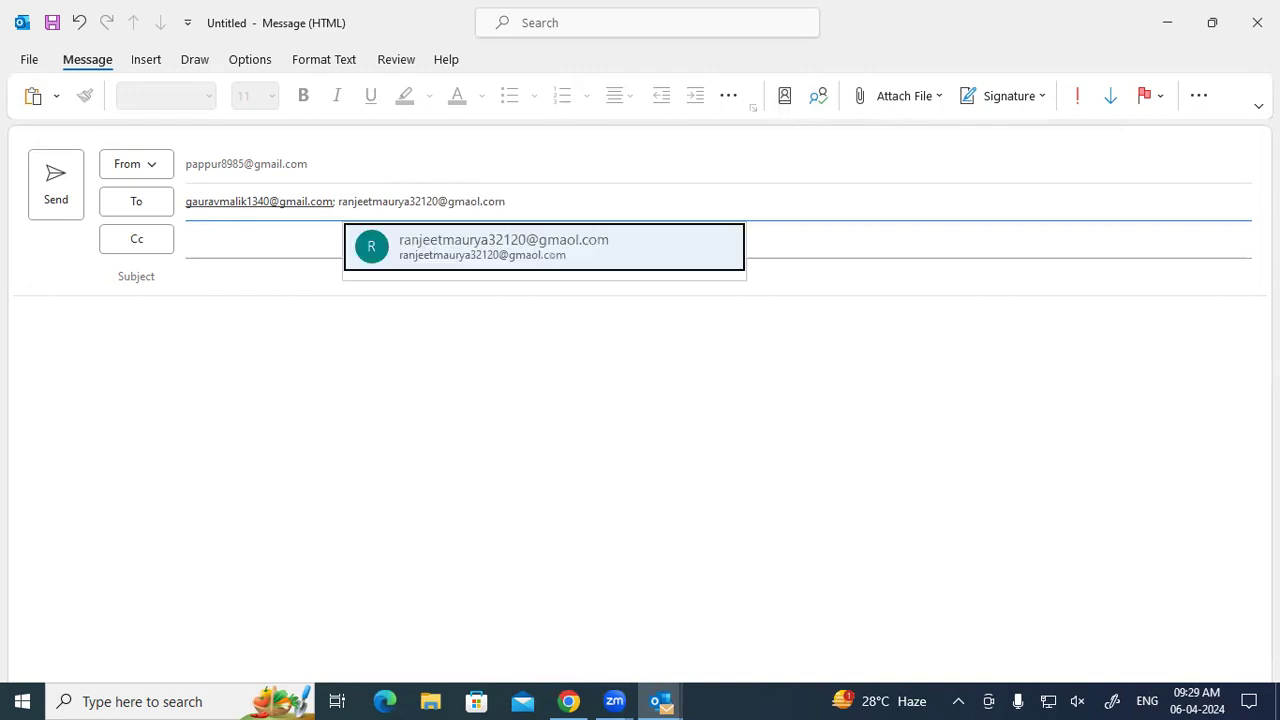
Accept the mistyped second recipient, then trial deleting and restoring it with Backspace and Ctrl+Z.
{"action": "left_click", "coordinate": [479, 257]}
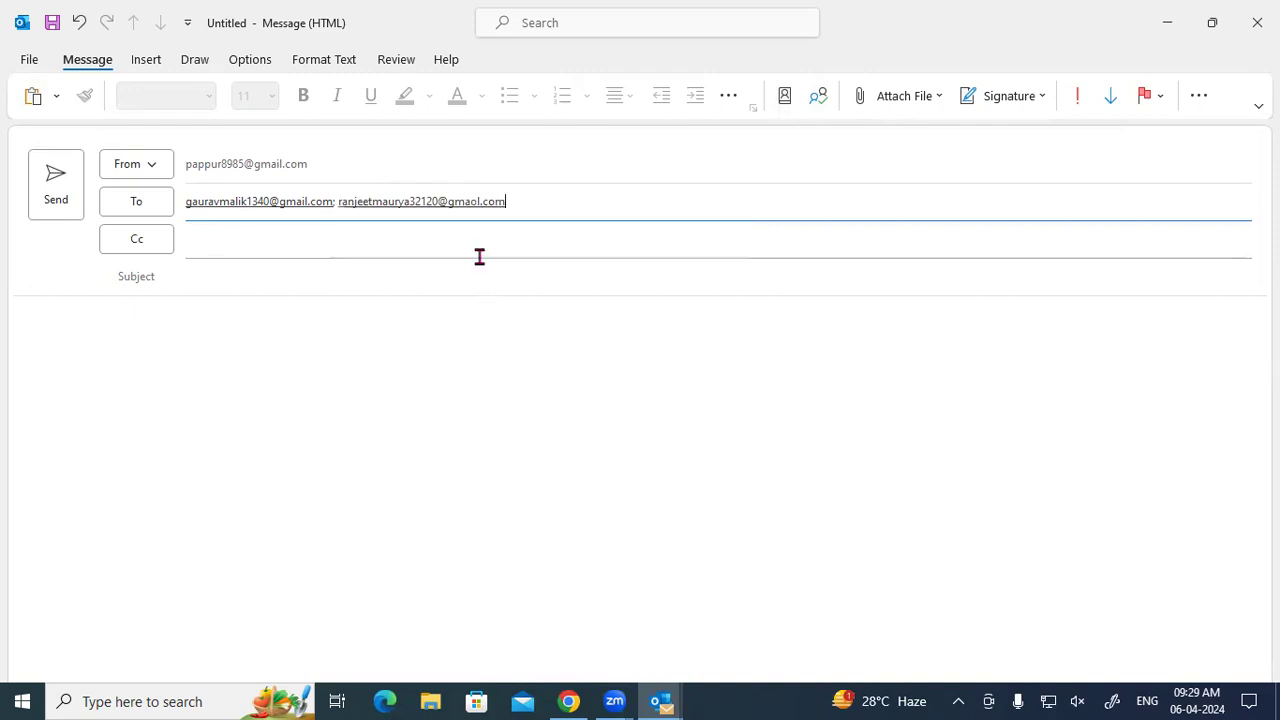
{"action": "left_click", "coordinate": [478, 201]}
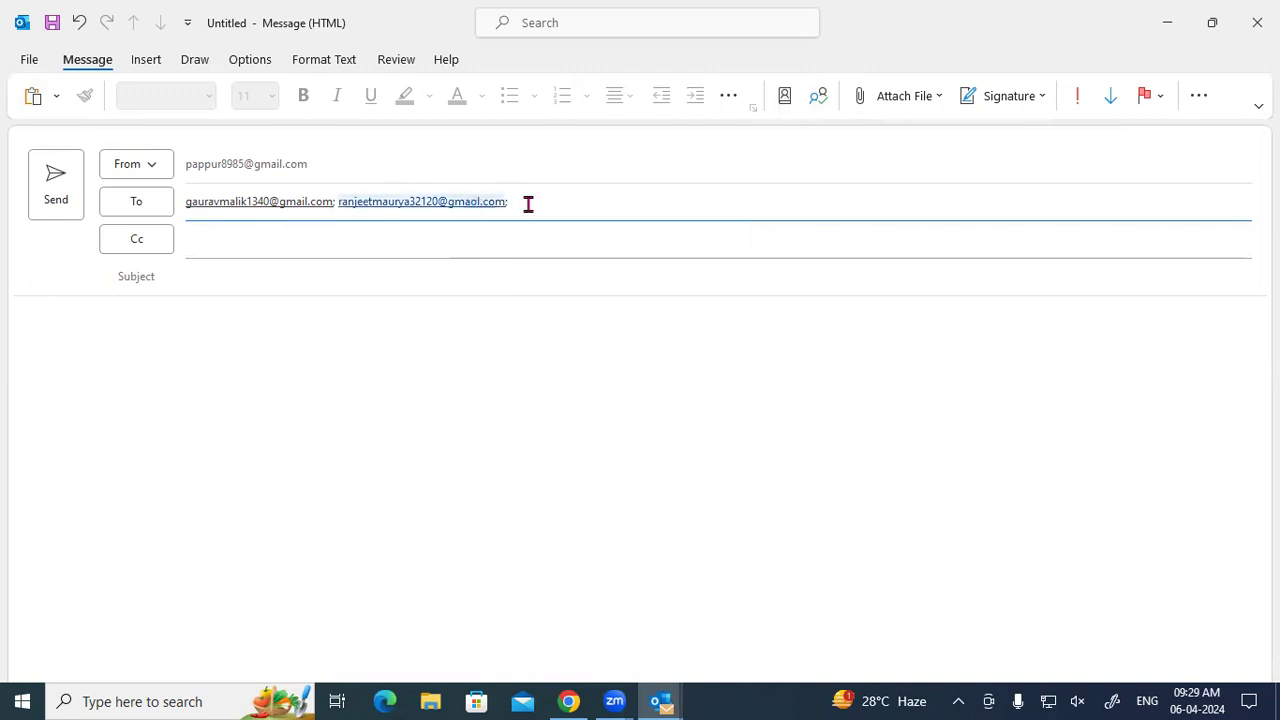
{"action": "key", "text": "BackSpace"}
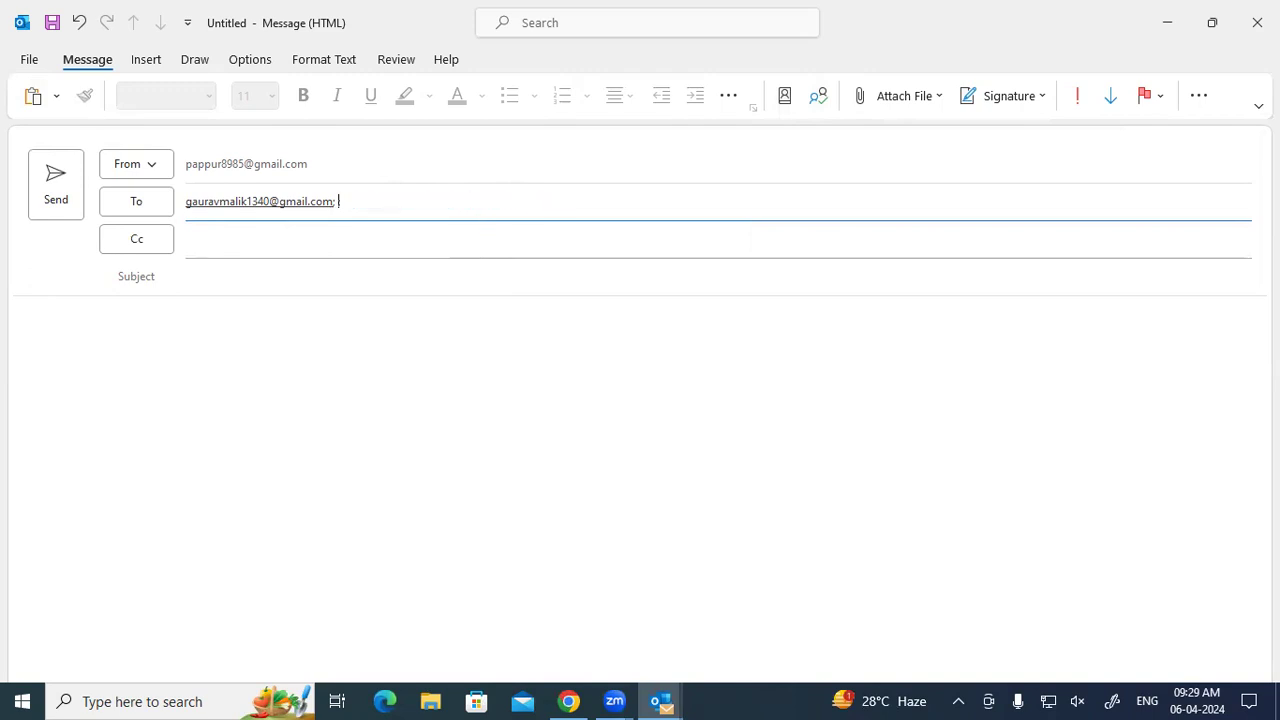
{"action": "key", "text": "ctrl+z"}
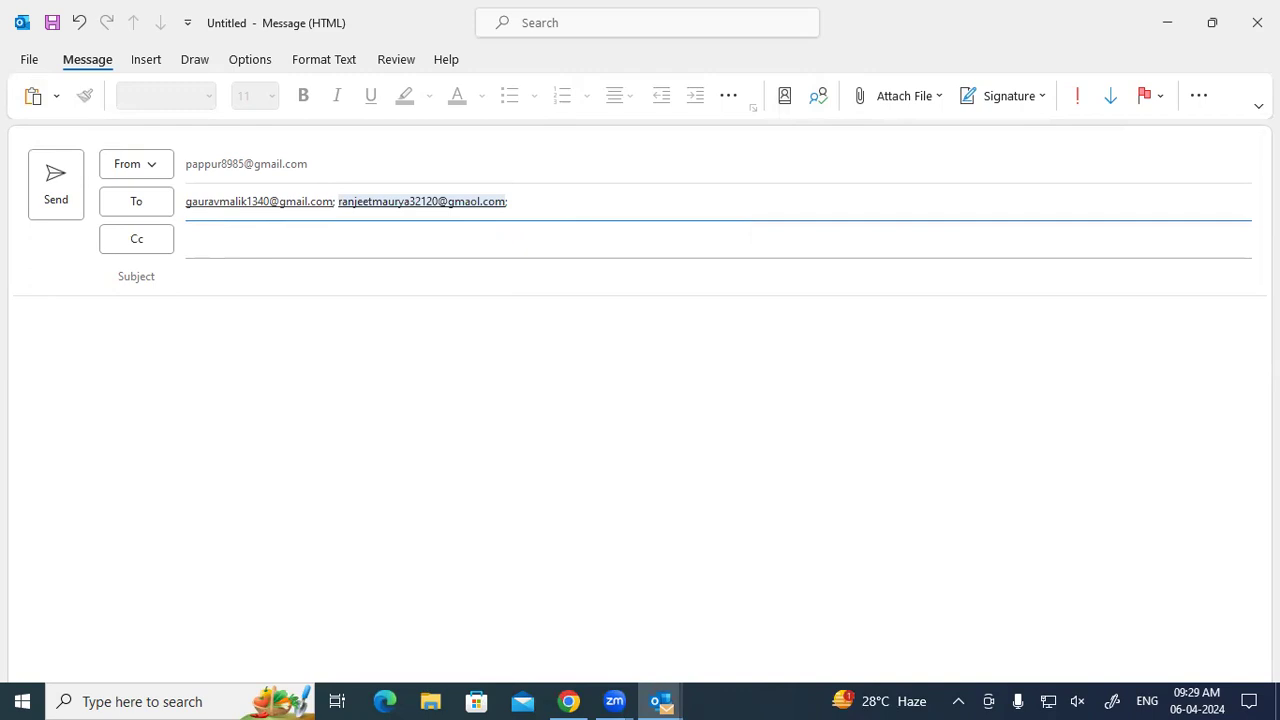
{"action": "key", "text": "Right"}
{"action": "key", "text": "BackSpace"}
{"action": "key", "text": "BackSpace"}
{"action": "key", "text": "BackSpace"}
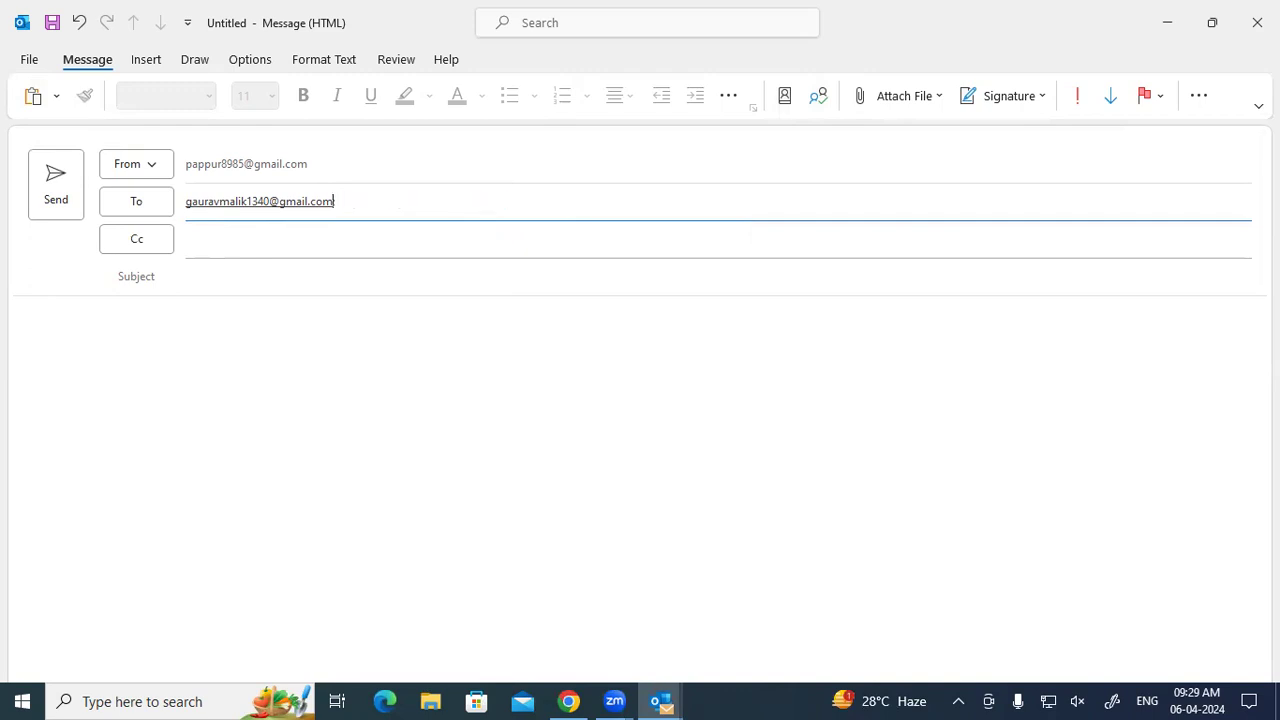
{"action": "key", "text": "ctrl+z"}
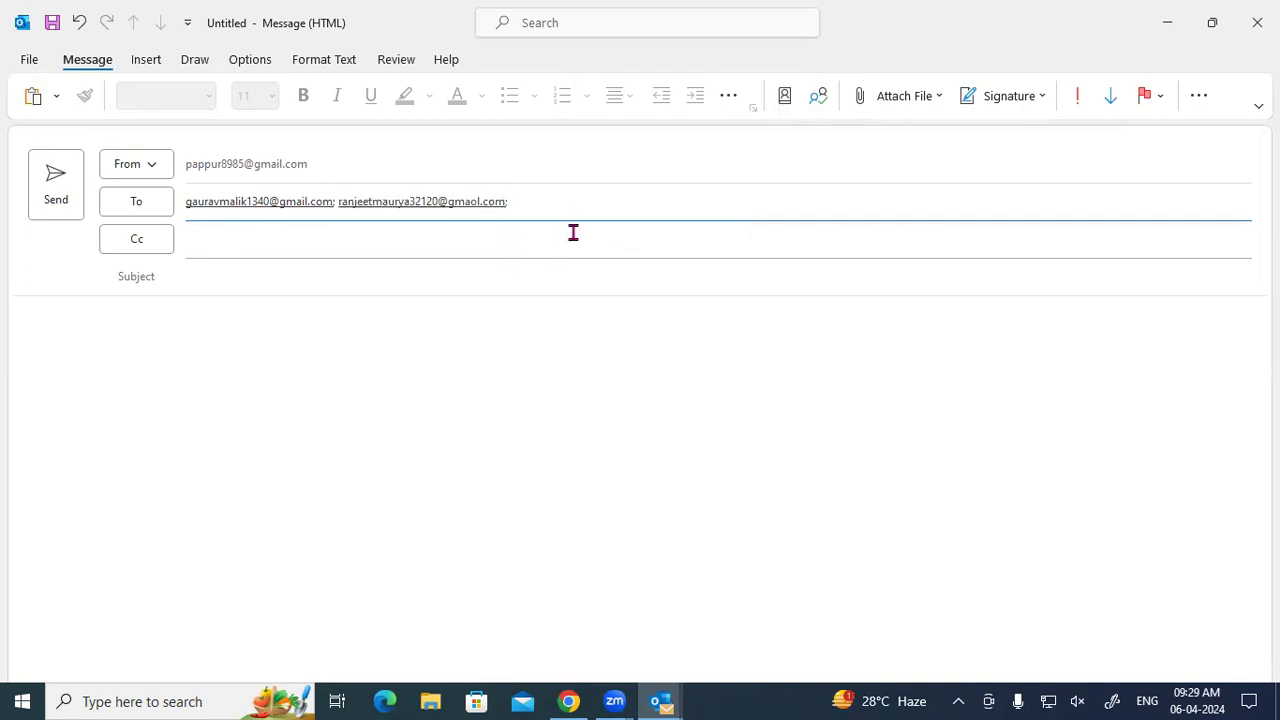
Replace the second recipient with its correct gmail.com address and type the third recipient's address.
{"action": "left_click", "coordinate": [460, 202]}
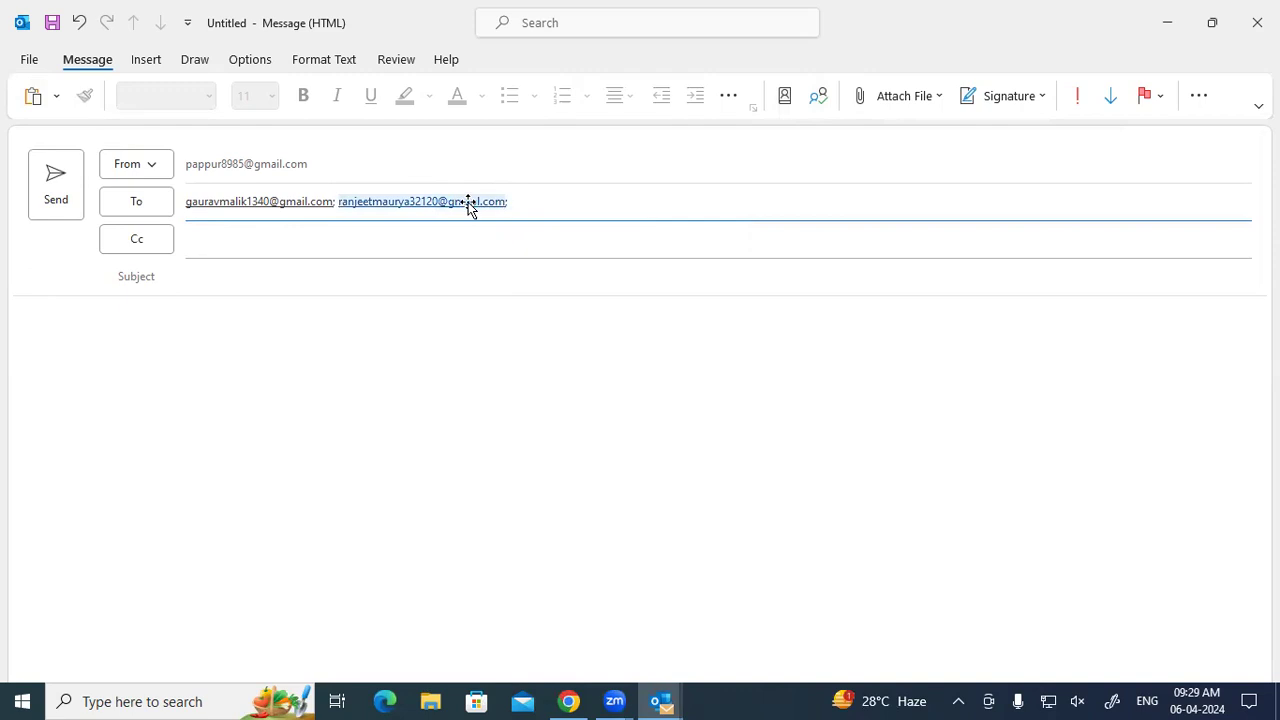
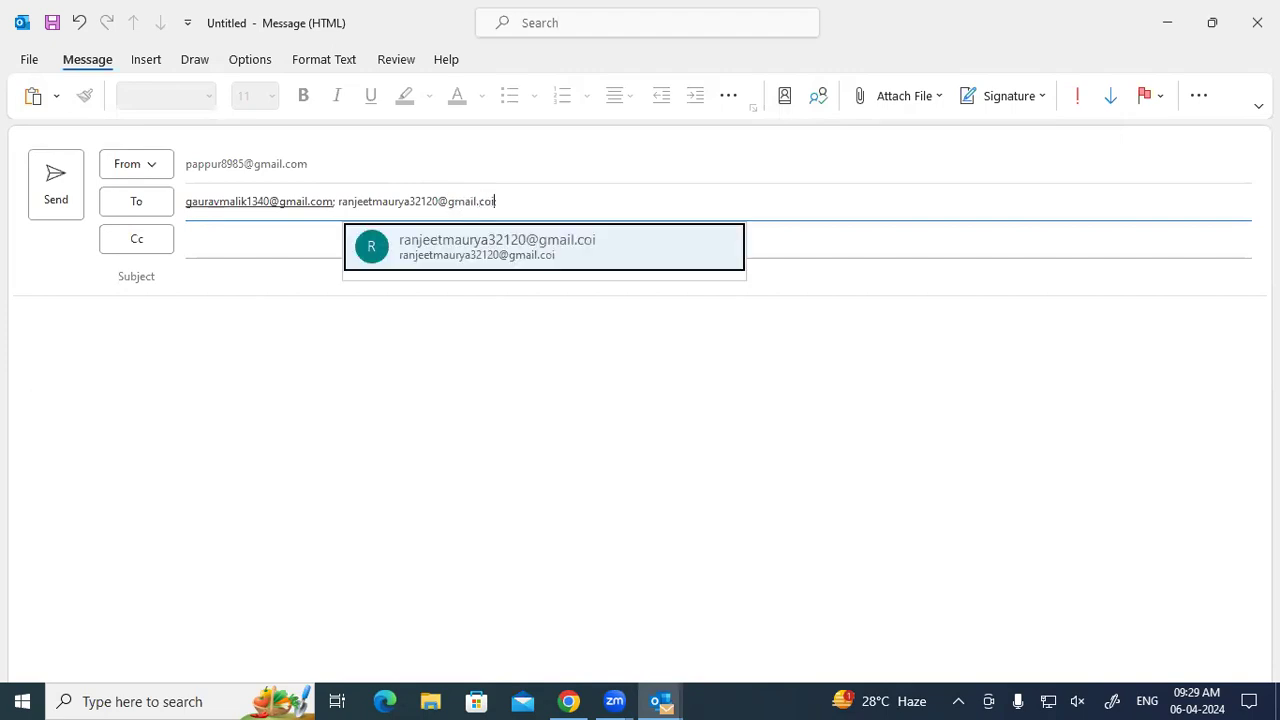
{"action": "key", "text": "Return"}
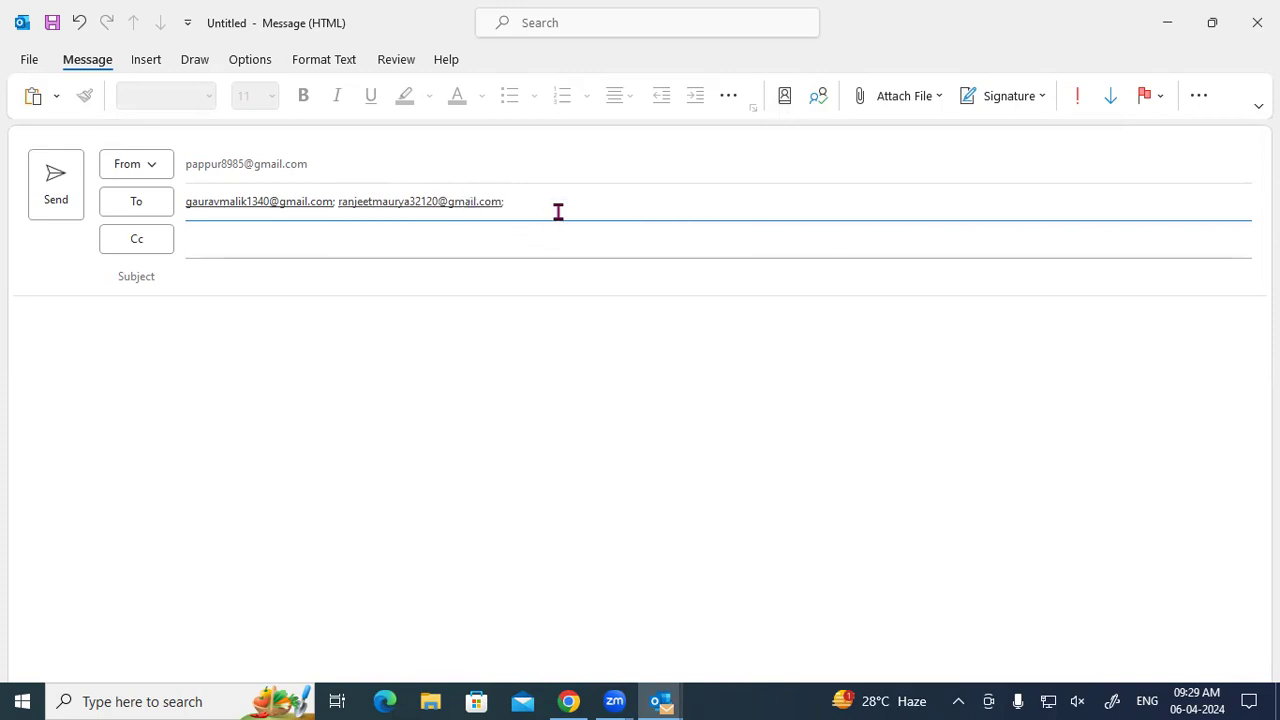
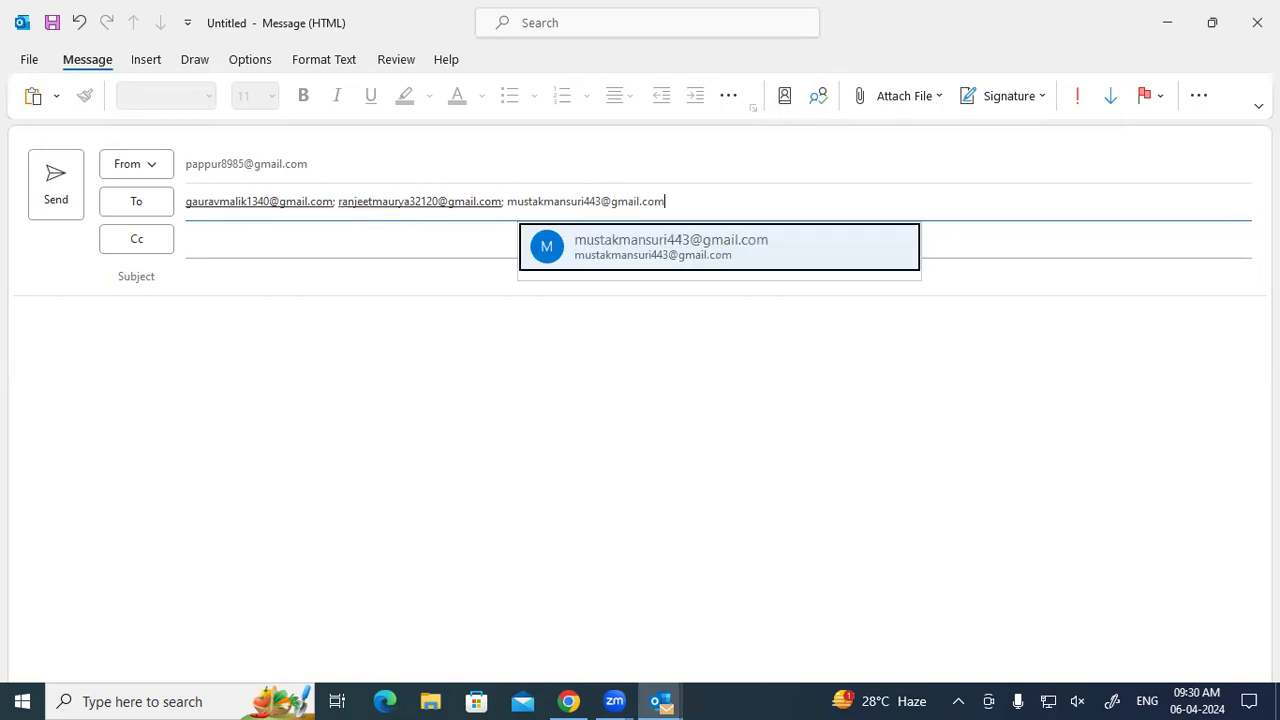
Resolve the third recipient, then add and resolve the fourth recipient's Gmail address.
{"action": "left_click", "coordinate": [617, 260]}
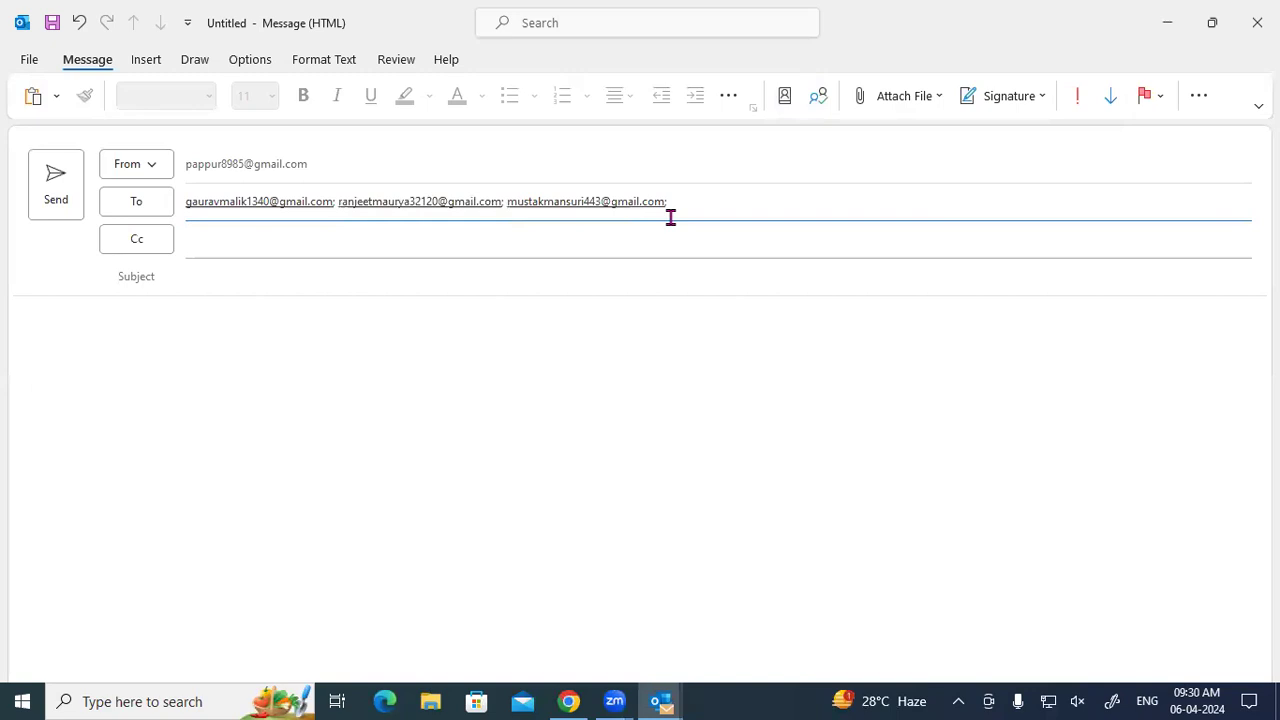
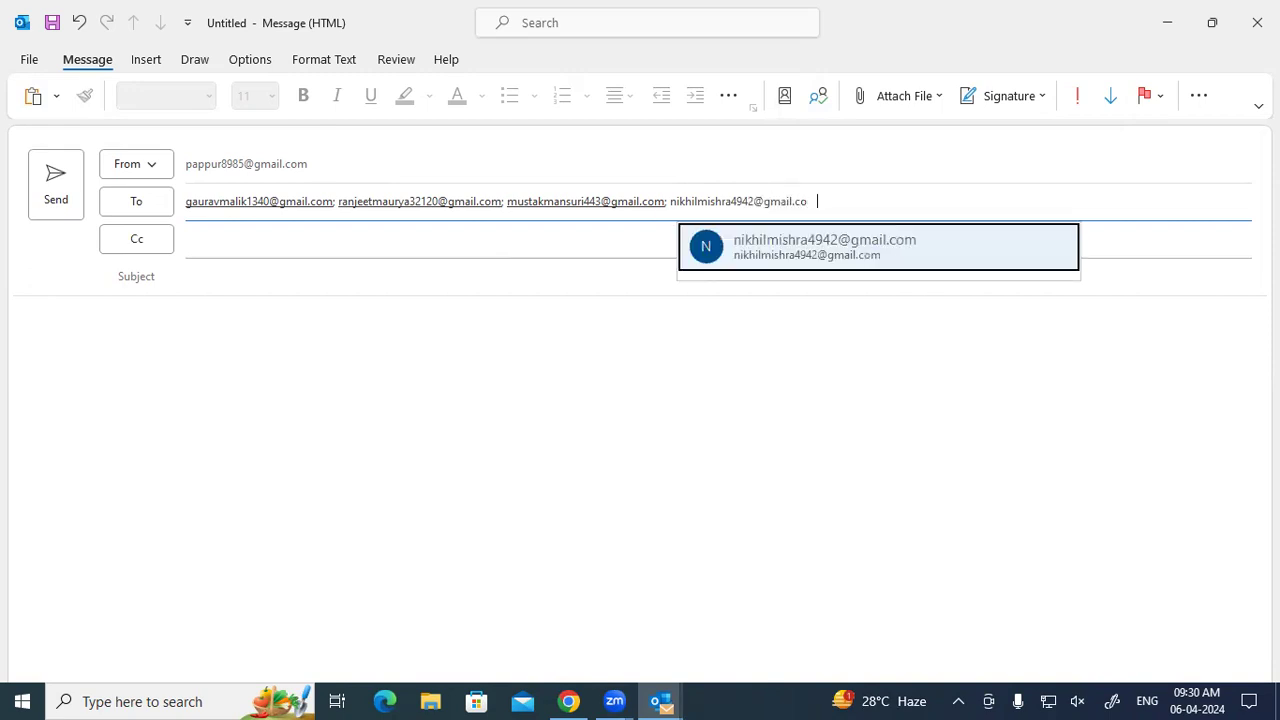
{"action": "left_click", "coordinate": [897, 256]}
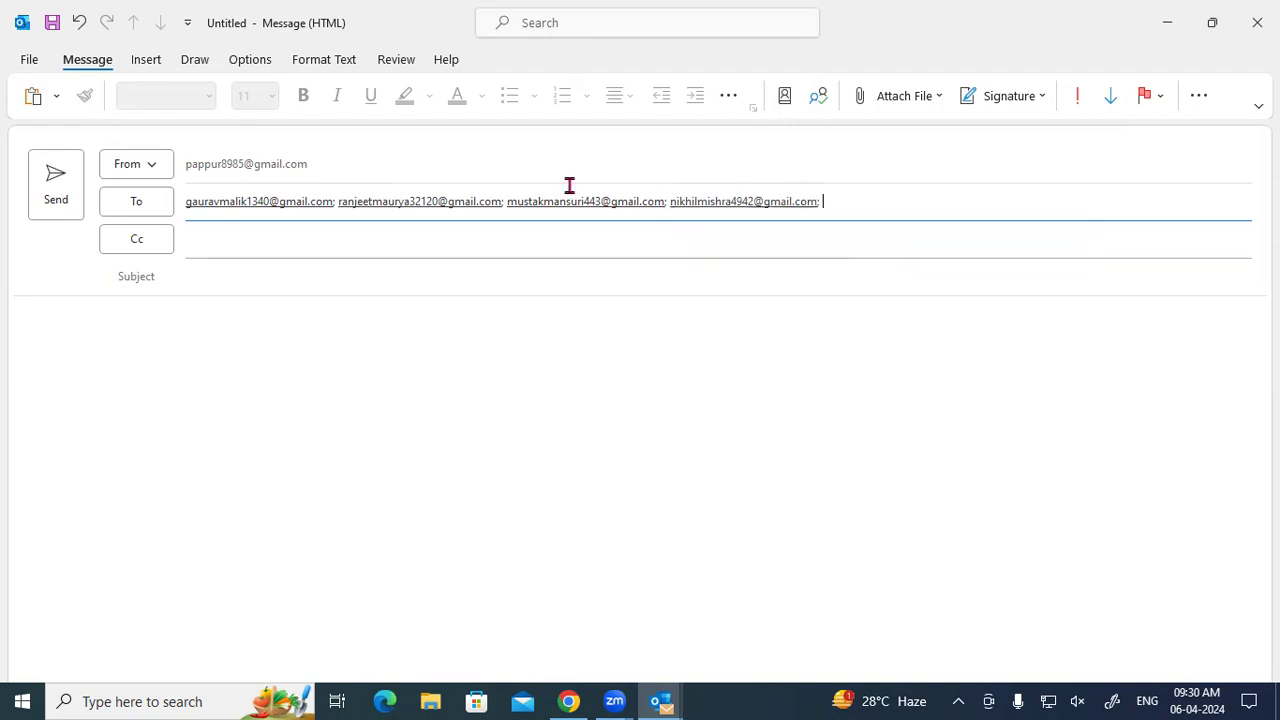
{"action": "mouse_move", "coordinate": [412, 195]}
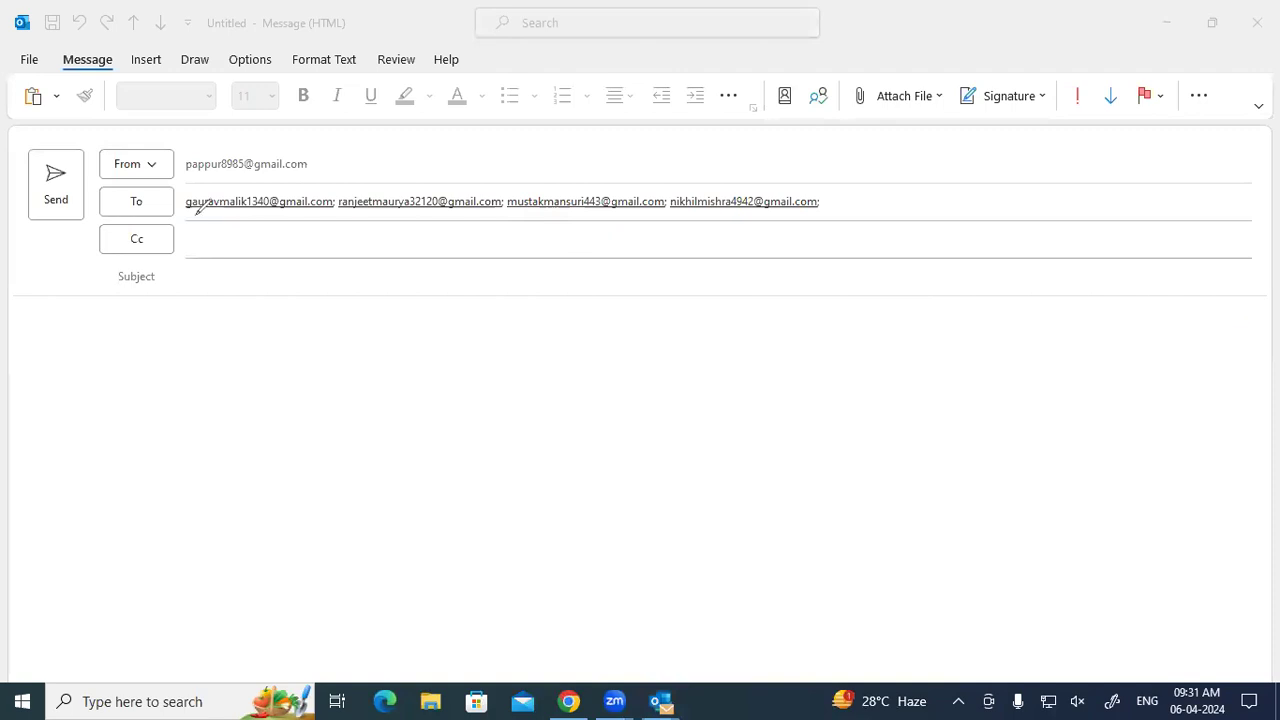
{"action": "mouse_move", "coordinate": [258, 236]}
{"action": "left_mouse_down"}
{"action": "mouse_move", "coordinate": [256, 265]}
{"action": "mouse_move", "coordinate": [284, 245]}
{"action": "mouse_move", "coordinate": [306, 257]}
{"action": "left_mouse_up"}
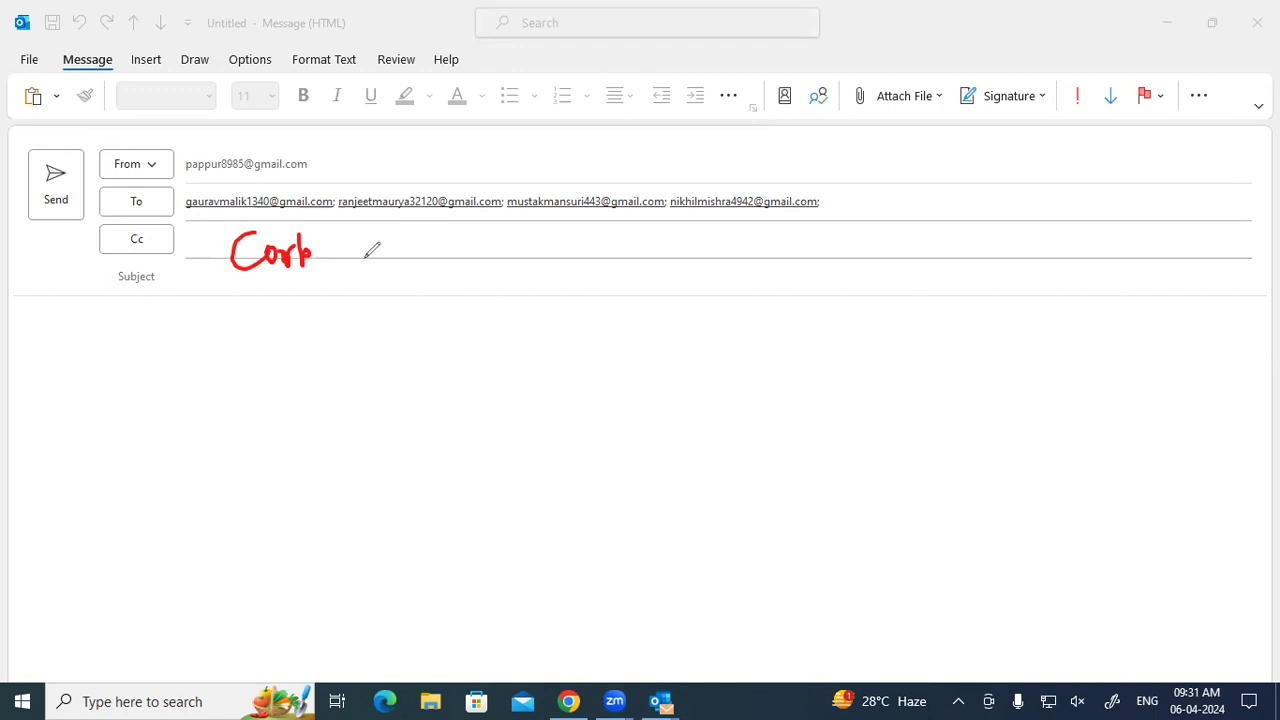
{"action": "left_click_drag", "start_coordinate": [274, 318], "coordinate": [276, 360]}
{"action": "mouse_move", "coordinate": [321, 318]}
{"action": "left_mouse_down"}
{"action": "mouse_move", "coordinate": [323, 352]}
{"action": "mouse_move", "coordinate": [390, 327]}
{"action": "left_mouse_up"}
{"action": "left_click_drag", "start_coordinate": [290, 377], "coordinate": [390, 322]}
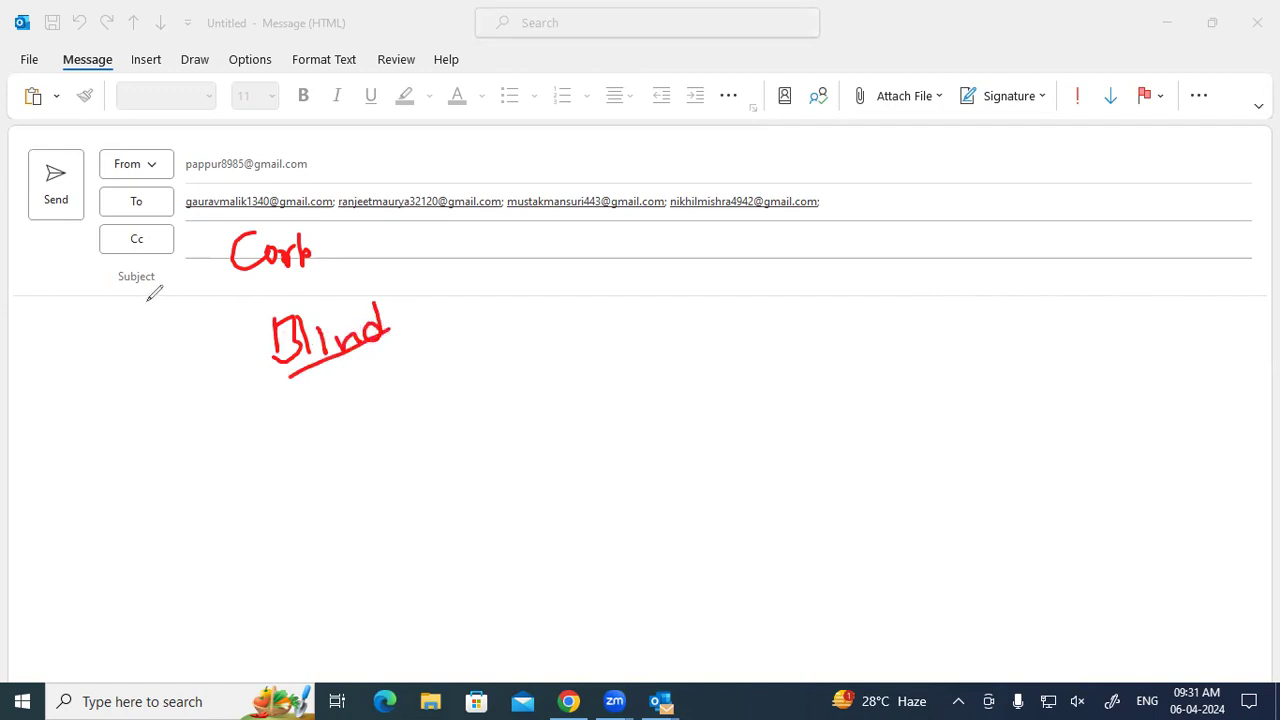
{"action": "mouse_move", "coordinate": [152, 224]}
{"action": "left_mouse_down"}
{"action": "mouse_move", "coordinate": [114, 232]}
{"action": "mouse_move", "coordinate": [154, 252]}
{"action": "mouse_move", "coordinate": [156, 228]}
{"action": "left_mouse_up"}
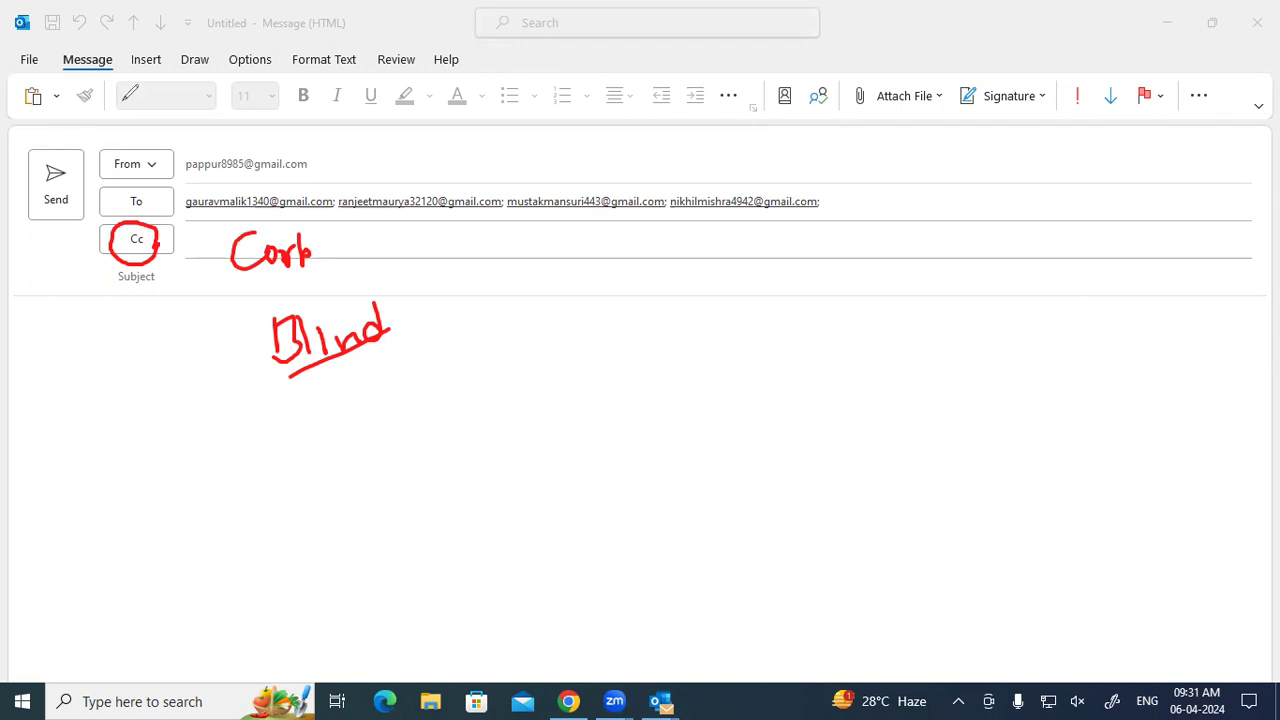
{"action": "mouse_move", "coordinate": [568, 305]}
{"action": "left_mouse_down"}
{"action": "mouse_move", "coordinate": [524, 300]}
{"action": "mouse_move", "coordinate": [562, 341]}
{"action": "mouse_move", "coordinate": [538, 306]}
{"action": "mouse_move", "coordinate": [574, 296]}
{"action": "mouse_move", "coordinate": [576, 338]}
{"action": "mouse_move", "coordinate": [556, 296]}
{"action": "mouse_move", "coordinate": [550, 340]}
{"action": "mouse_move", "coordinate": [676, 260]}
{"action": "left_mouse_up"}
{"action": "left_click_drag", "start_coordinate": [618, 326], "coordinate": [686, 340]}
{"action": "mouse_move", "coordinate": [604, 360]}
{"action": "left_mouse_down"}
{"action": "mouse_move", "coordinate": [670, 422]}
{"action": "mouse_move", "coordinate": [597, 467]}
{"action": "mouse_move", "coordinate": [628, 524]}
{"action": "mouse_move", "coordinate": [624, 508]}
{"action": "left_mouse_up"}
{"action": "left_click", "coordinate": [622, 491]}
{"action": "mouse_move", "coordinate": [696, 440]}
{"action": "left_mouse_down"}
{"action": "mouse_move", "coordinate": [684, 480]}
{"action": "mouse_move", "coordinate": [703, 483]}
{"action": "left_mouse_up"}
{"action": "mouse_move", "coordinate": [716, 344]}
{"action": "left_mouse_down"}
{"action": "mouse_move", "coordinate": [704, 390]}
{"action": "mouse_move", "coordinate": [724, 391]}
{"action": "left_mouse_up"}
{"action": "left_click_drag", "start_coordinate": [704, 368], "coordinate": [720, 366]}
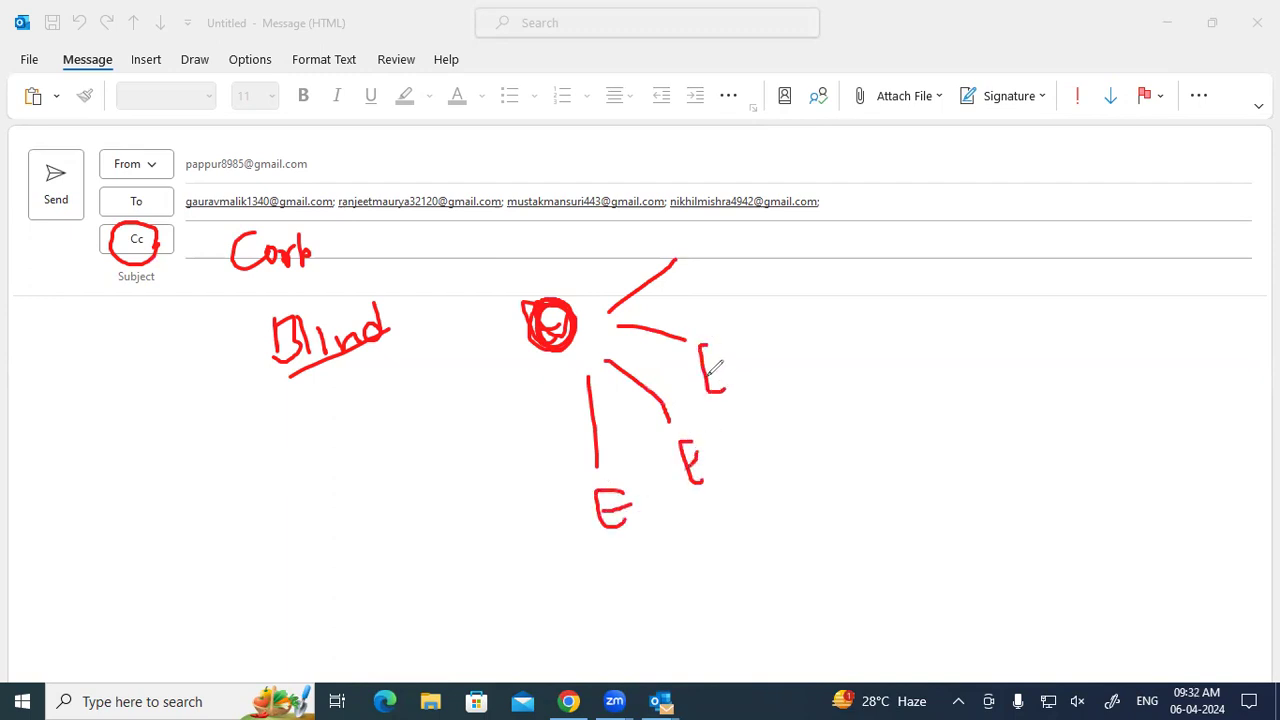
{"action": "left_click_drag", "start_coordinate": [704, 236], "coordinate": [719, 264]}
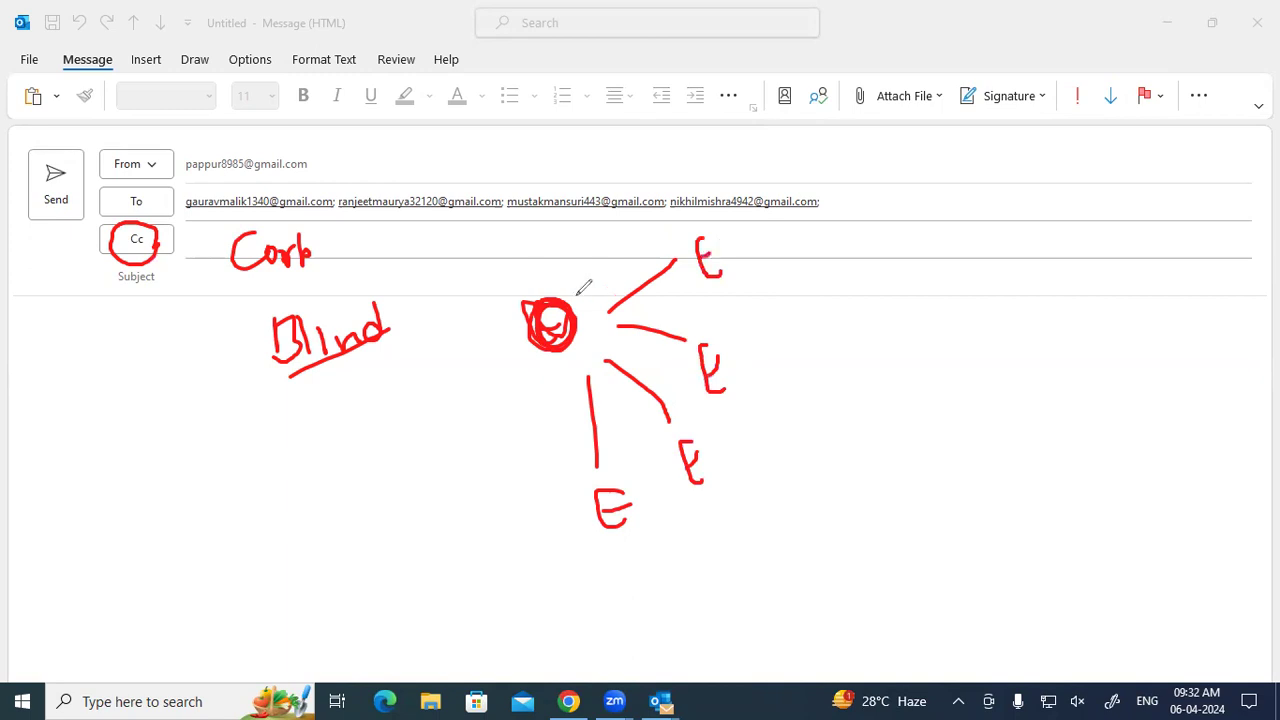
{"action": "left_click_drag", "start_coordinate": [548, 334], "coordinate": [563, 290]}
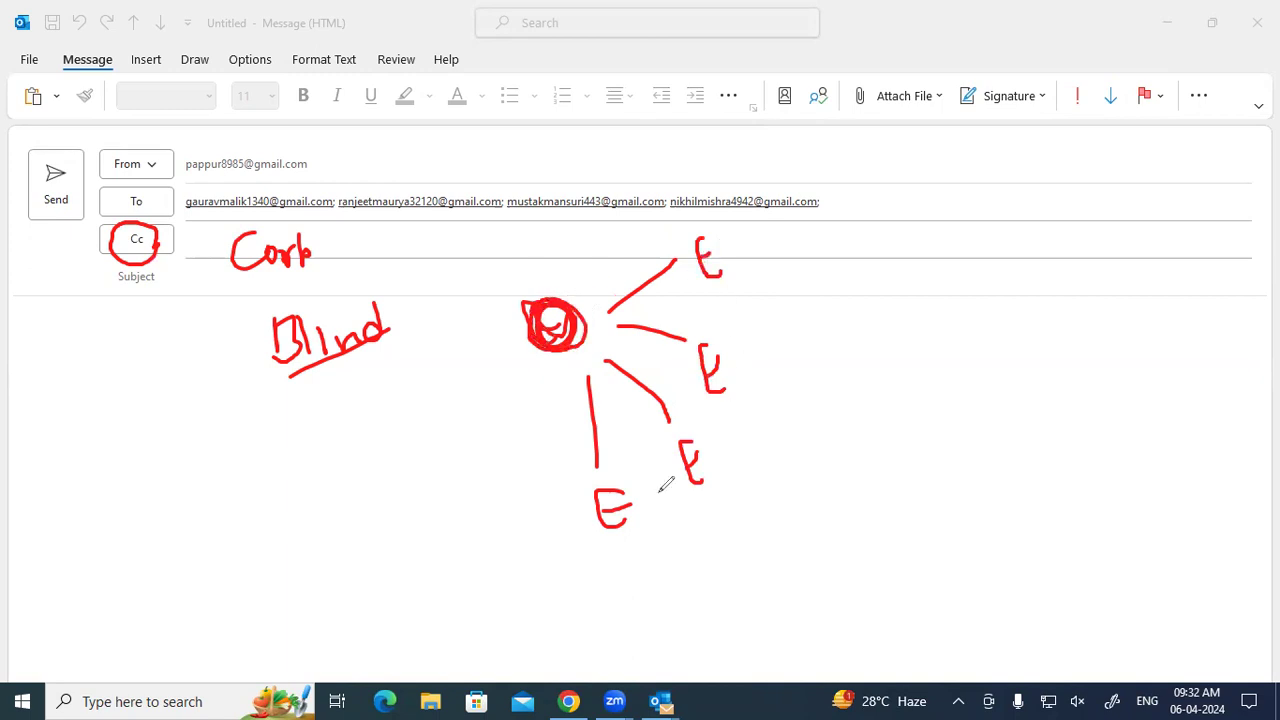
{"action": "left_click_drag", "start_coordinate": [742, 226], "coordinate": [749, 254]}
{"action": "mouse_move", "coordinate": [743, 256]}
{"action": "left_mouse_down"}
{"action": "mouse_move", "coordinate": [760, 241]}
{"action": "mouse_move", "coordinate": [735, 238]}
{"action": "left_mouse_up"}
{"action": "left_click_drag", "start_coordinate": [755, 350], "coordinate": [777, 372]}
{"action": "mouse_move", "coordinate": [770, 236]}
{"action": "left_mouse_down"}
{"action": "mouse_move", "coordinate": [784, 245]}
{"action": "mouse_move", "coordinate": [786, 340]}
{"action": "left_mouse_up"}
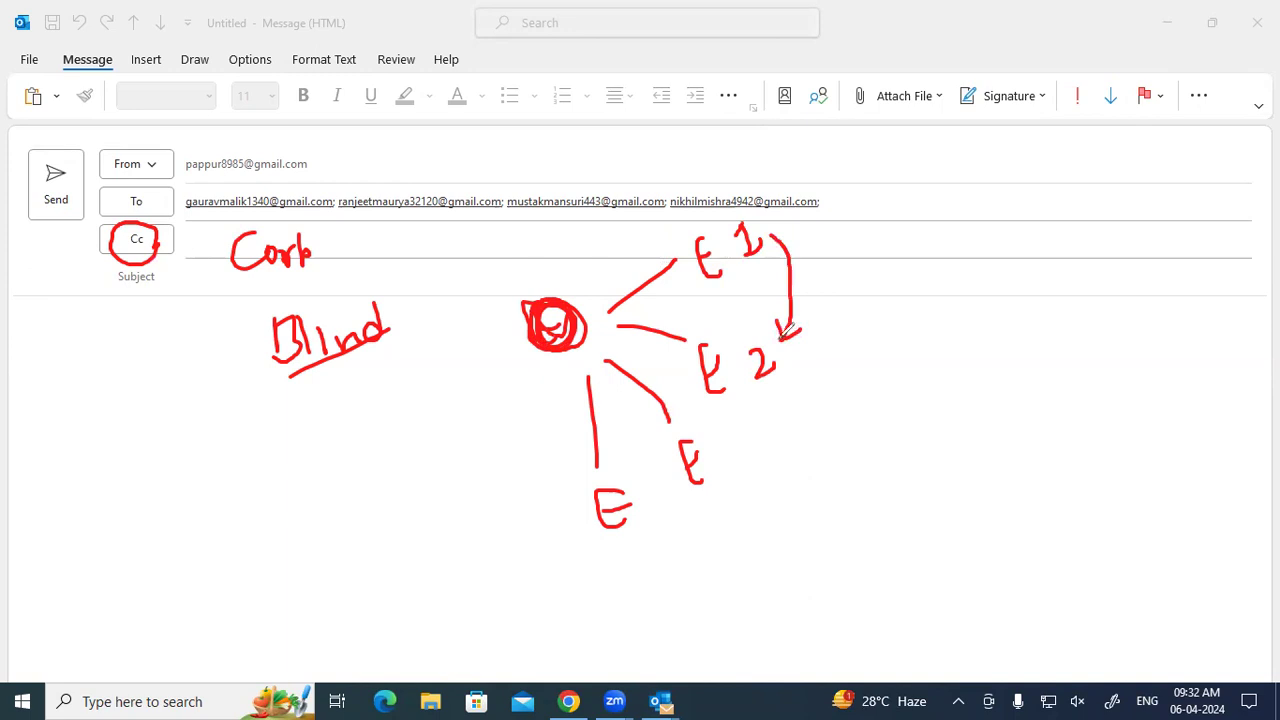
{"action": "mouse_move", "coordinate": [895, 222]}
{"action": "left_mouse_down"}
{"action": "mouse_move", "coordinate": [899, 263]}
{"action": "mouse_move", "coordinate": [898, 240]}
{"action": "mouse_move", "coordinate": [901, 262]}
{"action": "mouse_move", "coordinate": [952, 248]}
{"action": "left_mouse_up"}
{"action": "mouse_move", "coordinate": [760, 188]}
{"action": "left_mouse_down"}
{"action": "mouse_move", "coordinate": [672, 236]}
{"action": "mouse_move", "coordinate": [743, 288]}
{"action": "mouse_move", "coordinate": [762, 190]}
{"action": "mouse_move", "coordinate": [748, 204]}
{"action": "left_mouse_up"}
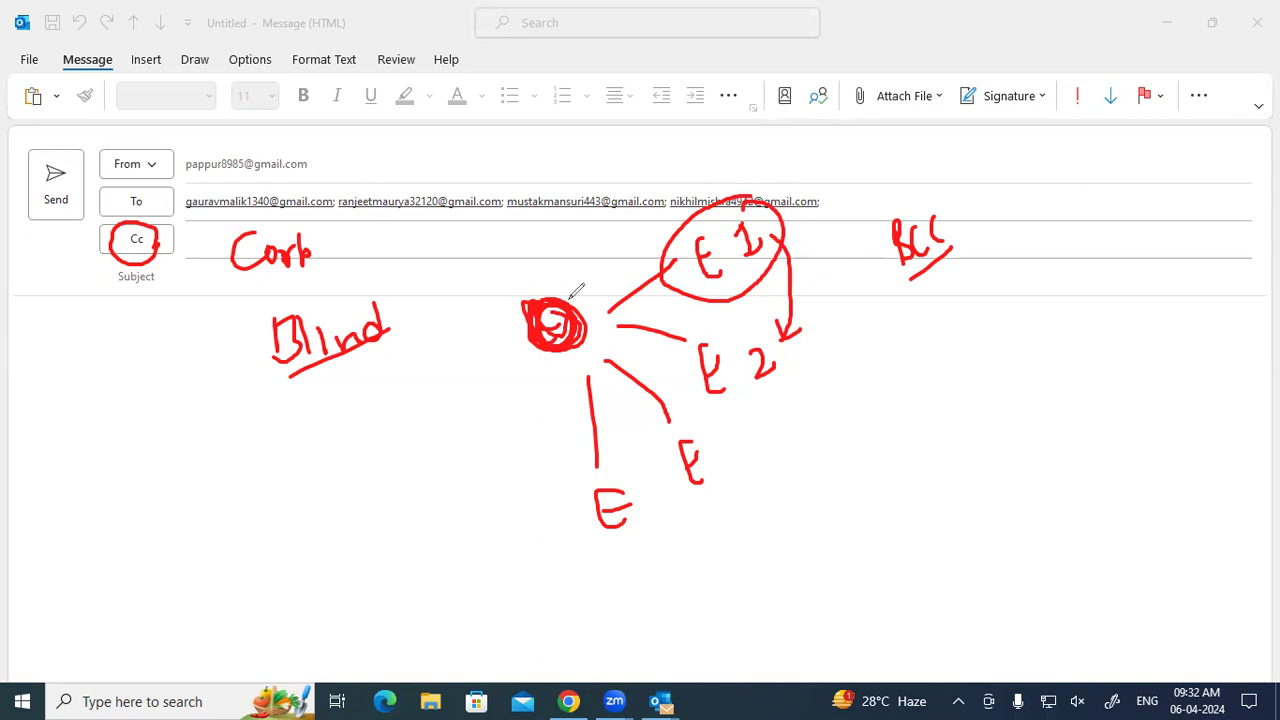
{"action": "mouse_move", "coordinate": [902, 196]}
{"action": "left_mouse_down"}
{"action": "mouse_move", "coordinate": [975, 228]}
{"action": "mouse_move", "coordinate": [904, 196]}
{"action": "left_mouse_up"}
{"action": "mouse_move", "coordinate": [778, 220]}
{"action": "left_mouse_down"}
{"action": "mouse_move", "coordinate": [826, 297]}
{"action": "mouse_move", "coordinate": [751, 491]}
{"action": "mouse_move", "coordinate": [694, 521]}
{"action": "left_mouse_up"}
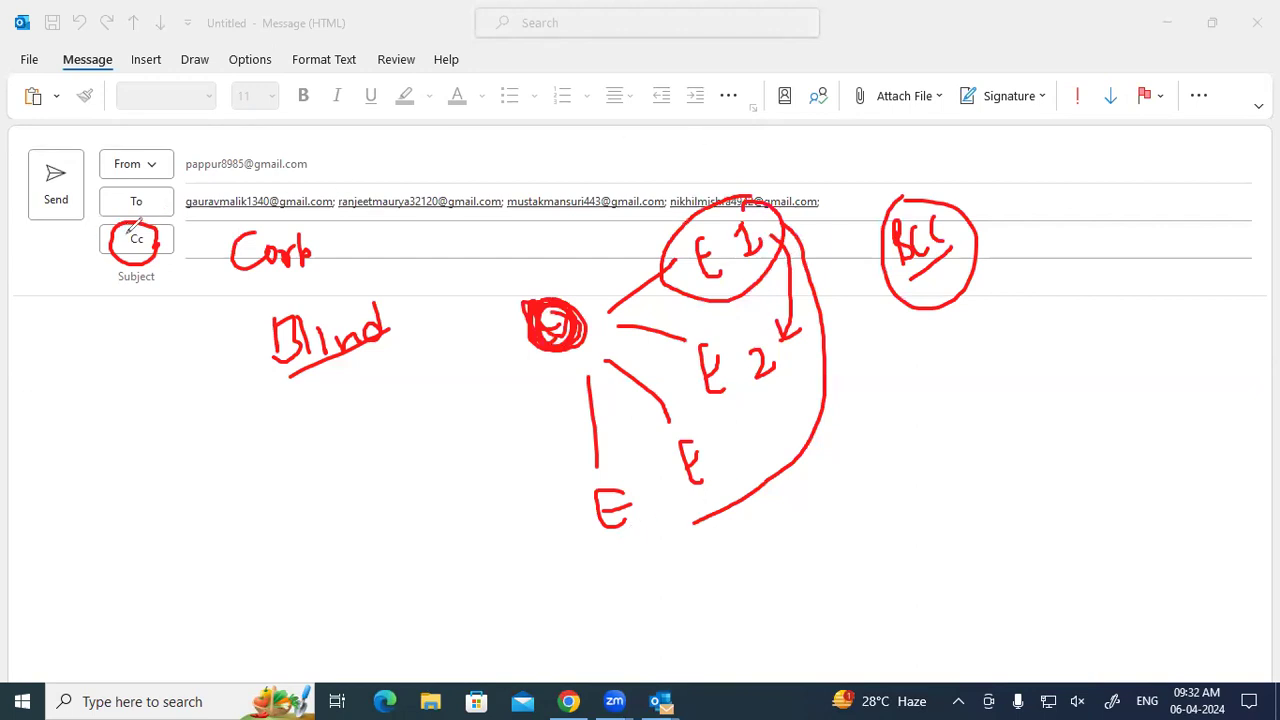
{"action": "mouse_move", "coordinate": [122, 222]}
{"action": "left_mouse_down"}
{"action": "mouse_move", "coordinate": [138, 262]}
{"action": "mouse_move", "coordinate": [150, 222]}
{"action": "left_mouse_up"}
Enter the subject 'How to Send Email / Application' for the message.
{"action": "key", "text": "Escape"}
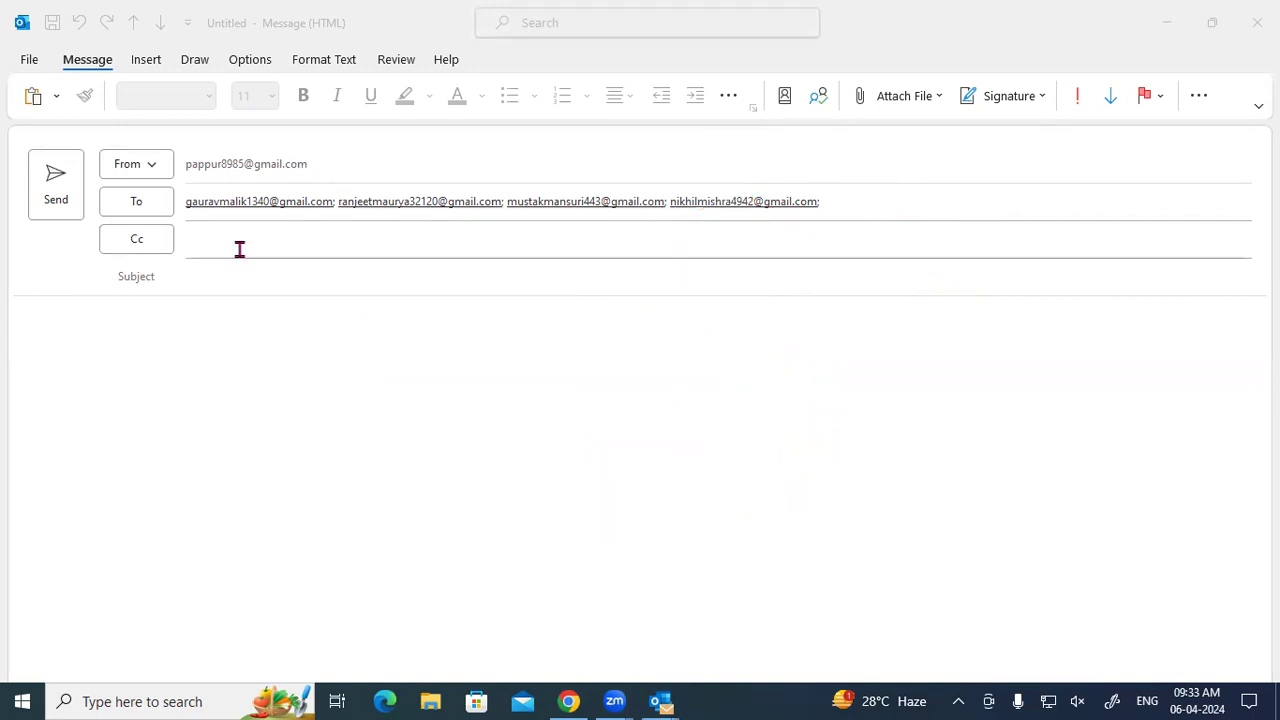
{"action": "left_click", "coordinate": [210, 277]}
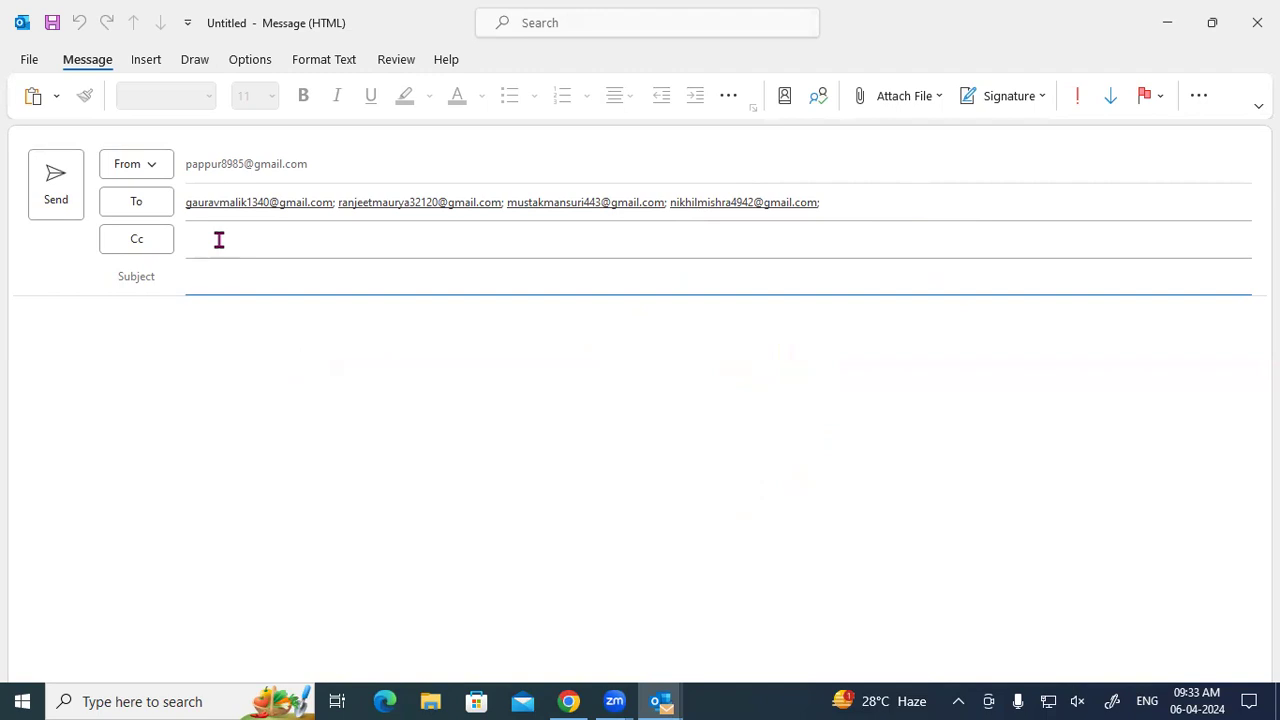
{"action": "type", "text": "How to Send Email"}
{"action": "left_click", "coordinate": [149, 318]}
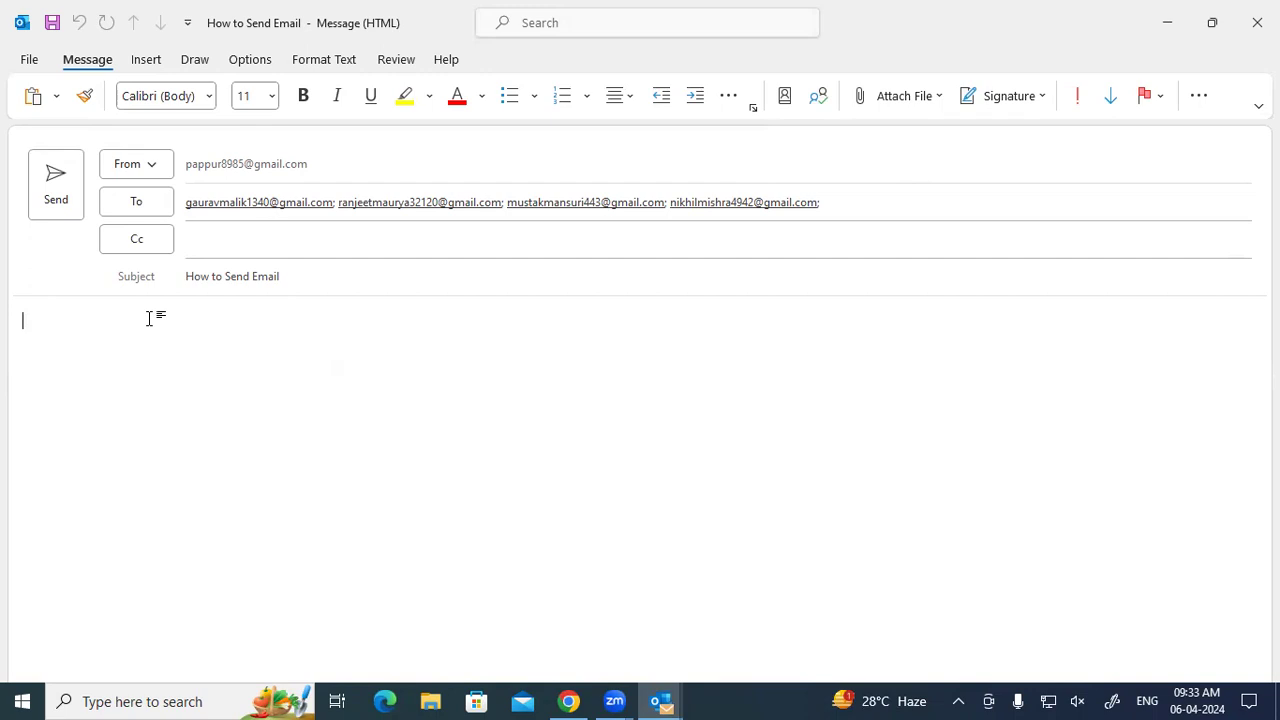
{"action": "left_click", "coordinate": [291, 276]}
{"action": "type", "text": "/ "}
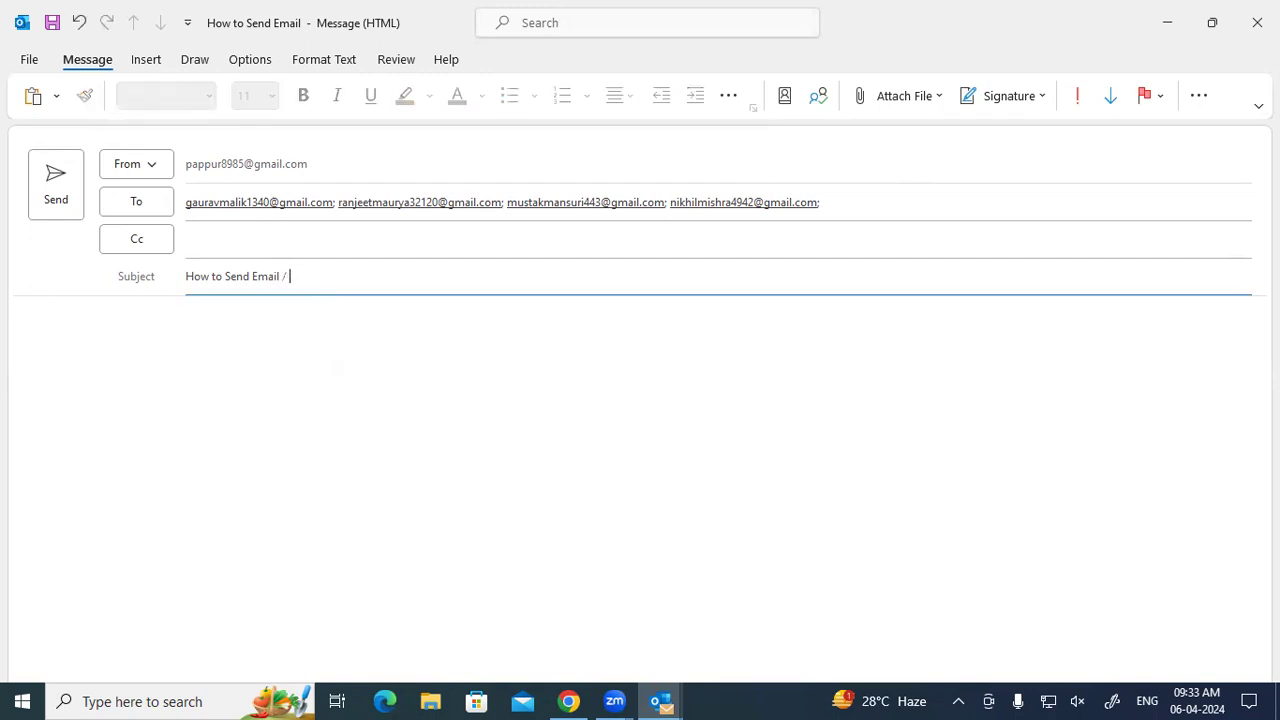
{"action": "type", "text": "Application"}
Type 'To', 'The Principal' and 'Gayatri Institute of Technology' on three separate body lines.
{"action": "left_click", "coordinate": [166, 339]}
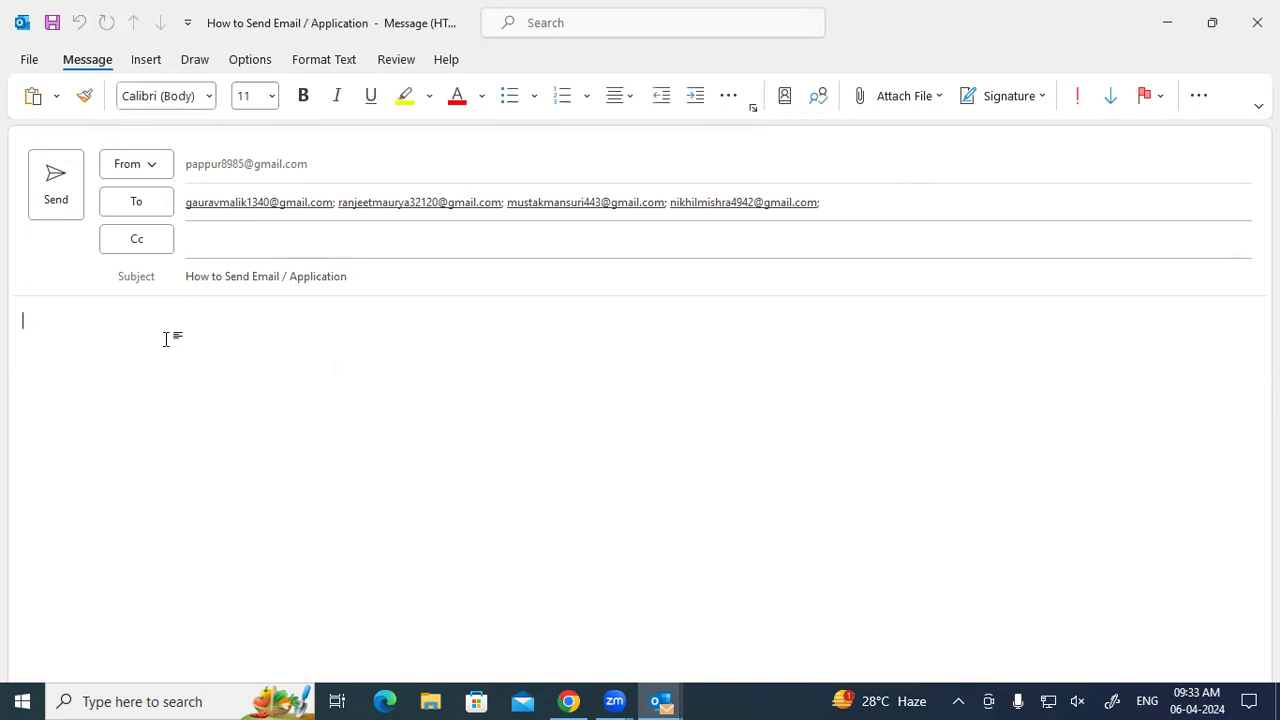
{"action": "type", "text": "To"}
{"action": "key", "text": "Return"}
{"action": "type", "text": "Tha"}
{"action": "key", "text": "BackSpace"}
{"action": "type", "text": "e Princi"}
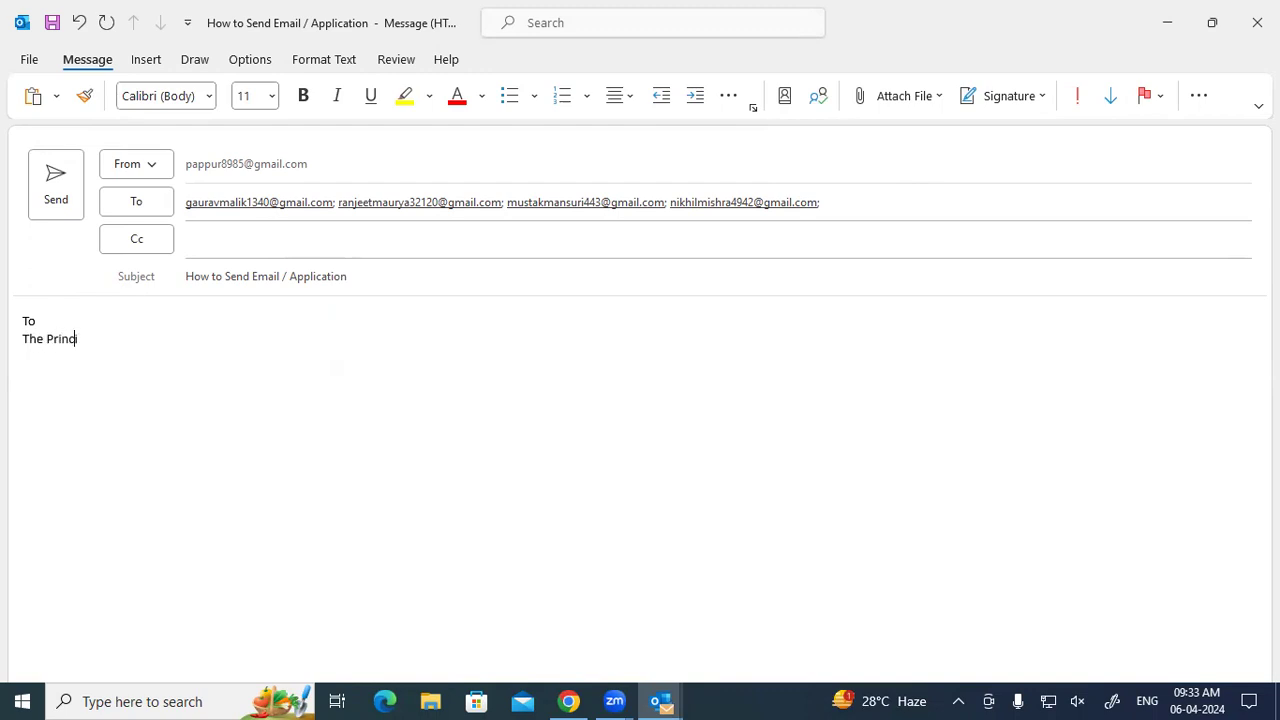
{"action": "type", "text": "pal"}
{"action": "key", "text": "Return"}
{"action": "type", "text": "Gayatri Inst"}
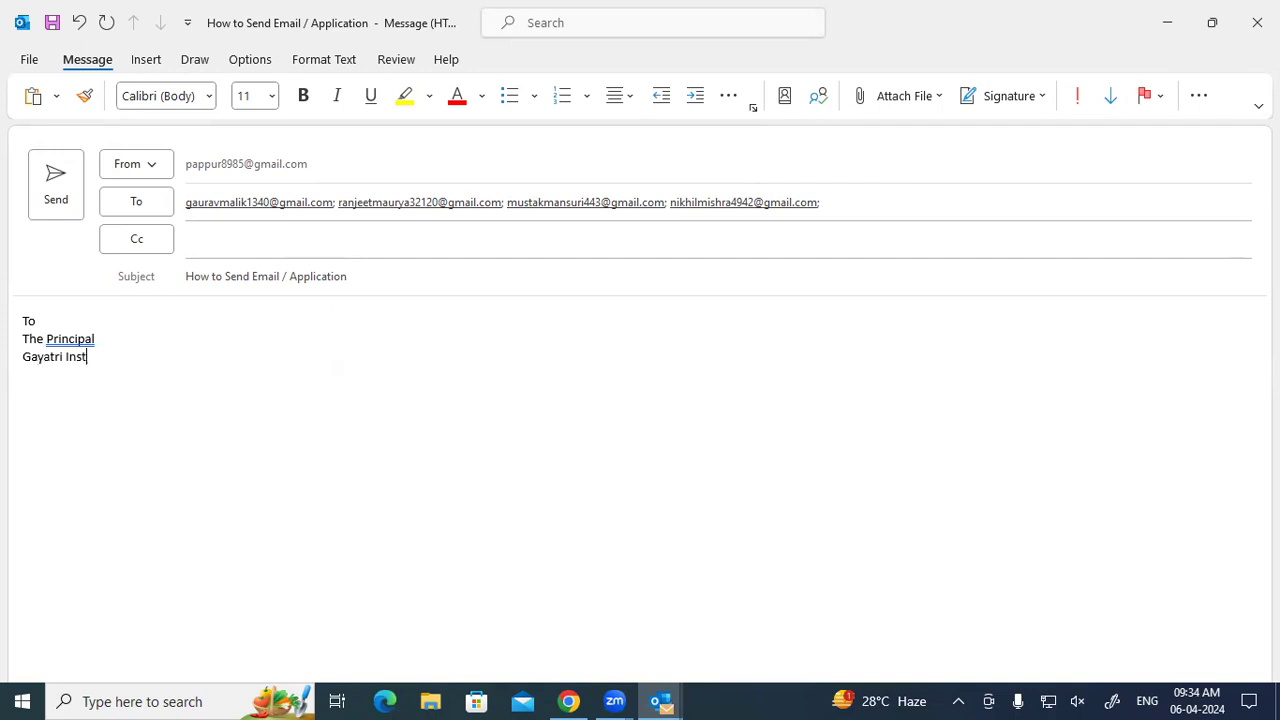
{"action": "type", "text": "itute of Technology"}
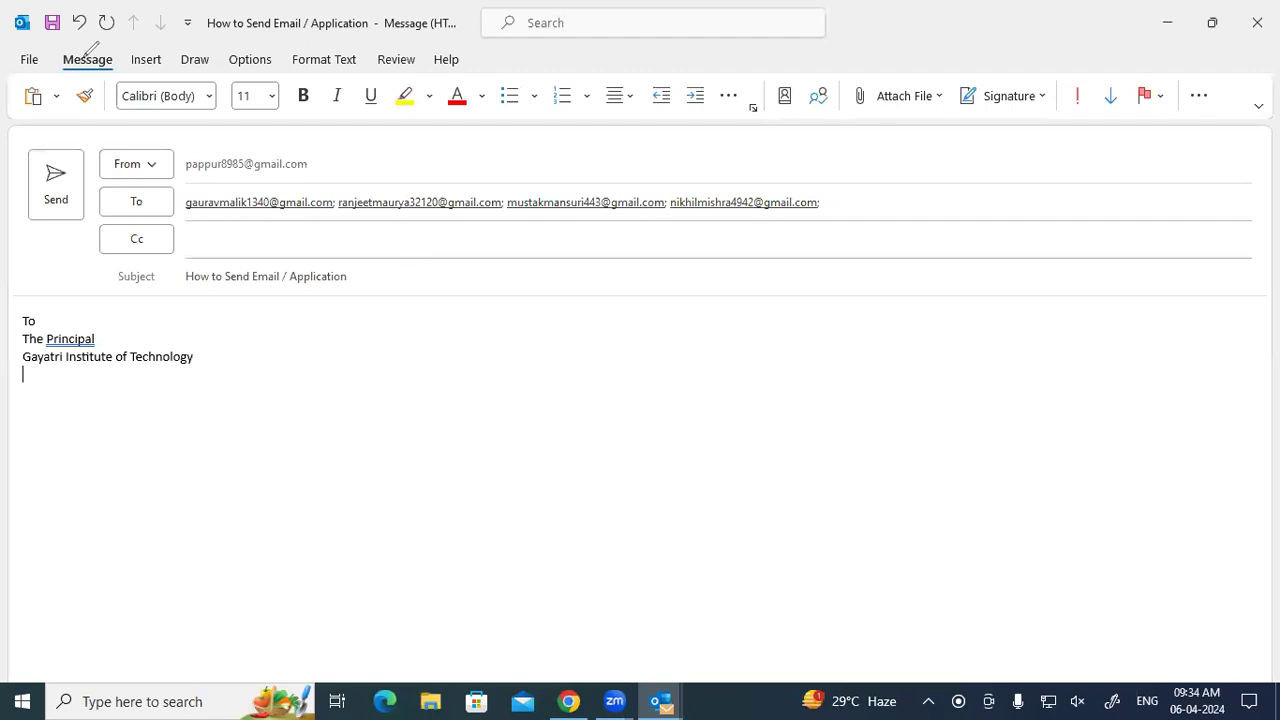
Mark the ribbon command categories with a red note, clear it, and show the Paste options list.
{"action": "mouse_move", "coordinate": [88, 56]}
{"action": "left_mouse_down"}
{"action": "mouse_move", "coordinate": [136, 24]}
{"action": "mouse_move", "coordinate": [146, 56]}
{"action": "mouse_move", "coordinate": [168, 26]}
{"action": "mouse_move", "coordinate": [195, 56]}
{"action": "mouse_move", "coordinate": [228, 34]}
{"action": "mouse_move", "coordinate": [244, 52]}
{"action": "mouse_move", "coordinate": [276, 30]}
{"action": "mouse_move", "coordinate": [306, 47]}
{"action": "mouse_move", "coordinate": [330, 28]}
{"action": "mouse_move", "coordinate": [392, 66]}
{"action": "left_mouse_up"}
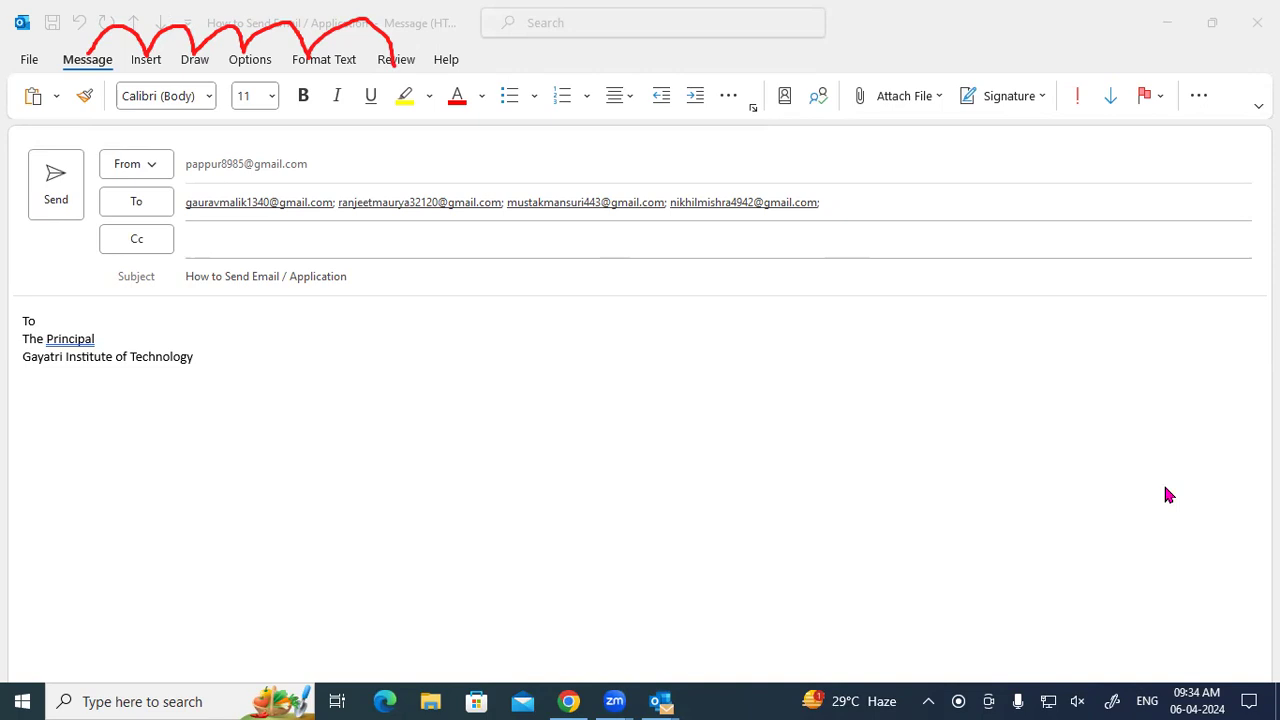
{"action": "key", "text": "Escape"}
{"action": "left_click", "coordinate": [334, 393]}
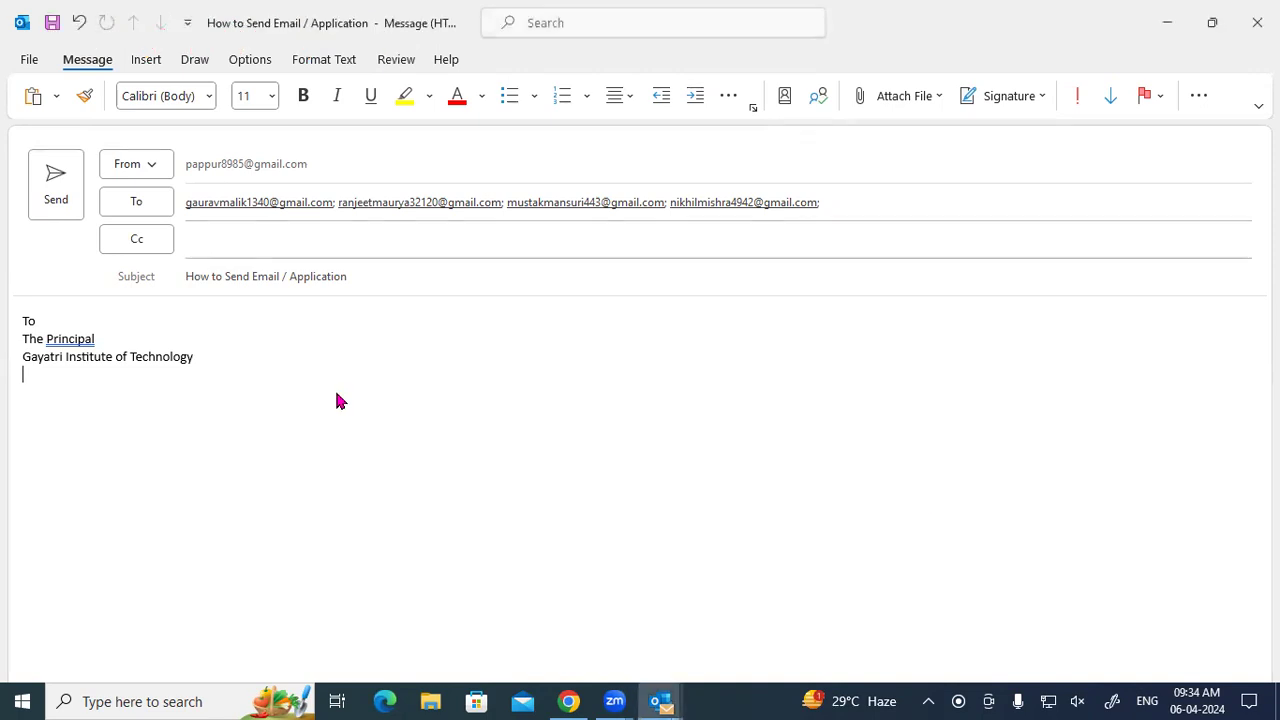
{"action": "left_click", "coordinate": [57, 96]}
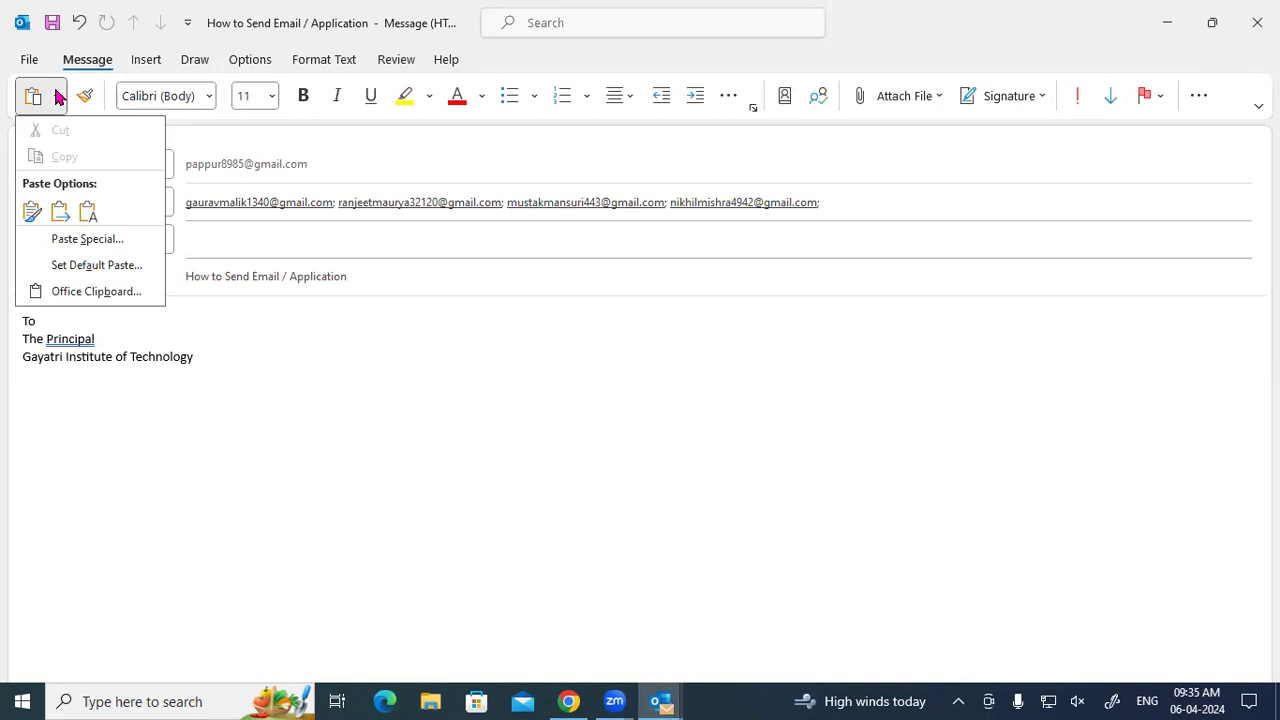
Bold the 'To' and 'The Principal' lines, keeping the current font and size 11.
{"action": "left_click", "coordinate": [222, 377]}
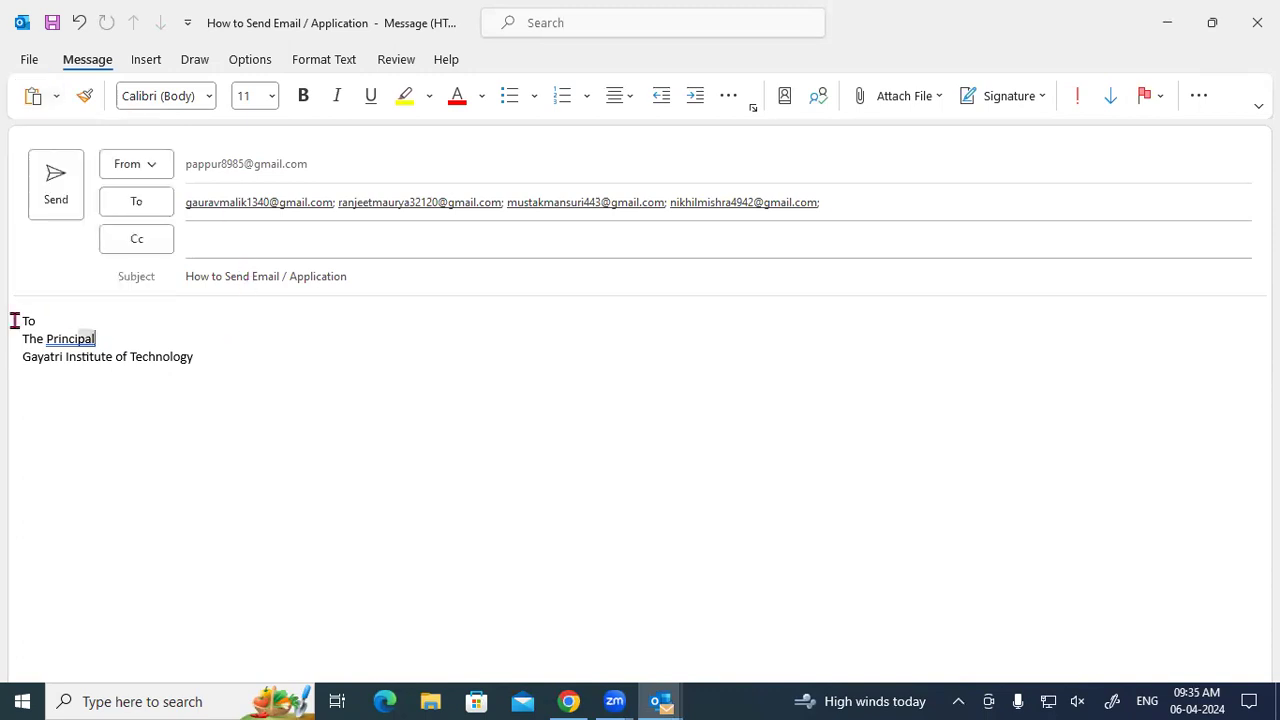
{"action": "left_click_drag", "start_coordinate": [11, 320], "coordinate": [100, 340]}
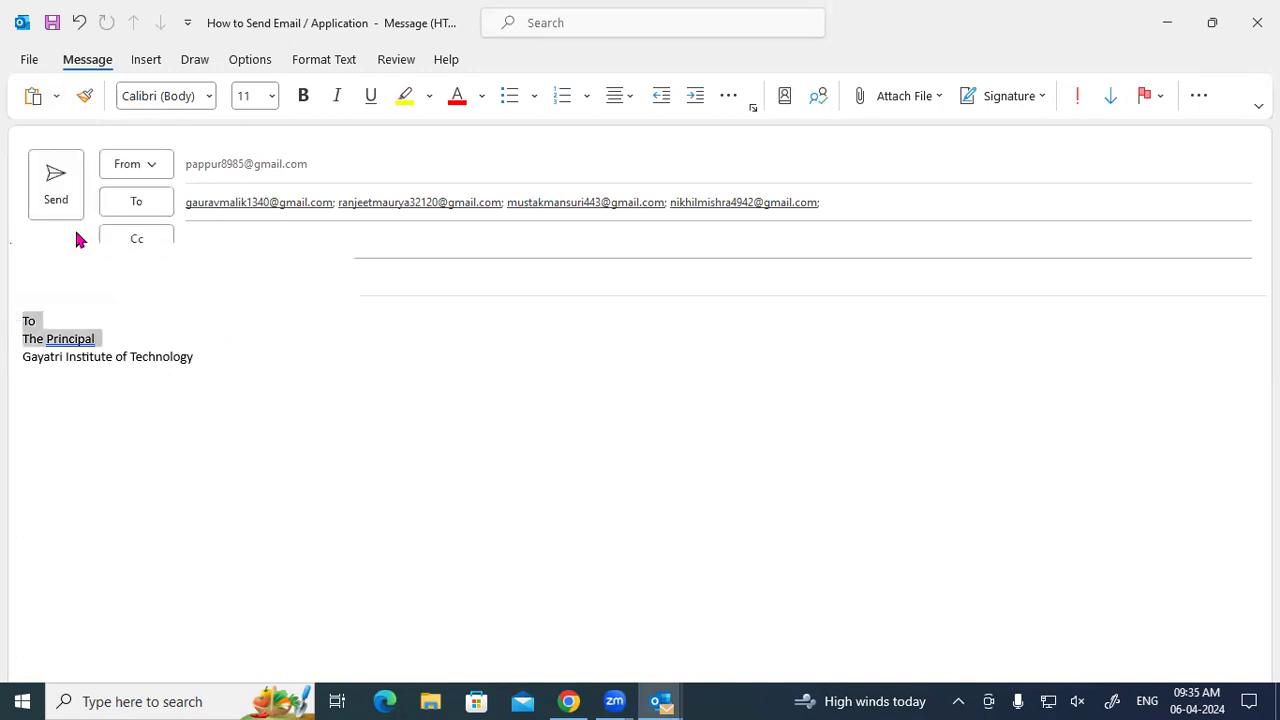
{"action": "left_click", "coordinate": [208, 103]}
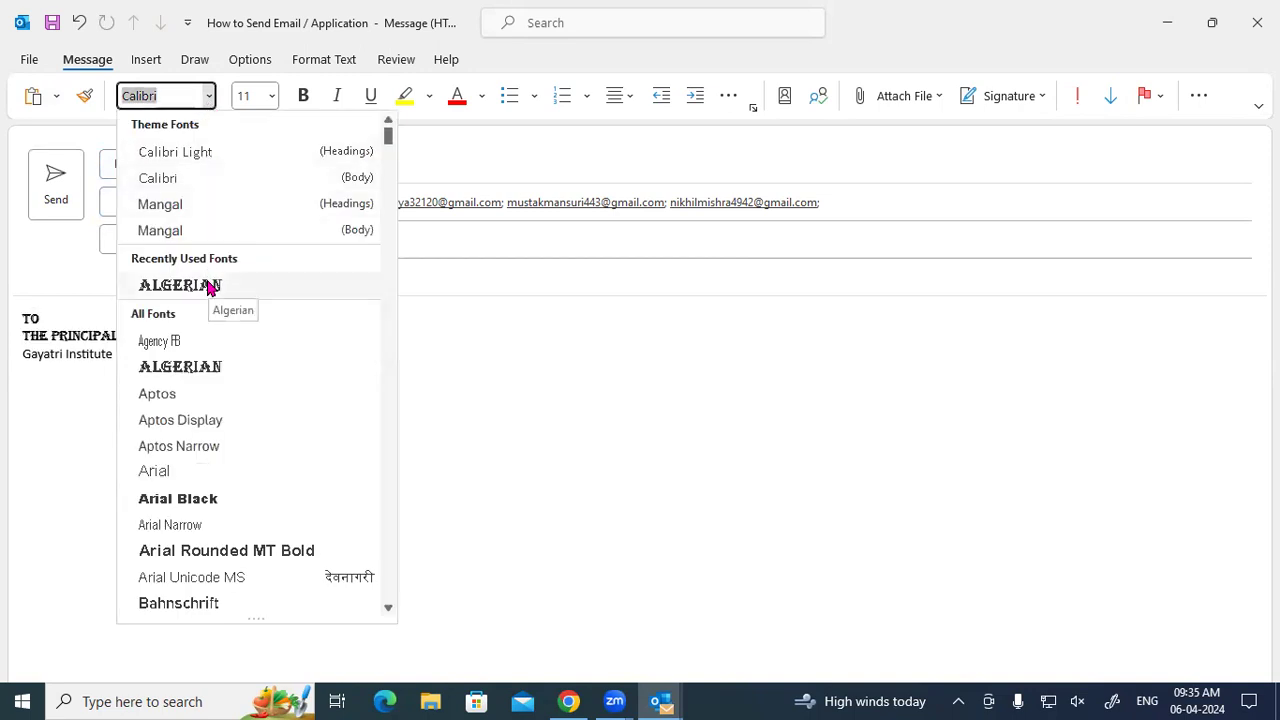
{"action": "scroll", "coordinate": [197, 430], "scroll_direction": "down", "scroll_amount": 5}
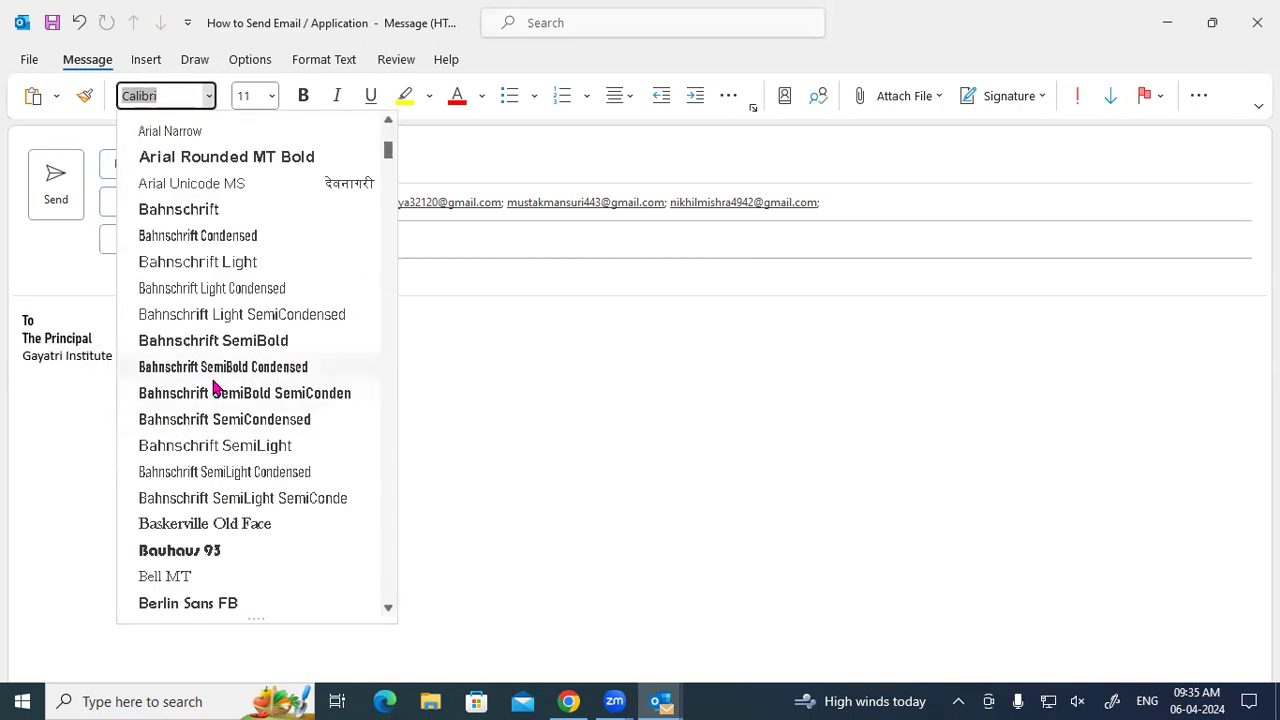
{"action": "scroll", "coordinate": [214, 320], "scroll_direction": "down", "scroll_amount": 4}
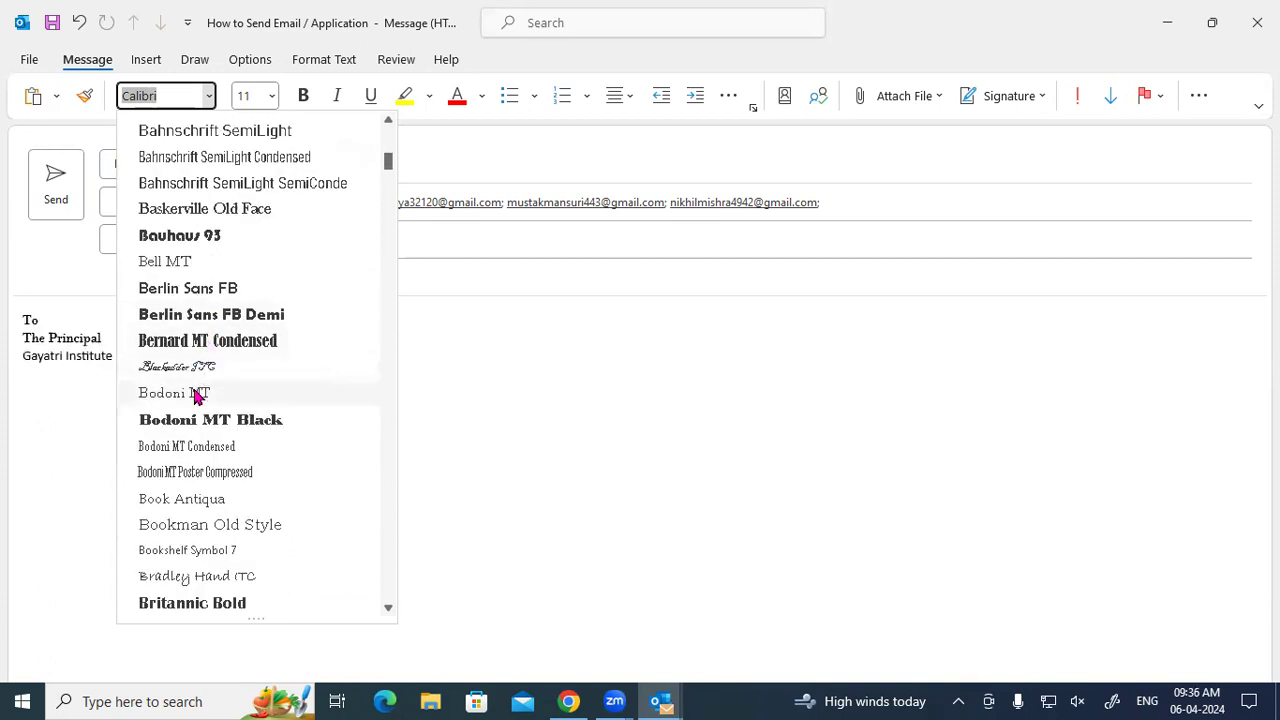
{"action": "left_click", "coordinate": [571, 372]}
{"action": "left_click", "coordinate": [269, 96]}
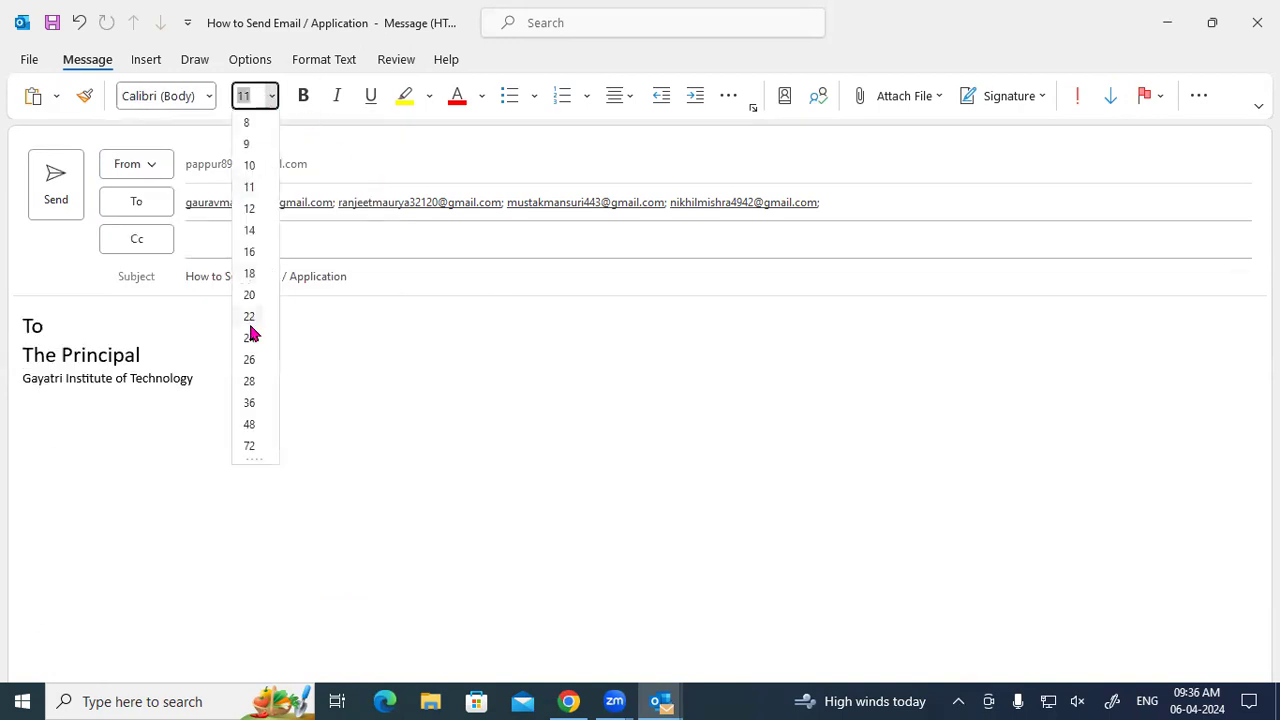
{"action": "left_click", "coordinate": [676, 349]}
{"action": "left_click", "coordinate": [302, 100]}
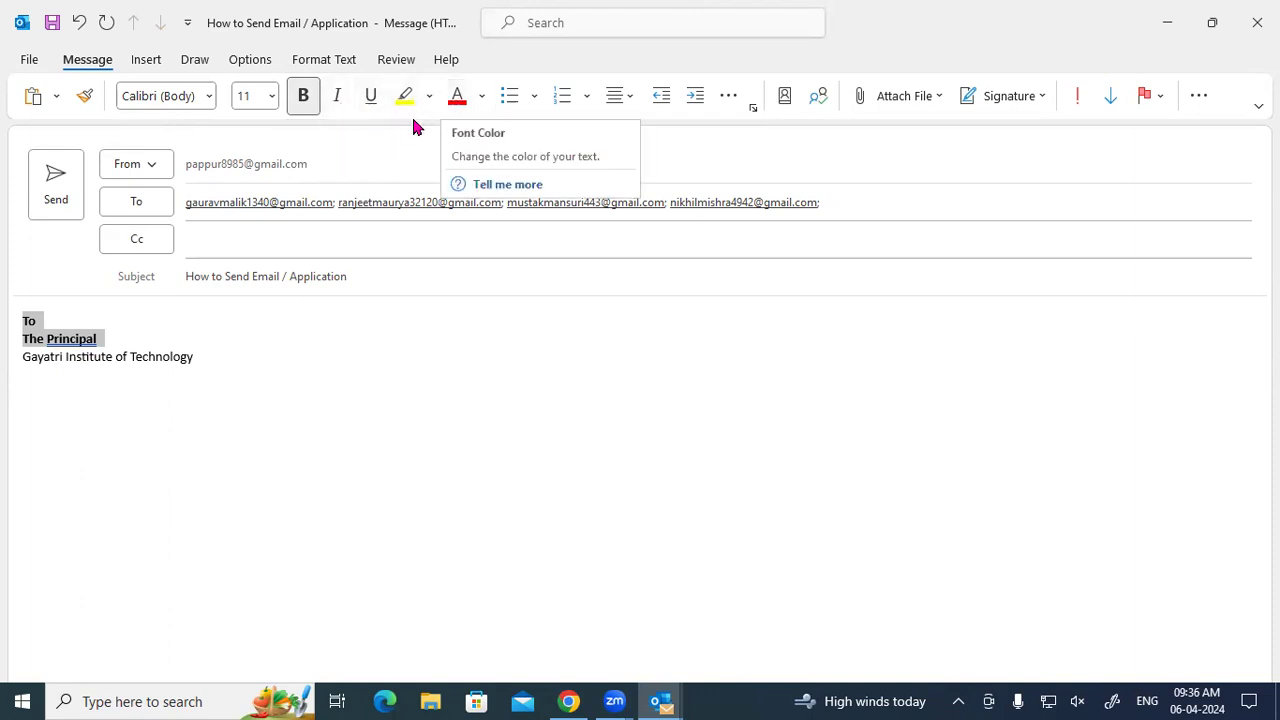
{"action": "left_click", "coordinate": [534, 97]}
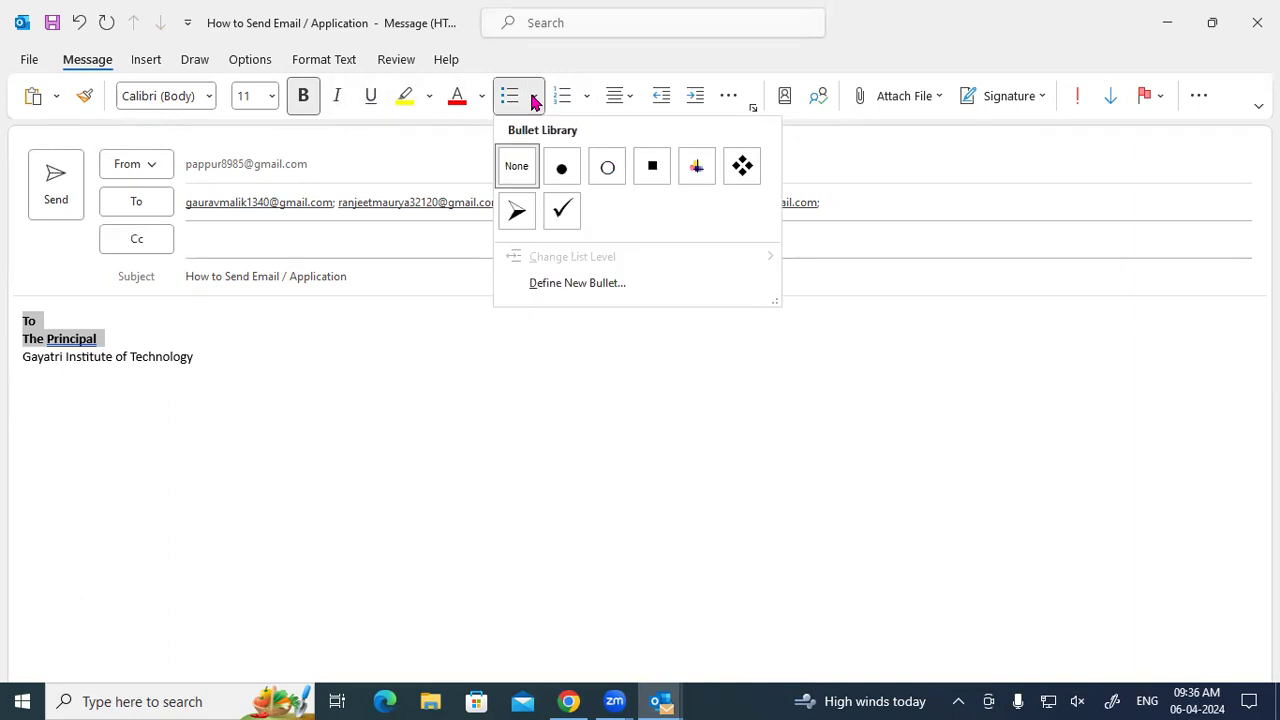
{"action": "left_click", "coordinate": [589, 100]}
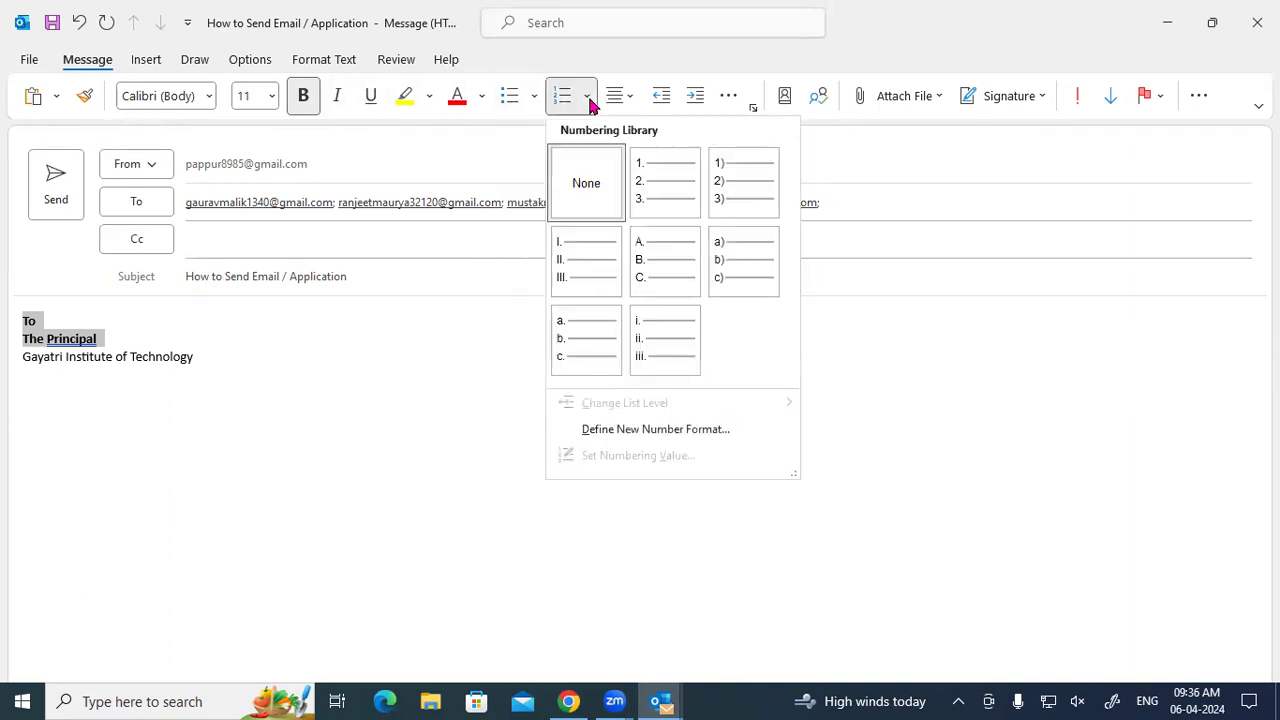
{"action": "left_click", "coordinate": [414, 396]}
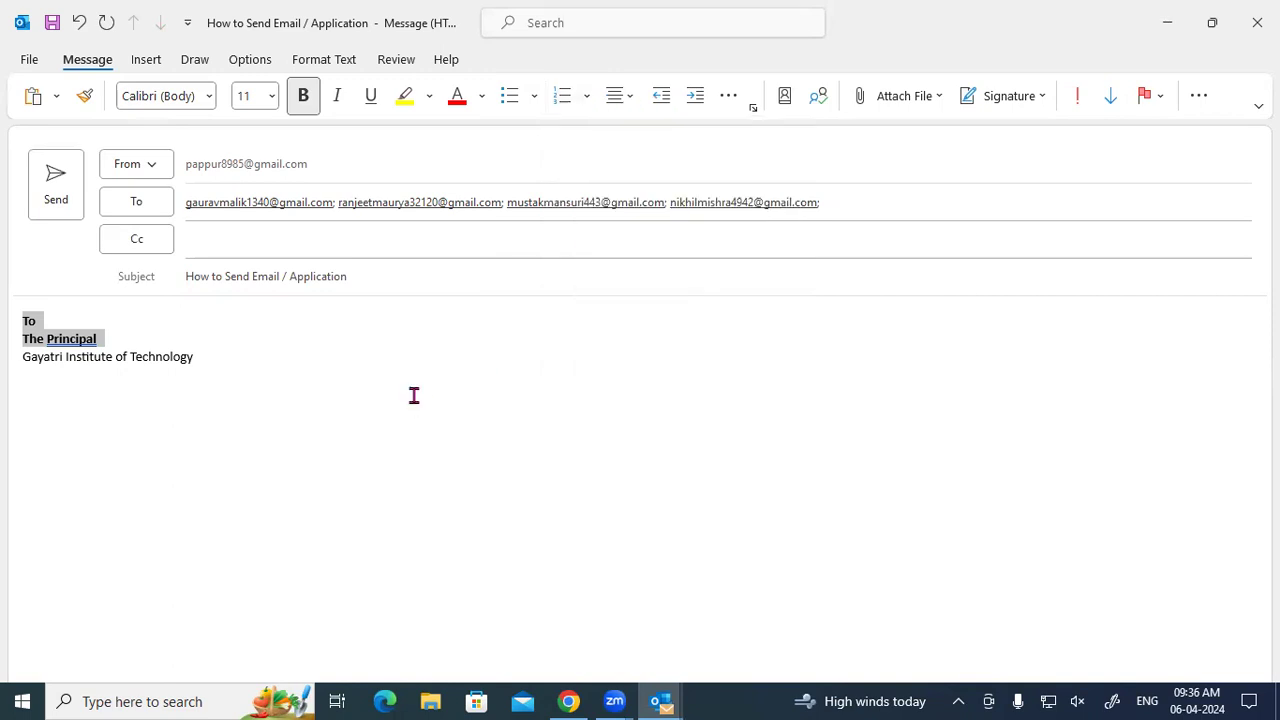
{"action": "left_click", "coordinate": [251, 371]}
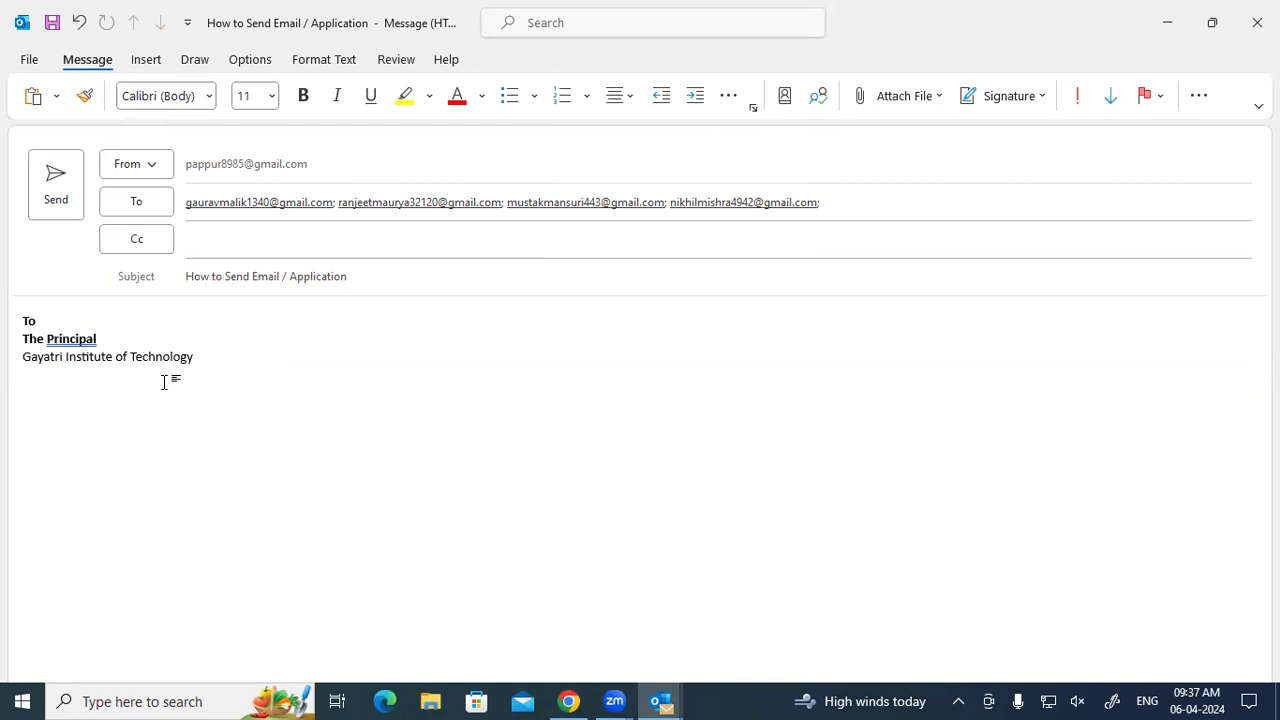
Look over the alignment choices without changing them, then select 'The Principal' line.
{"action": "left_click", "coordinate": [626, 99]}
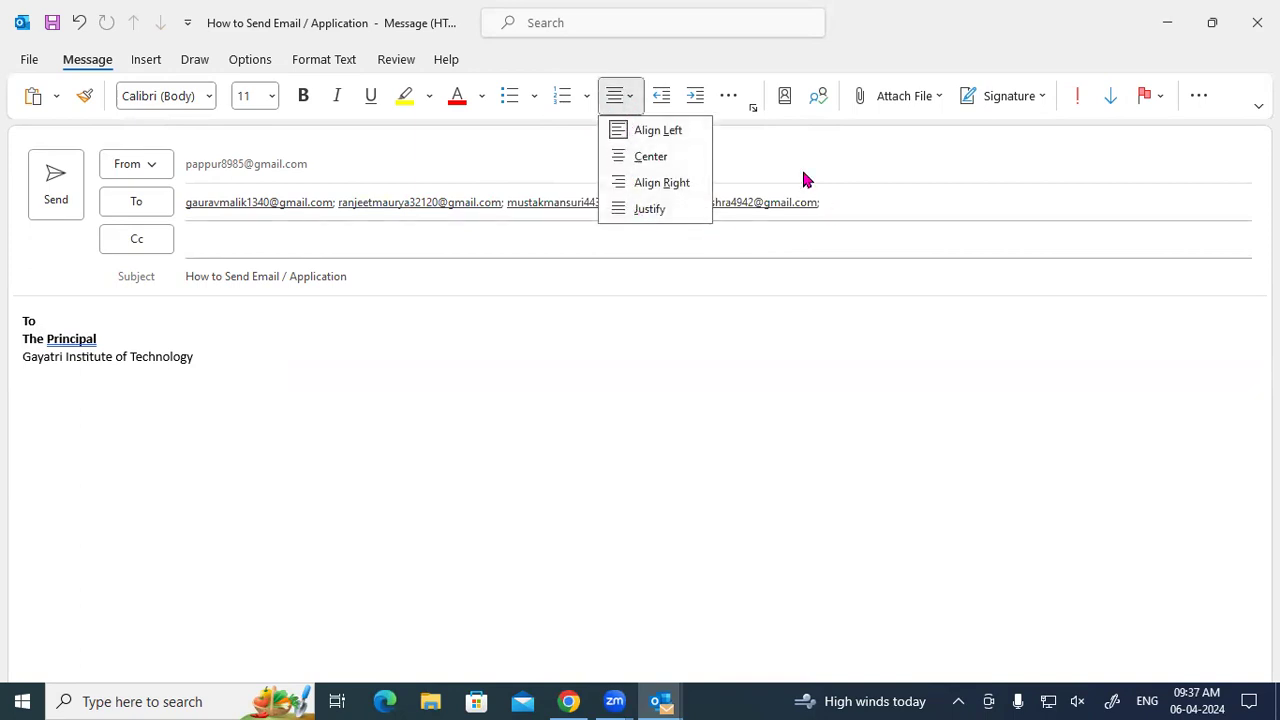
{"action": "left_click", "coordinate": [410, 330]}
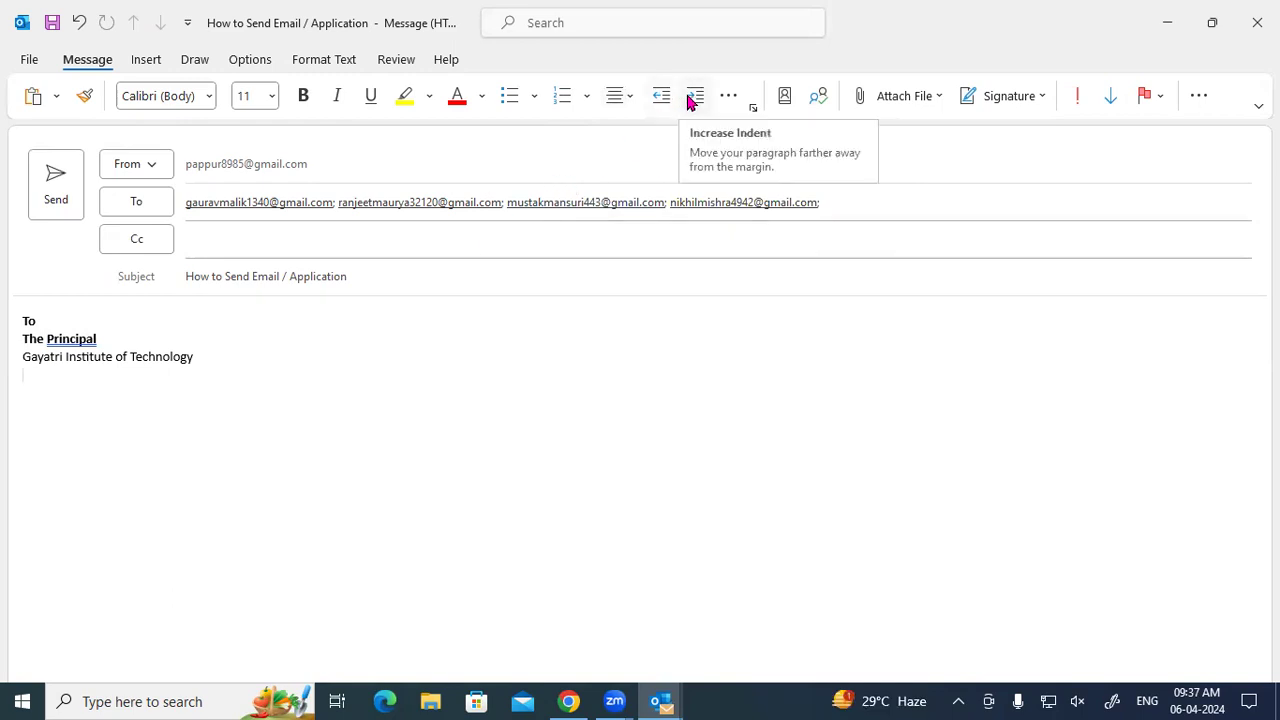
{"action": "left_click", "coordinate": [146, 320]}
{"action": "left_click_drag", "start_coordinate": [20, 338], "coordinate": [96, 339]}
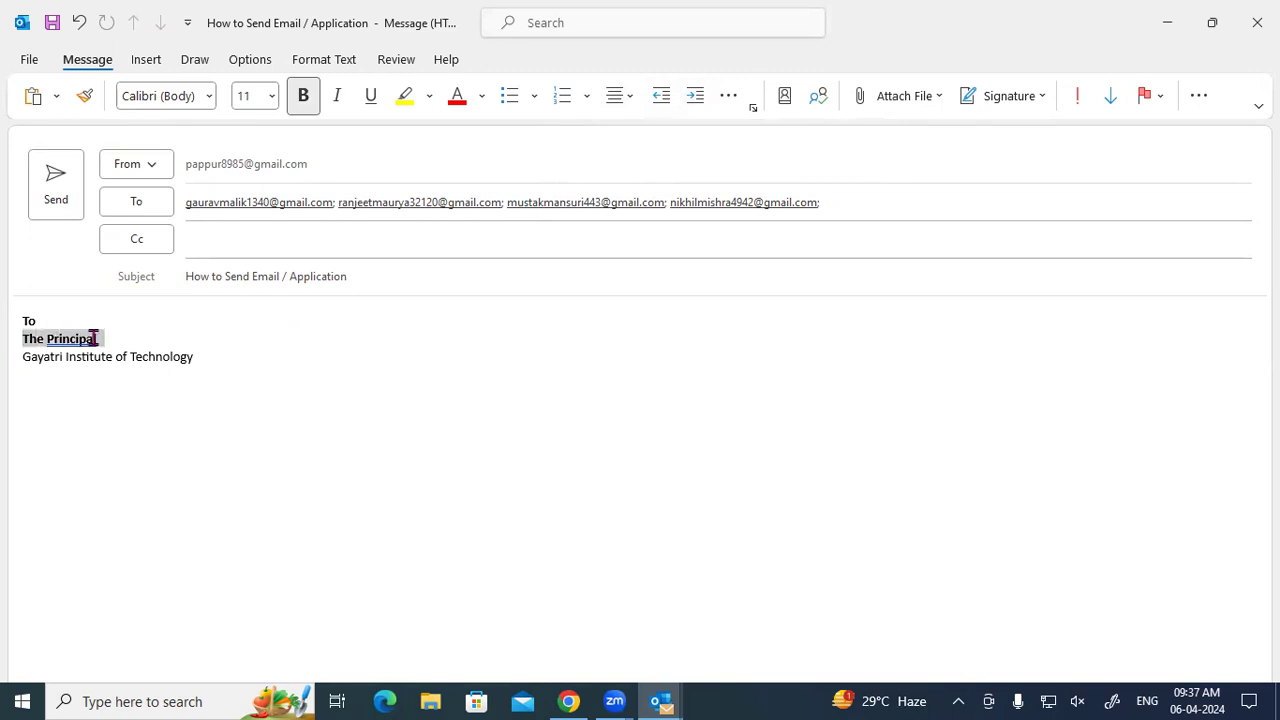
Indent 'The Principal' five levels, return it to the margin, and minimise the draft.
{"action": "left_click", "coordinate": [692, 96]}
{"action": "left_click", "coordinate": [692, 96]}
{"action": "left_click", "coordinate": [692, 96]}
{"action": "left_click", "coordinate": [692, 96]}
{"action": "left_click", "coordinate": [692, 96]}
{"action": "left_click", "coordinate": [692, 96]}
{"action": "left_click", "coordinate": [692, 96]}
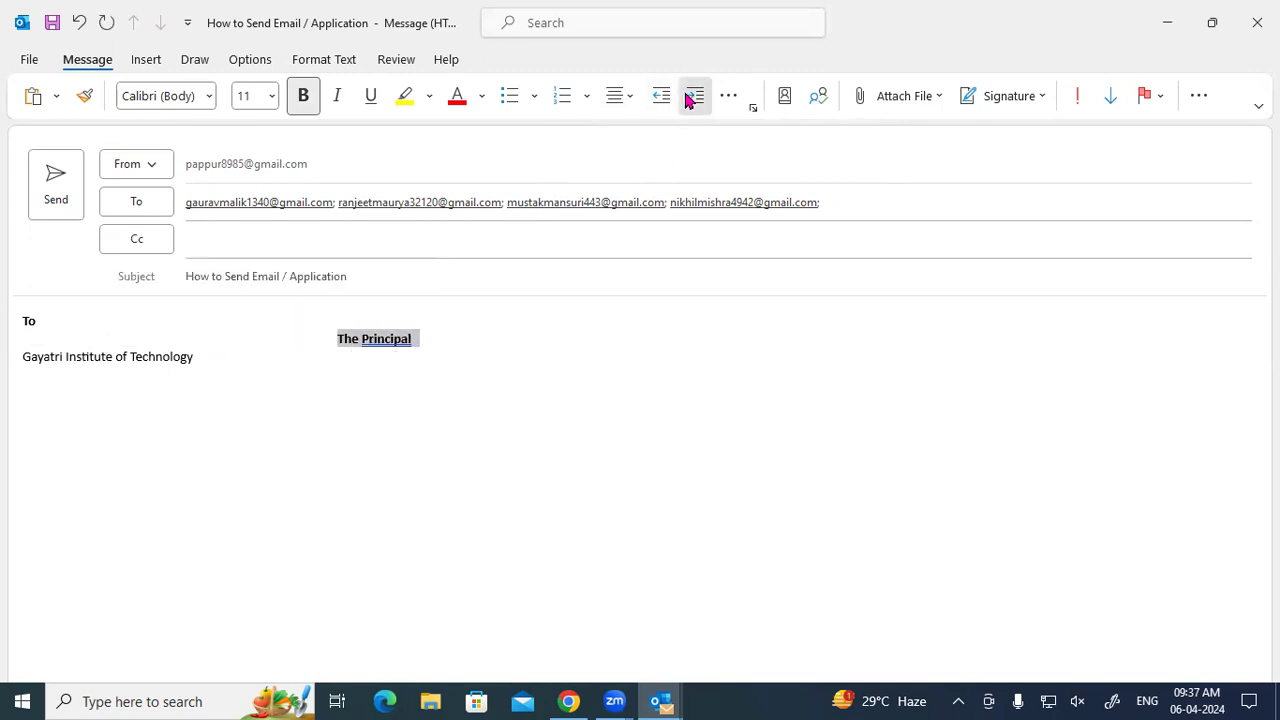
{"action": "left_click", "coordinate": [692, 96]}
{"action": "left_click", "coordinate": [692, 96]}
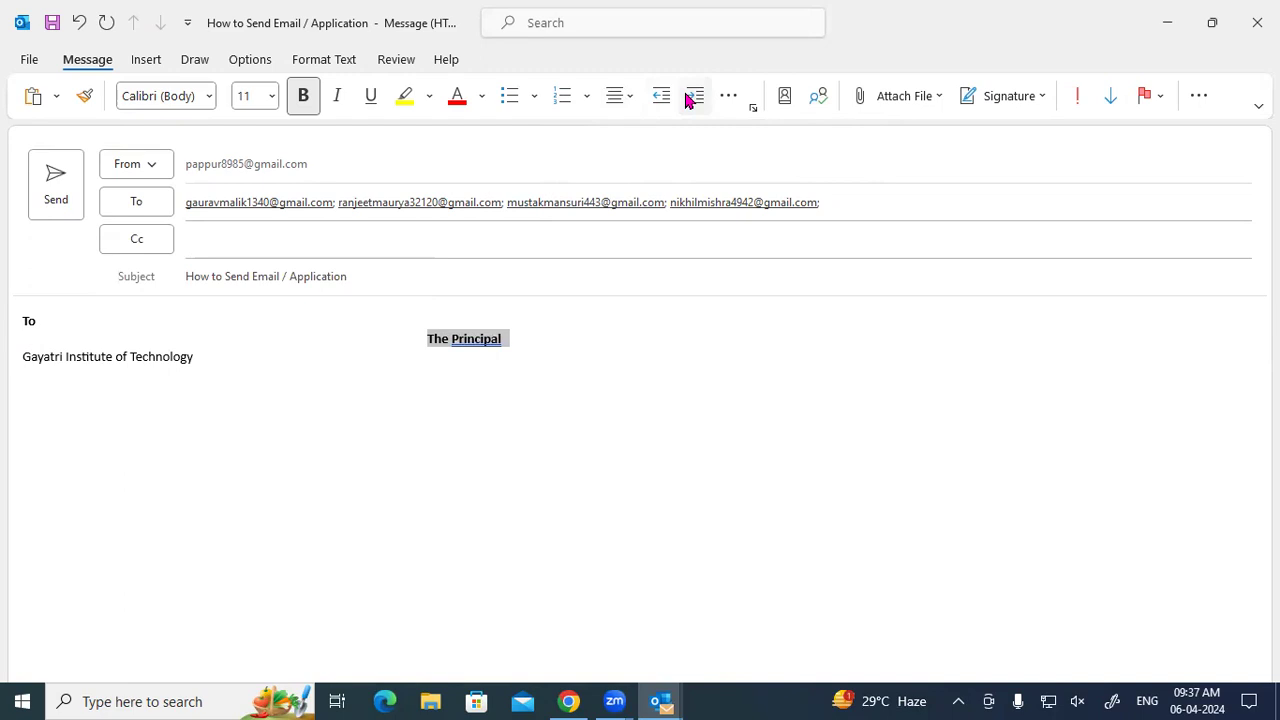
{"action": "left_click", "coordinate": [660, 96]}
{"action": "left_click", "coordinate": [660, 96]}
{"action": "left_click", "coordinate": [660, 96]}
{"action": "left_click", "coordinate": [660, 96]}
{"action": "left_click", "coordinate": [660, 96]}
{"action": "left_click", "coordinate": [660, 96]}
{"action": "left_click", "coordinate": [657, 97]}
{"action": "left_click", "coordinate": [657, 97]}
{"action": "left_click", "coordinate": [657, 97]}
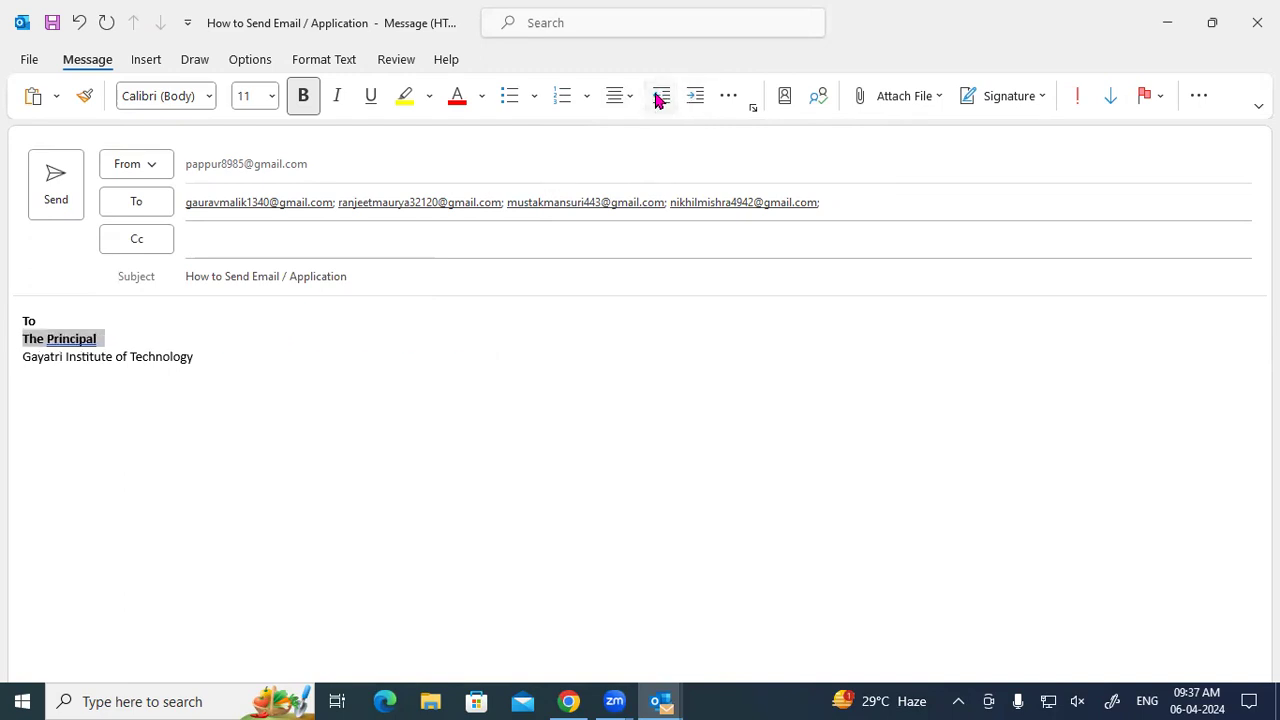
{"action": "left_click", "coordinate": [525, 320]}
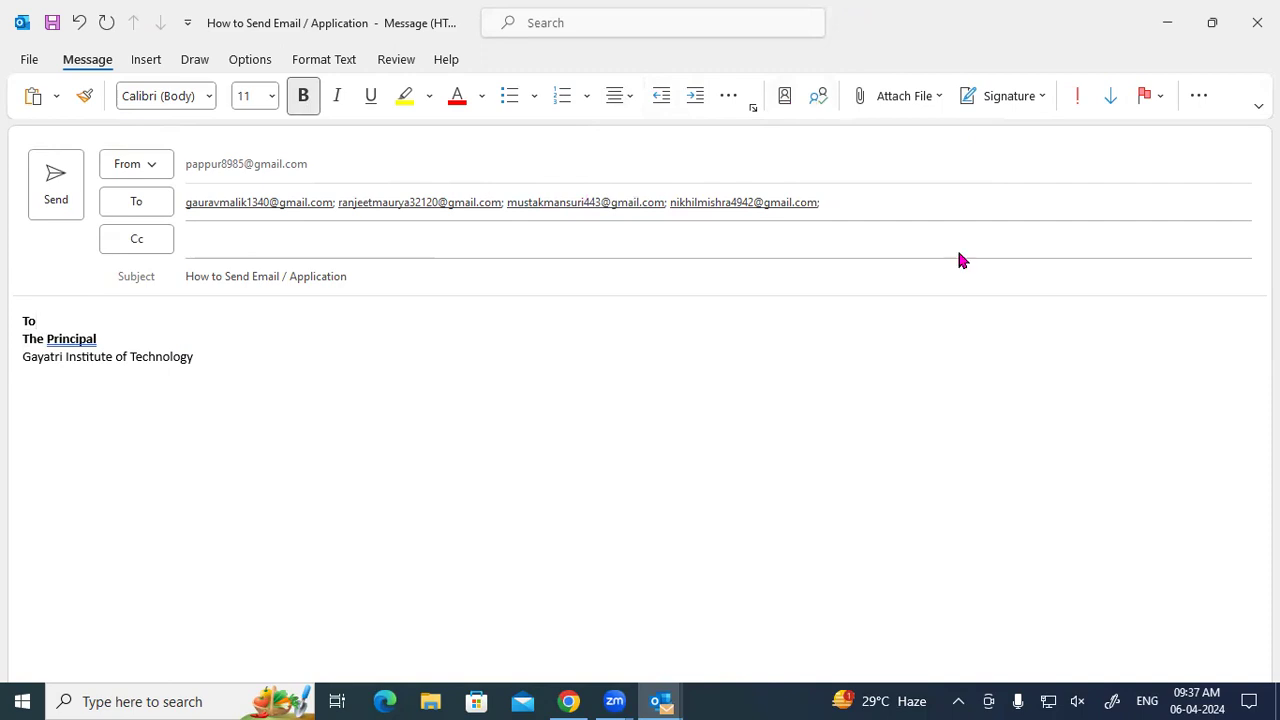
{"action": "left_click", "coordinate": [1167, 22]}
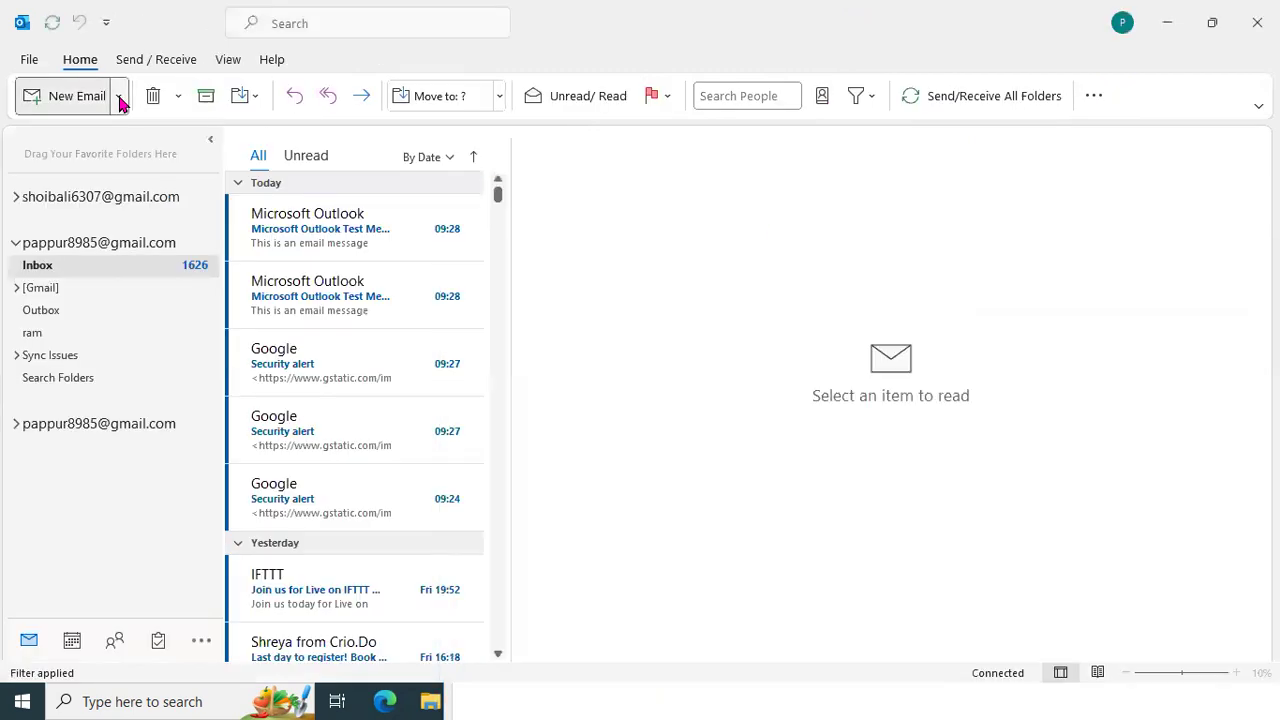
Restore the message draft from the taskbar and maximise it to fill the screen.
{"action": "left_click", "coordinate": [119, 96]}
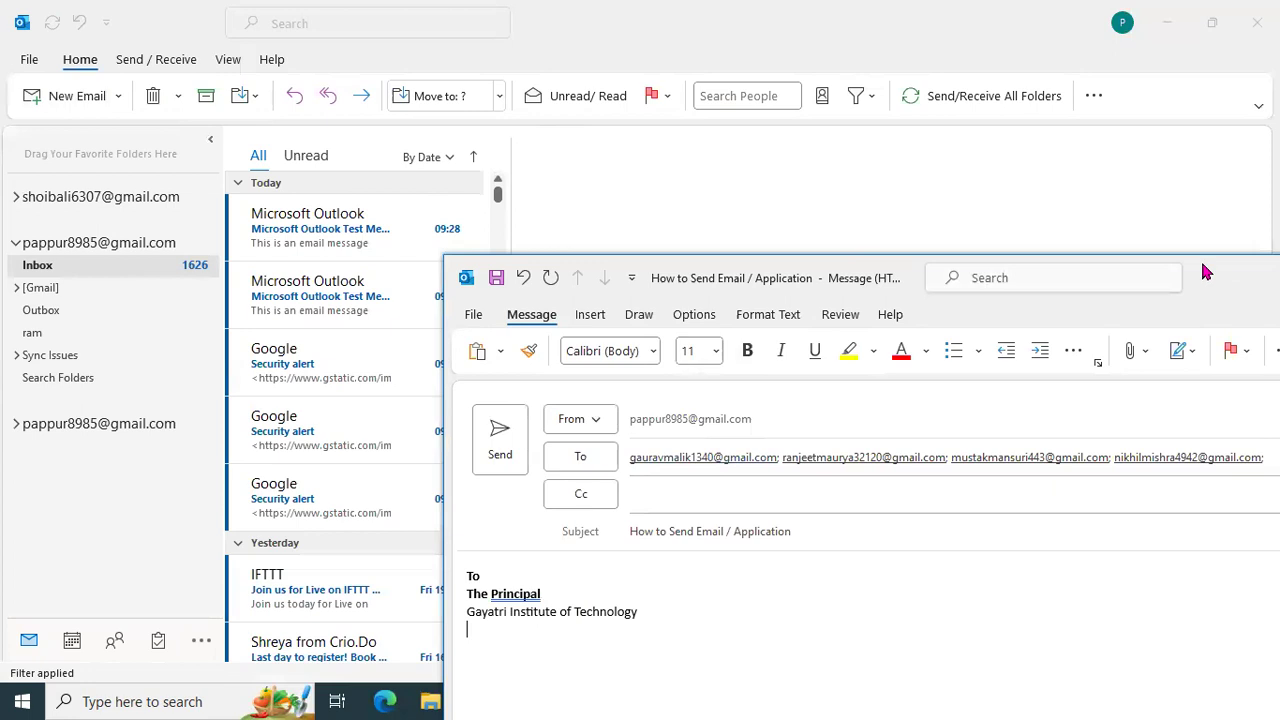
{"action": "double_click", "coordinate": [1204, 272]}
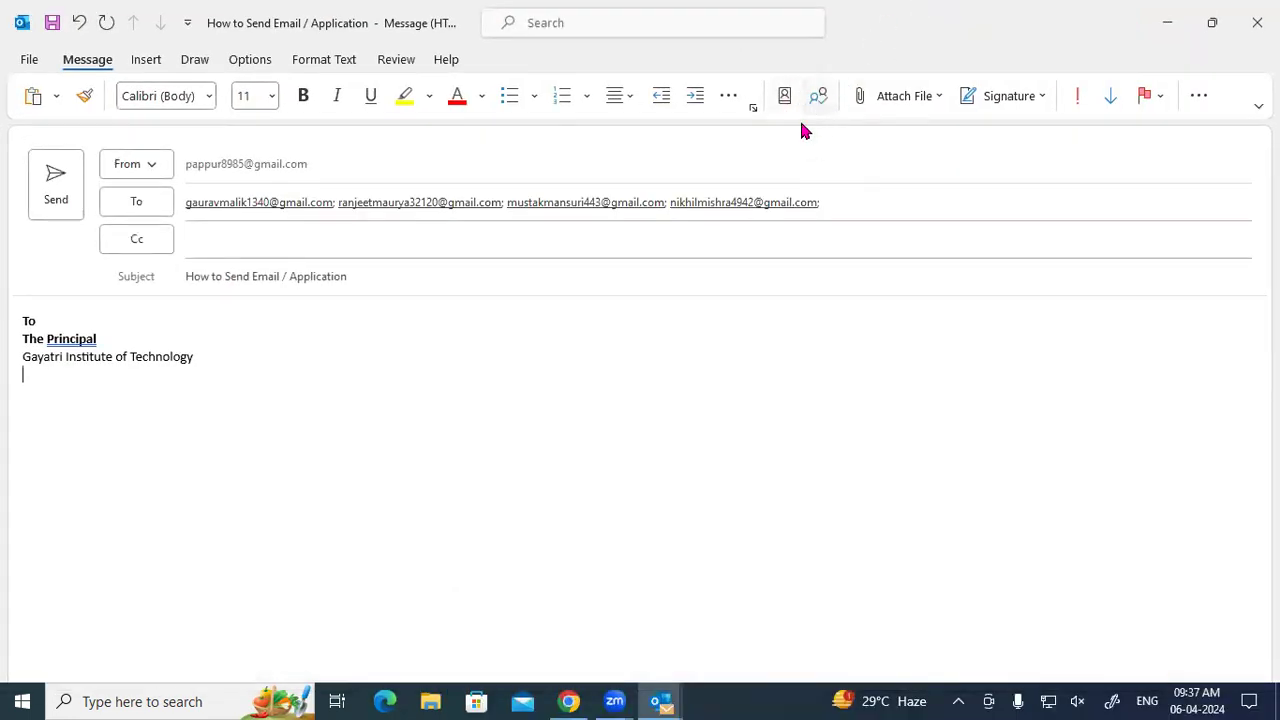
From Attach File's recent items list, choose Browse This PC to pick an attachment.
{"action": "left_click", "coordinate": [939, 97]}
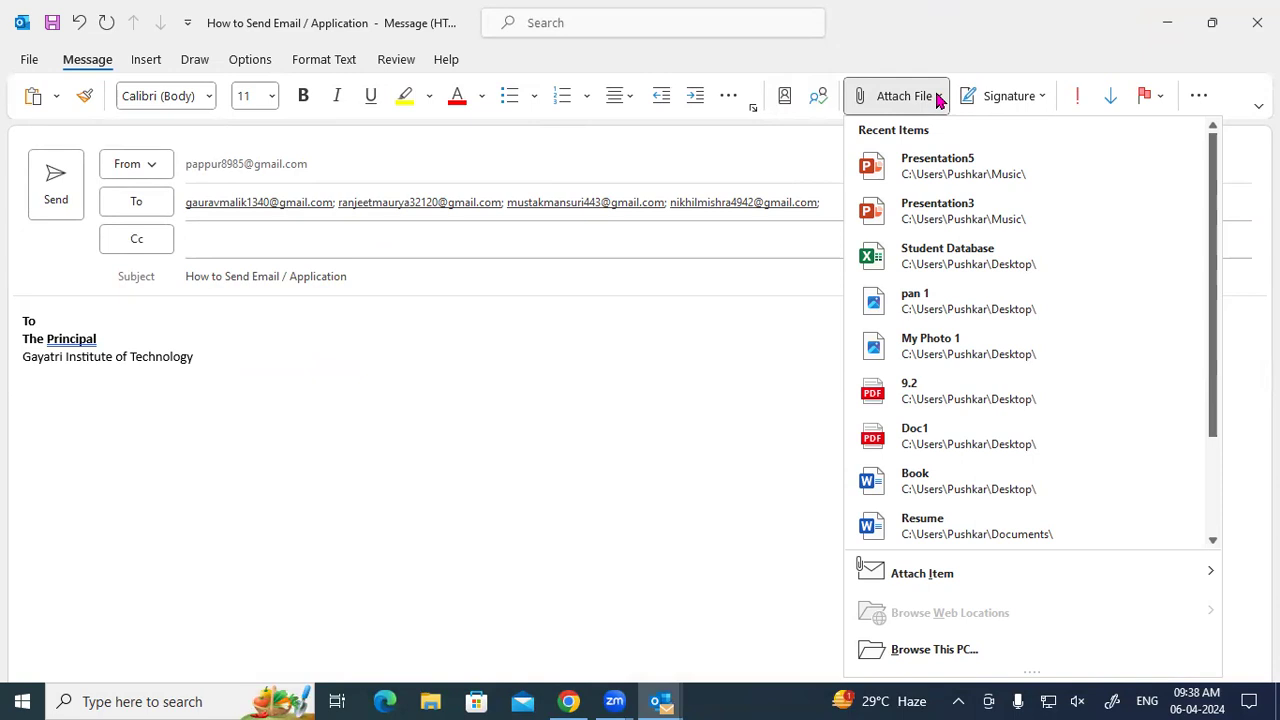
{"action": "left_click", "coordinate": [201, 374]}
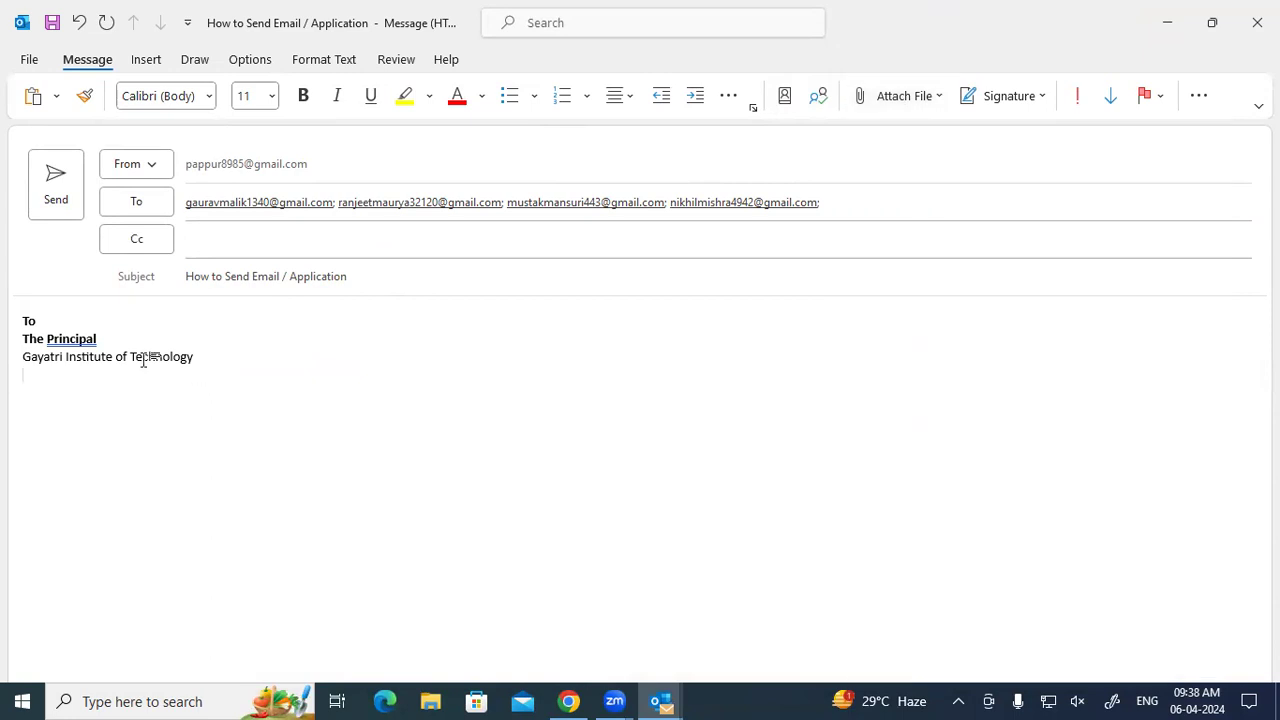
{"action": "left_click_drag", "start_coordinate": [143, 357], "coordinate": [17, 320]}
{"action": "left_click", "coordinate": [297, 346]}
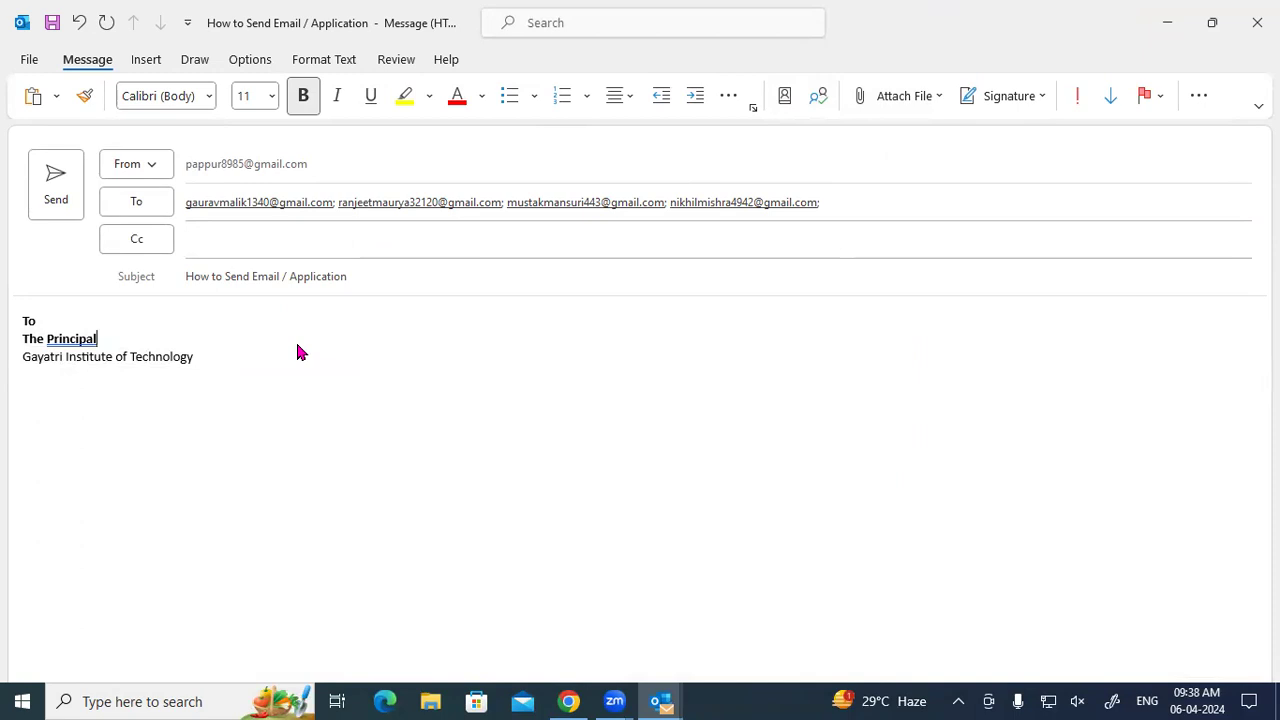
{"action": "left_click", "coordinate": [929, 97]}
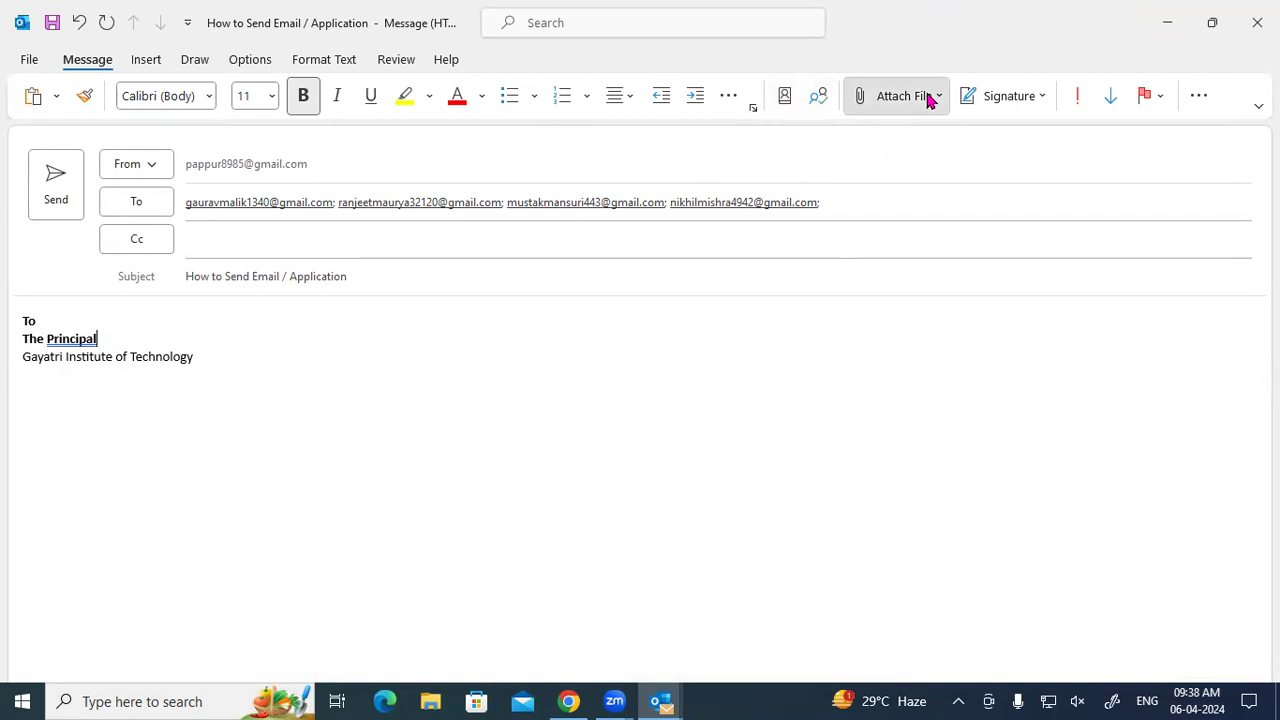
{"action": "scroll", "coordinate": [903, 289], "scroll_direction": "down", "scroll_amount": 1}
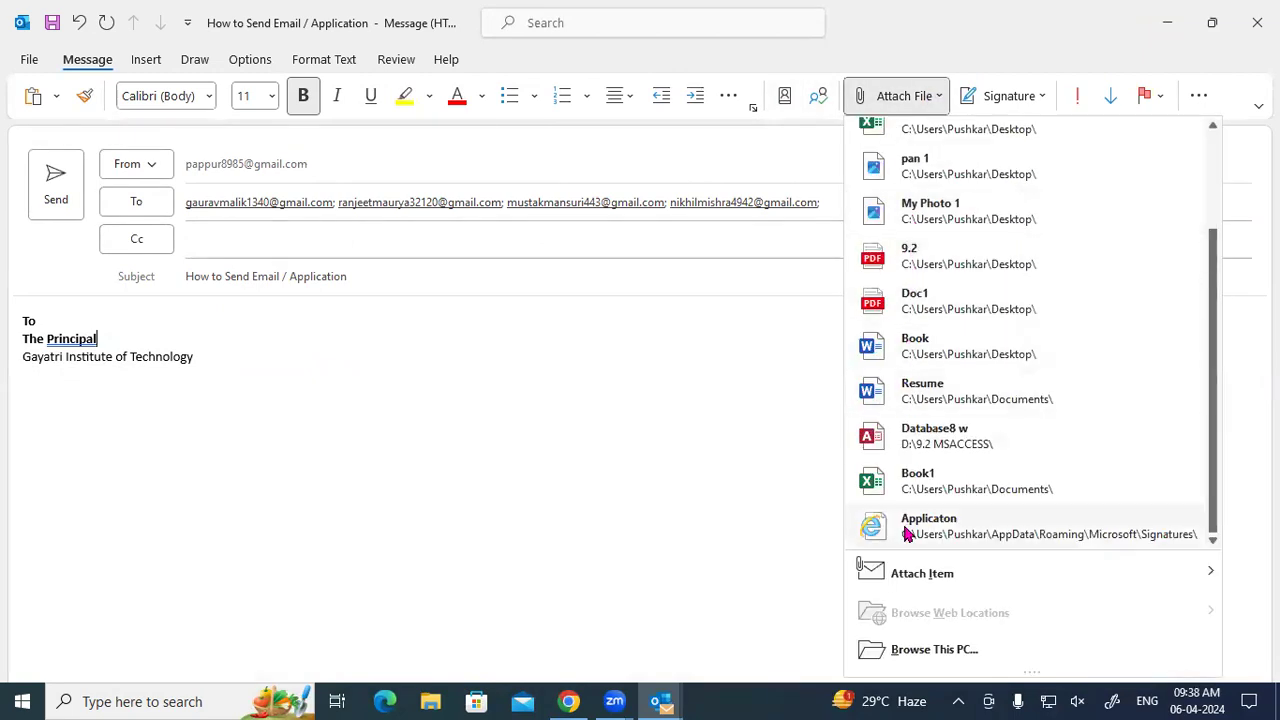
{"action": "left_click", "coordinate": [915, 649]}
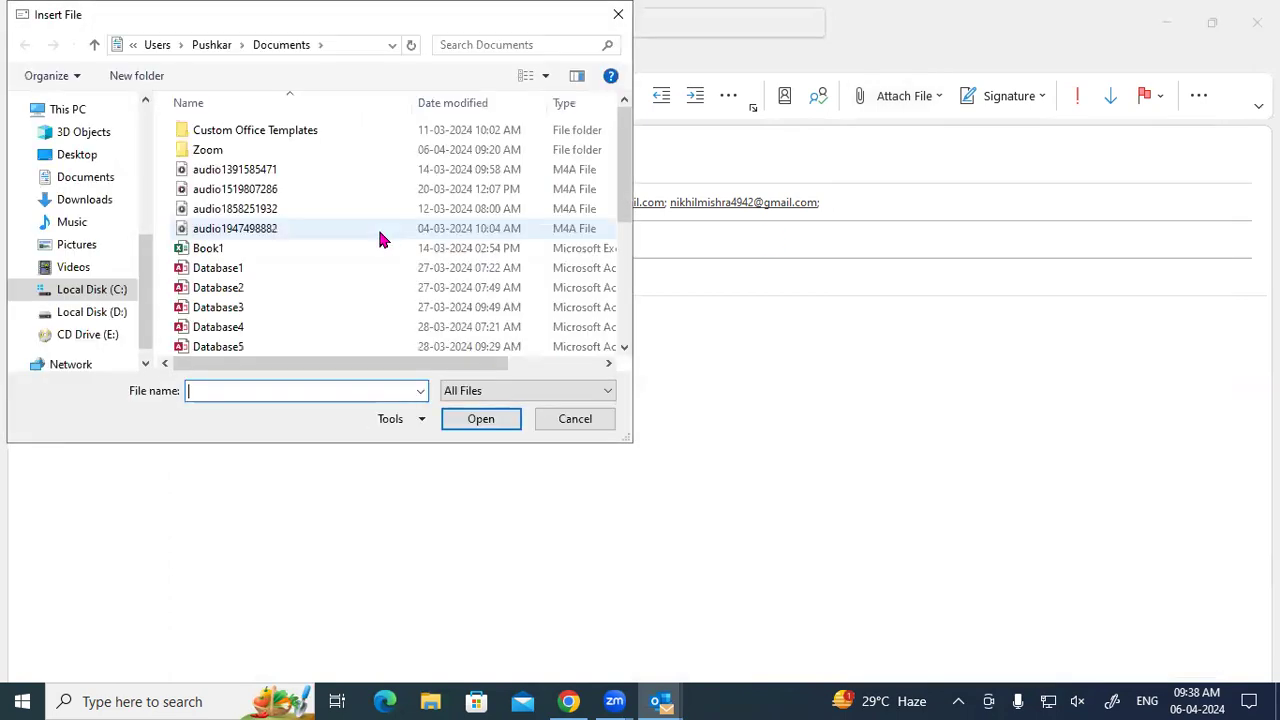
Insert p1.jpg from the Music folder as an attachment.
{"action": "left_click", "coordinate": [88, 224]}
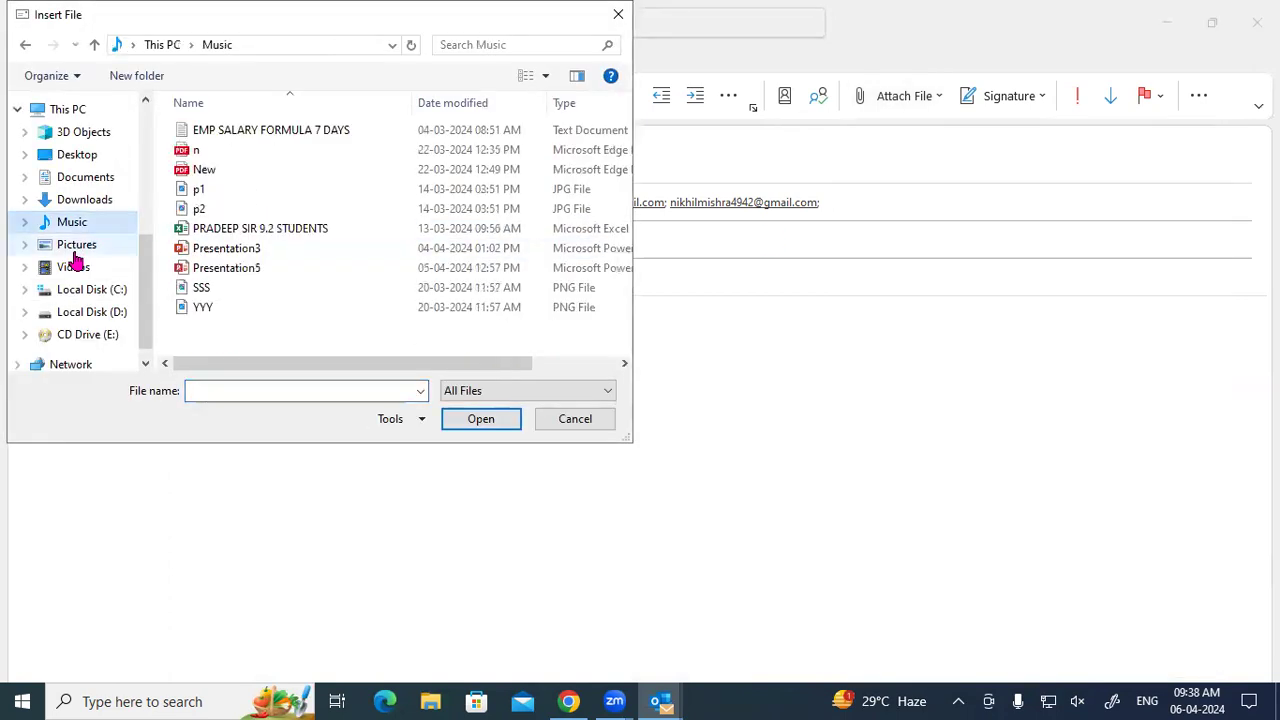
{"action": "left_click", "coordinate": [75, 244]}
{"action": "left_click", "coordinate": [72, 224]}
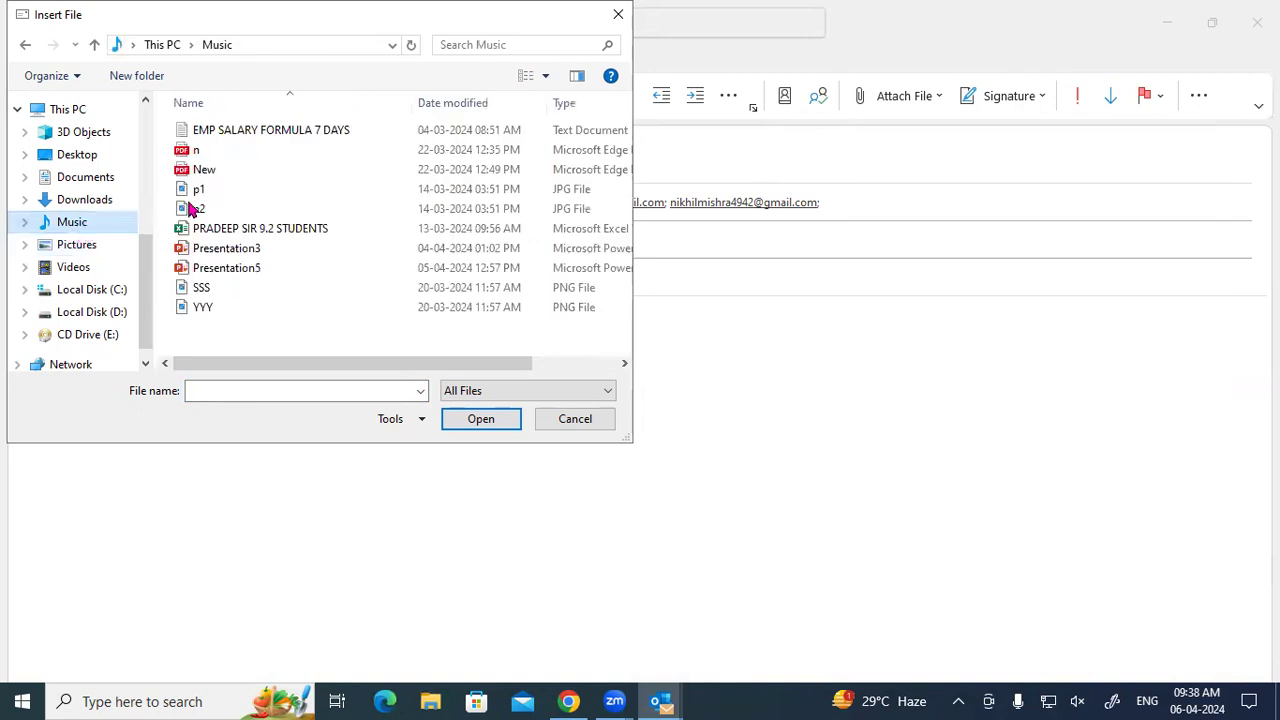
{"action": "left_click", "coordinate": [199, 189]}
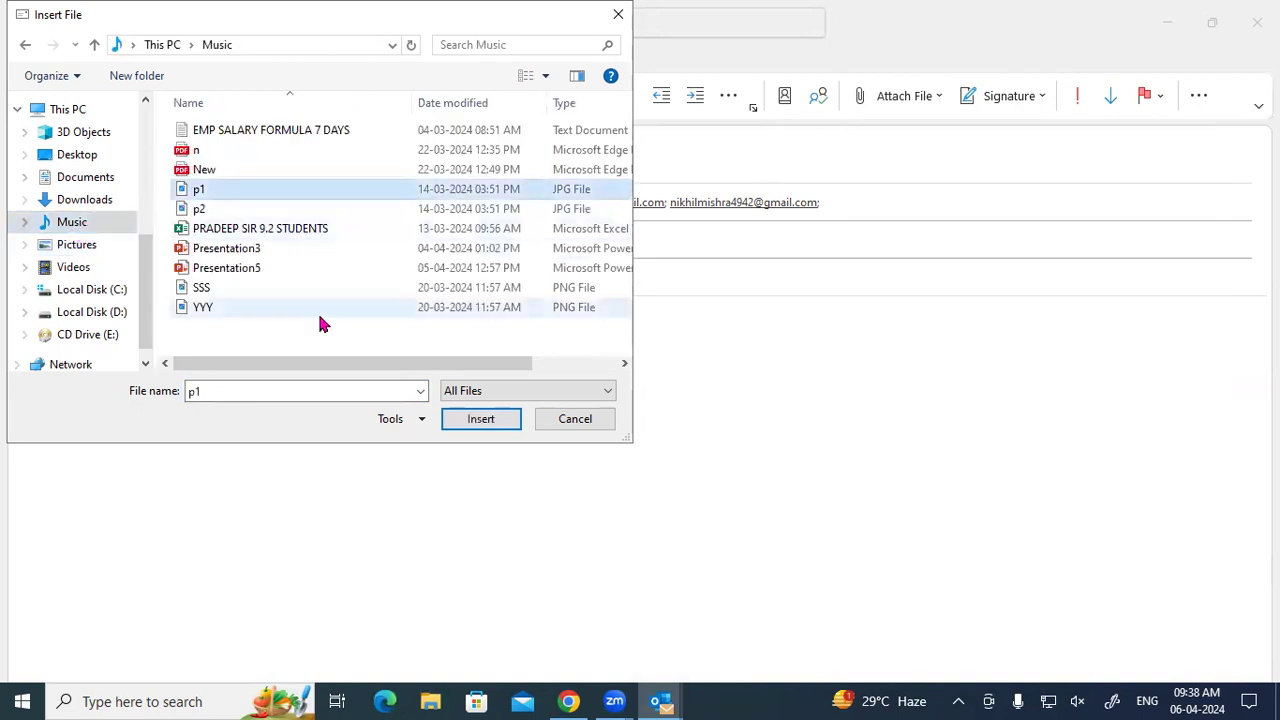
{"action": "double_click", "coordinate": [210, 192]}
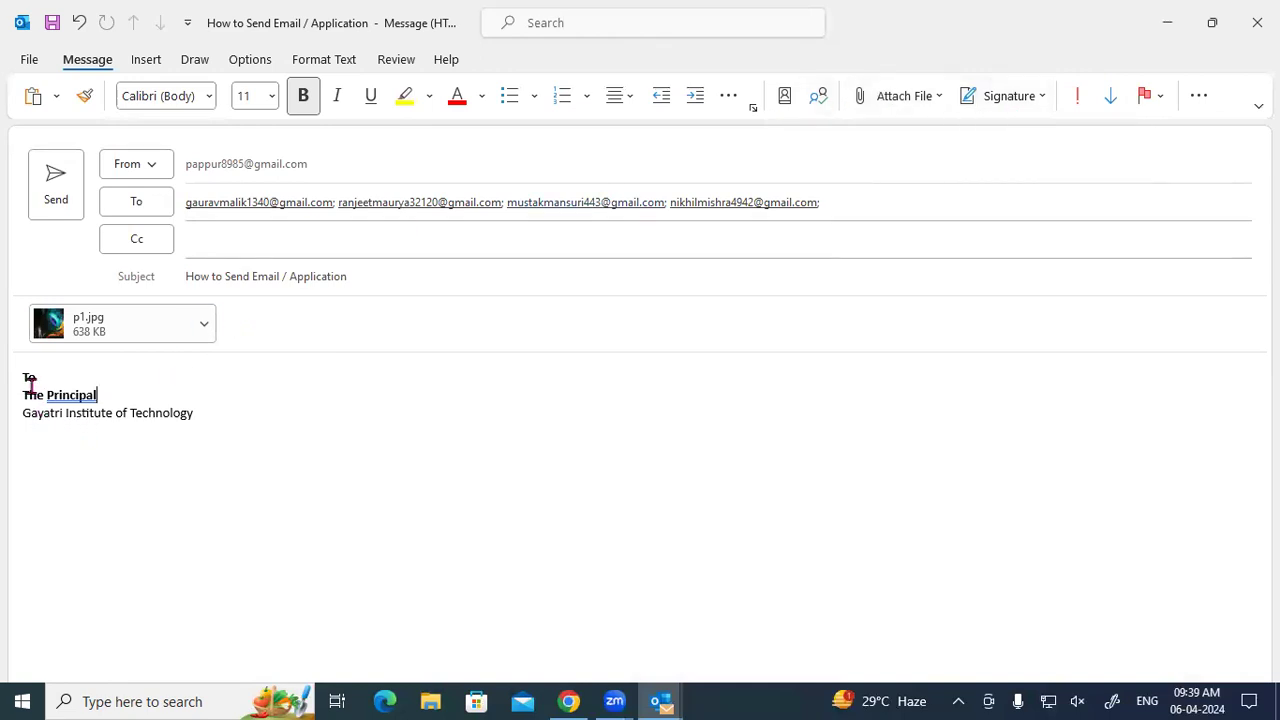
Delete the address lines from the body and create a new signature named App 9.2.
{"action": "left_click_drag", "start_coordinate": [23, 376], "coordinate": [201, 418]}
{"action": "key", "text": "ctrl+c"}
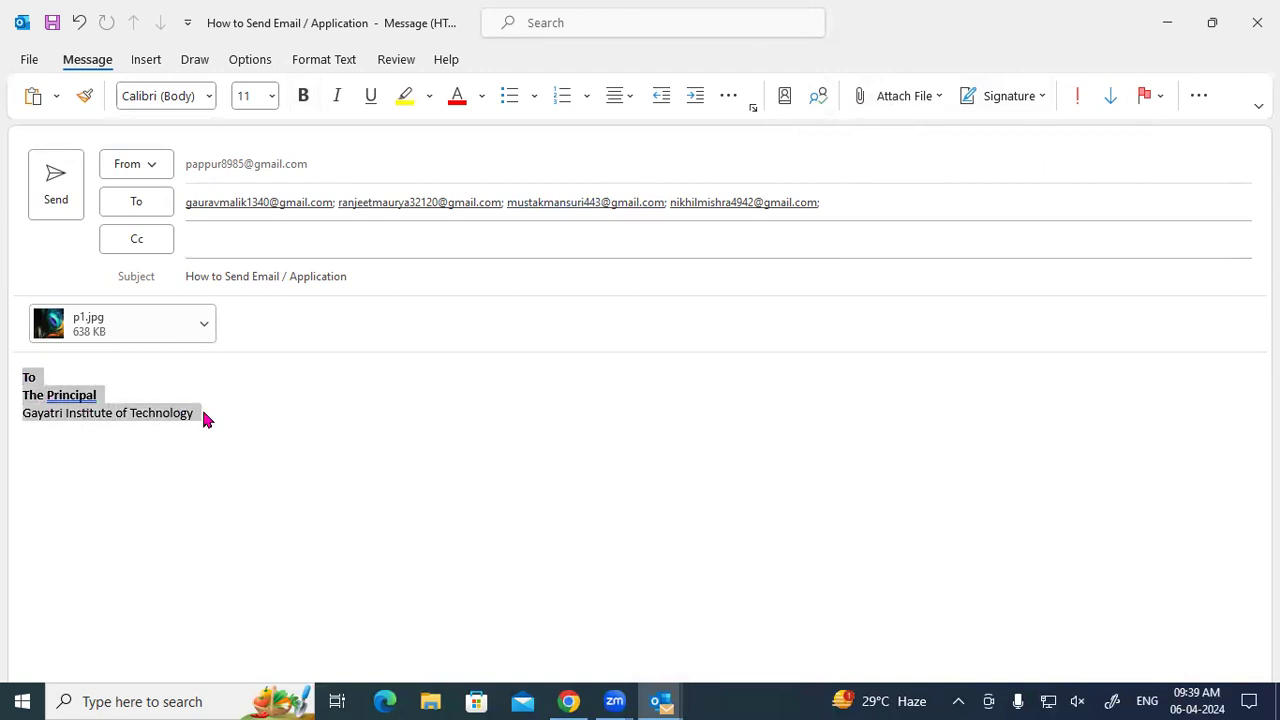
{"action": "key", "text": "BackSpace"}
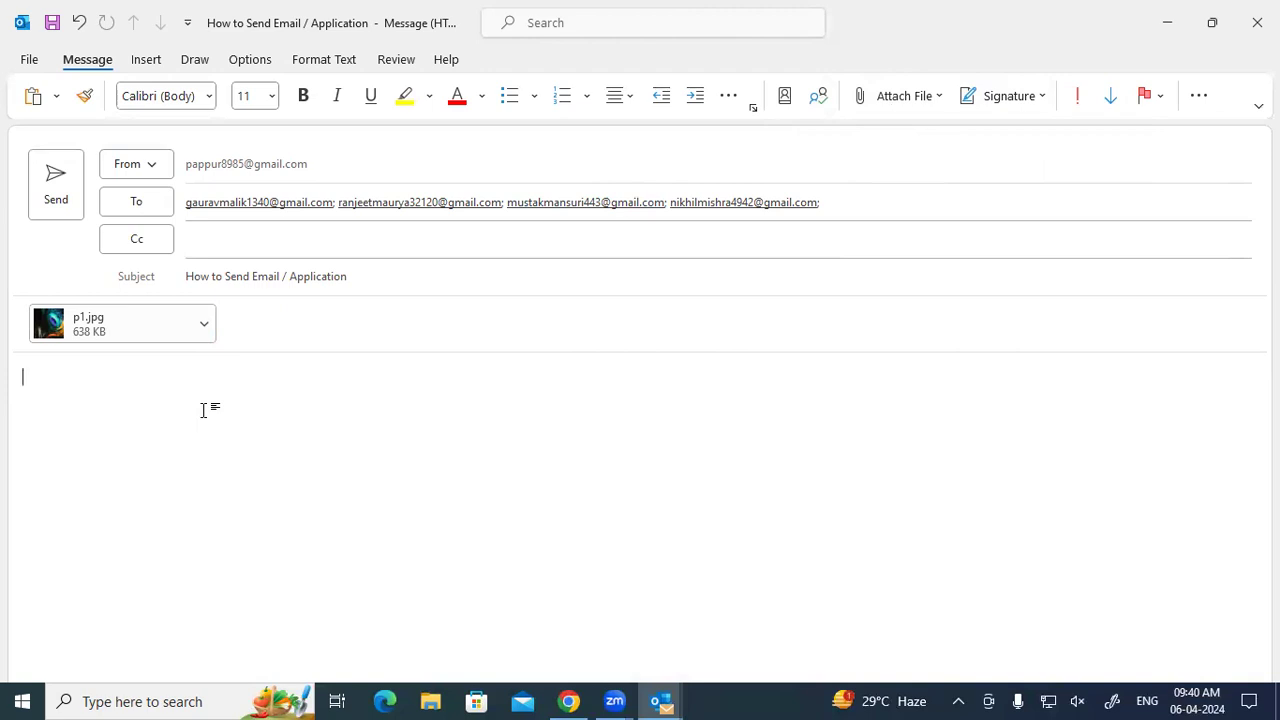
{"action": "left_click", "coordinate": [990, 100]}
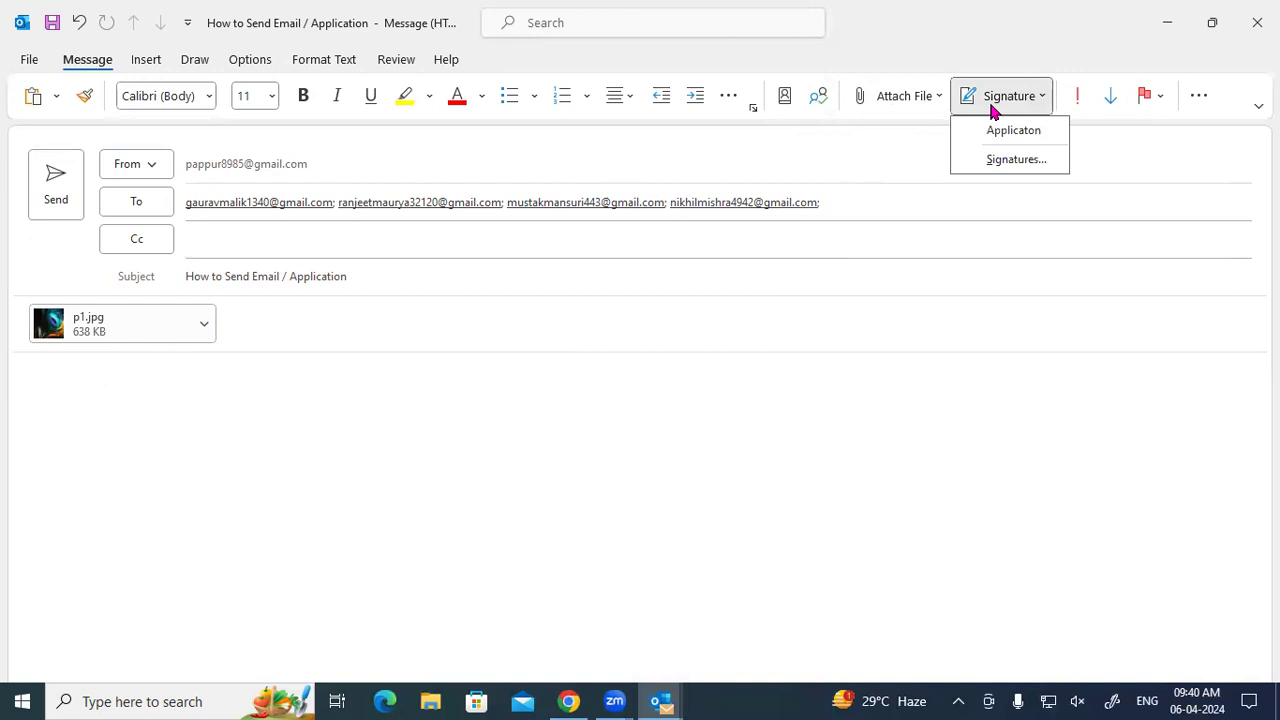
{"action": "left_click", "coordinate": [1016, 162]}
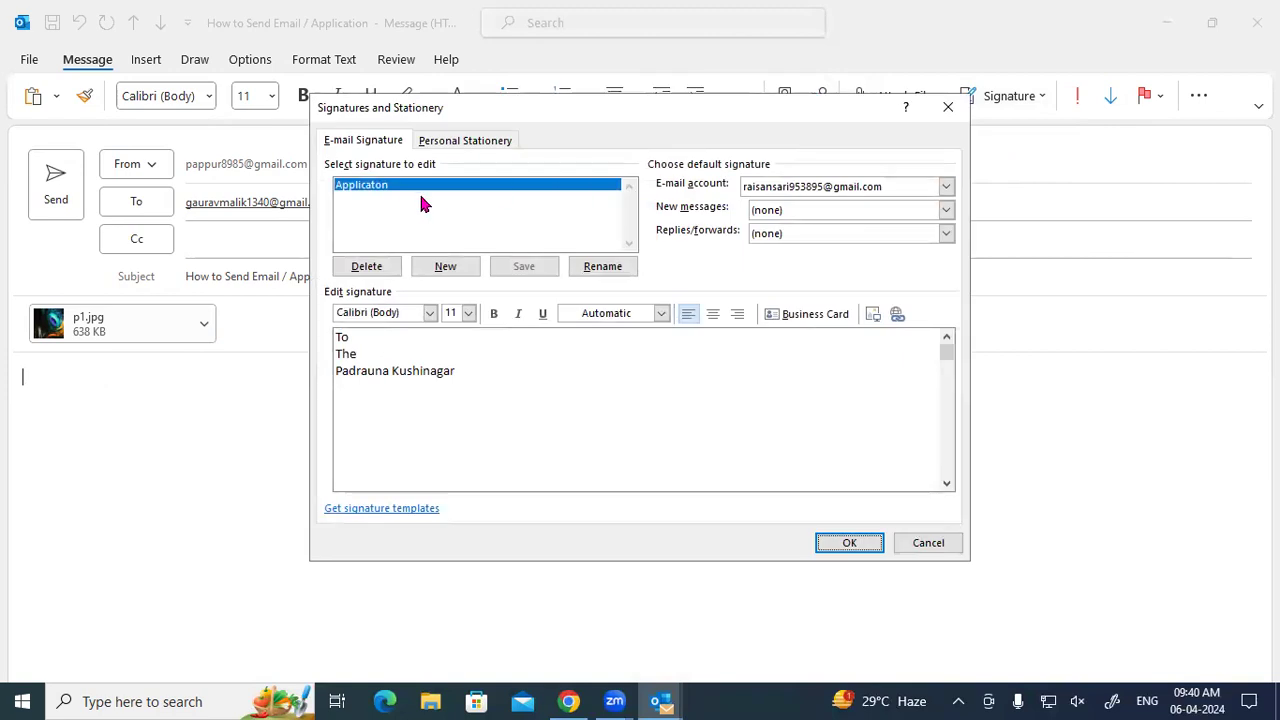
{"action": "left_click", "coordinate": [443, 271]}
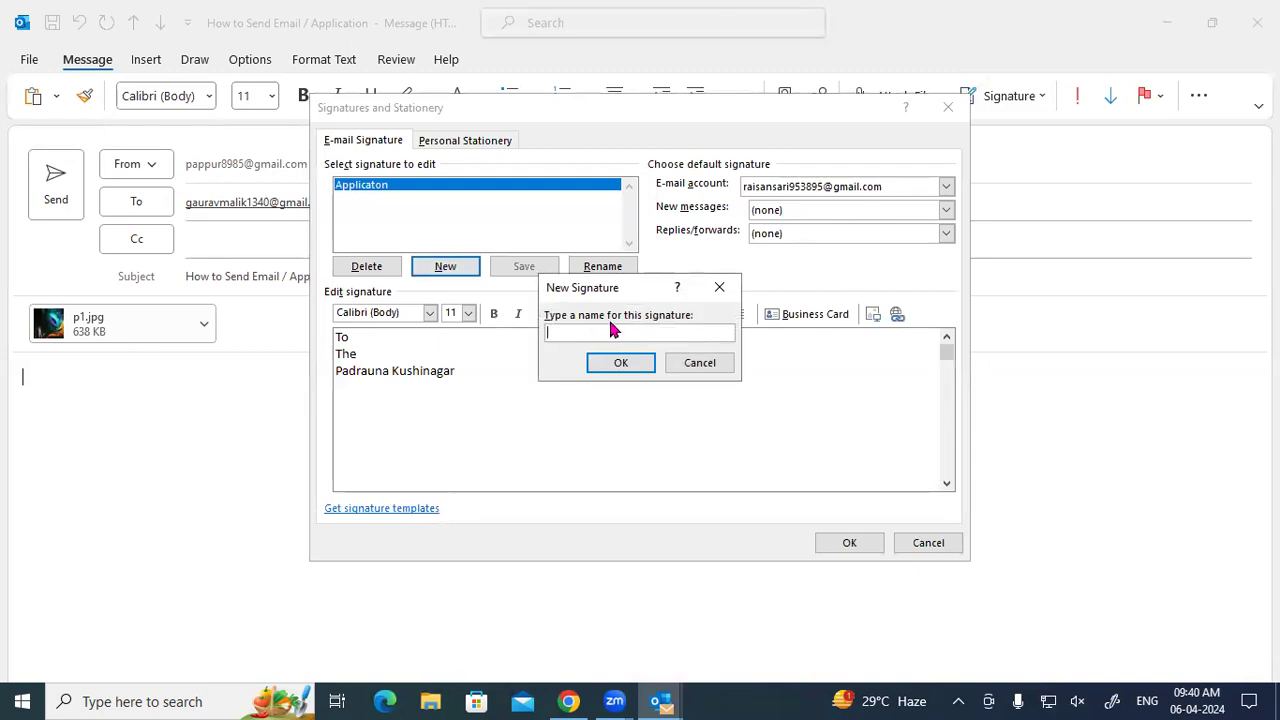
{"action": "type", "text": "App 9.2"}
{"action": "key", "text": "Return"}
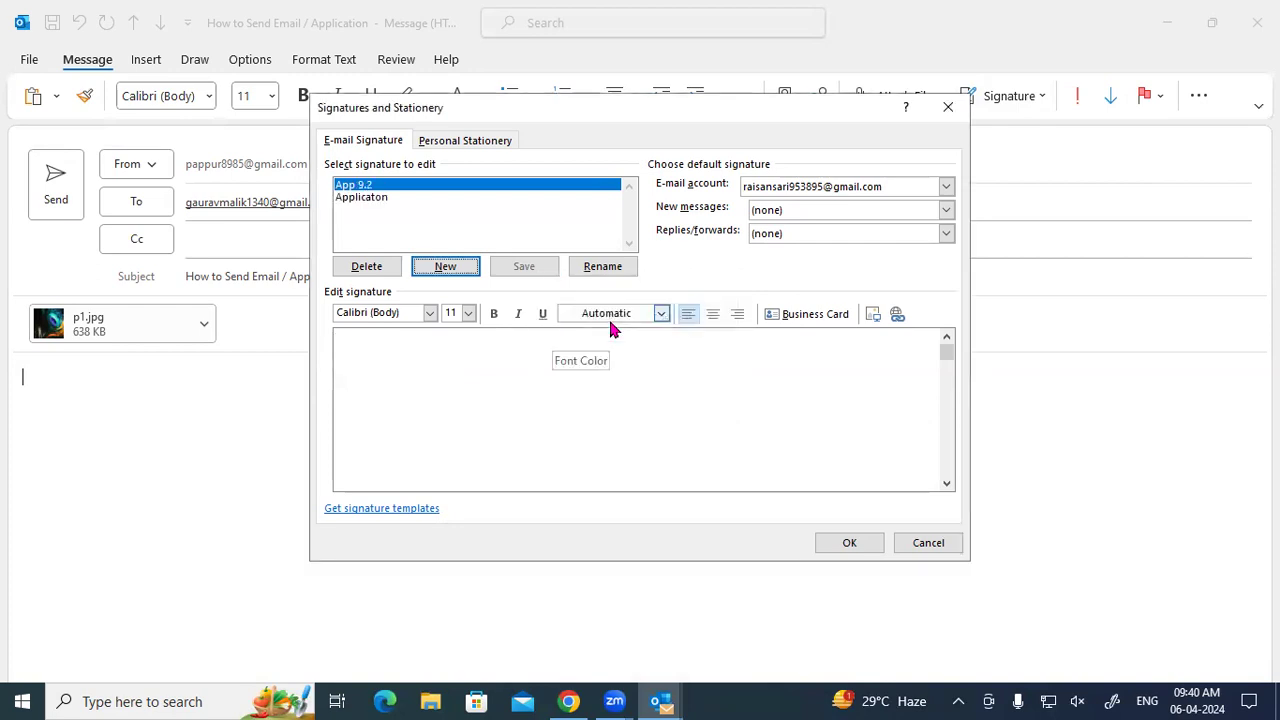
Paste the address block as App 9.2's text, save it, and make it the new-message default.
{"action": "left_click", "coordinate": [397, 390]}
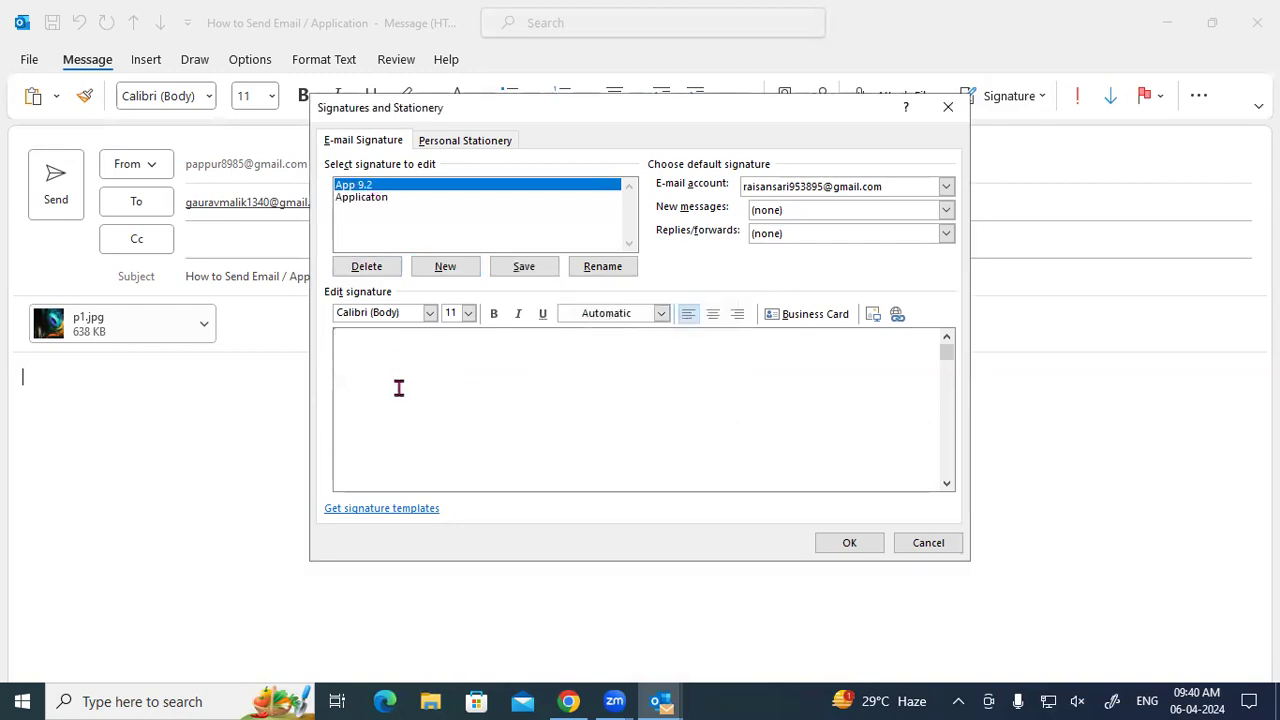
{"action": "key", "text": "ctrl+v"}
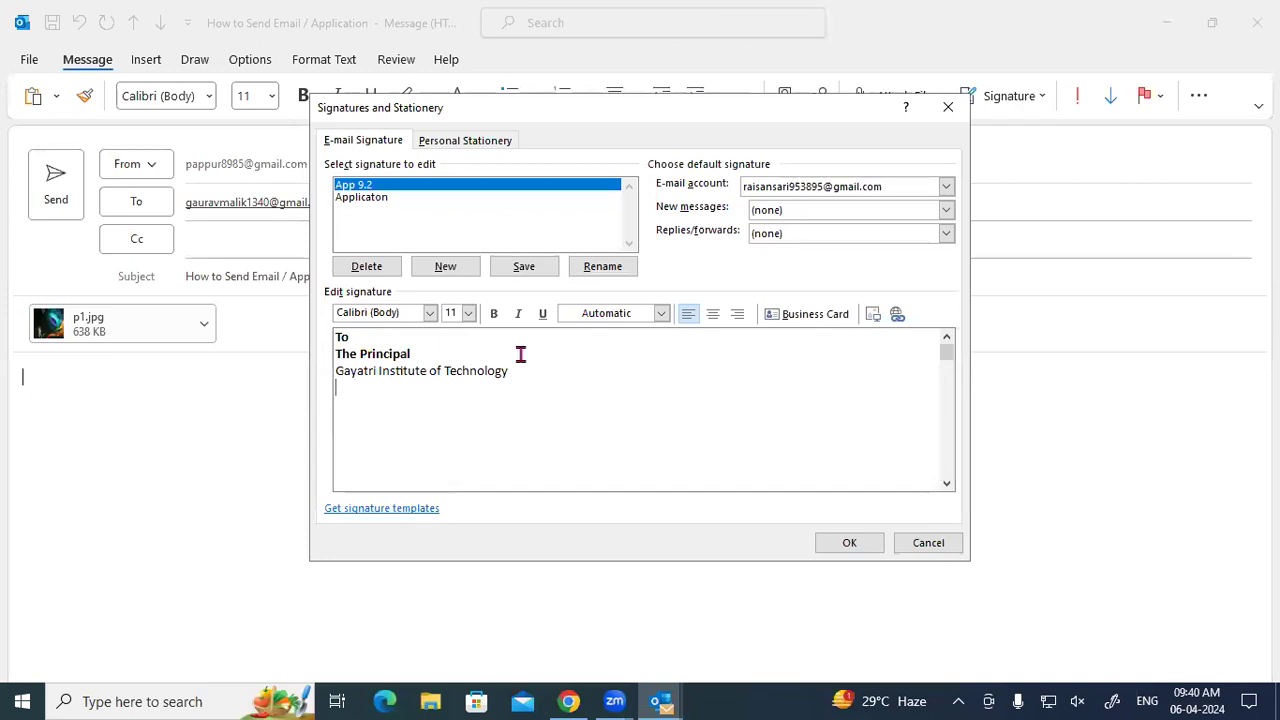
{"action": "left_click", "coordinate": [521, 272]}
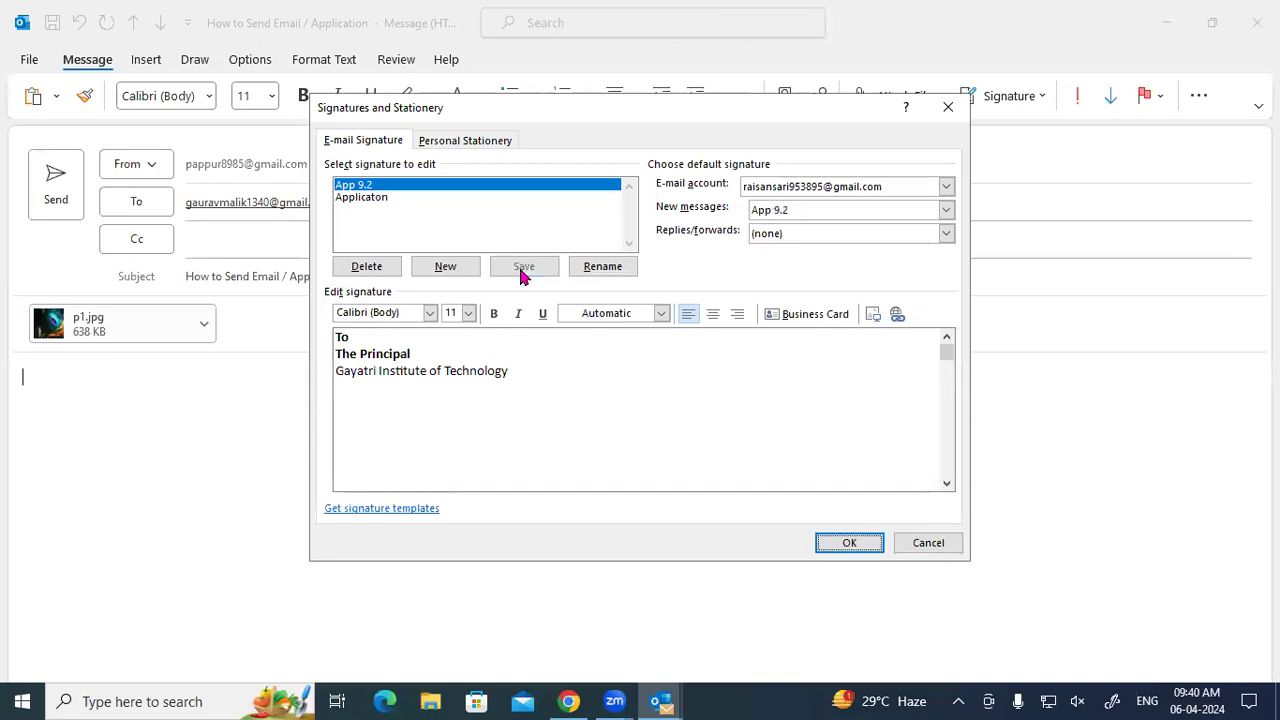
{"action": "left_click", "coordinate": [848, 542]}
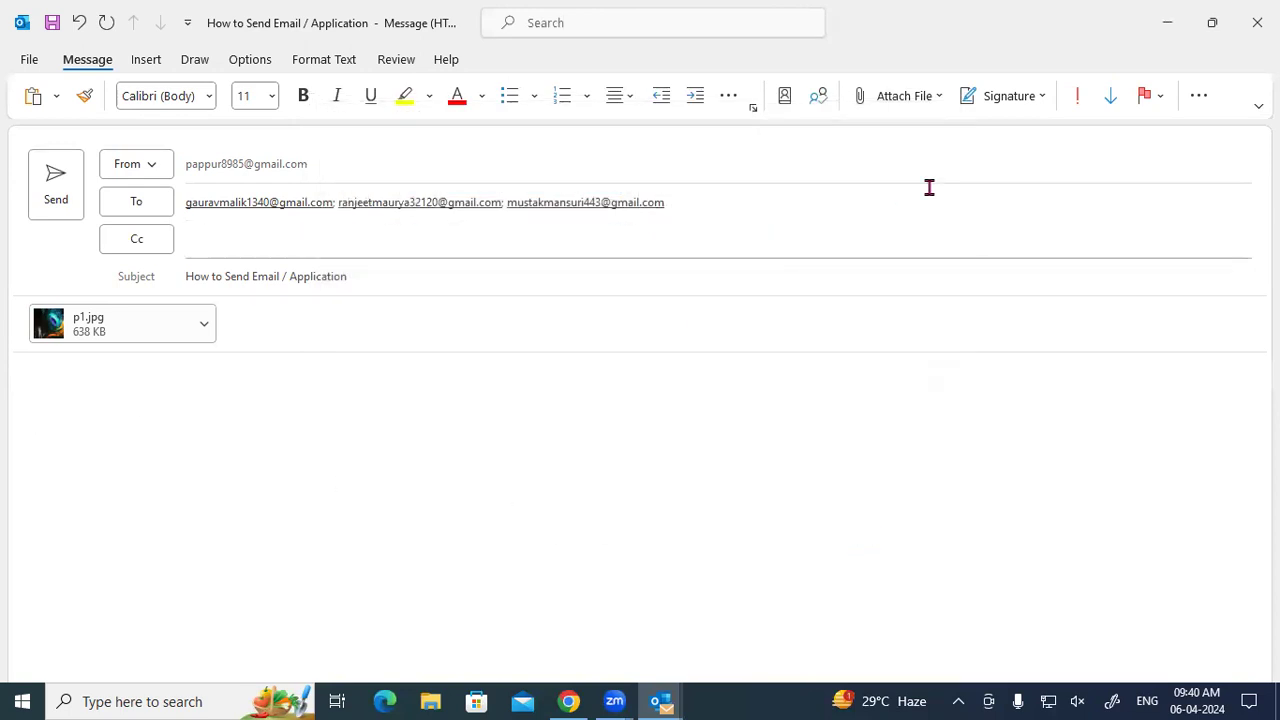
Insert the App 9.2 signature into the body and place the caret after 'Gayatri Institute of Technology'.
{"action": "left_click", "coordinate": [1013, 99]}
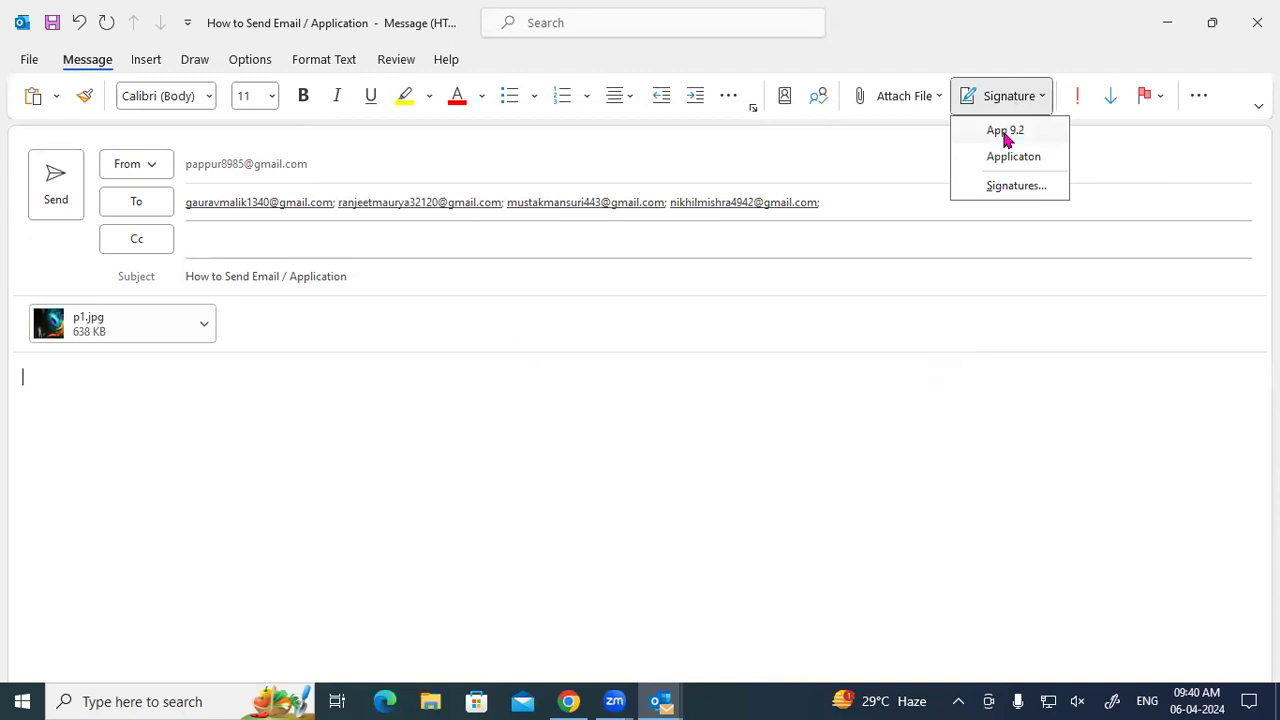
{"action": "left_click", "coordinate": [1004, 131]}
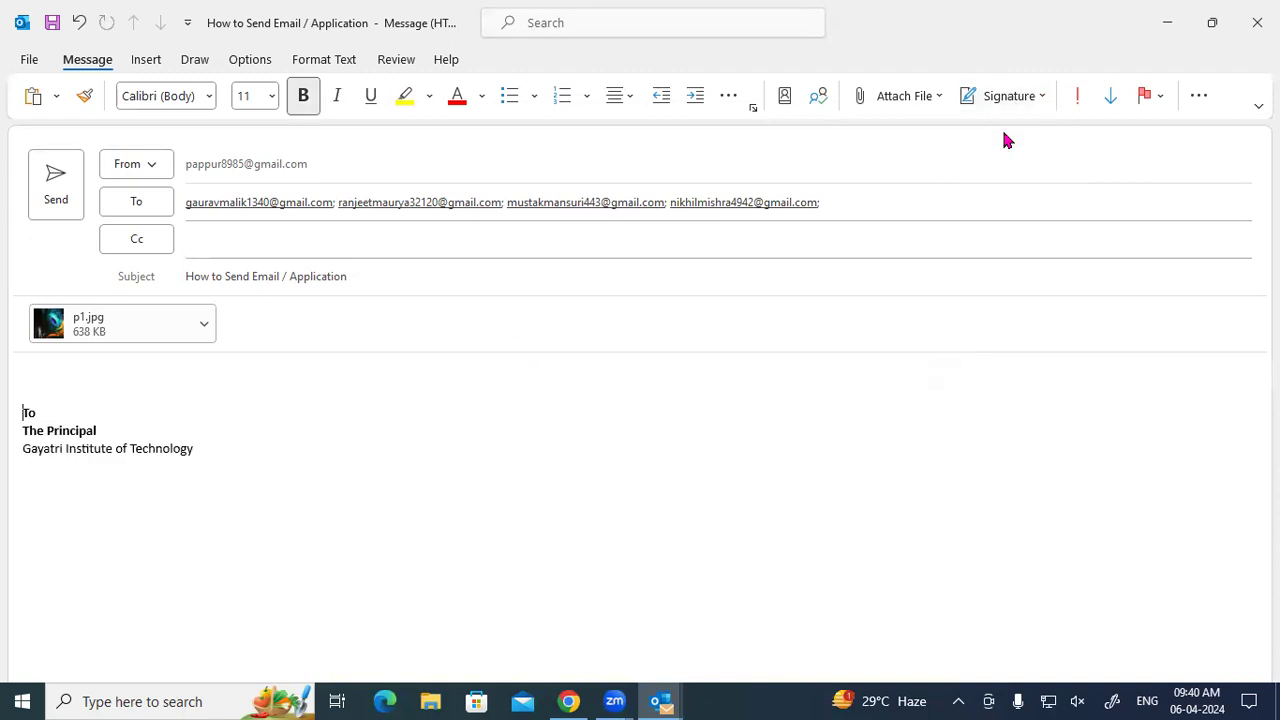
{"action": "mouse_move", "coordinate": [22, 413]}
{"action": "left_mouse_down"}
{"action": "mouse_move", "coordinate": [189, 463]}
{"action": "mouse_move", "coordinate": [211, 449]}
{"action": "mouse_move", "coordinate": [203, 458]}
{"action": "left_mouse_up"}
{"action": "left_click", "coordinate": [210, 451]}
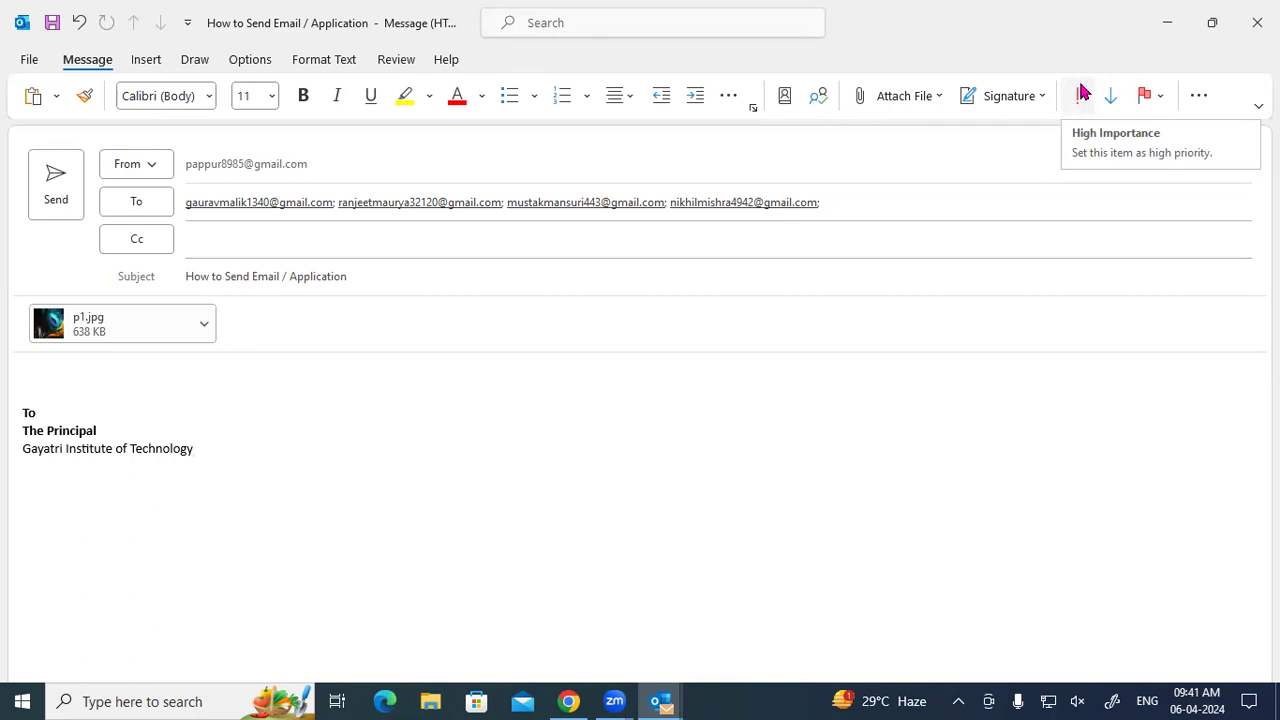
Mark the message High Importance, then switch it to Low Importance instead.
{"action": "left_click", "coordinate": [1080, 95]}
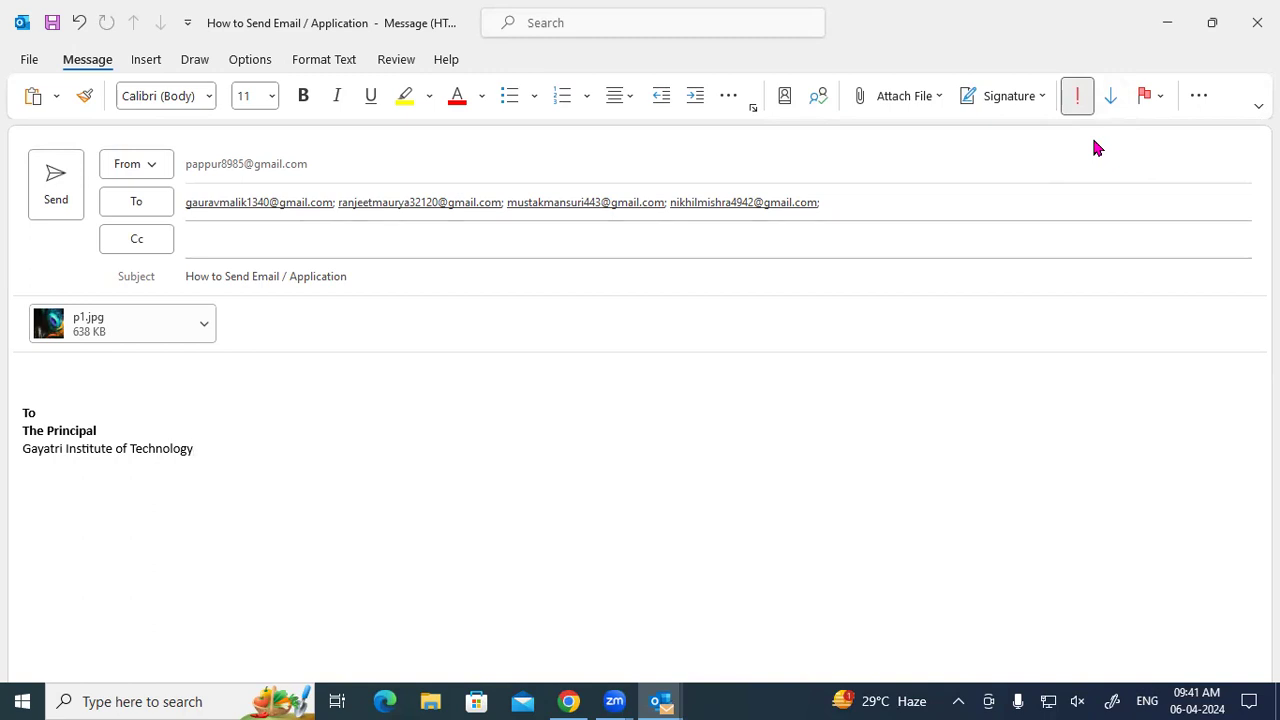
{"action": "left_click", "coordinate": [1110, 95]}
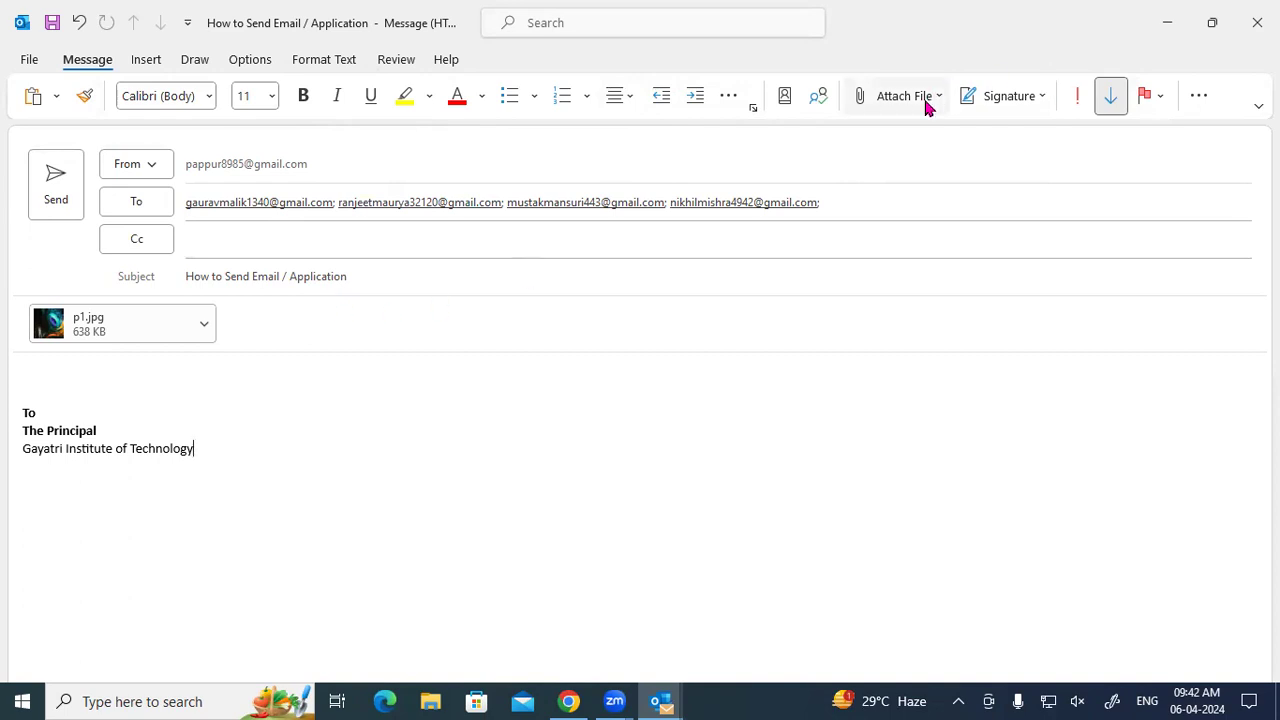
In the Signatures settings, start a new signature, save the current signature text, and close.
{"action": "left_click", "coordinate": [1010, 96]}
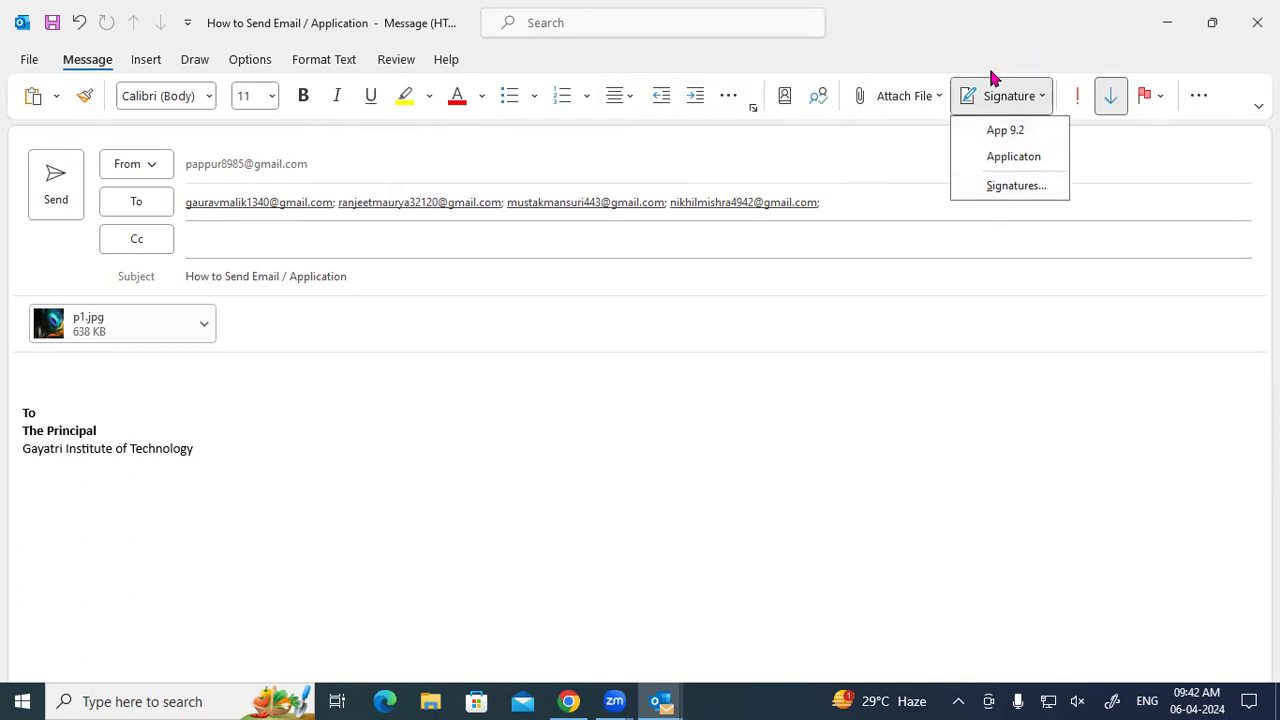
{"action": "left_click", "coordinate": [1016, 185]}
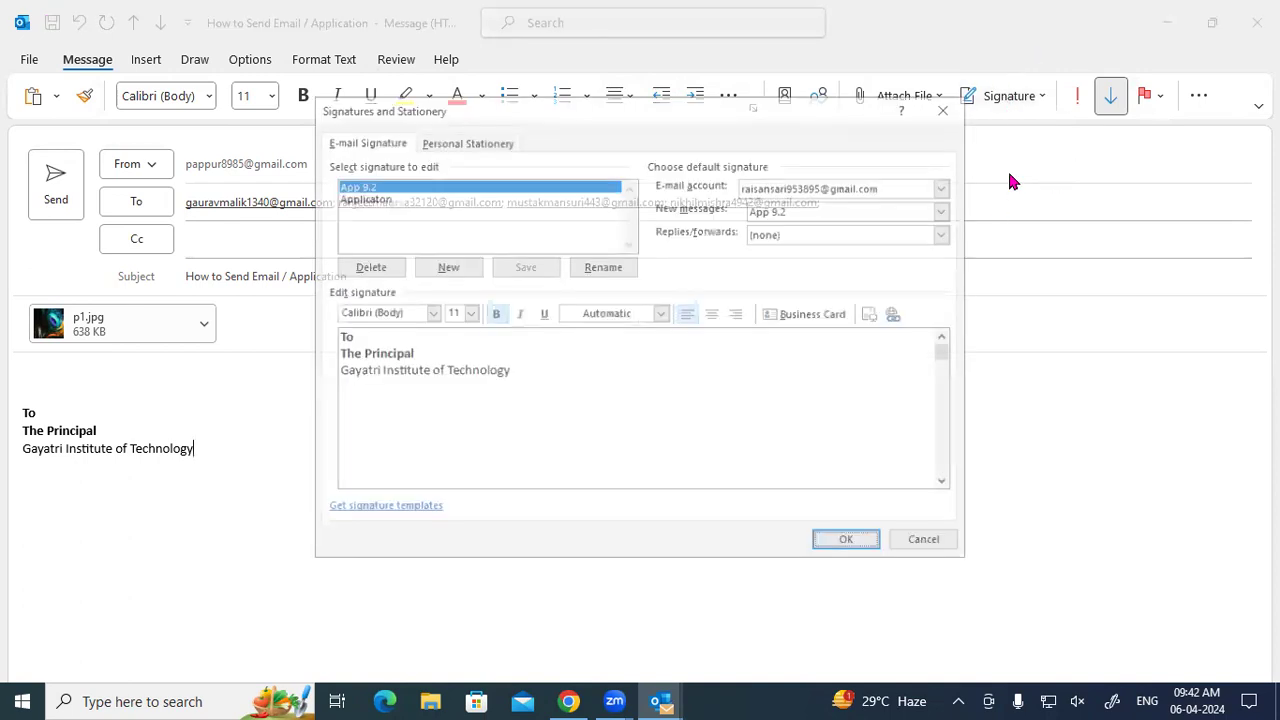
{"action": "left_click", "coordinate": [447, 266]}
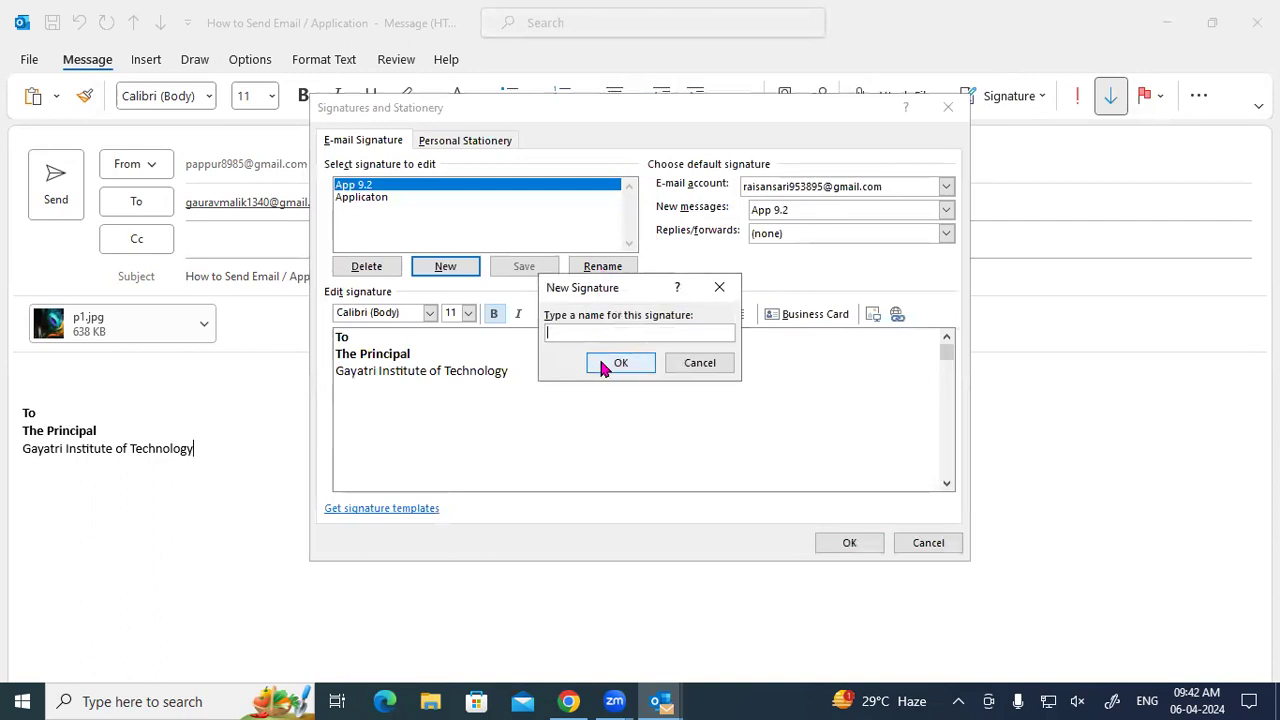
{"action": "left_click", "coordinate": [688, 365]}
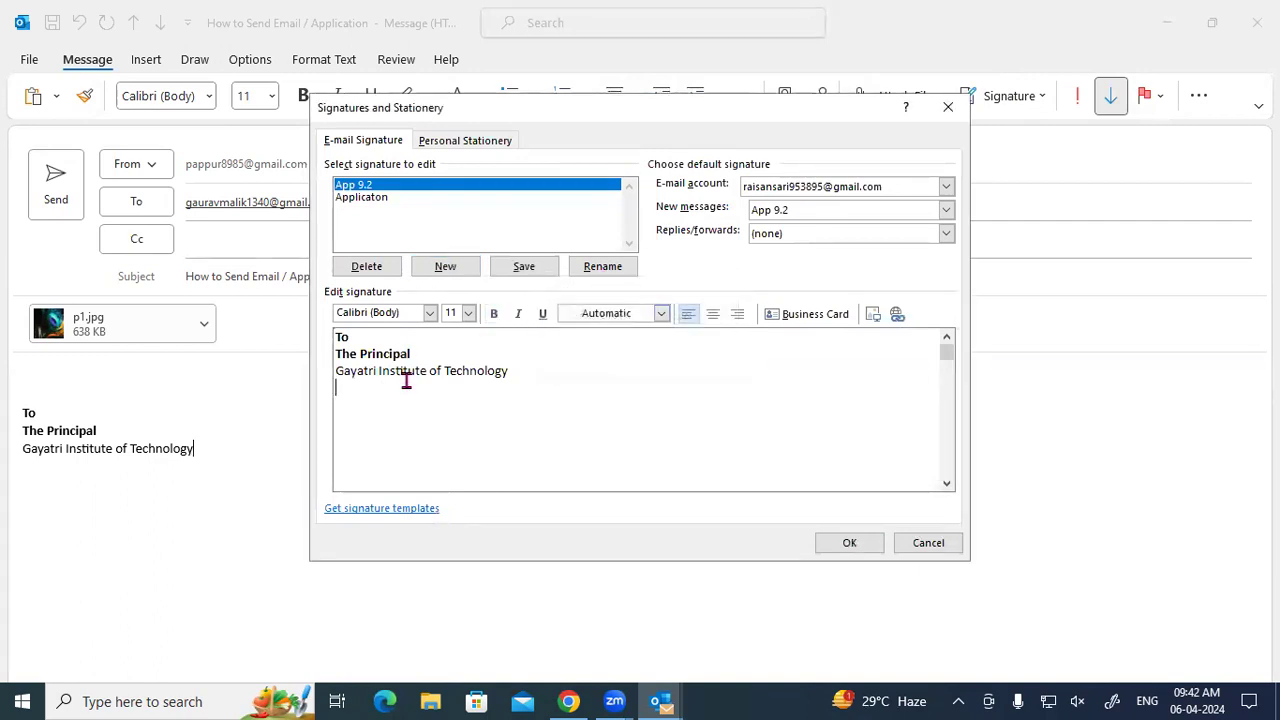
{"action": "left_click", "coordinate": [524, 266]}
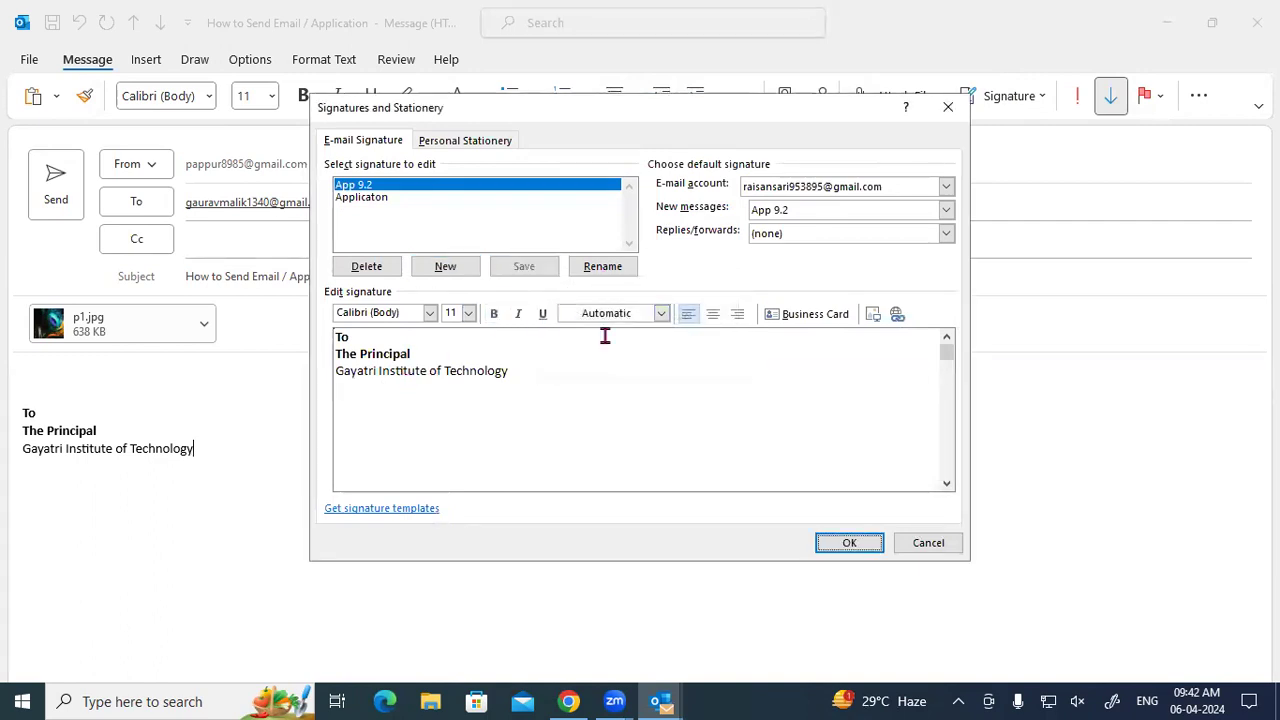
{"action": "left_click", "coordinate": [840, 542]}
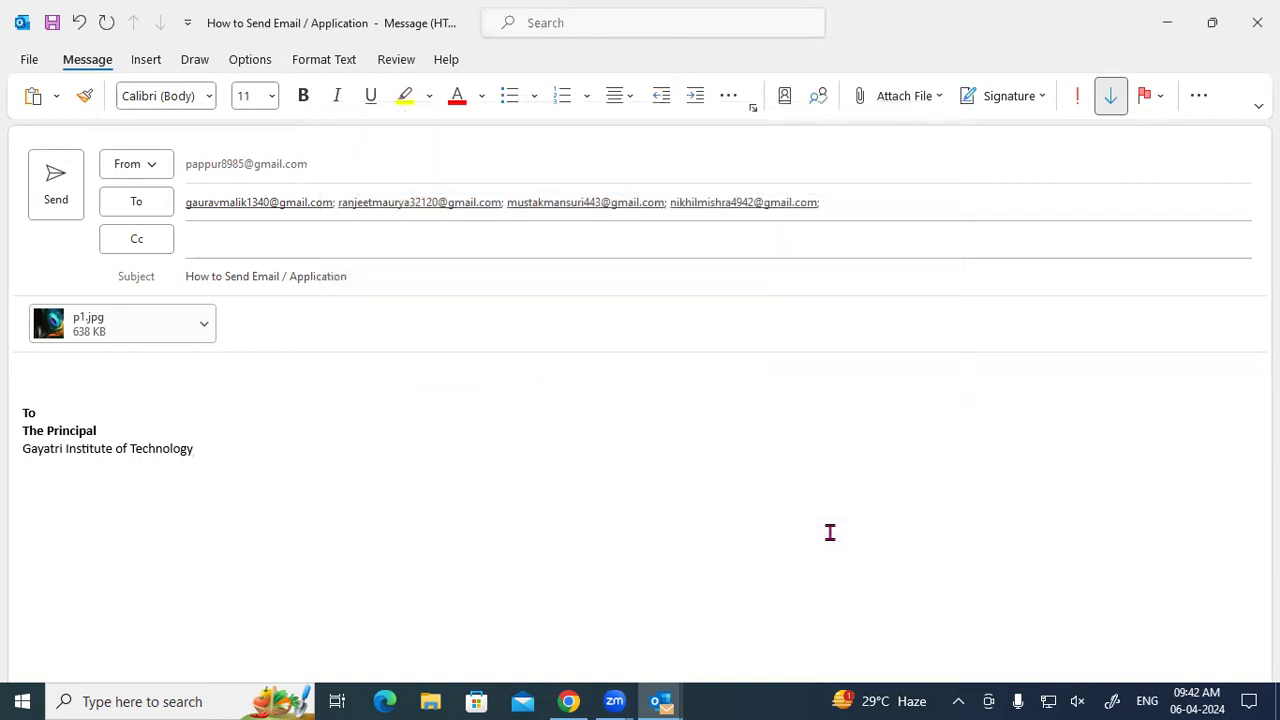
Return the message to normal importance and place the caret after The Principal.
{"action": "left_click", "coordinate": [1079, 95]}
{"action": "left_click", "coordinate": [1111, 97]}
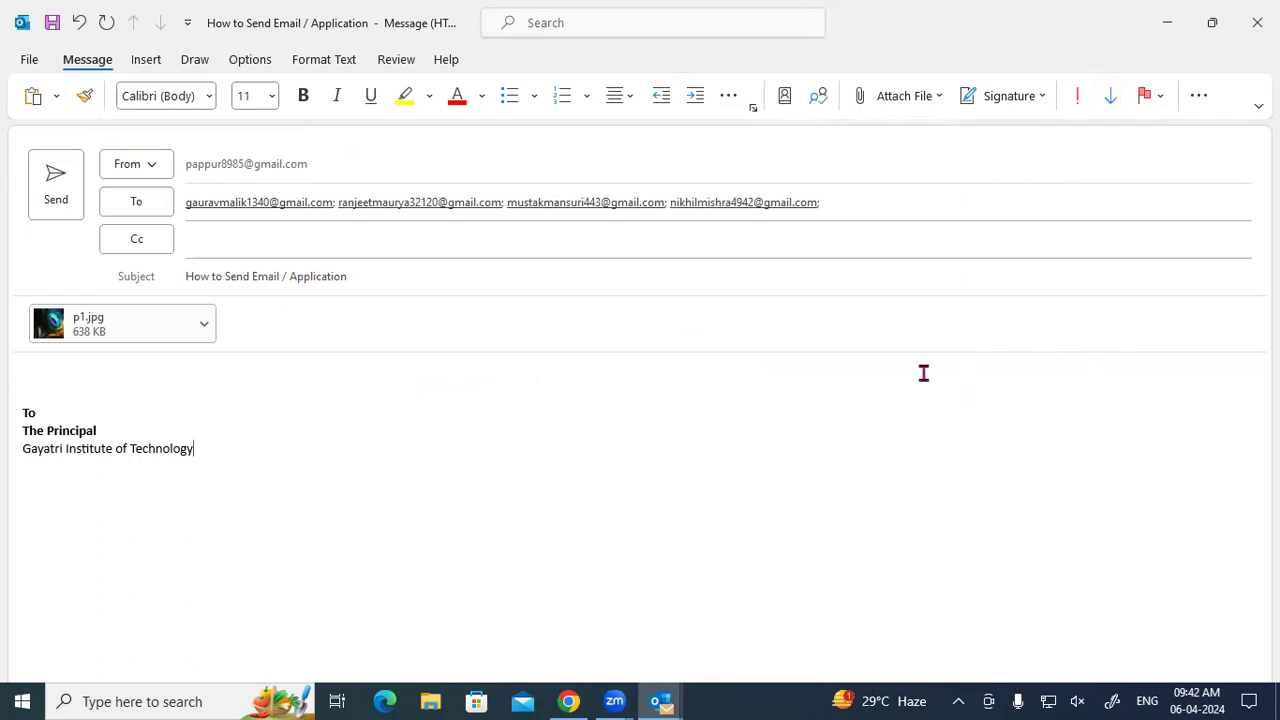
{"action": "left_click", "coordinate": [218, 431]}
{"action": "left_click", "coordinate": [147, 62]}
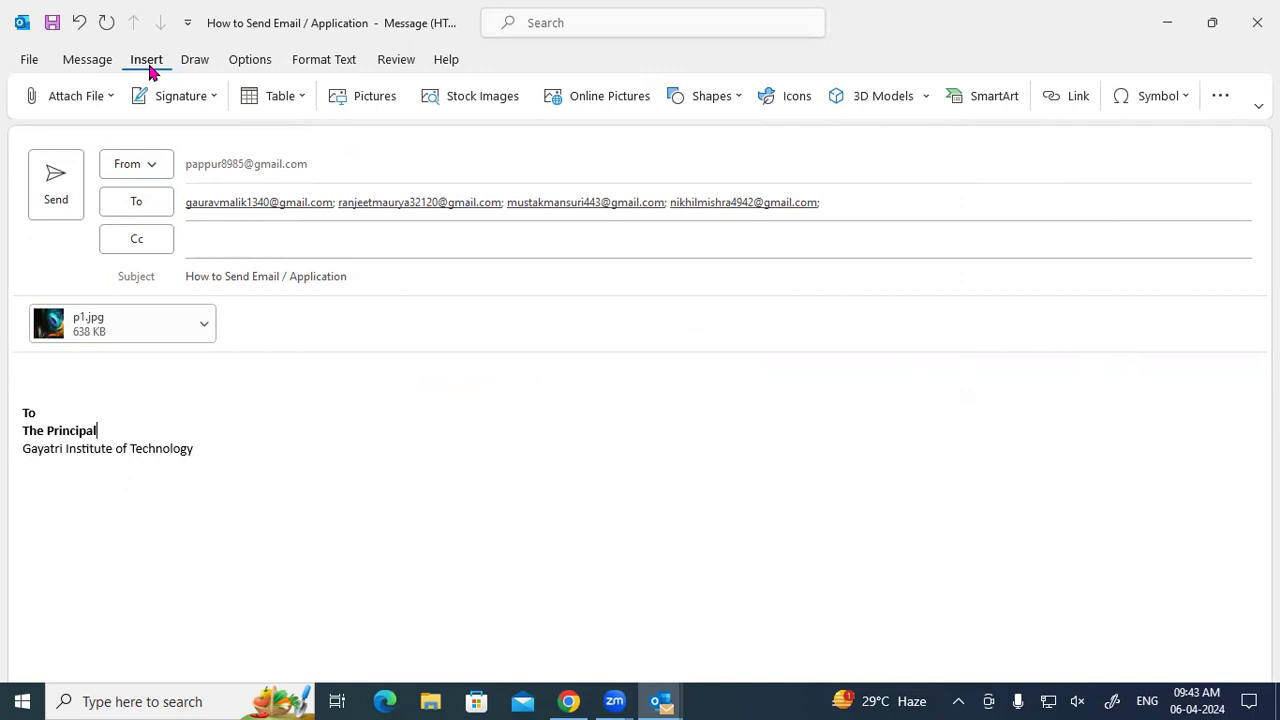
Draw a table freehand beside the signature text, then undo it.
{"action": "left_click", "coordinate": [88, 62]}
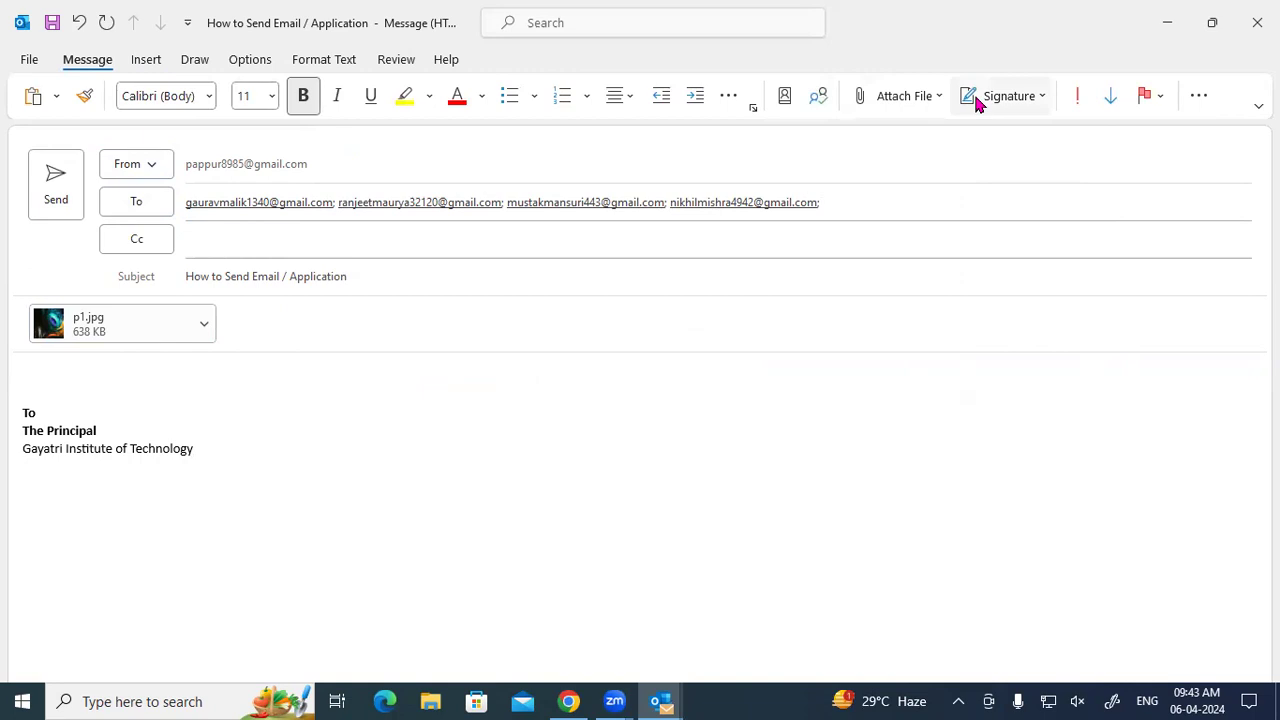
{"action": "left_click", "coordinate": [163, 63]}
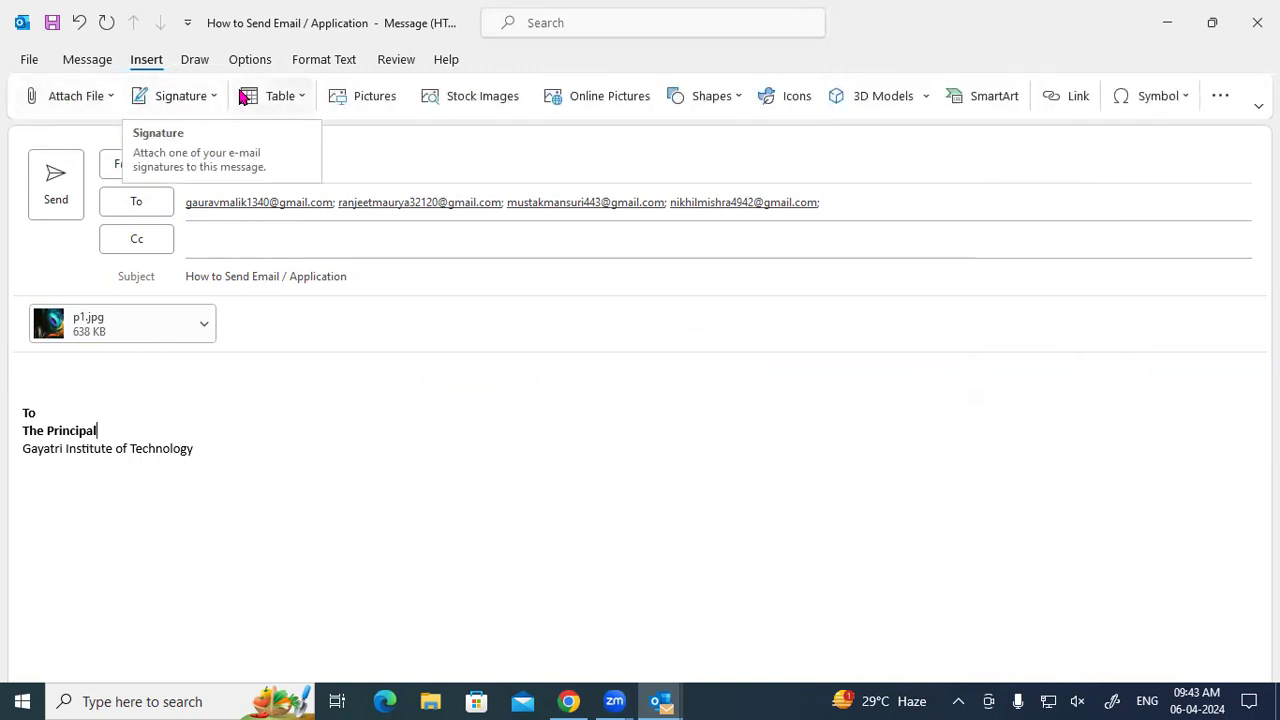
{"action": "left_click", "coordinate": [271, 100]}
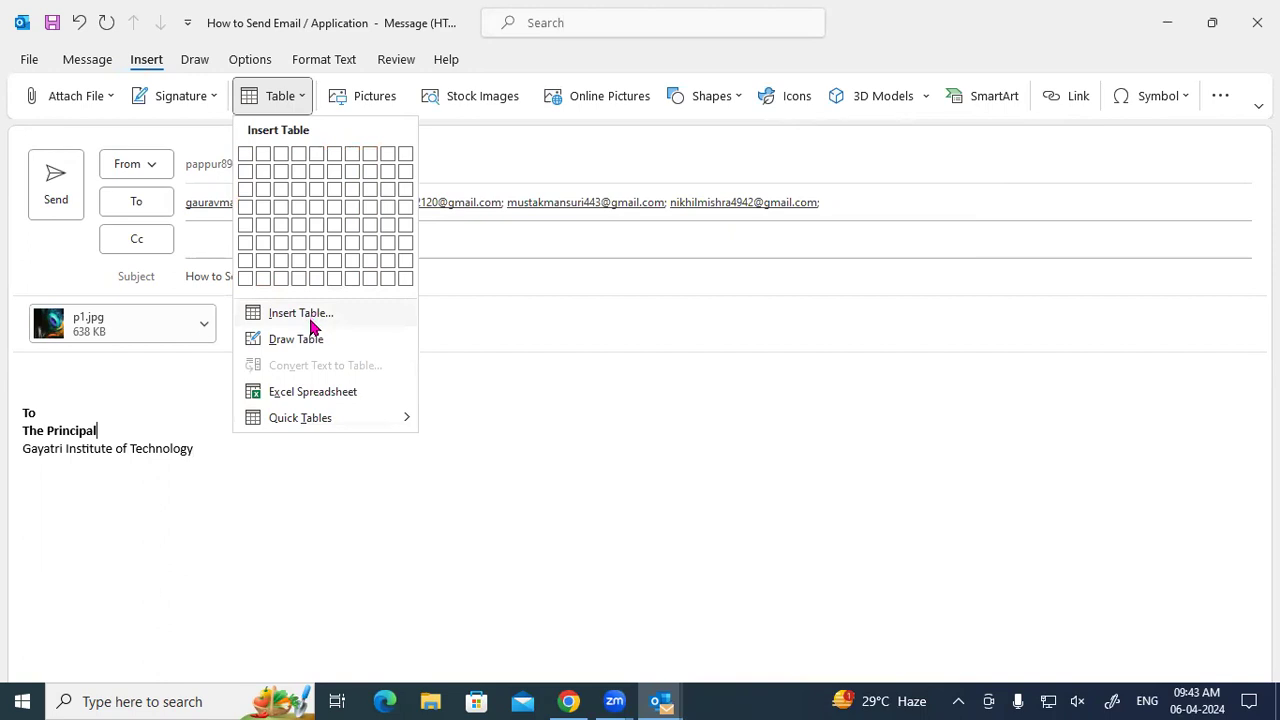
{"action": "left_click", "coordinate": [297, 339]}
{"action": "mouse_move", "coordinate": [242, 419]}
{"action": "left_mouse_down"}
{"action": "mouse_move", "coordinate": [340, 521]}
{"action": "mouse_move", "coordinate": [472, 550]}
{"action": "left_mouse_up"}
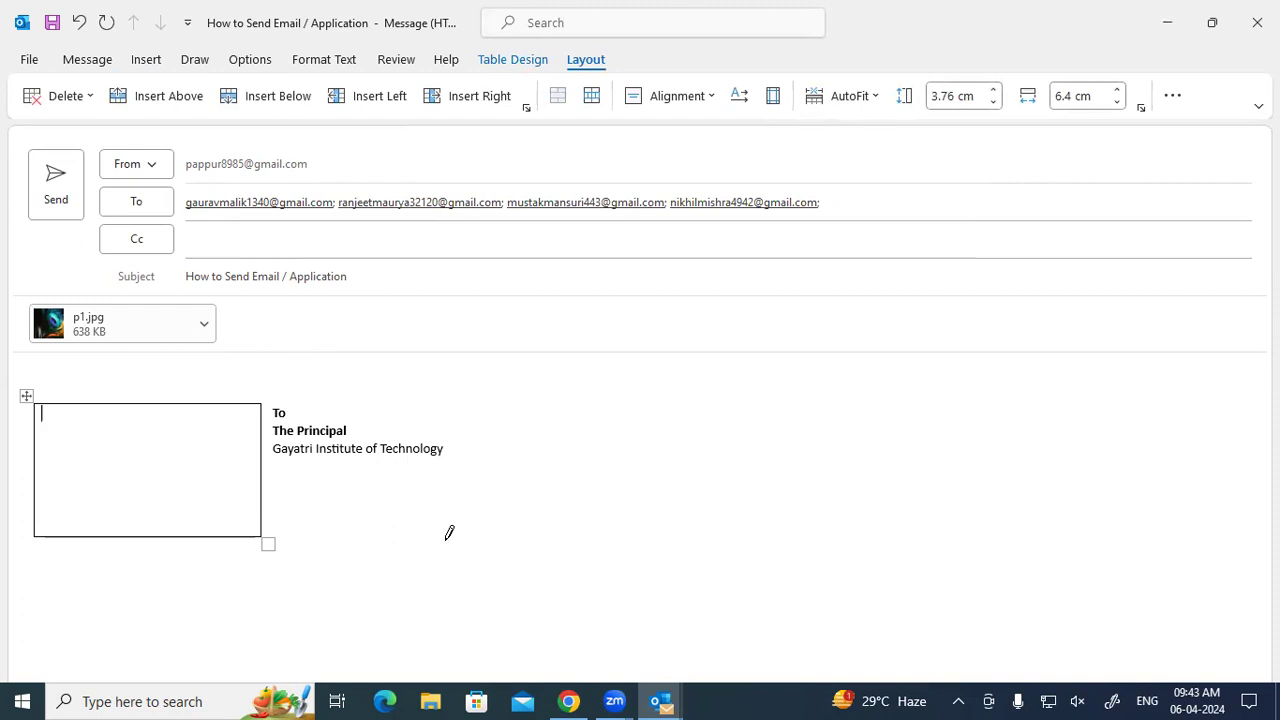
{"action": "key", "text": "ctrl+z"}
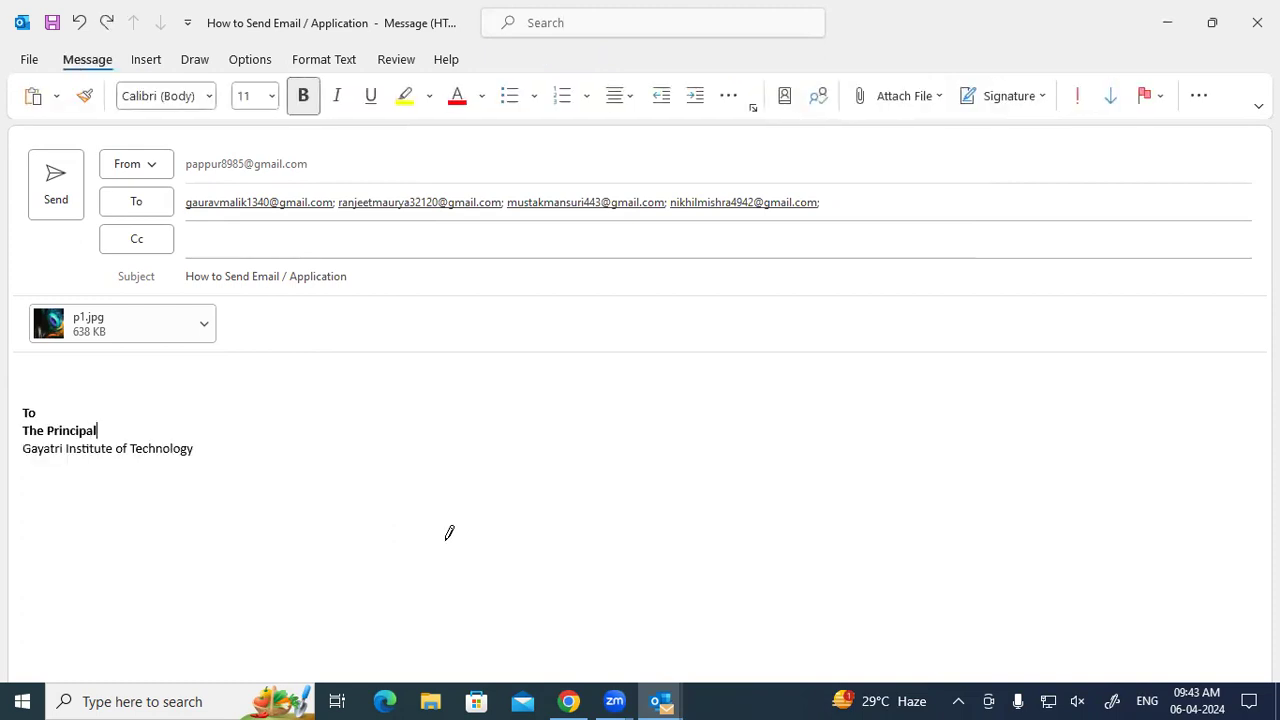
Try embedding an Excel spreadsheet, dismissing the trust prompt and the Excel-not-installed error.
{"action": "left_click", "coordinate": [157, 66]}
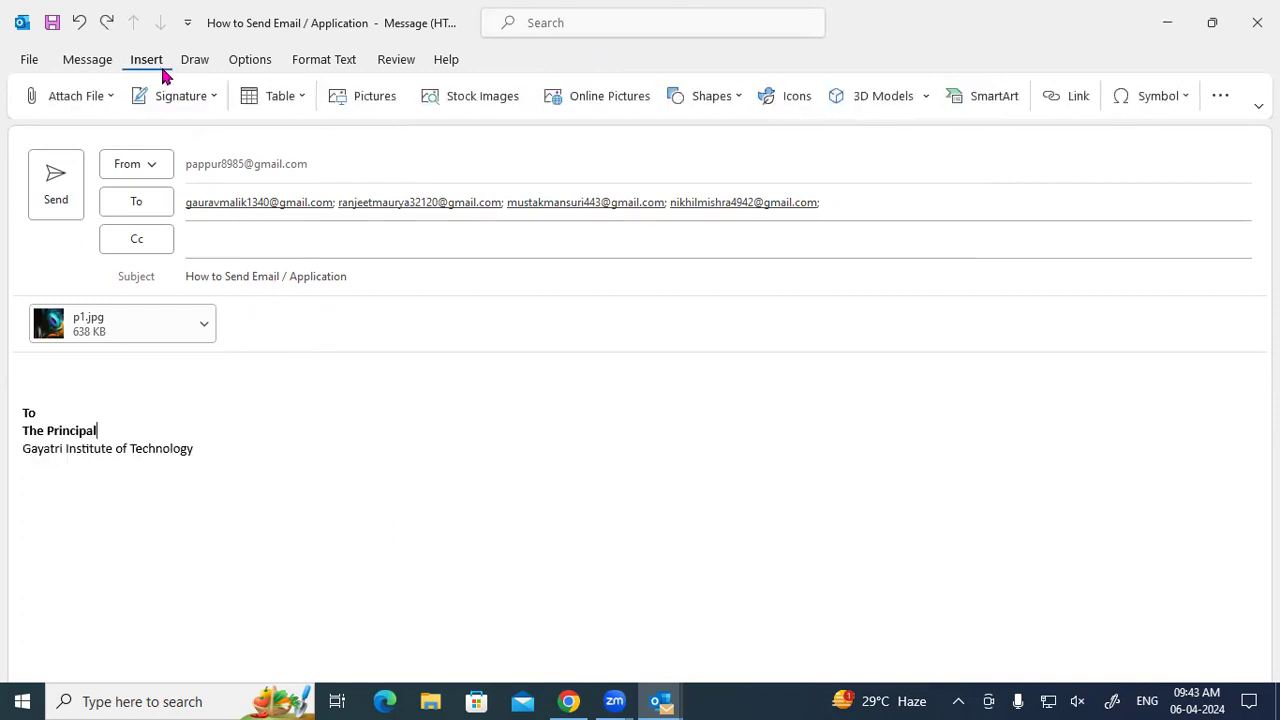
{"action": "left_click", "coordinate": [280, 95]}
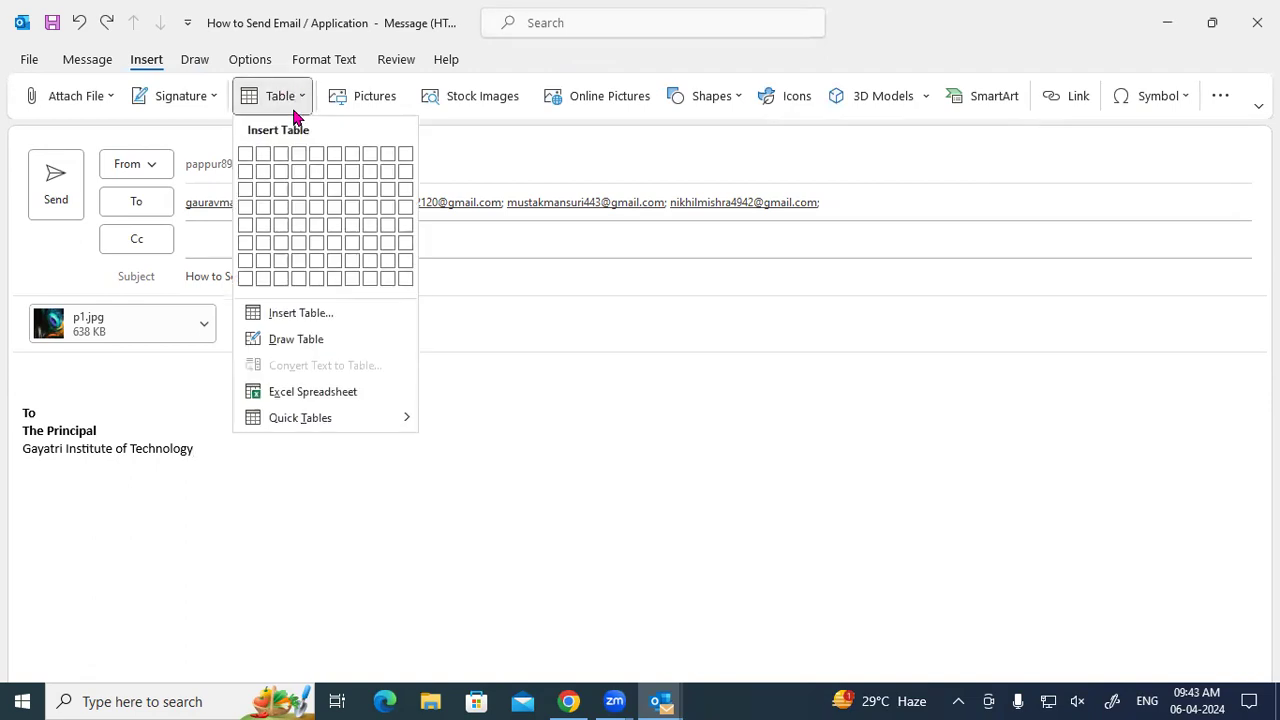
{"action": "left_click", "coordinate": [311, 393]}
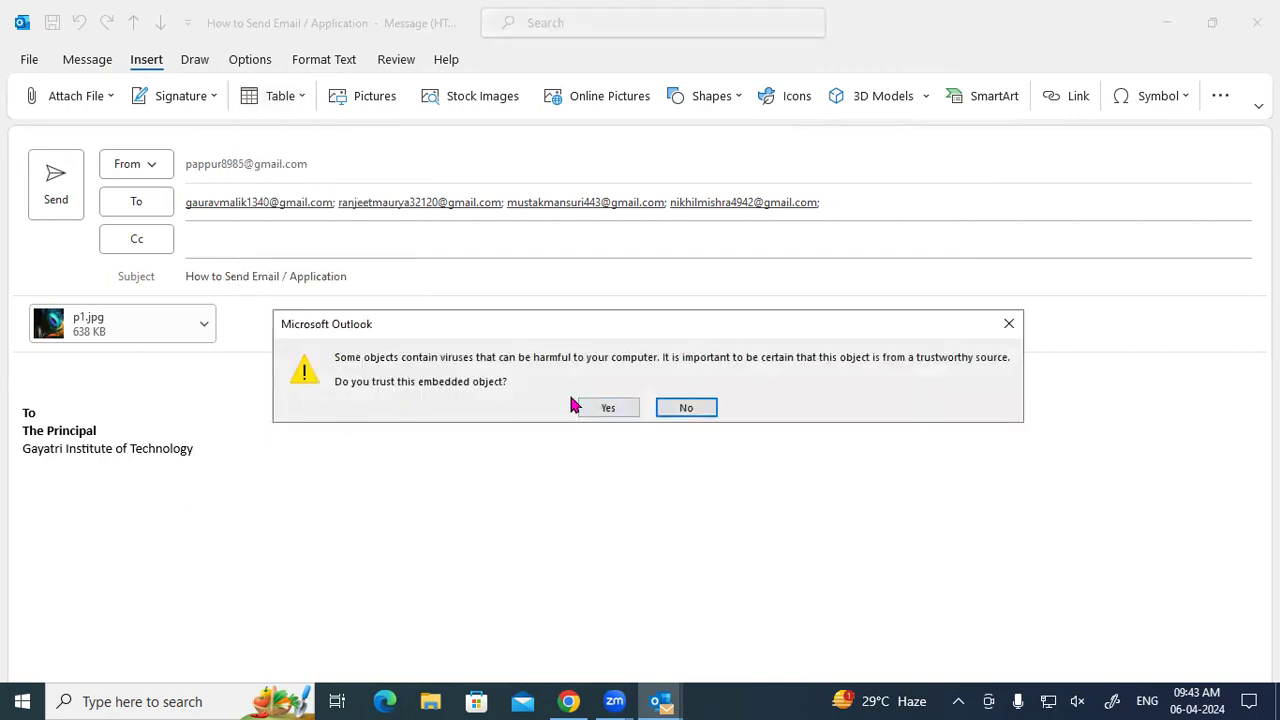
{"action": "left_click", "coordinate": [1008, 324]}
{"action": "left_click", "coordinate": [660, 406]}
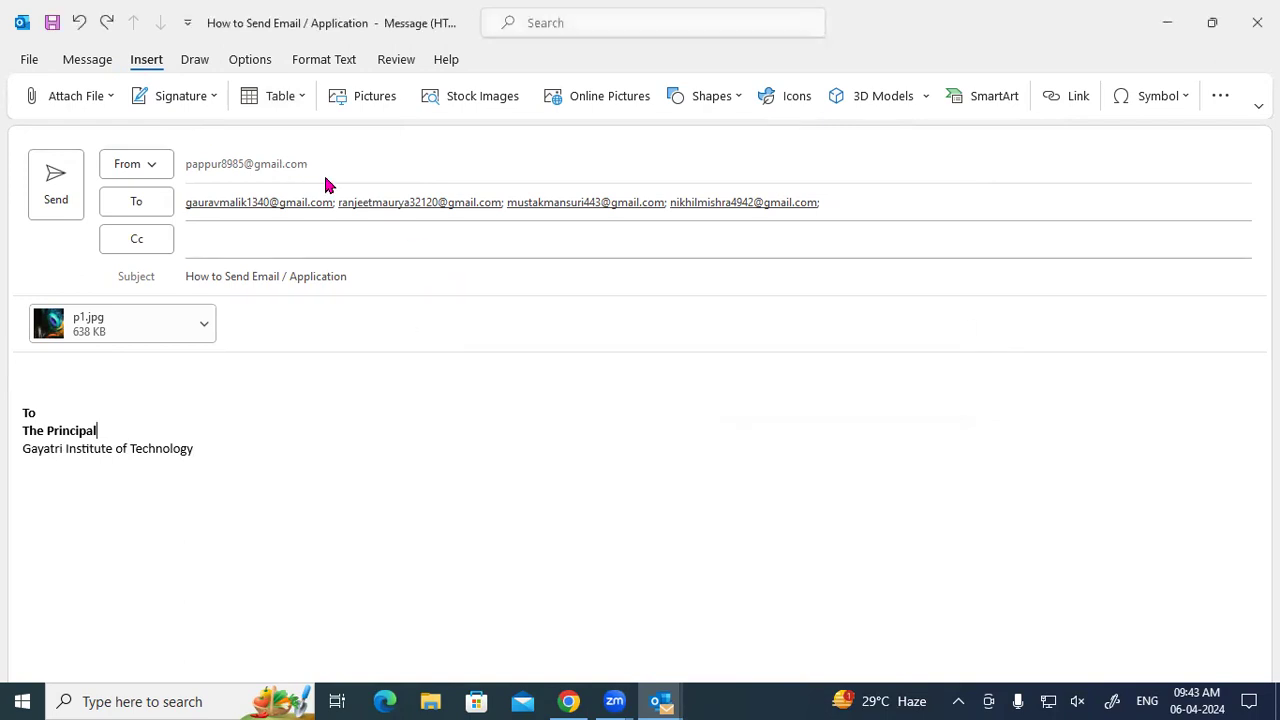
{"action": "left_click", "coordinate": [277, 100]}
{"action": "mouse_move", "coordinate": [296, 428]}
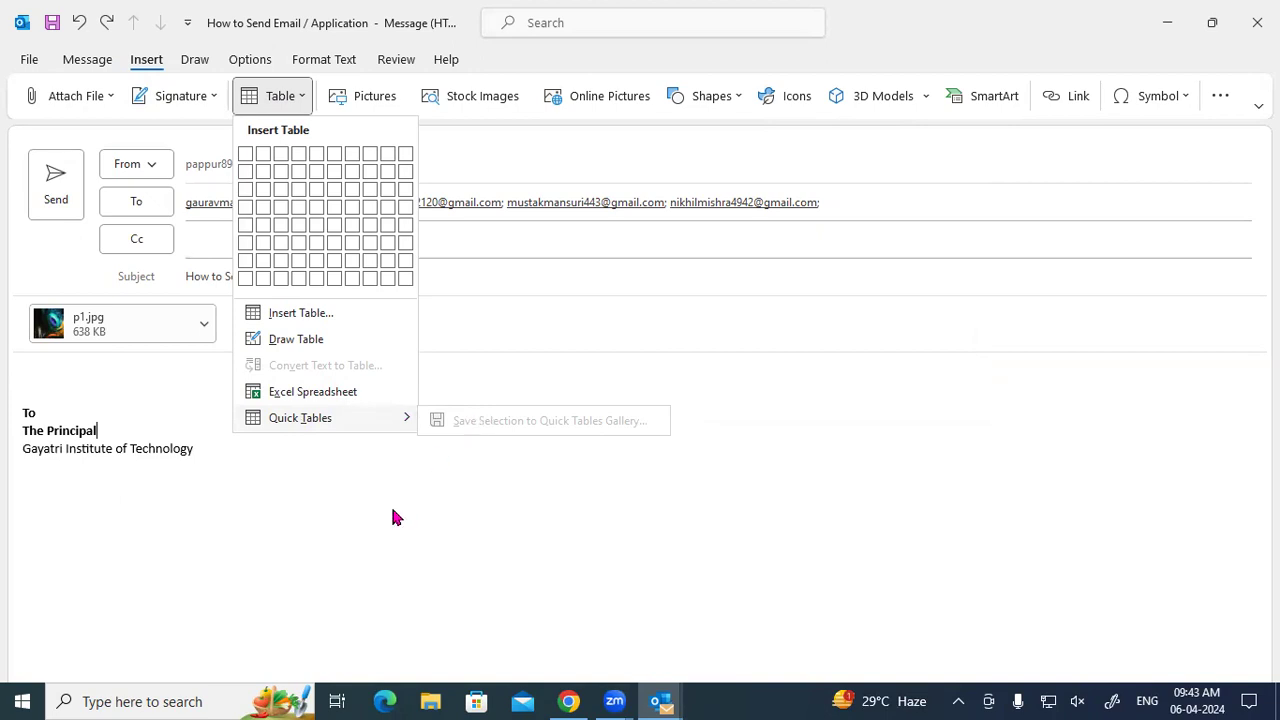
Insert a 4×4 table below The Principal, select it, and save it to Quick Tables.
{"action": "left_click", "coordinate": [303, 210]}
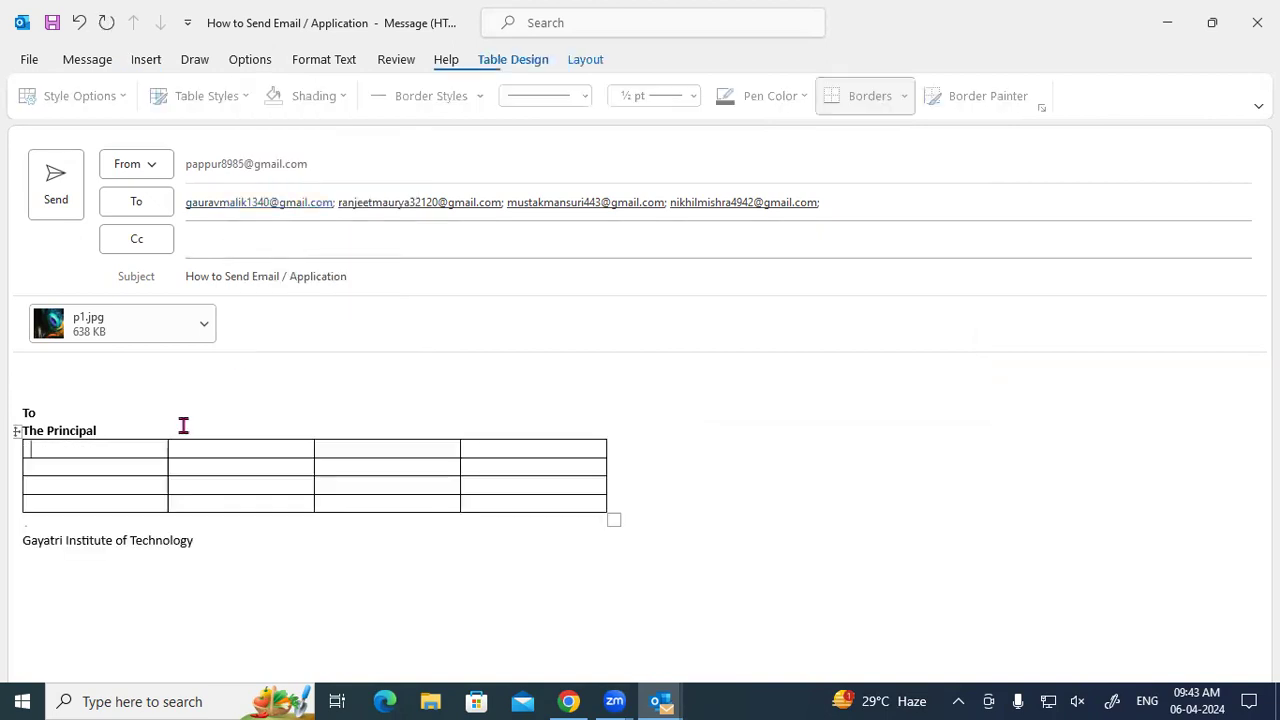
{"action": "left_click", "coordinate": [17, 433]}
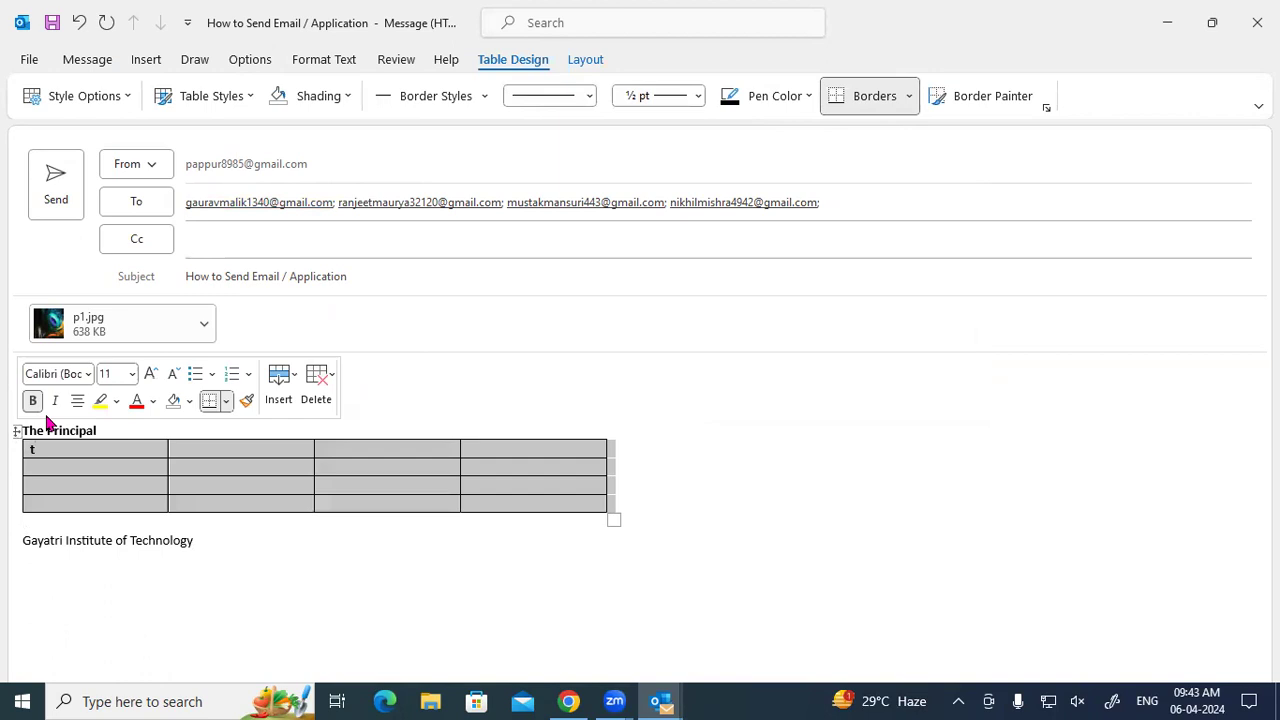
{"action": "left_click", "coordinate": [133, 63]}
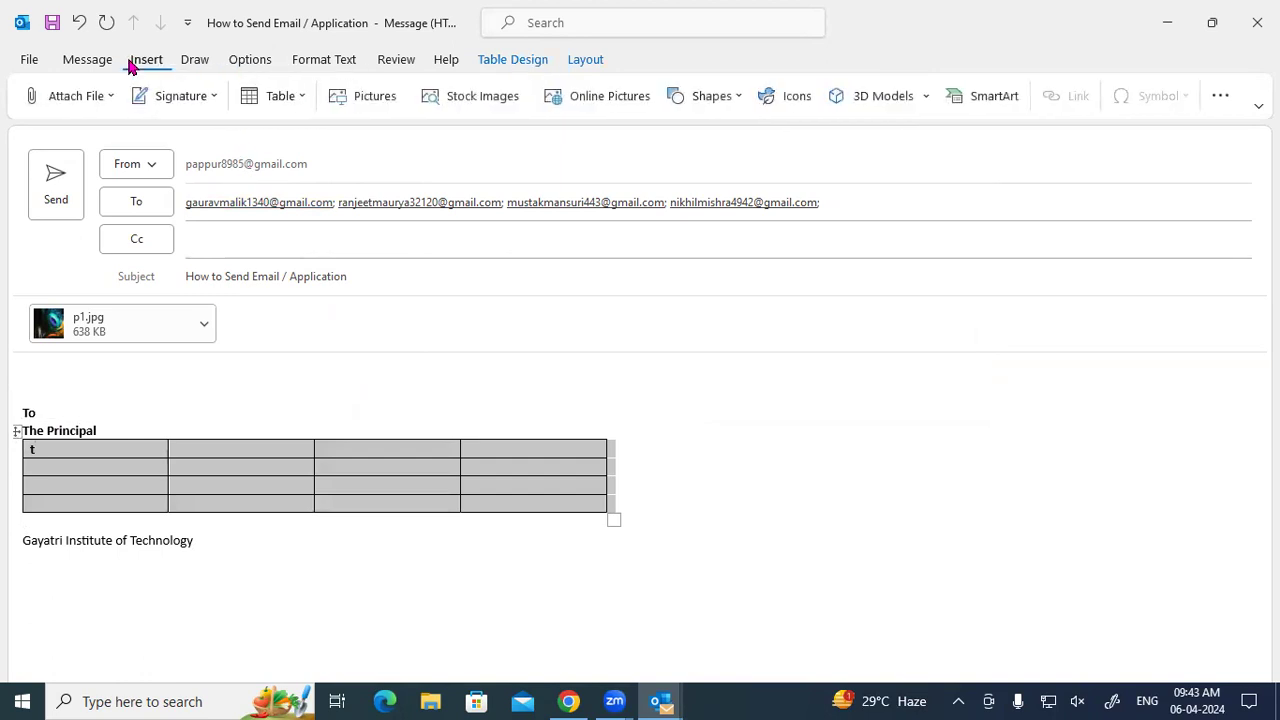
{"action": "left_click", "coordinate": [289, 100]}
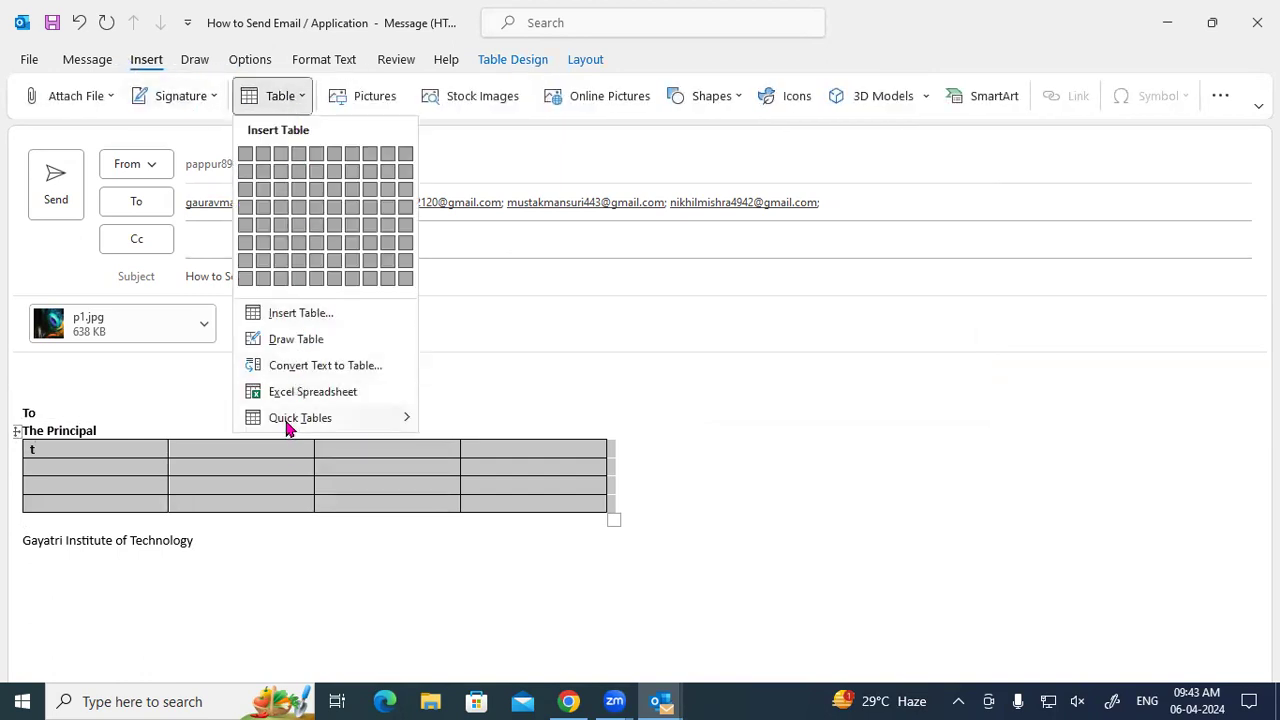
{"action": "left_click", "coordinate": [478, 424]}
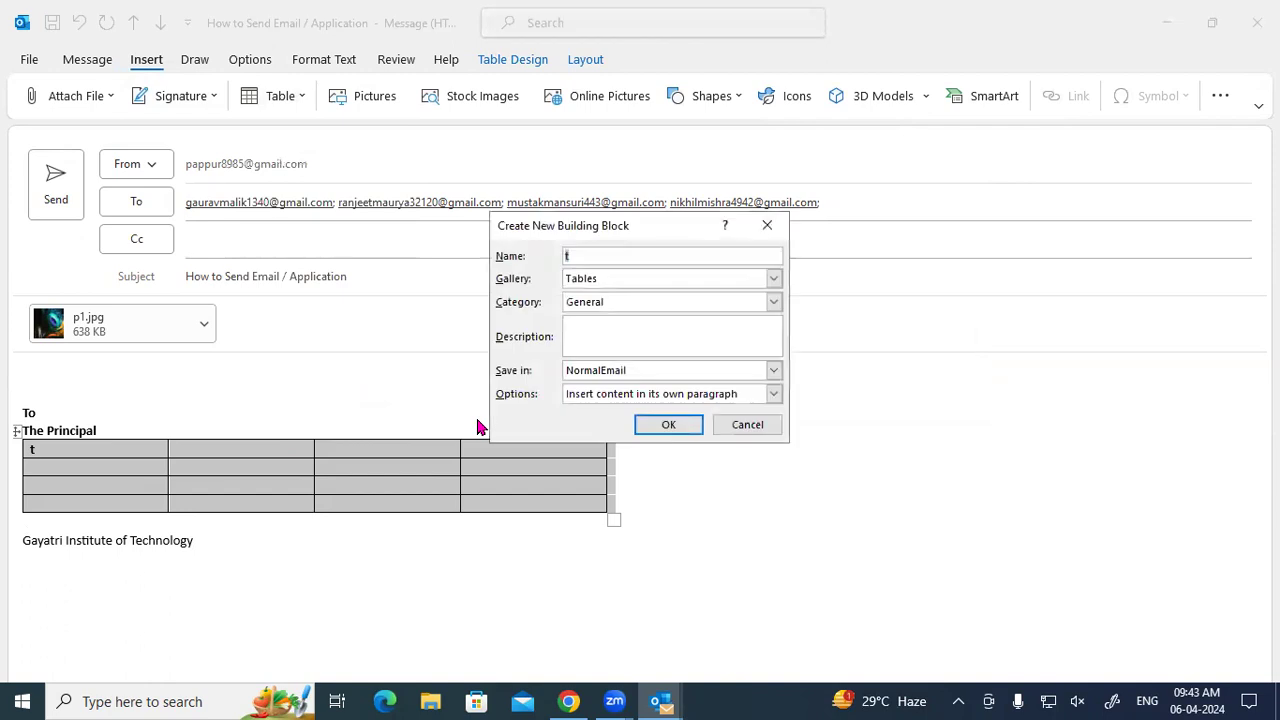
Confirm the Quick Table named 't', then drag the whole table rightward off the margin.
{"action": "left_click", "coordinate": [670, 425]}
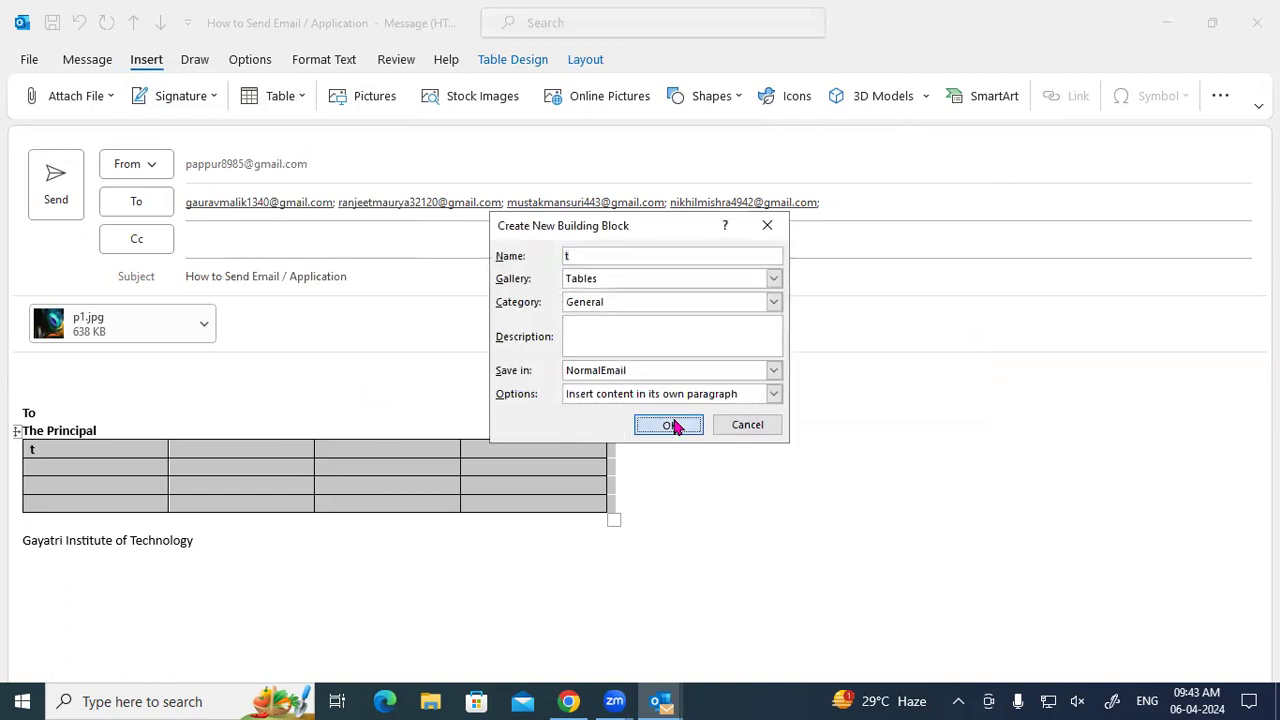
{"action": "left_click", "coordinate": [706, 500]}
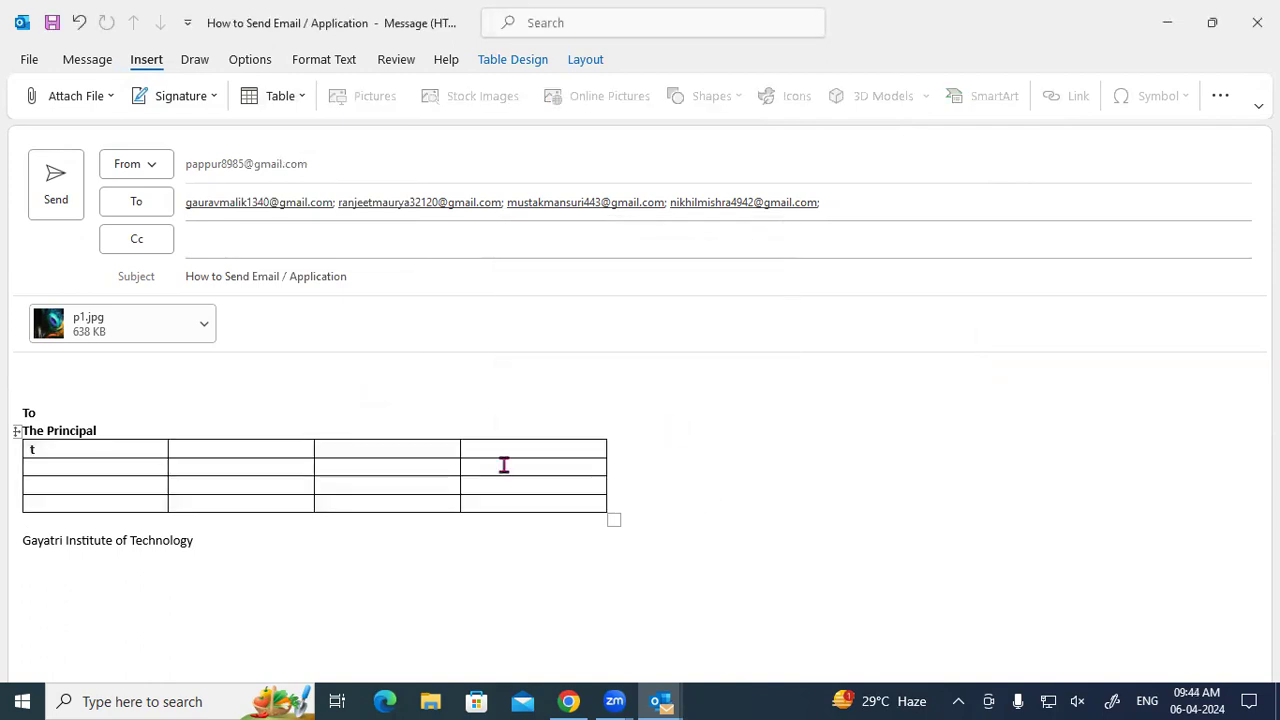
{"action": "left_click", "coordinate": [17, 431]}
{"action": "left_click_drag", "start_coordinate": [155, 460], "coordinate": [229, 429]}
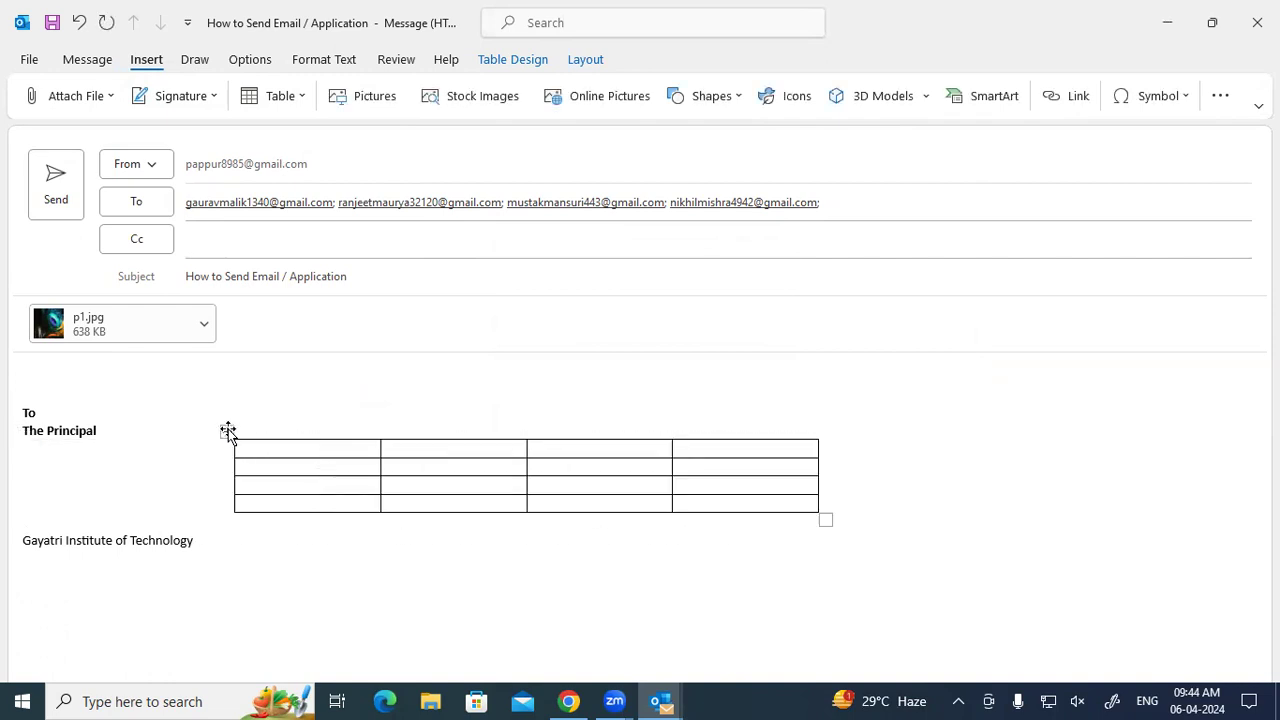
{"action": "left_click", "coordinate": [228, 430]}
{"action": "left_click", "coordinate": [228, 430]}
{"action": "left_click", "coordinate": [228, 430]}
{"action": "left_click", "coordinate": [513, 62]}
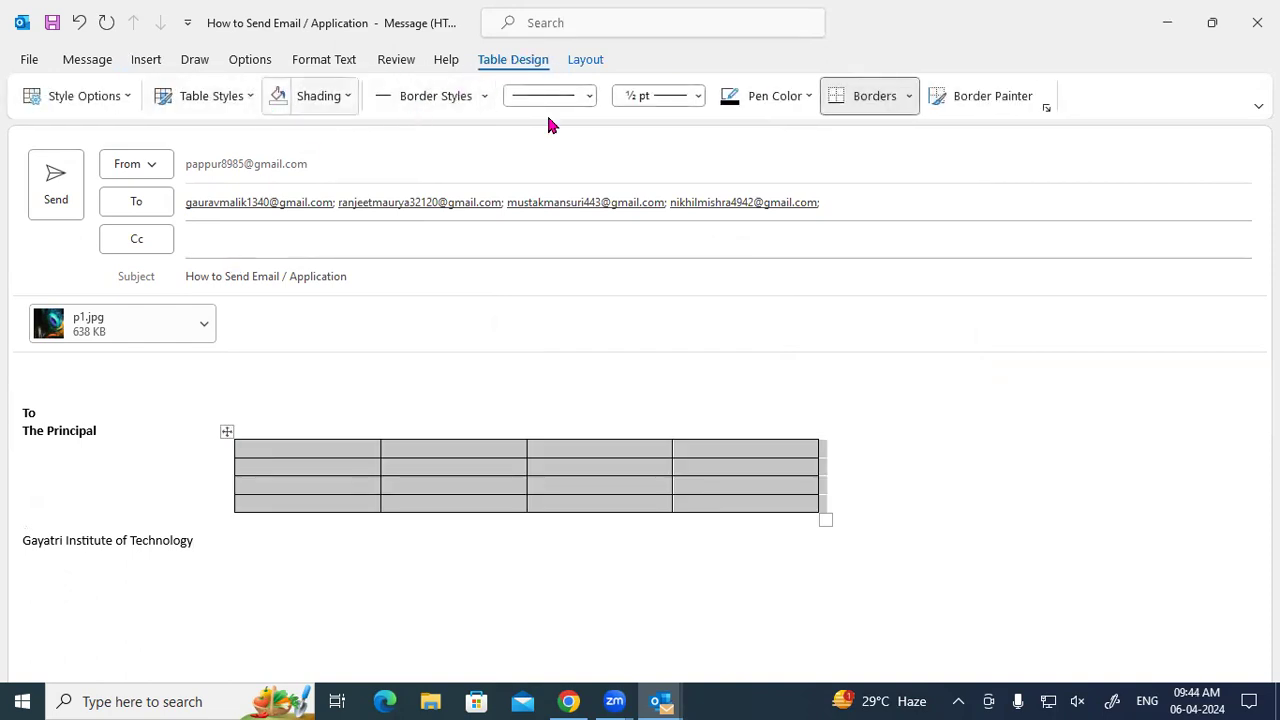
Browse the Table Style Options and Table Styles gallery without applying any change.
{"action": "left_click", "coordinate": [120, 100]}
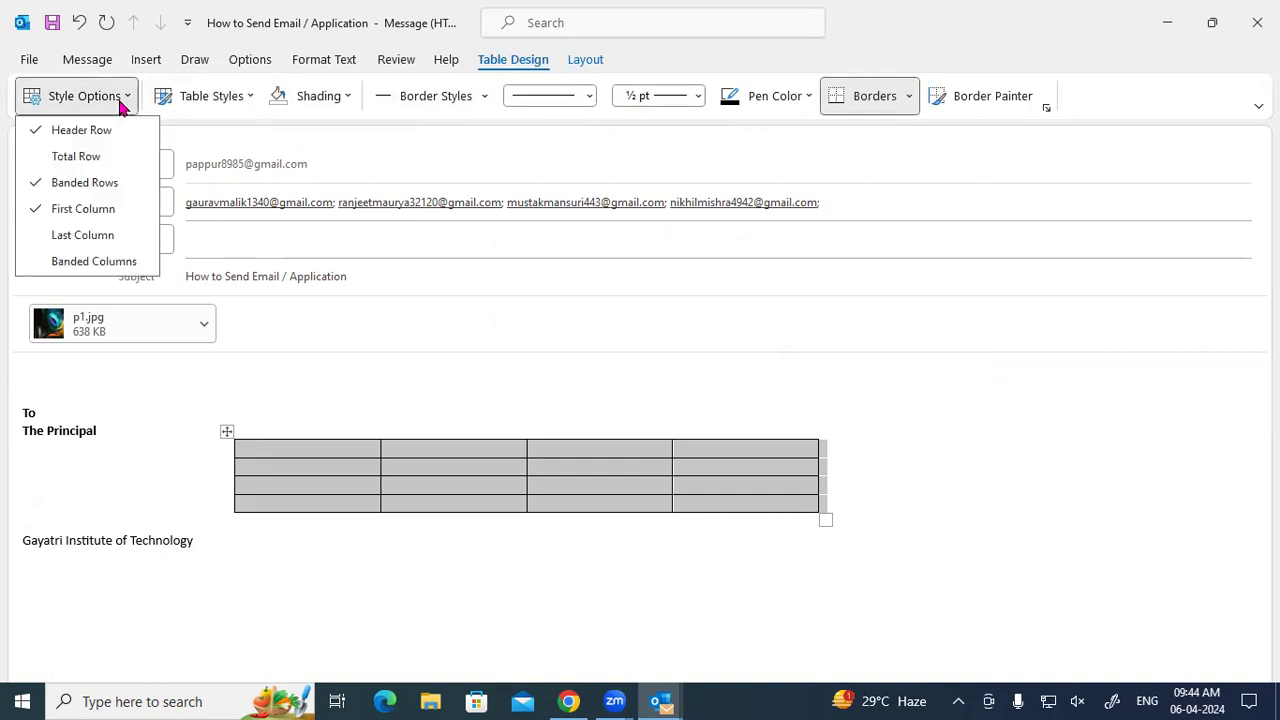
{"action": "left_click", "coordinate": [120, 100]}
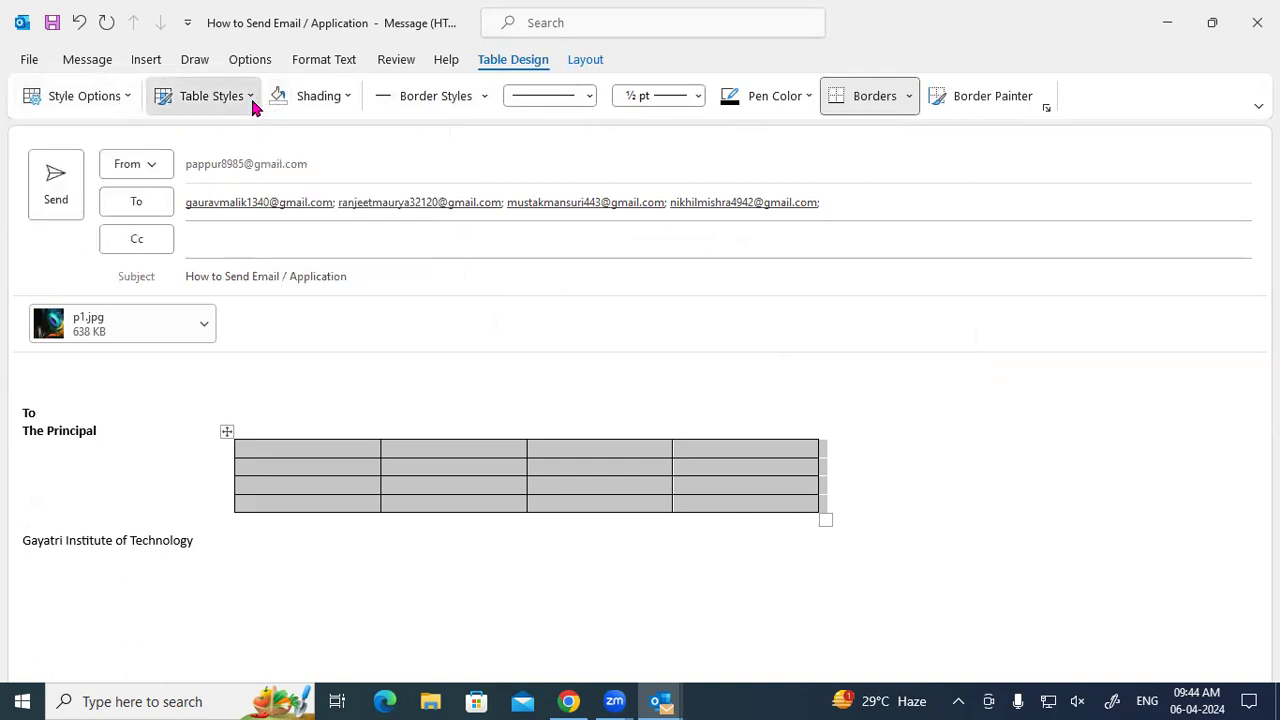
{"action": "left_click", "coordinate": [254, 106]}
{"action": "left_click", "coordinate": [816, 308]}
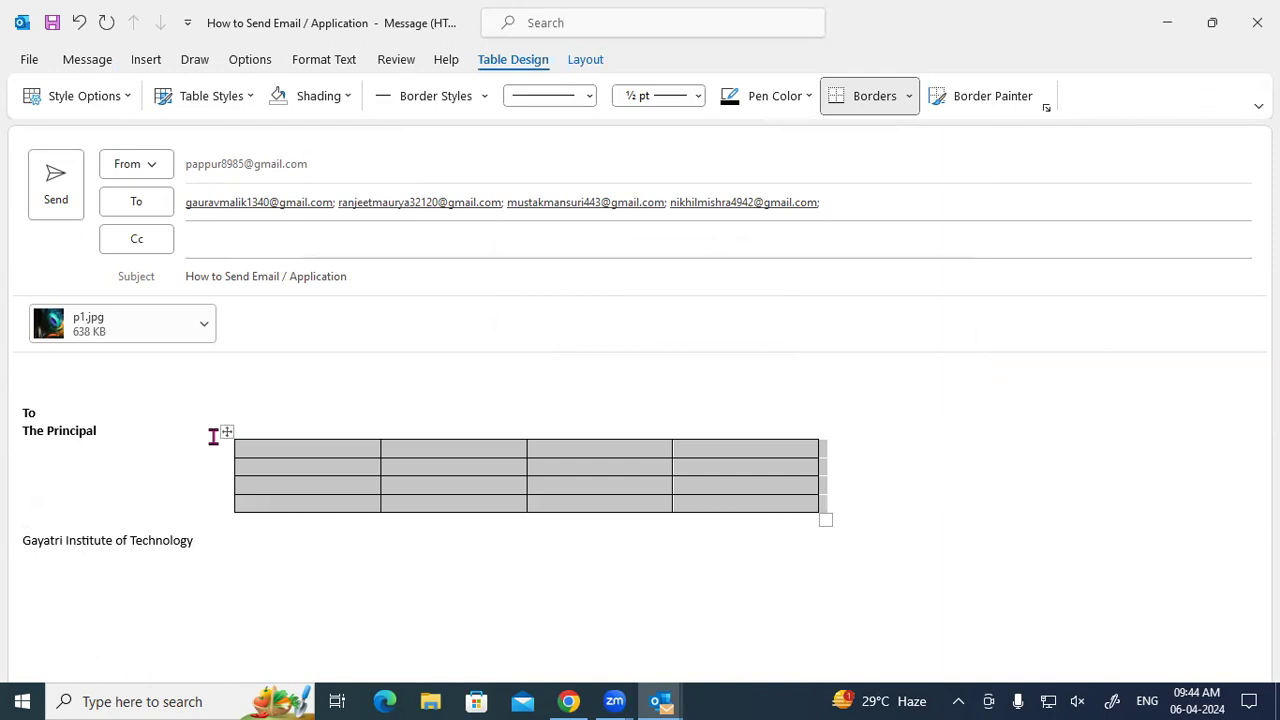
Cut the table out of the message body and delete the leftover empty line.
{"action": "right_click", "coordinate": [226, 436]}
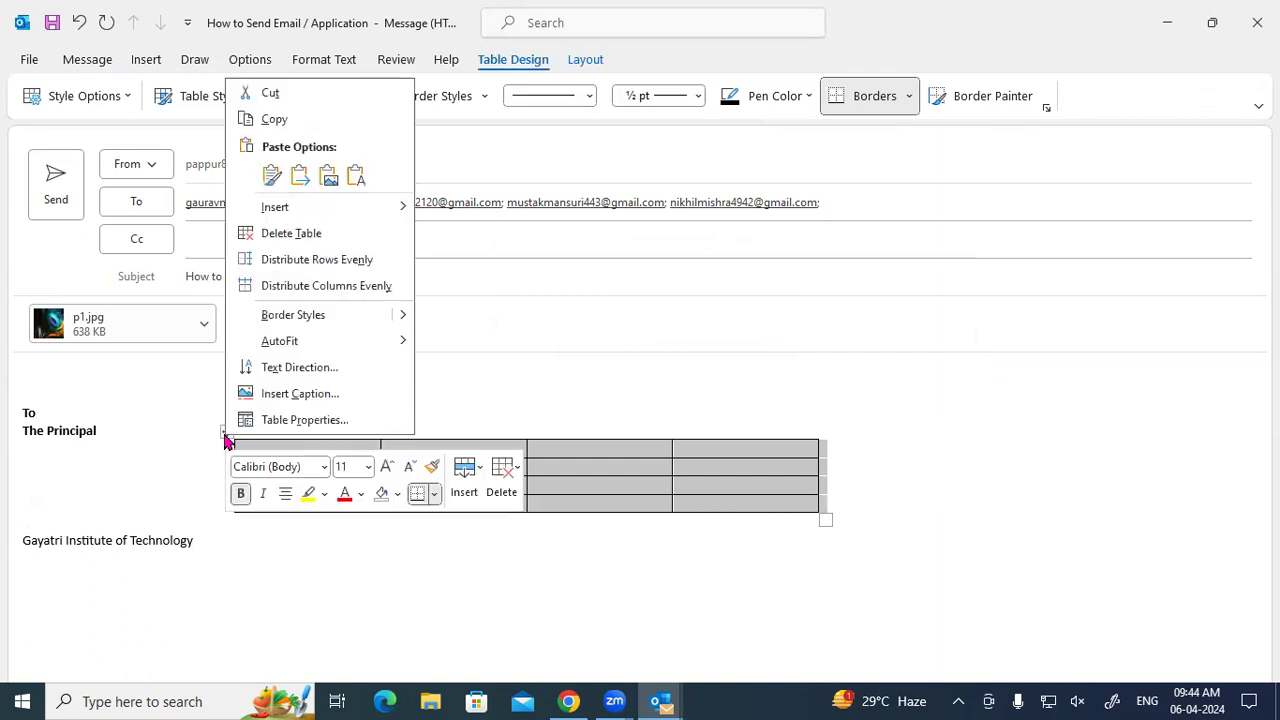
{"action": "left_click", "coordinate": [266, 92]}
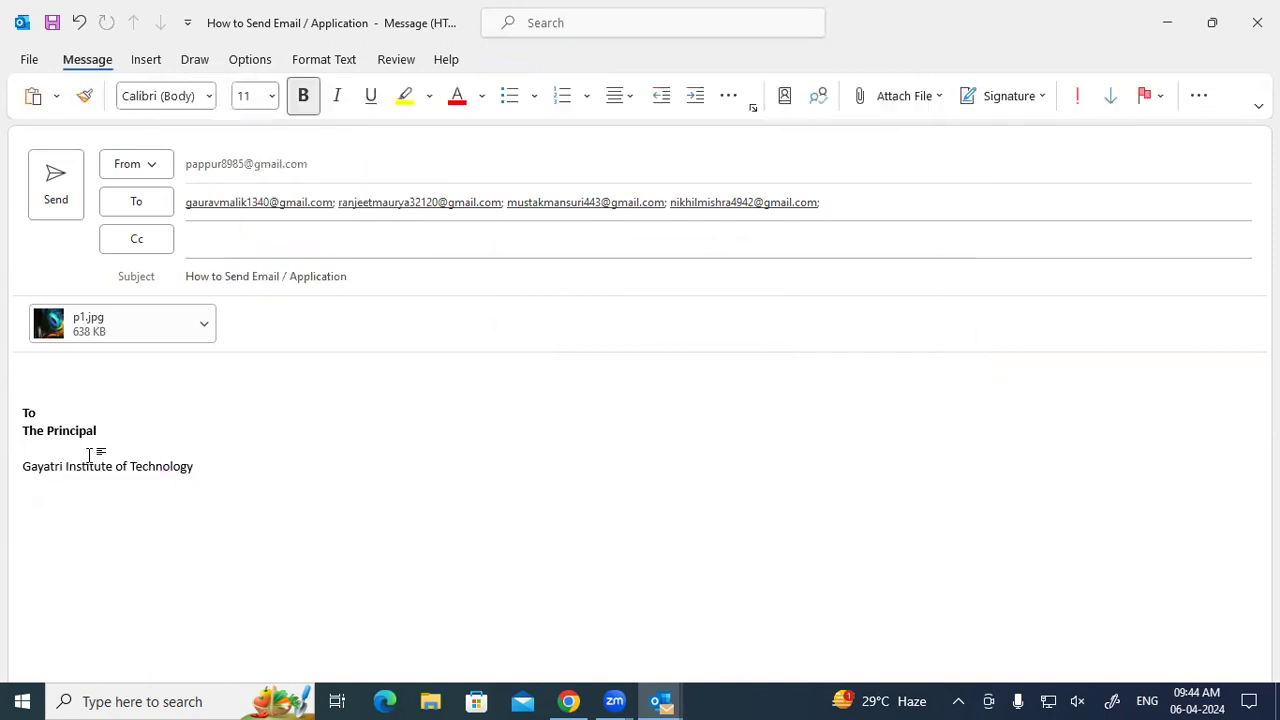
{"action": "key", "text": "BackSpace"}
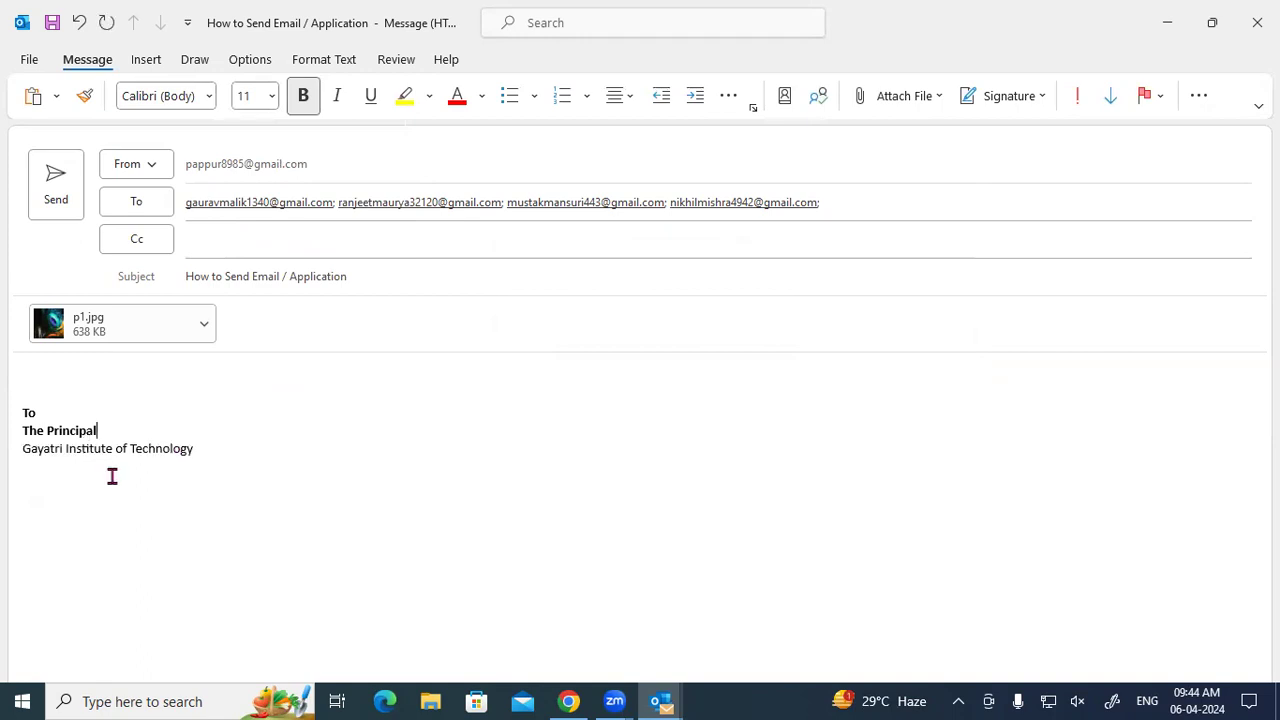
Insert the saved 't' quick table in the institute line, then undo it.
{"action": "left_click", "coordinate": [224, 470]}
{"action": "left_click", "coordinate": [136, 66]}
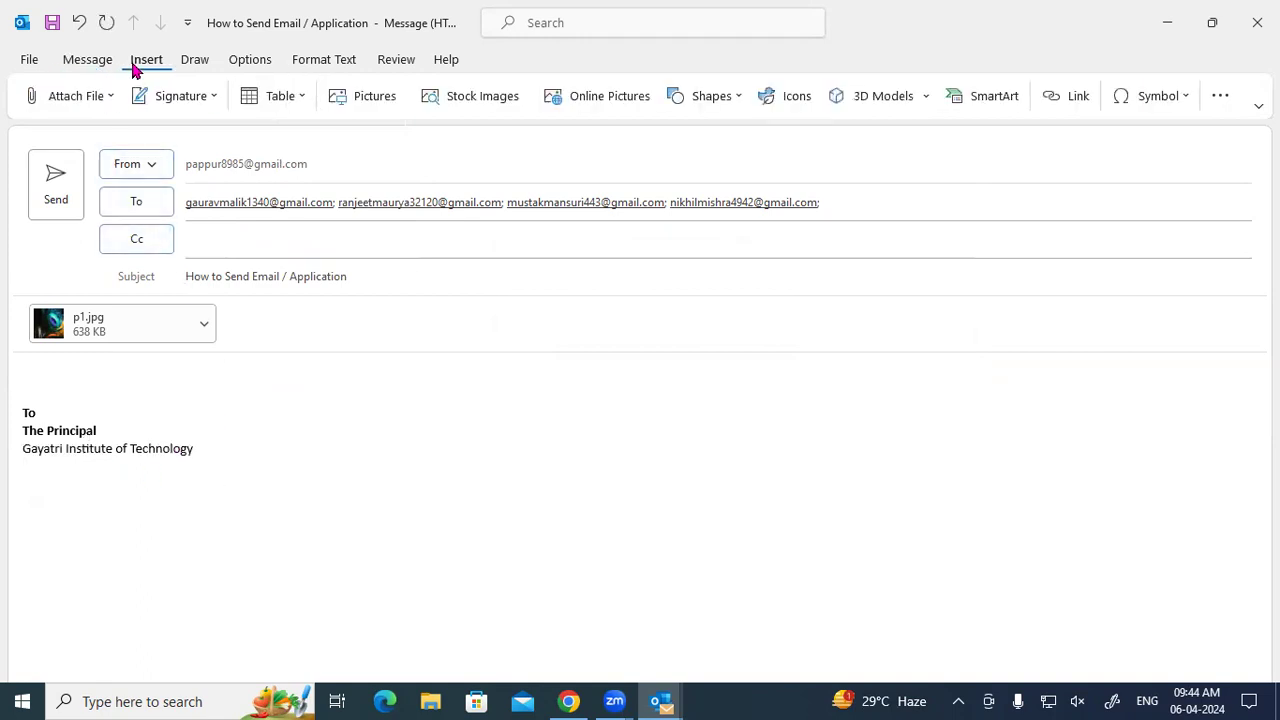
{"action": "left_click", "coordinate": [296, 108]}
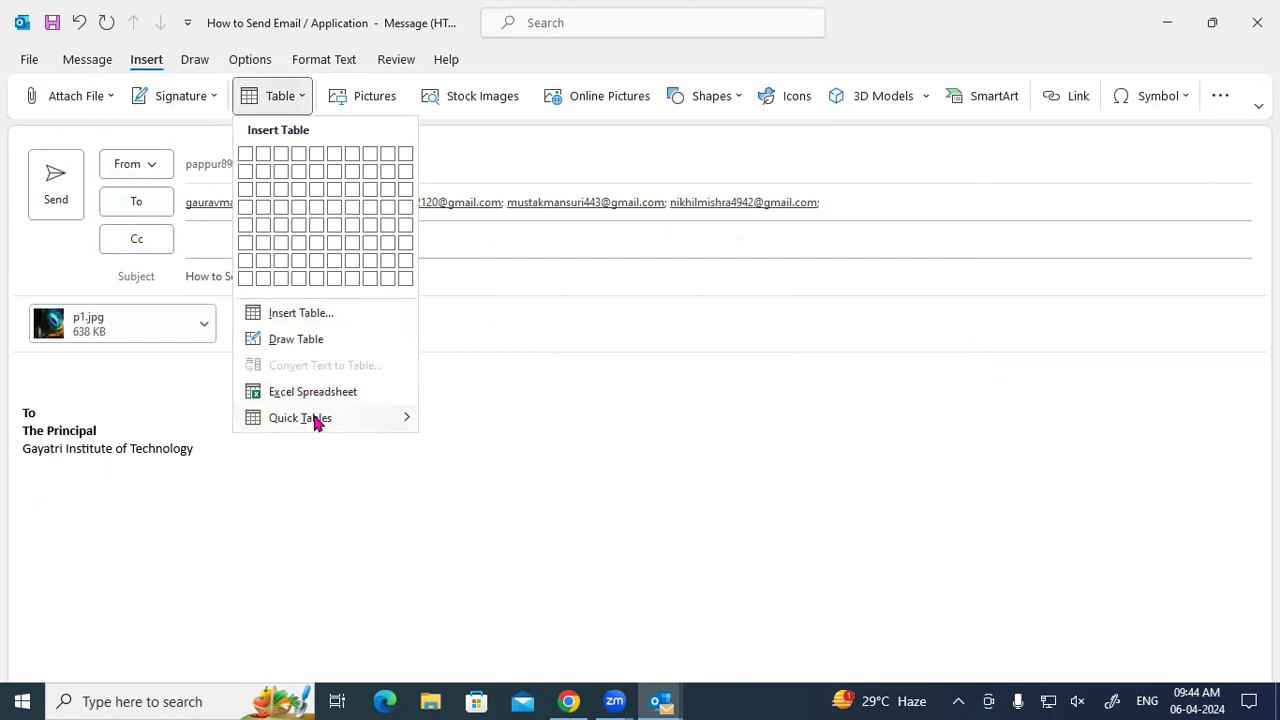
{"action": "mouse_move", "coordinate": [314, 417]}
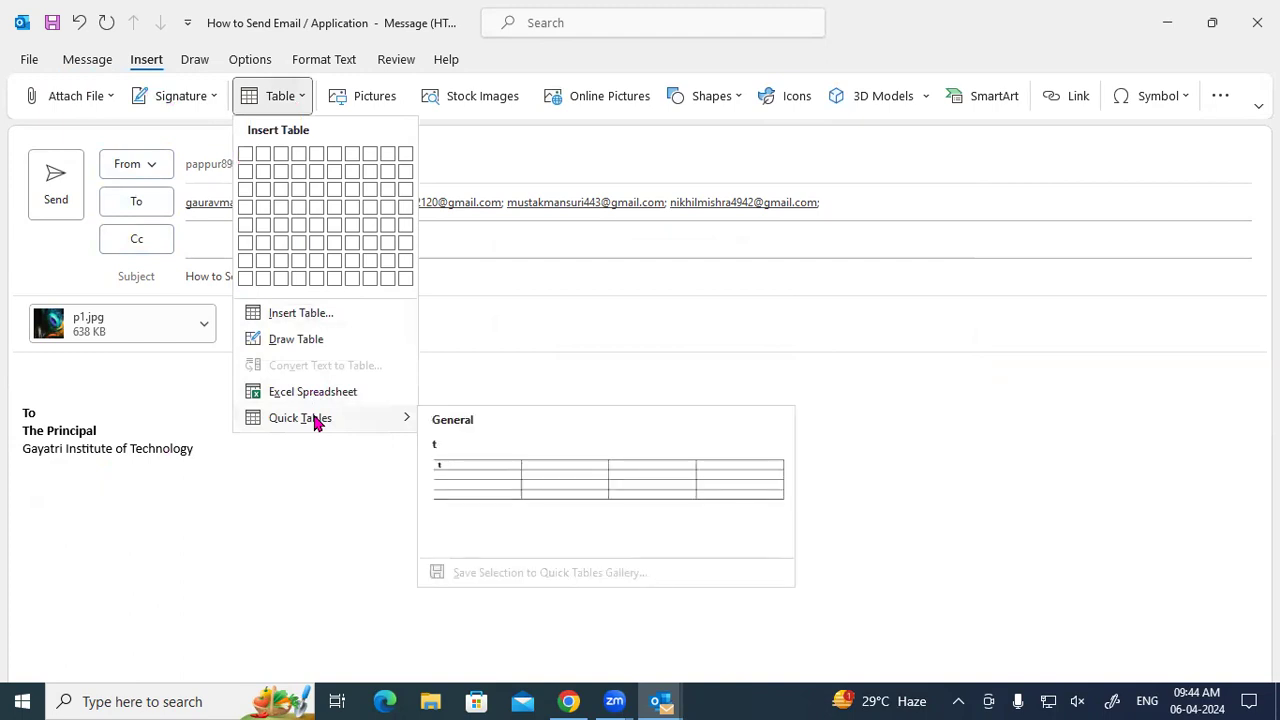
{"action": "left_click", "coordinate": [518, 480]}
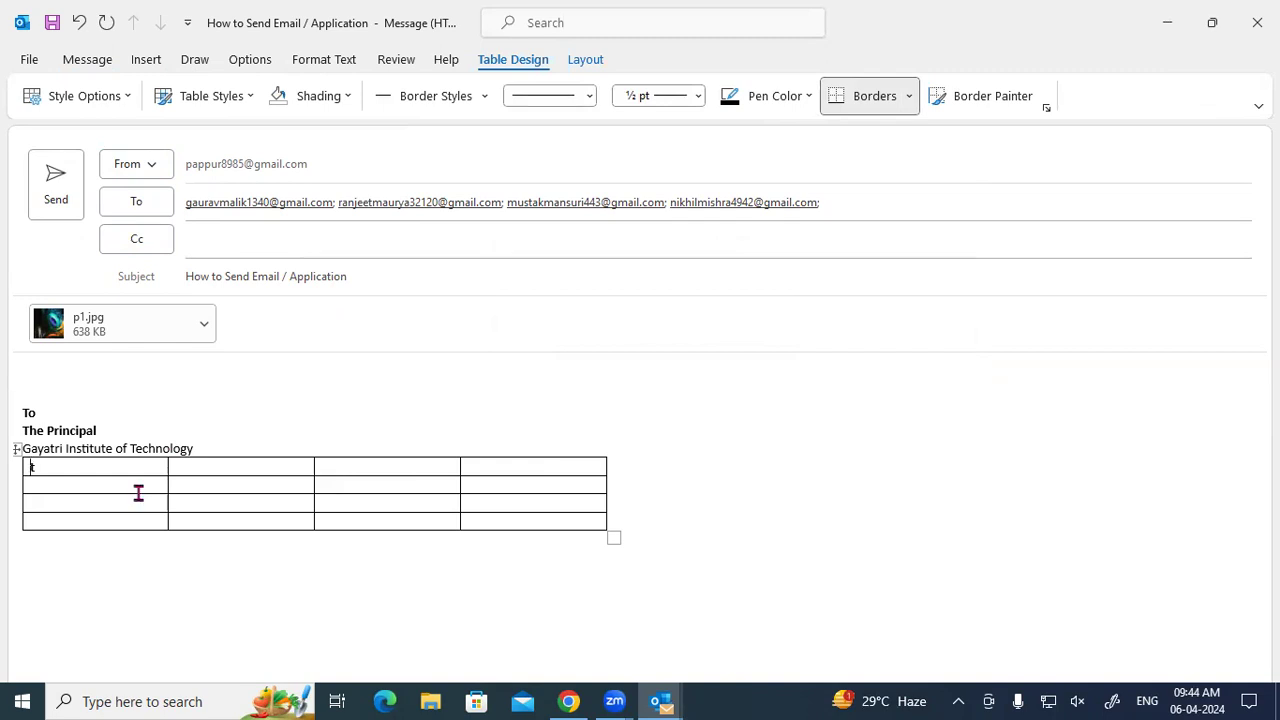
{"action": "key", "text": "ctrl+z"}
Launch Microsoft Word by running winword from the Windows Run box.
{"action": "left_click", "coordinate": [165, 64]}
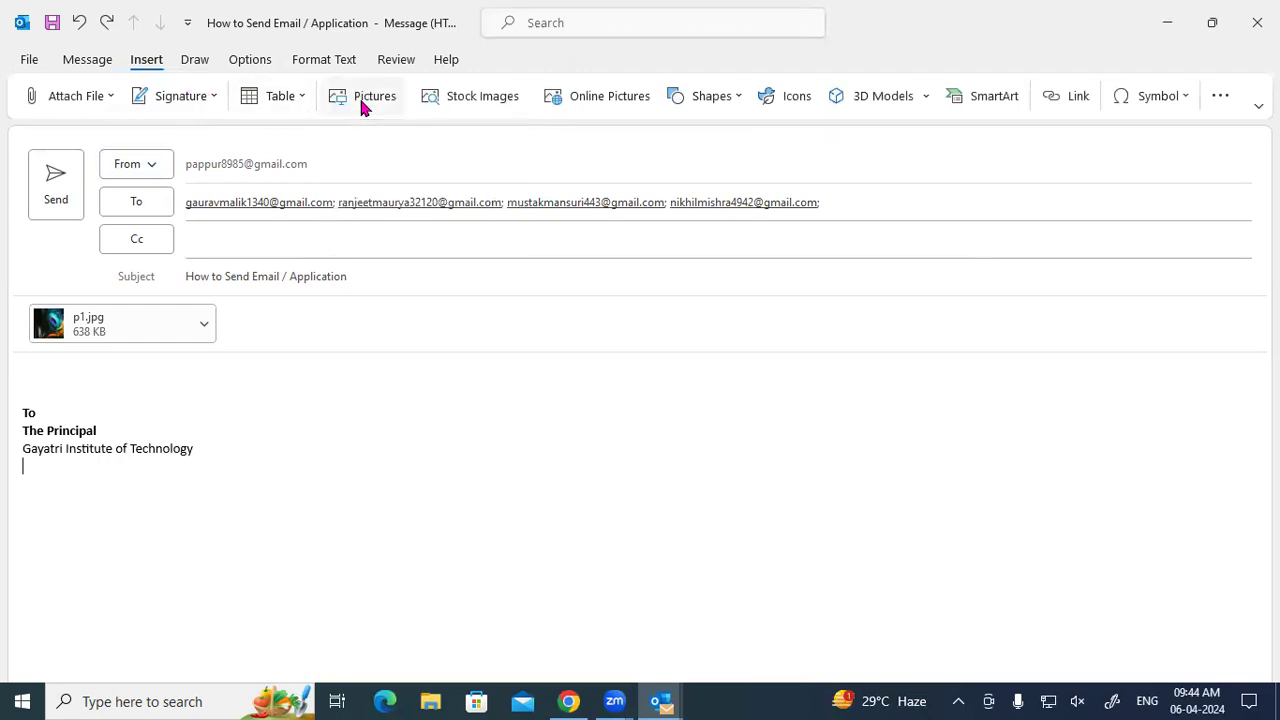
{"action": "key", "text": "super+r"}
{"action": "type", "text": "win"}
{"action": "key", "text": "Down"}
{"action": "key", "text": "Down"}
{"action": "key", "text": "Return"}
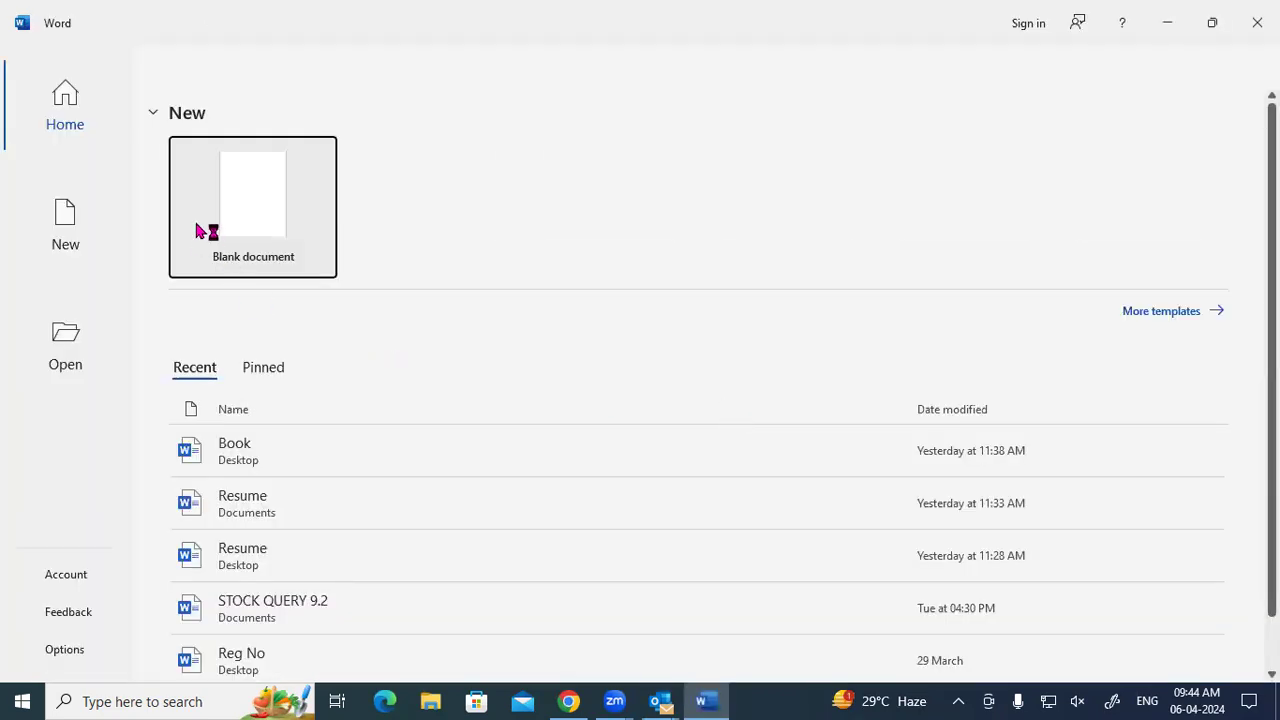
Create a blank Word document and restore its window to a smaller size.
{"action": "left_click", "coordinate": [197, 231]}
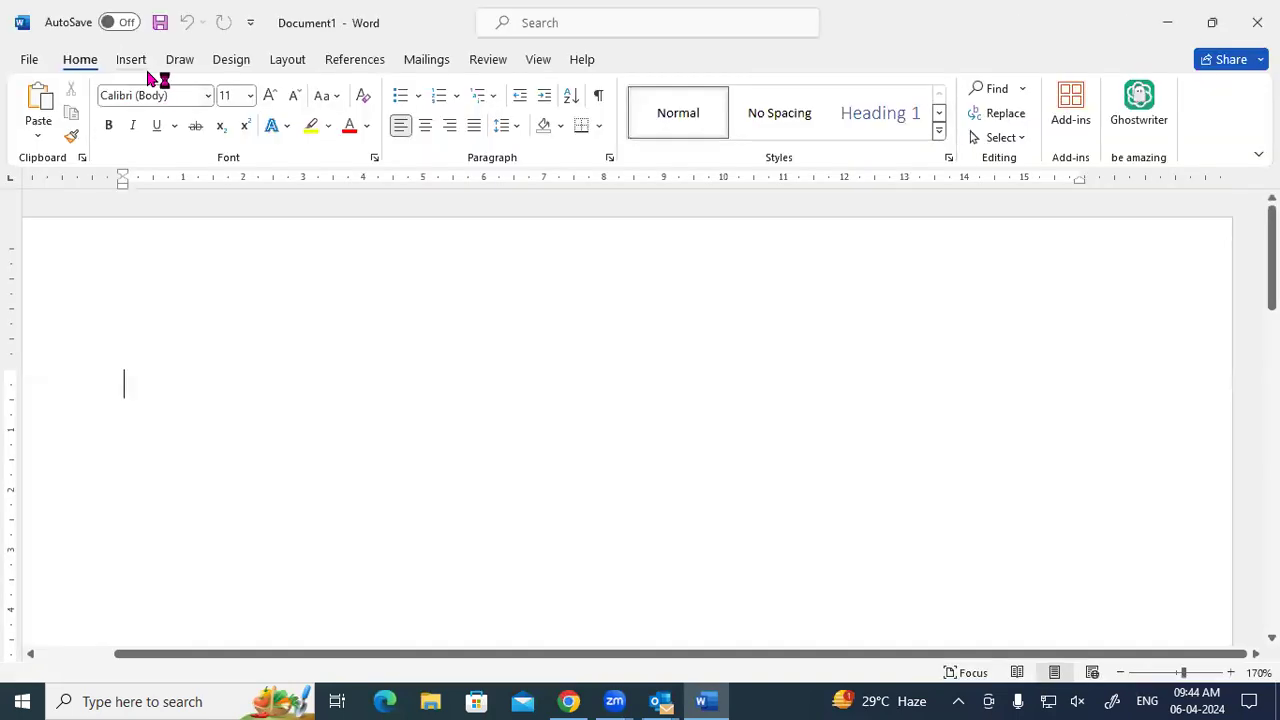
{"action": "left_click", "coordinate": [143, 63]}
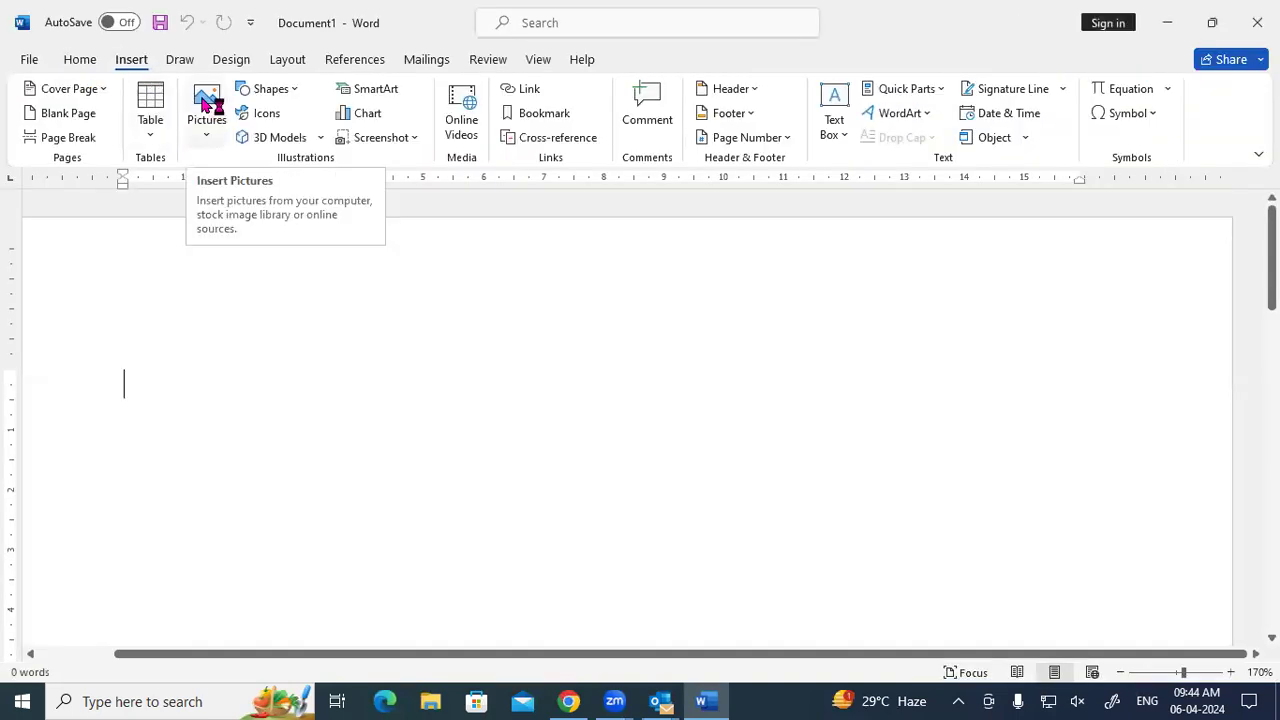
{"action": "double_click", "coordinate": [973, 44]}
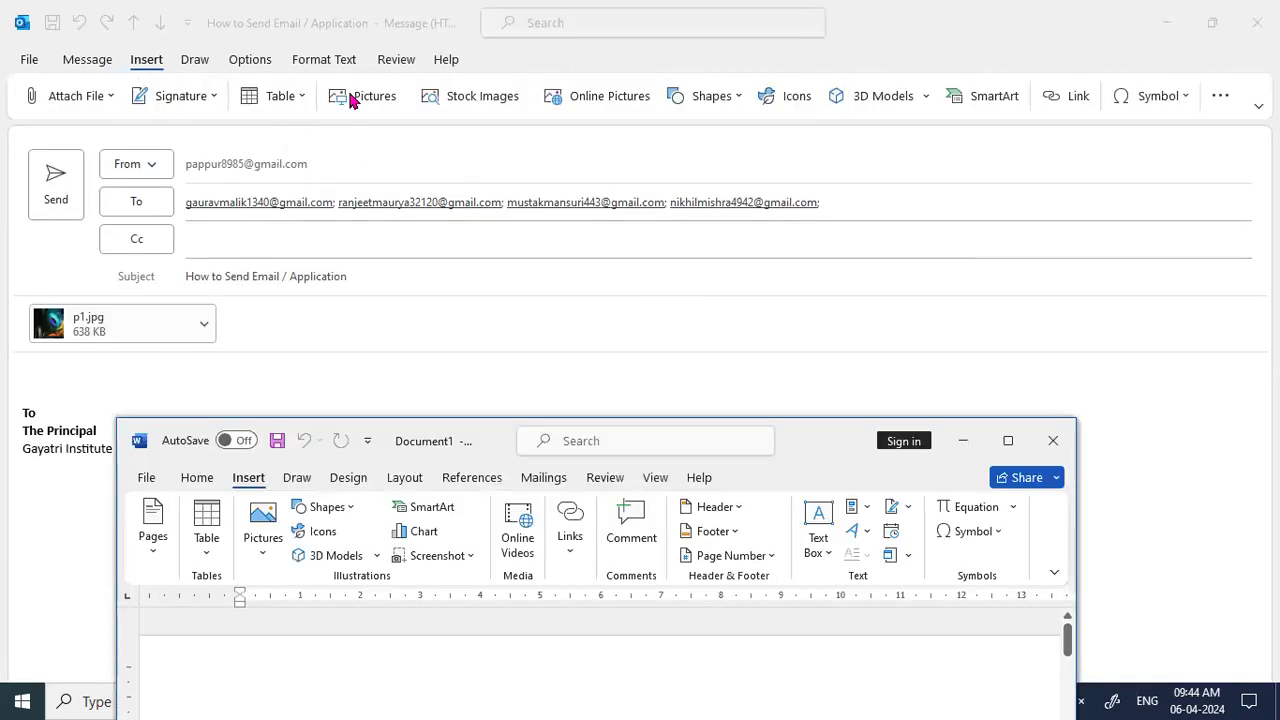
Insert the paddle-in-water stock photo into the Outlook message body.
{"action": "left_click", "coordinate": [450, 407]}
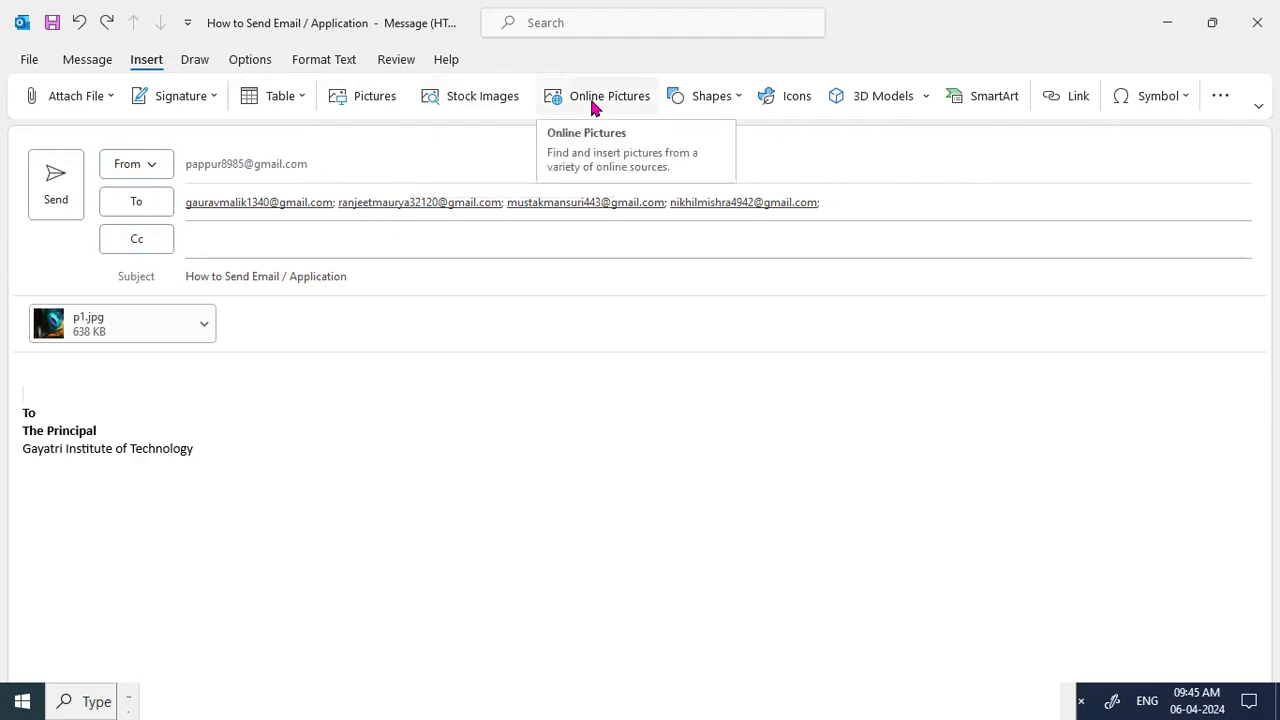
{"action": "left_click", "coordinate": [500, 99]}
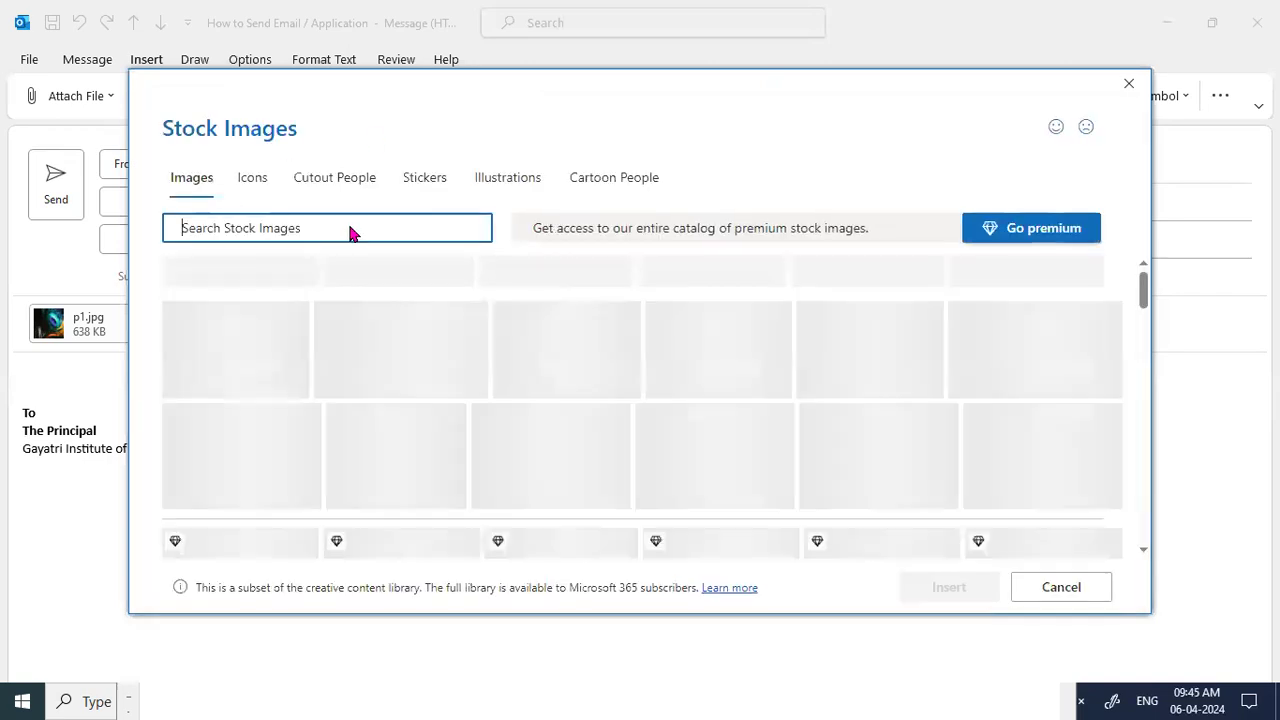
{"action": "scroll", "coordinate": [335, 350], "scroll_direction": "down", "scroll_amount": 2}
{"action": "scroll", "coordinate": [335, 352], "scroll_direction": "down", "scroll_amount": 1}
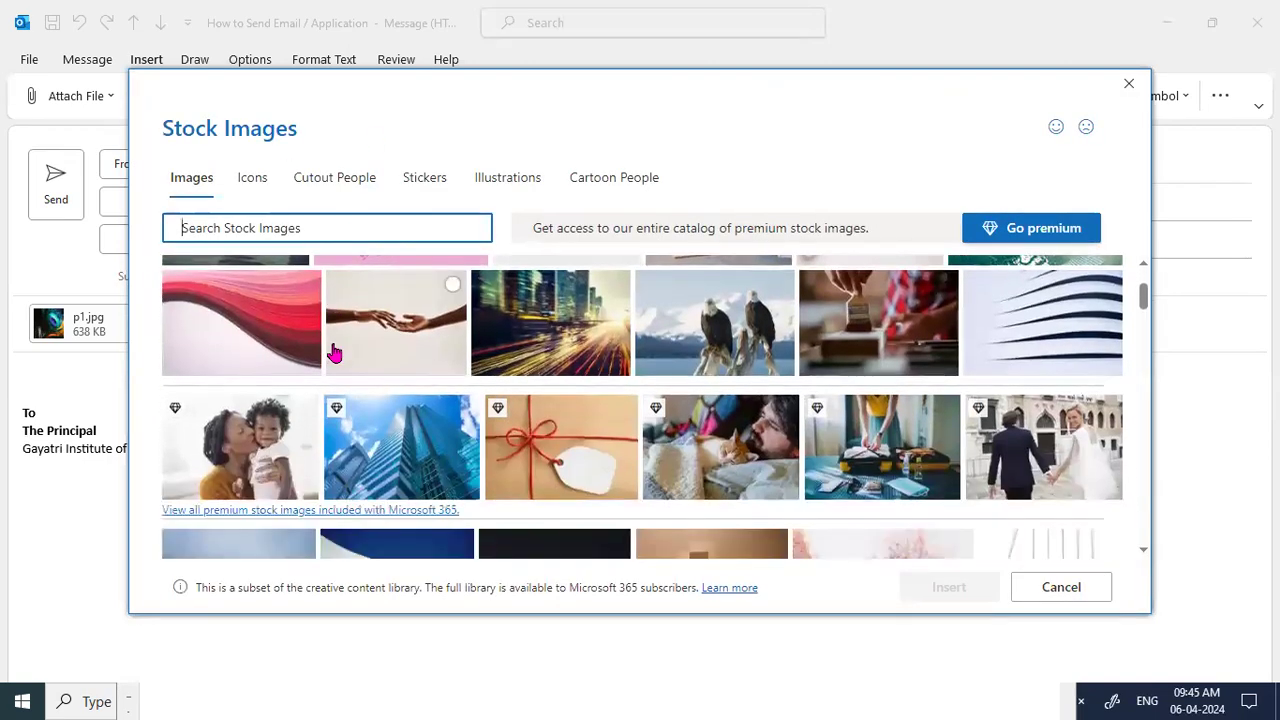
{"action": "scroll", "coordinate": [335, 352], "scroll_direction": "up", "scroll_amount": 3}
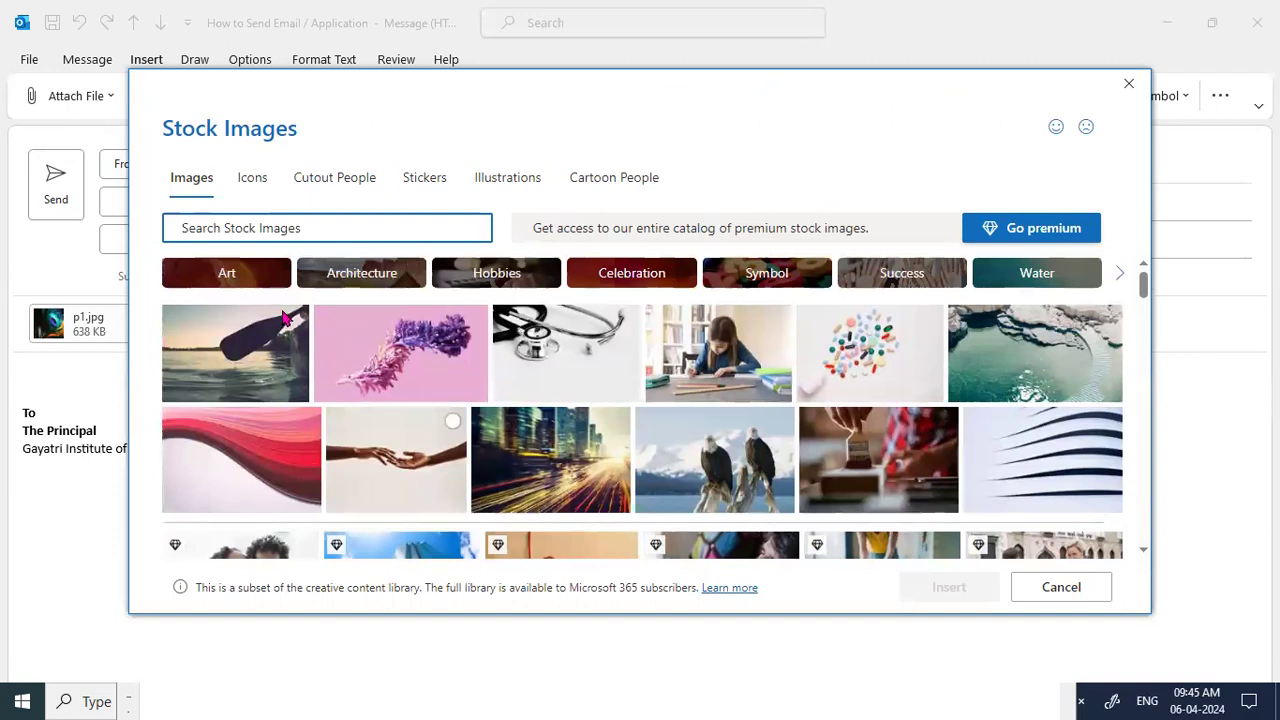
{"action": "left_click", "coordinate": [257, 373]}
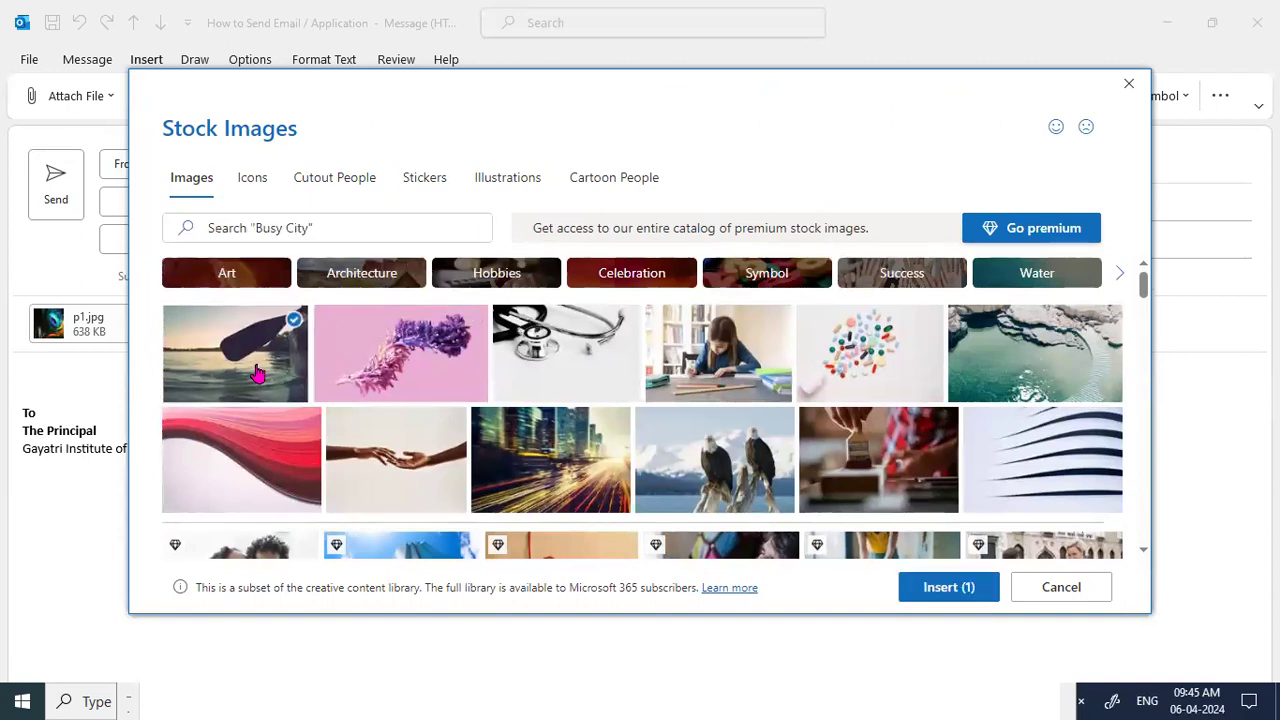
{"action": "left_click", "coordinate": [948, 587]}
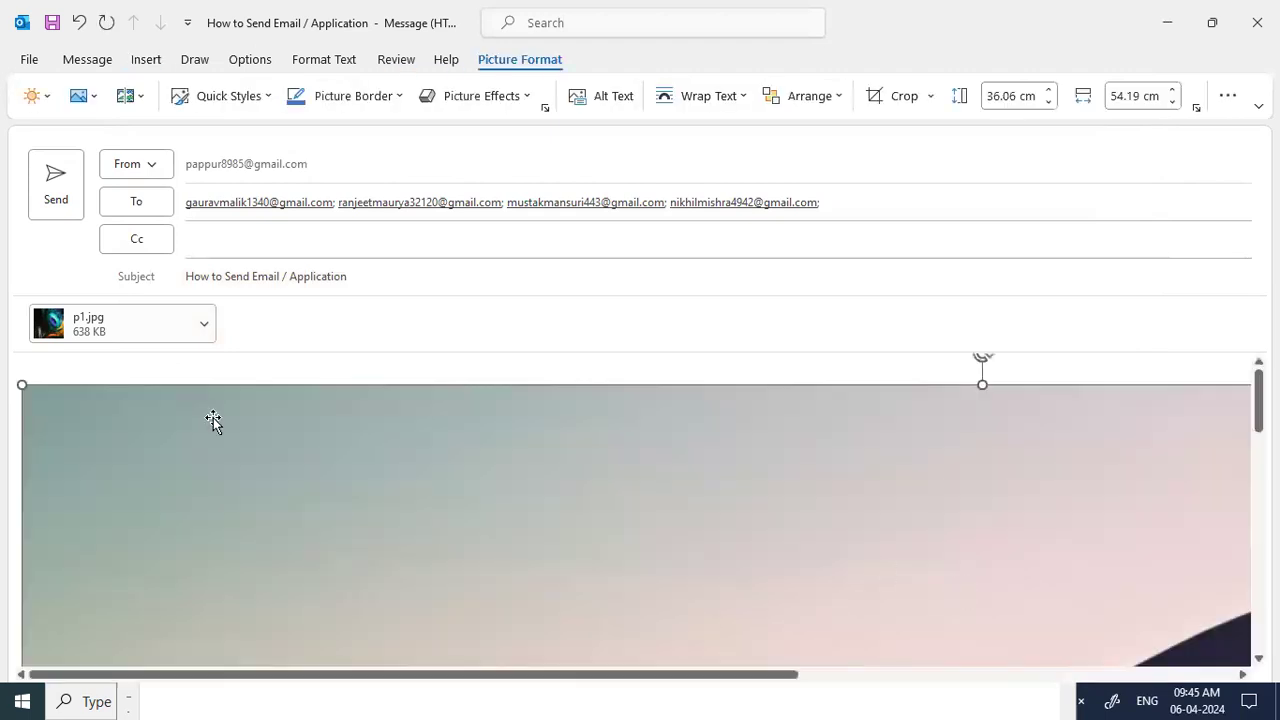
Resize the photo by its corner handle down to 4.46 × 6.71 cm.
{"action": "left_click_drag", "start_coordinate": [20, 384], "coordinate": [533, 571]}
{"action": "left_click_drag", "start_coordinate": [24, 388], "coordinate": [320, 612]}
{"action": "left_click_drag", "start_coordinate": [27, 387], "coordinate": [570, 700]}
{"action": "left_click_drag", "start_coordinate": [23, 365], "coordinate": [360, 572]}
{"action": "left_click_drag", "start_coordinate": [23, 368], "coordinate": [205, 550]}
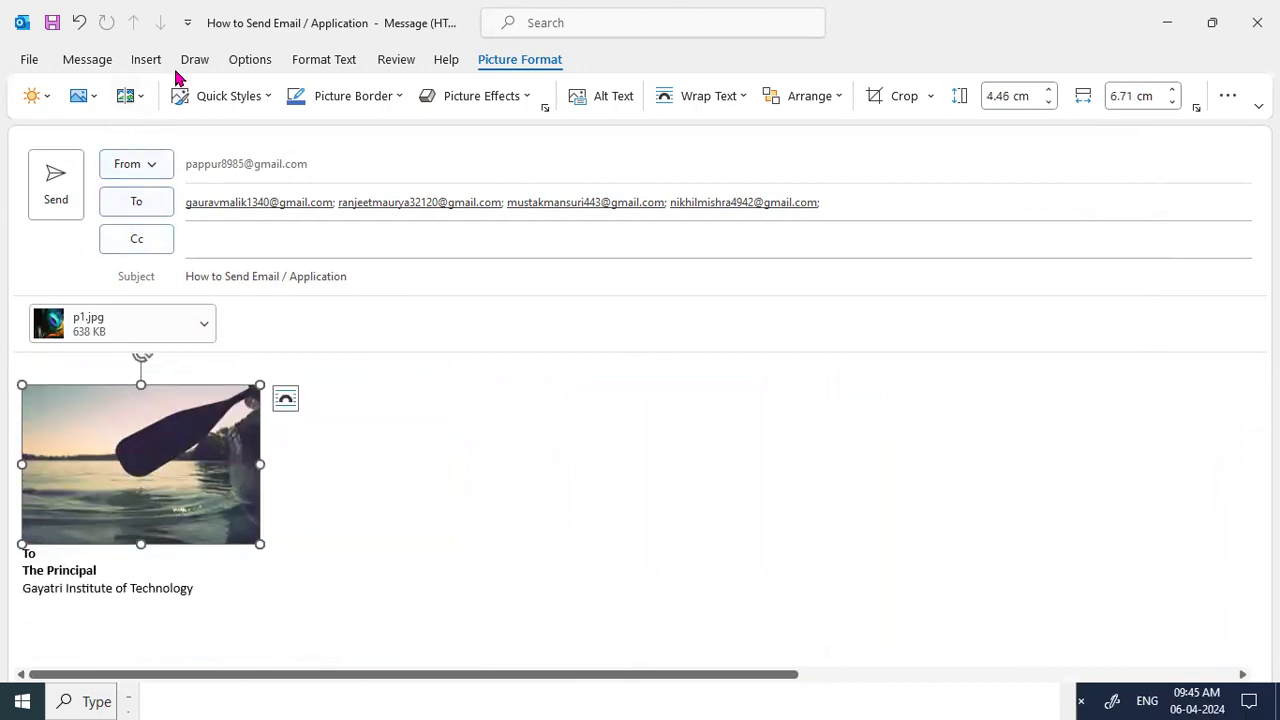
Delete the paddle photo, then open and close the Online Pictures search.
{"action": "left_click", "coordinate": [146, 59]}
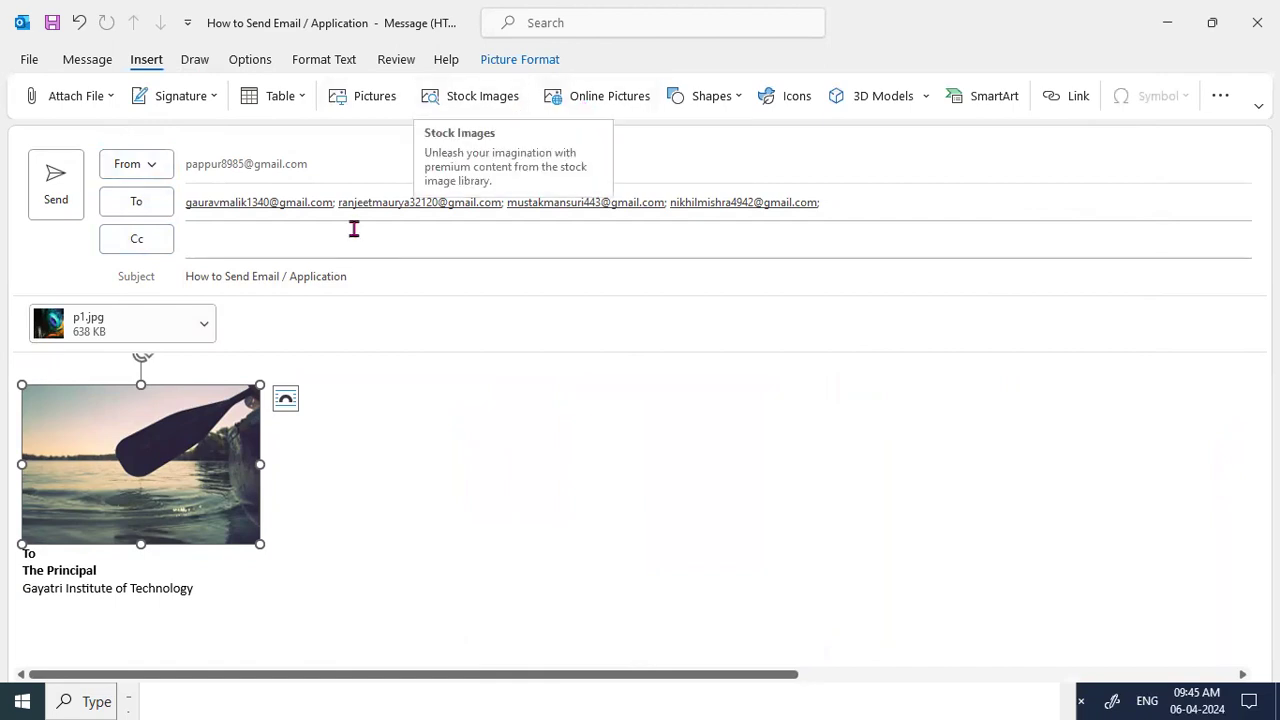
{"action": "key", "text": "Delete"}
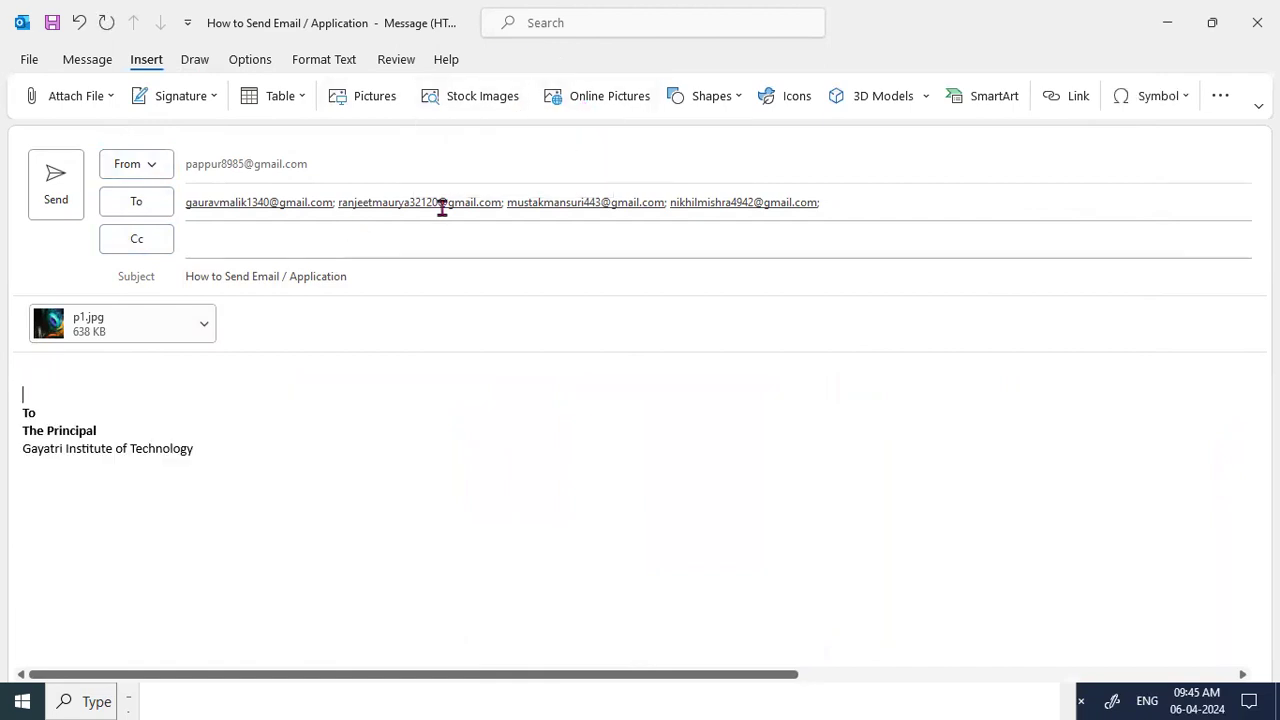
{"action": "left_click", "coordinate": [586, 108]}
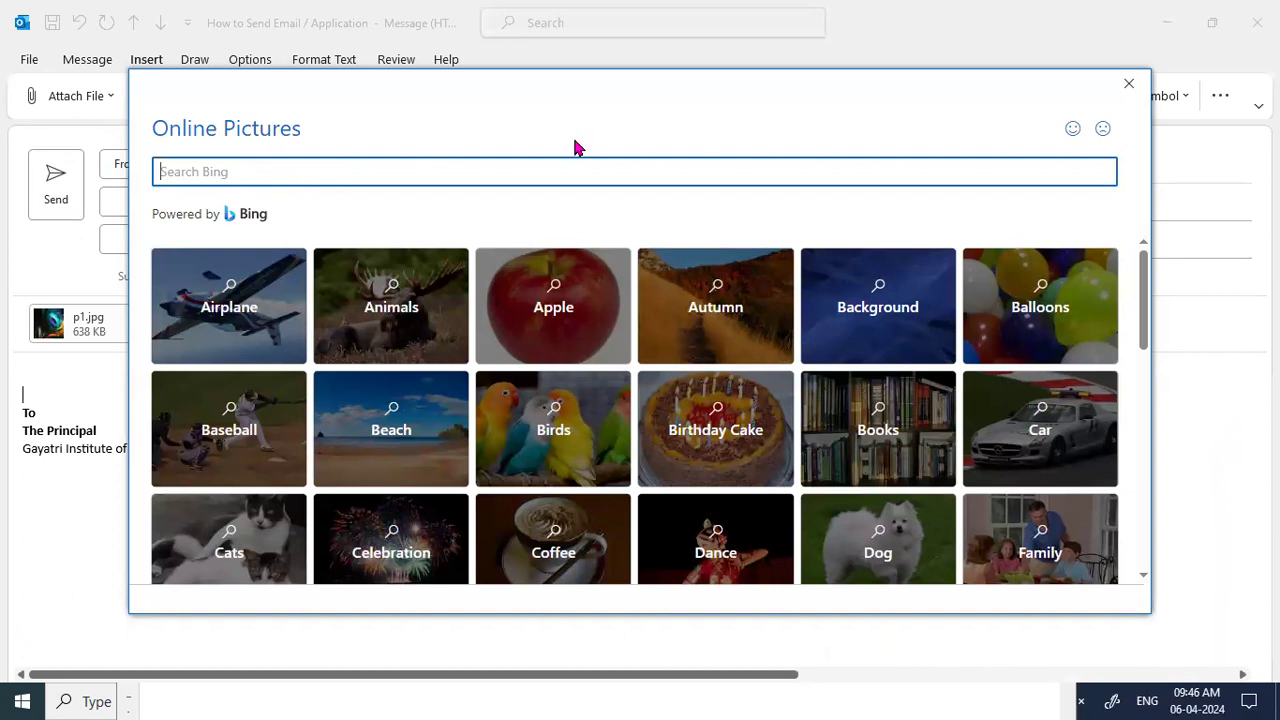
{"action": "left_click", "coordinate": [1128, 84]}
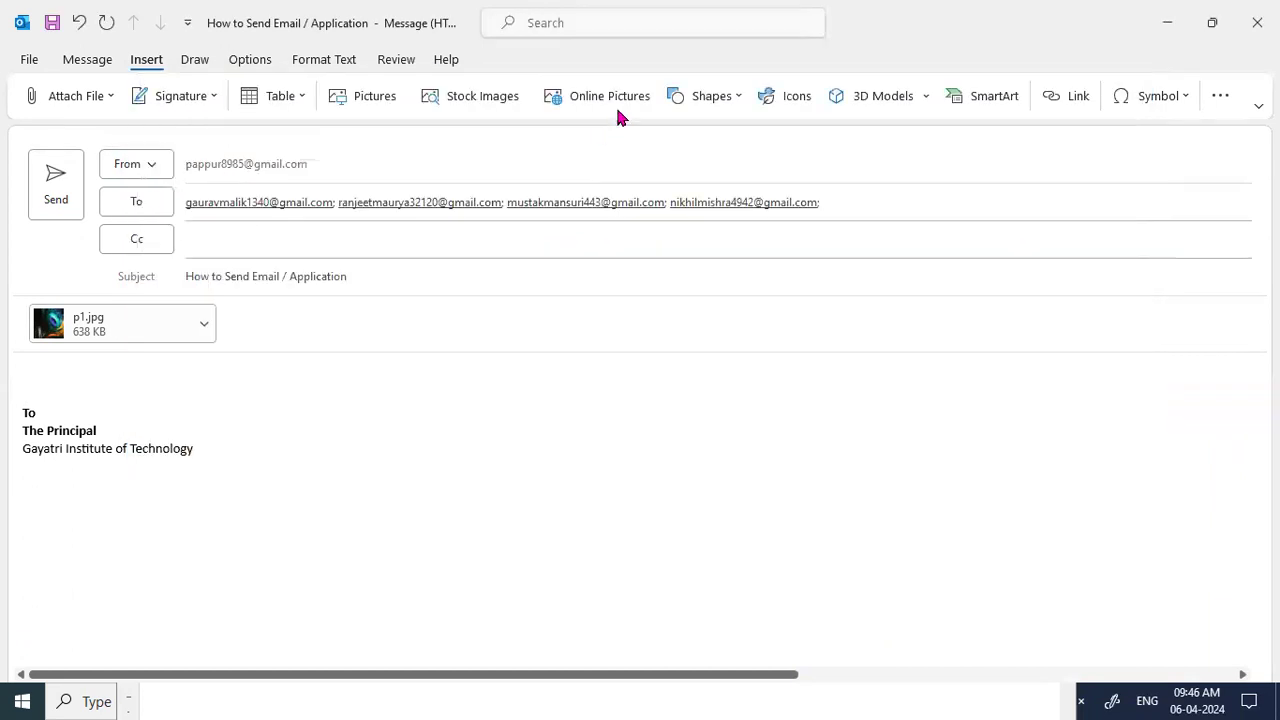
{"action": "left_click", "coordinate": [733, 97]}
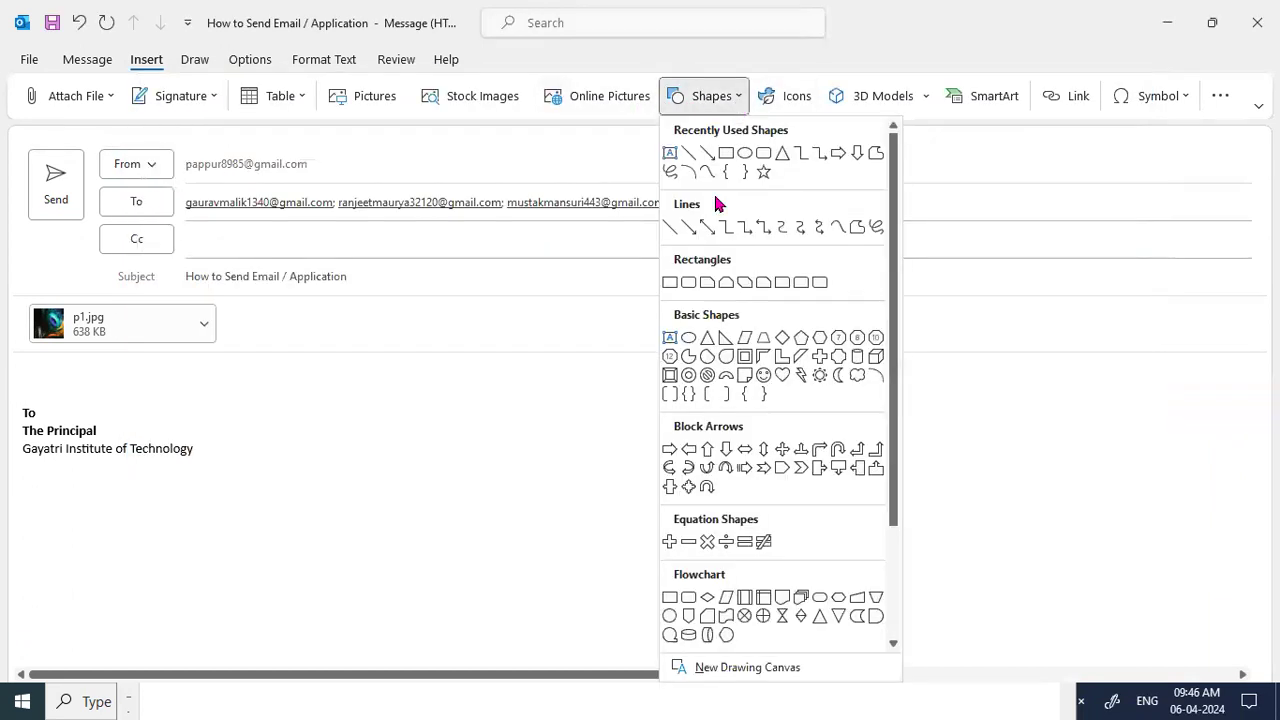
{"action": "scroll", "coordinate": [713, 338], "scroll_direction": "down", "scroll_amount": 3}
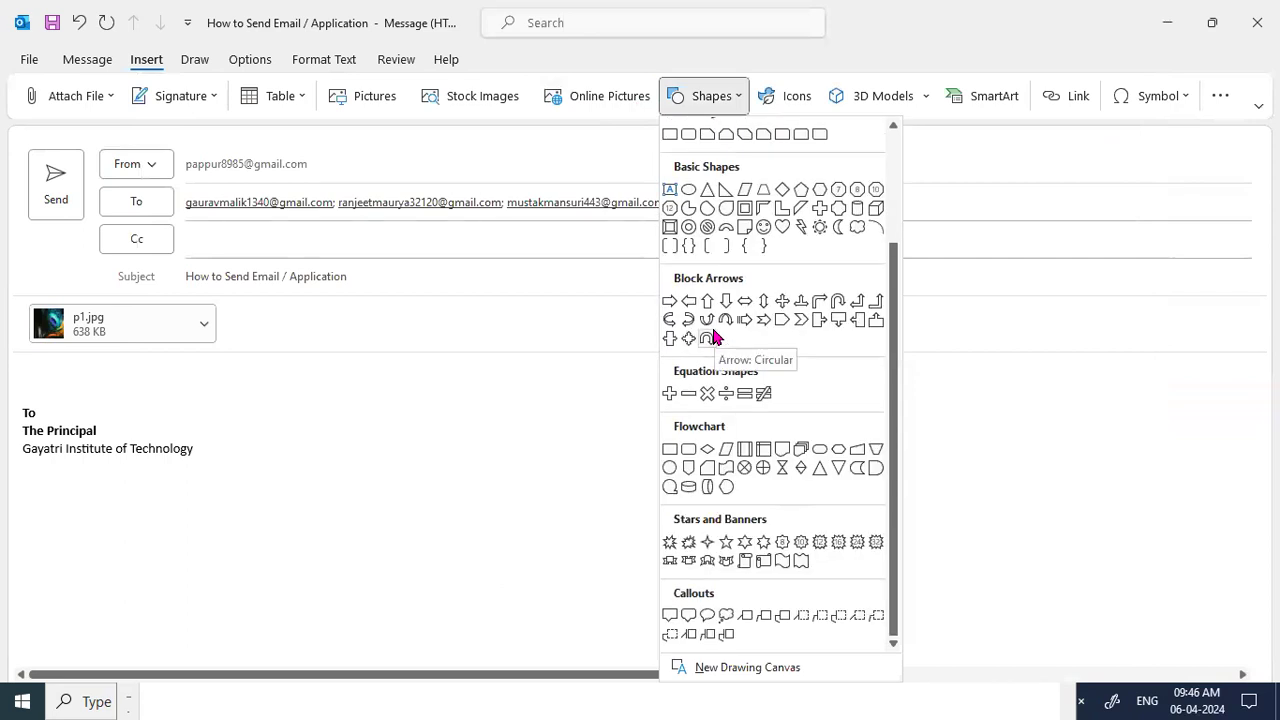
{"action": "scroll", "coordinate": [713, 338], "scroll_direction": "up", "scroll_amount": 3}
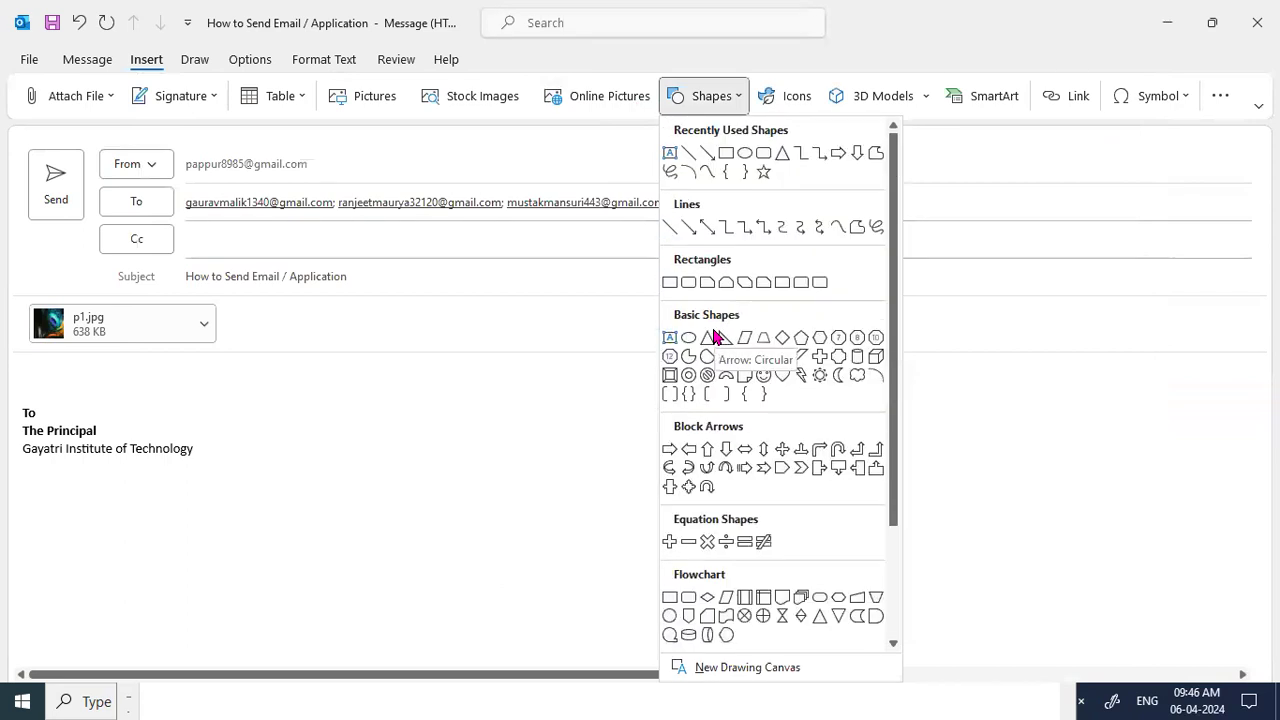
{"action": "left_click", "coordinate": [815, 281]}
{"action": "left_click_drag", "start_coordinate": [246, 382], "coordinate": [590, 535]}
{"action": "mouse_move", "coordinate": [483, 466]}
{"action": "left_mouse_down"}
{"action": "mouse_move", "coordinate": [300, 449]}
{"action": "mouse_move", "coordinate": [597, 520]}
{"action": "mouse_move", "coordinate": [611, 506]}
{"action": "left_mouse_up"}
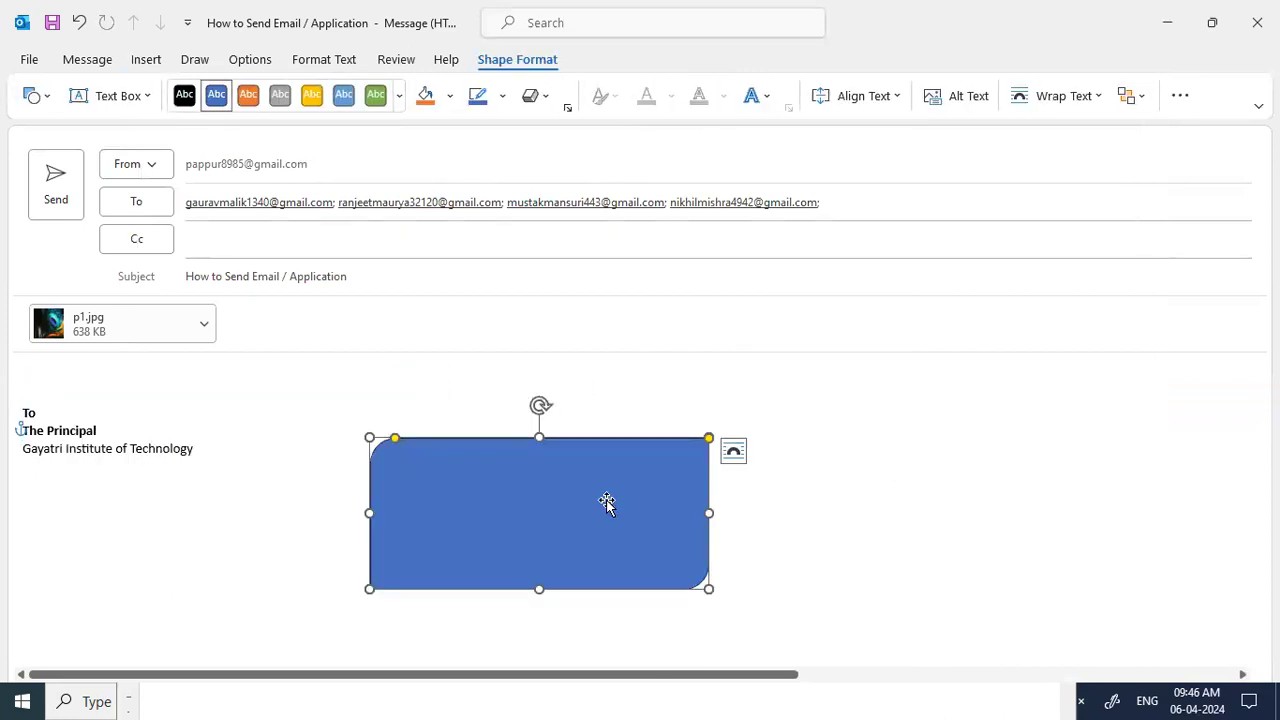
{"action": "key", "text": "Delete"}
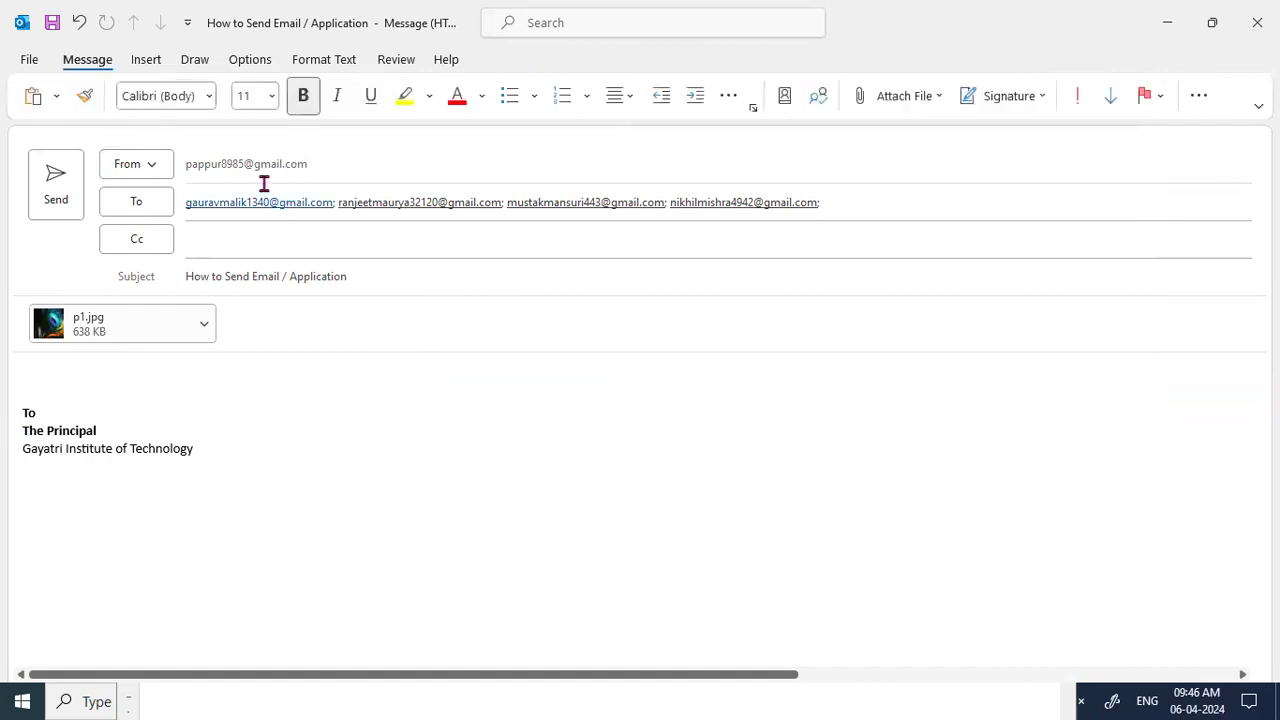
Open the Icons collection in Stock Images from the Insert tab and scroll through the icon grid.
{"action": "left_click", "coordinate": [146, 60]}
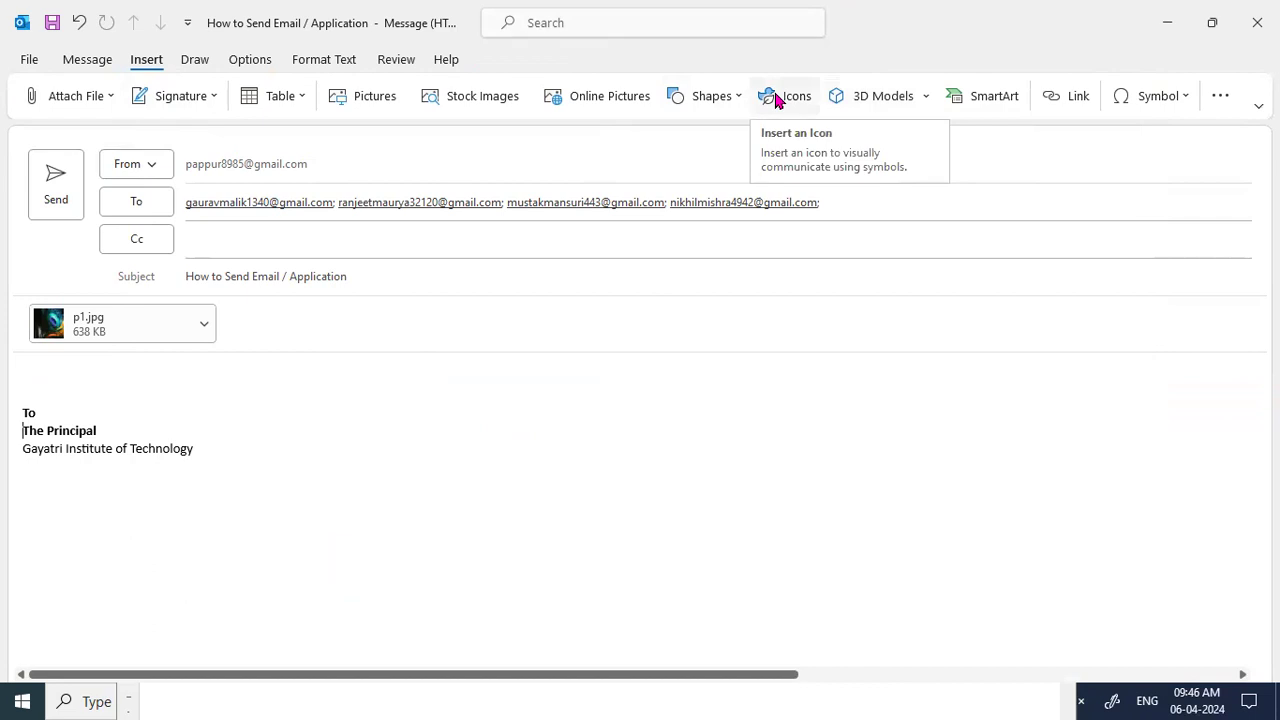
{"action": "left_click", "coordinate": [777, 100]}
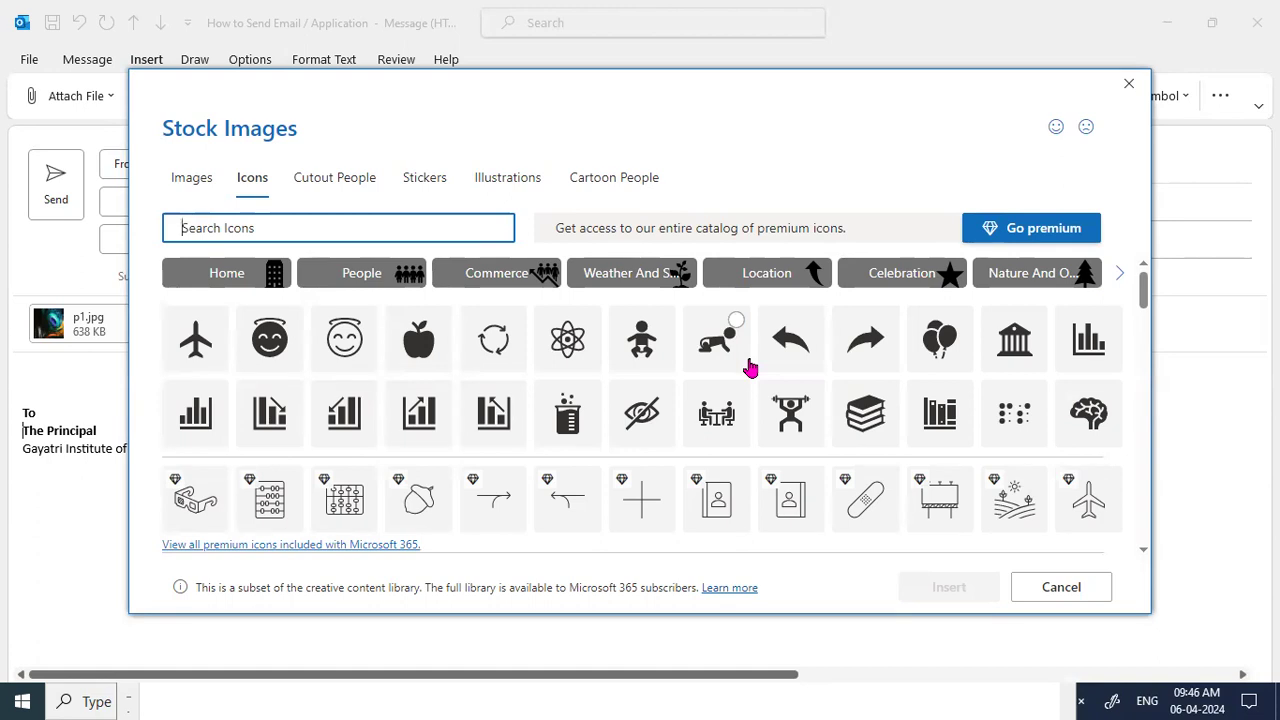
{"action": "scroll", "coordinate": [750, 368], "scroll_direction": "down", "scroll_amount": 5}
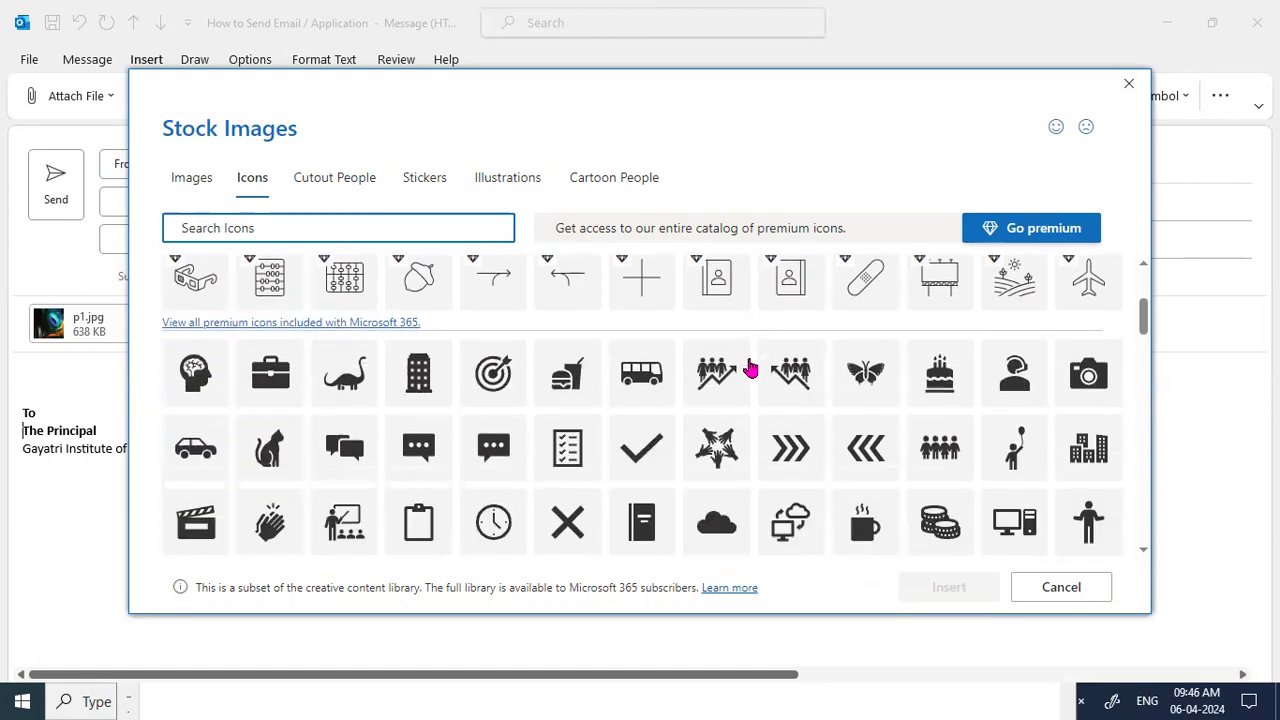
{"action": "scroll", "coordinate": [750, 367], "scroll_direction": "down", "scroll_amount": 10}
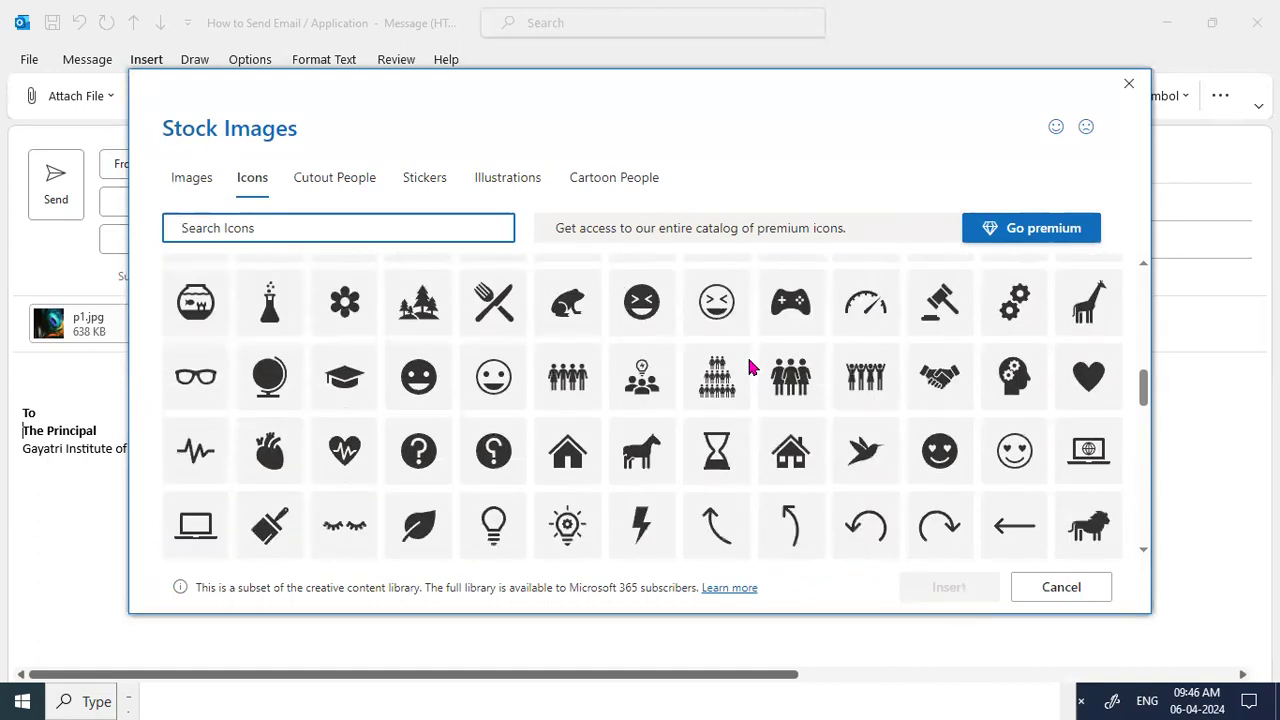
{"action": "scroll", "coordinate": [750, 368], "scroll_direction": "down", "scroll_amount": 10}
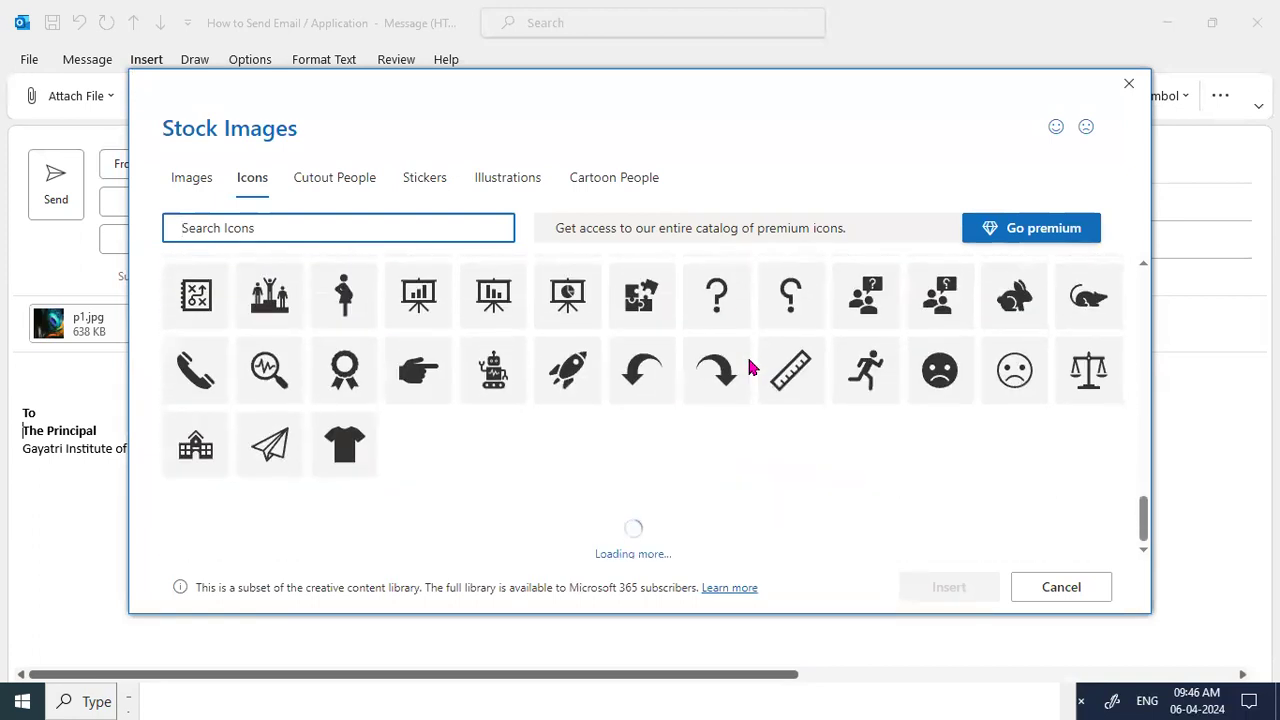
{"action": "scroll", "coordinate": [750, 368], "scroll_direction": "down", "scroll_amount": 2}
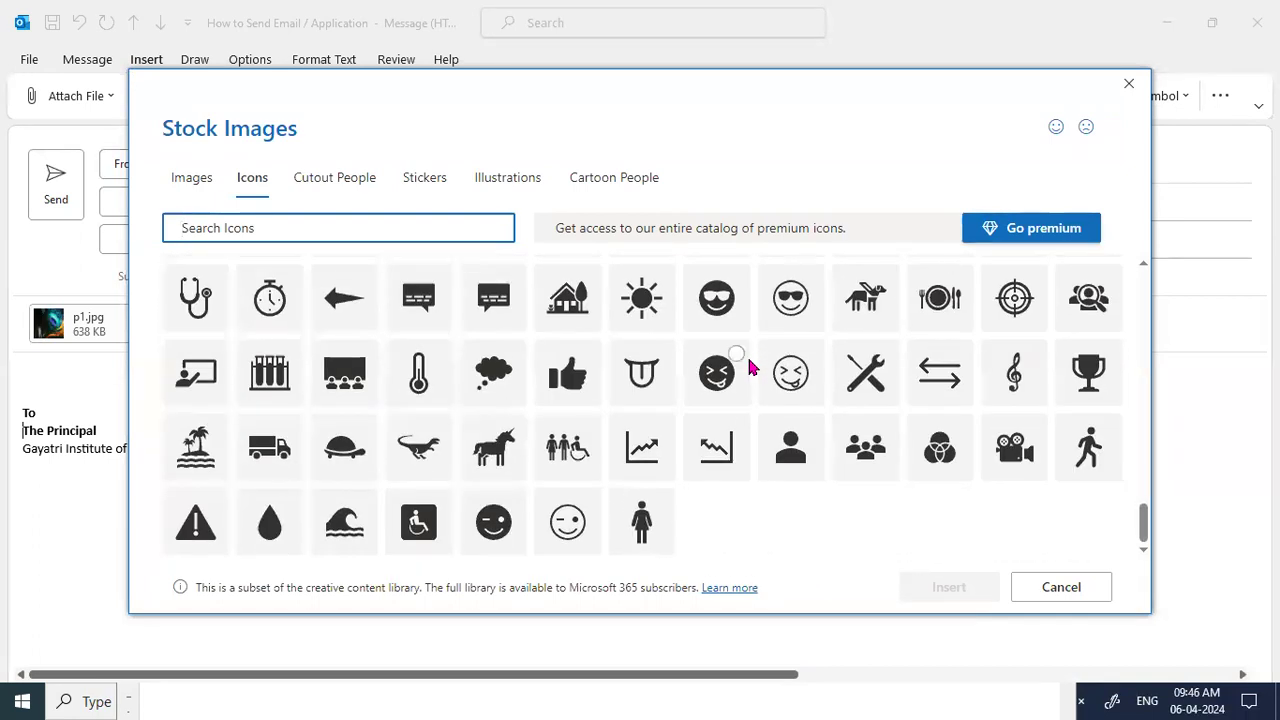
{"action": "scroll", "coordinate": [750, 368], "scroll_direction": "up", "scroll_amount": 8}
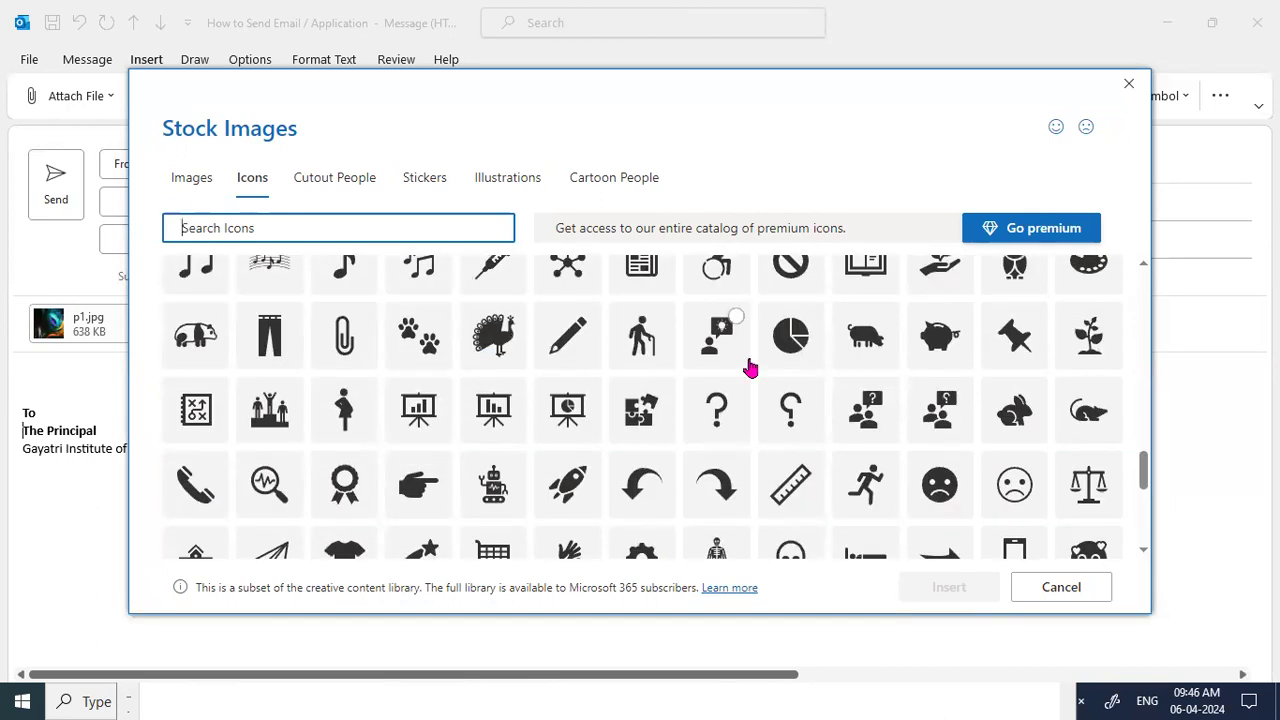
Switch between Images, Icons and Cutout People, then select the man-in-suit cutout.
{"action": "left_click", "coordinate": [181, 185]}
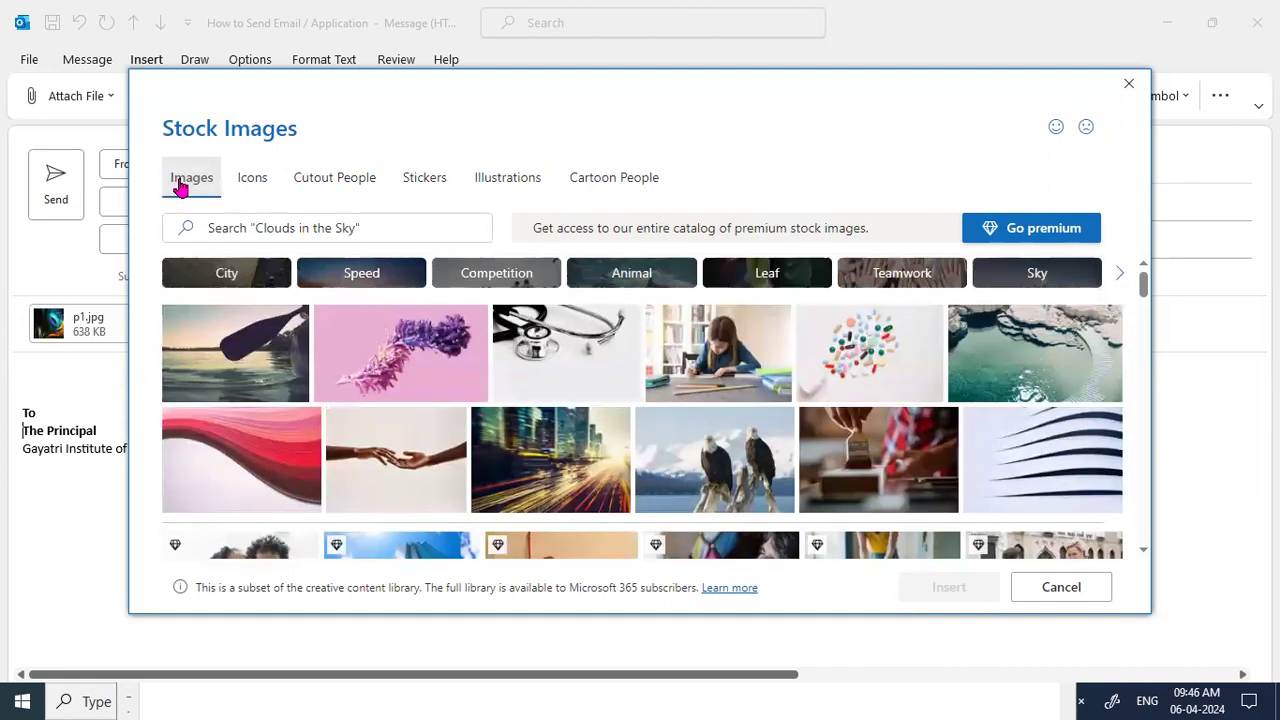
{"action": "left_click", "coordinate": [249, 189]}
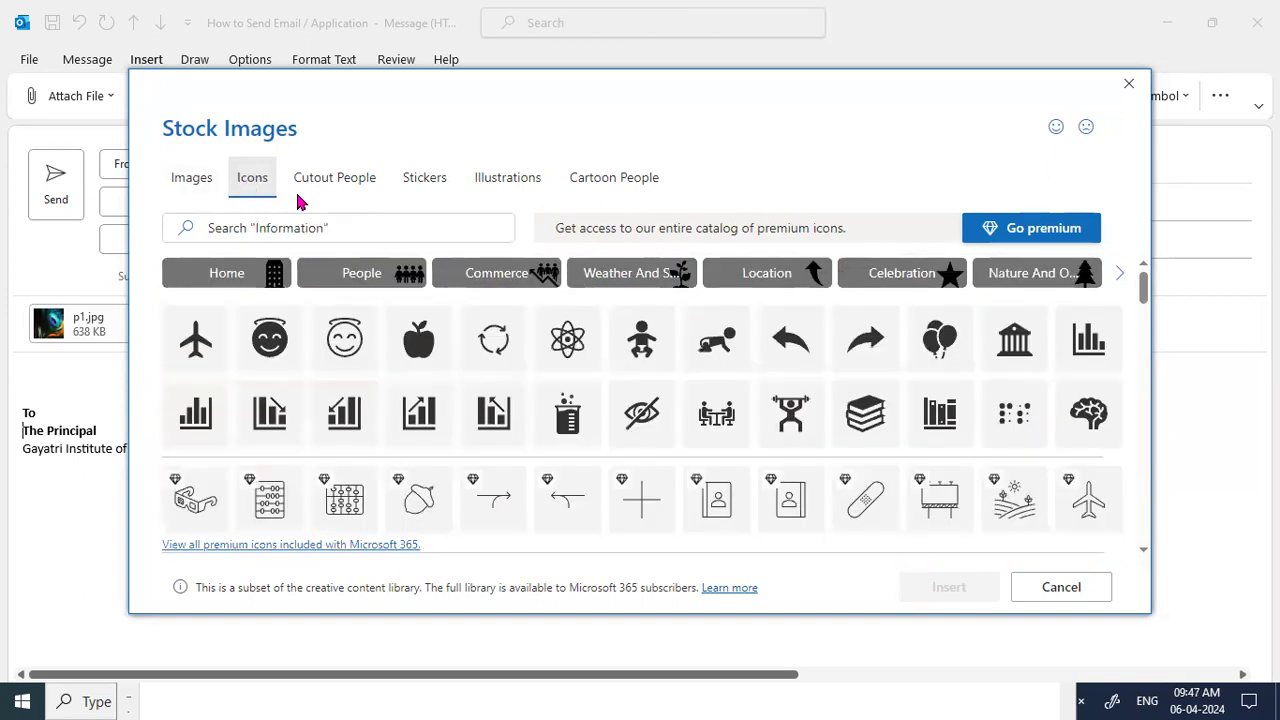
{"action": "left_click", "coordinate": [349, 189]}
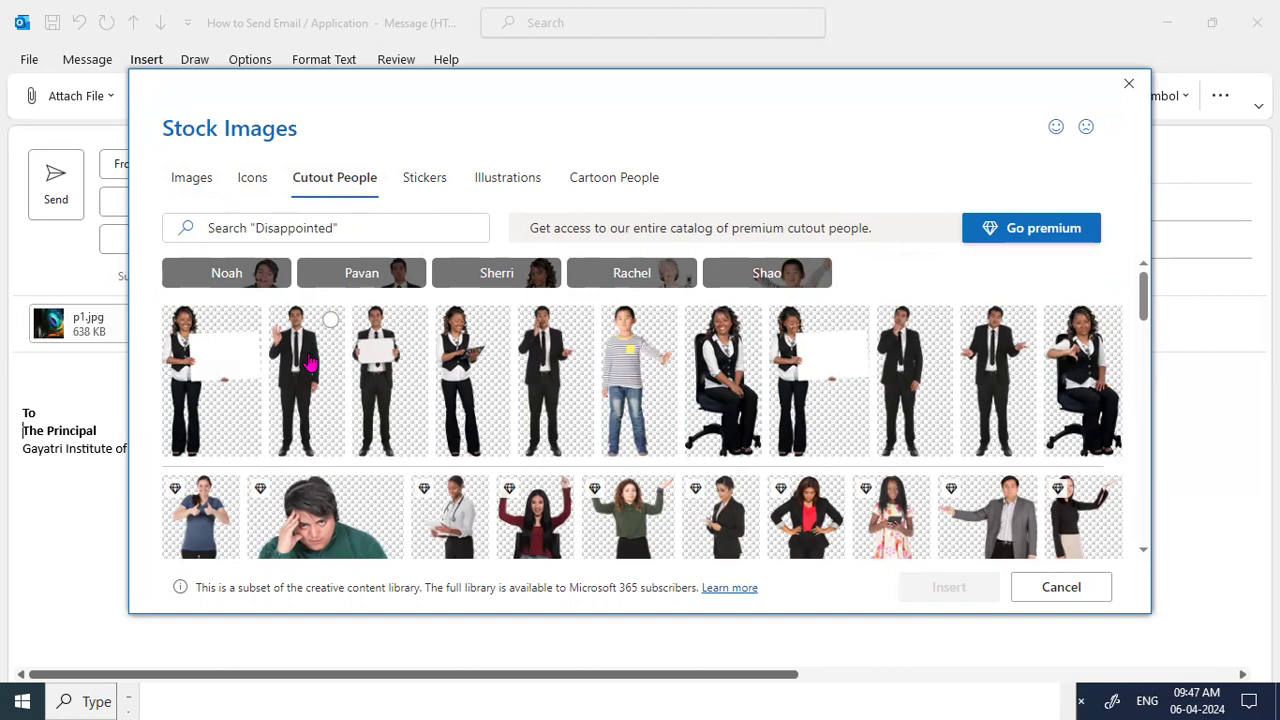
{"action": "left_click", "coordinate": [555, 388]}
Insert the selected suited-man cutout into the message body.
{"action": "left_click", "coordinate": [949, 596]}
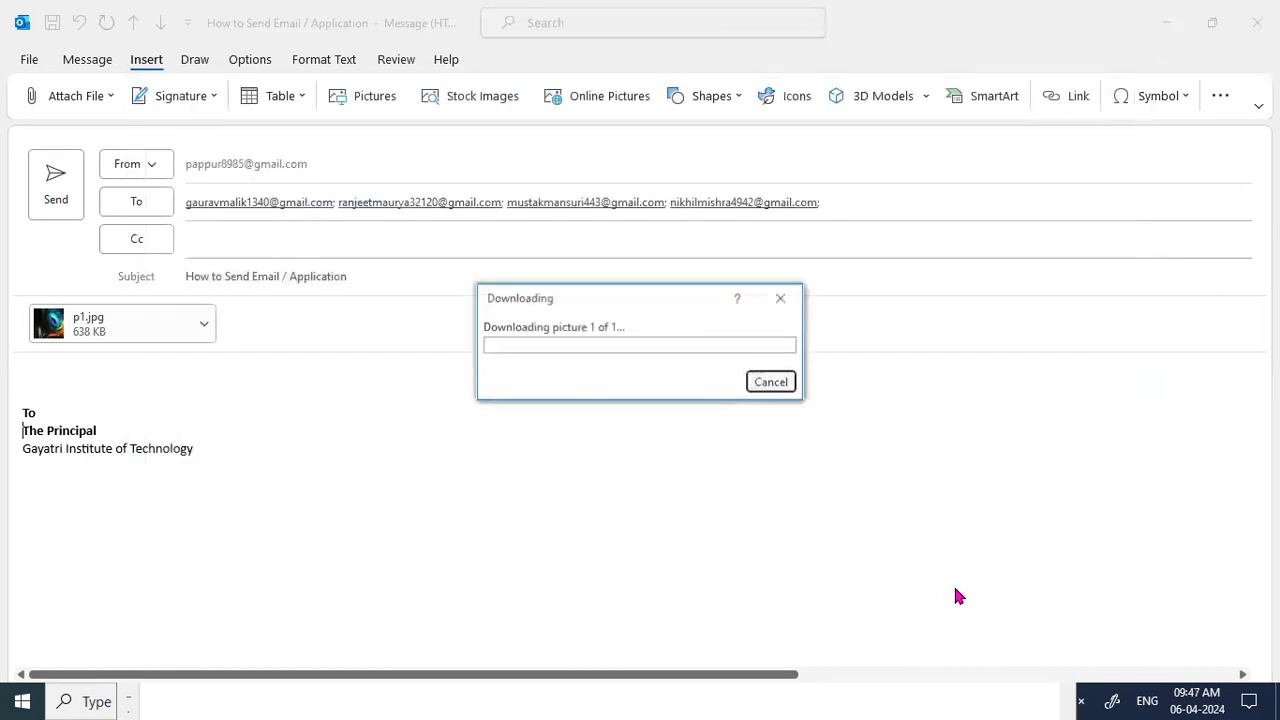
{"action": "scroll", "coordinate": [580, 537], "scroll_direction": "down", "scroll_amount": 3}
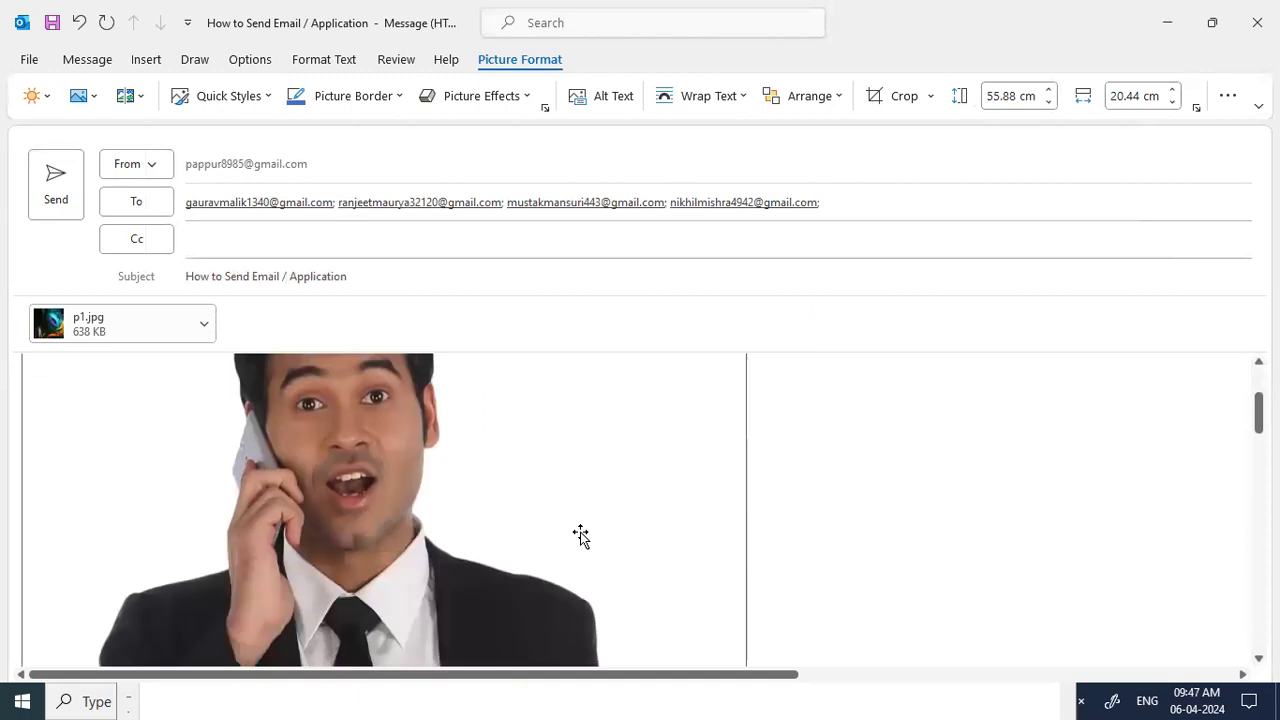
{"action": "scroll", "coordinate": [580, 537], "scroll_direction": "up", "scroll_amount": 2}
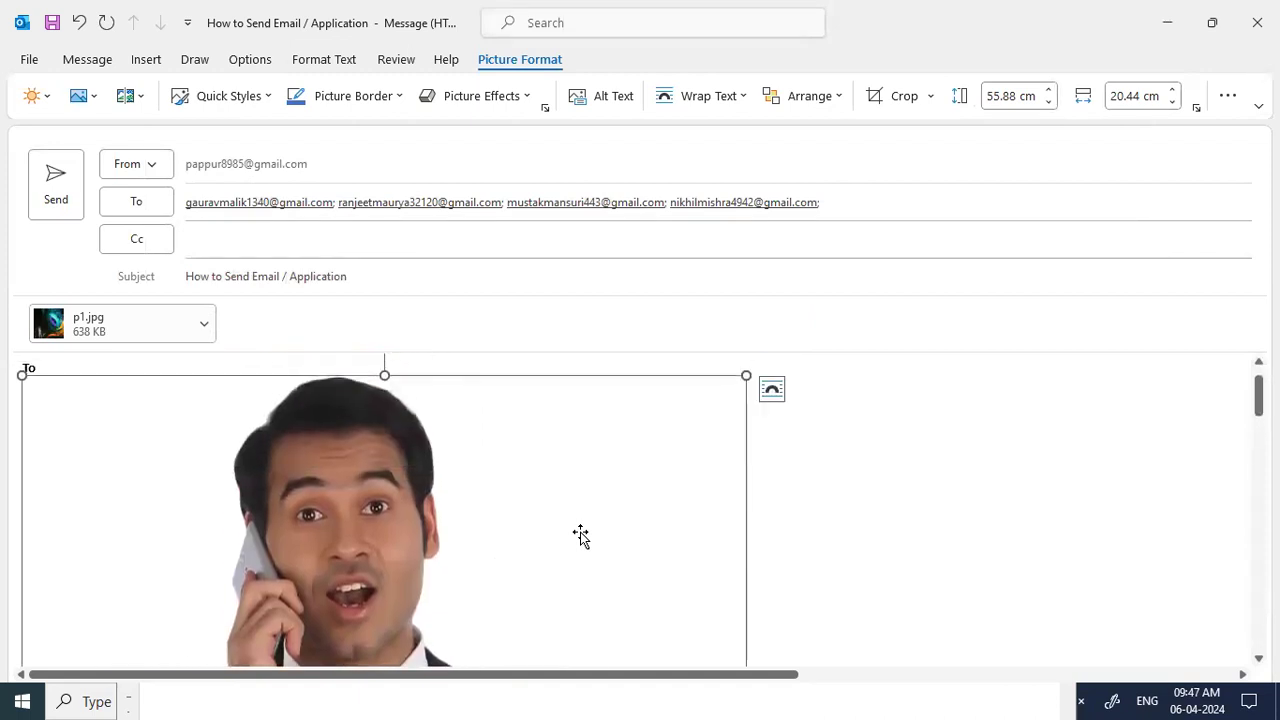
{"action": "scroll", "coordinate": [580, 535], "scroll_direction": "down", "scroll_amount": 2}
{"action": "scroll", "coordinate": [580, 534], "scroll_direction": "up", "scroll_amount": 1}
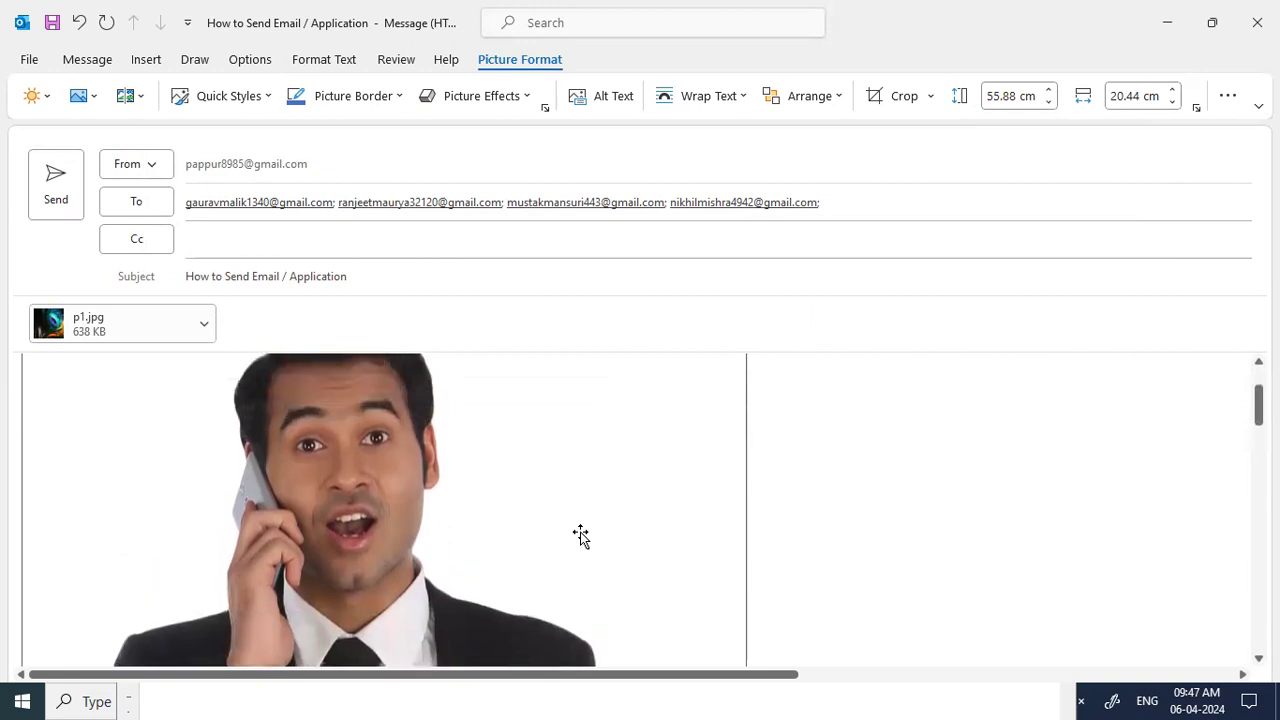
{"action": "scroll", "coordinate": [100, 410], "scroll_direction": "up", "scroll_amount": 2}
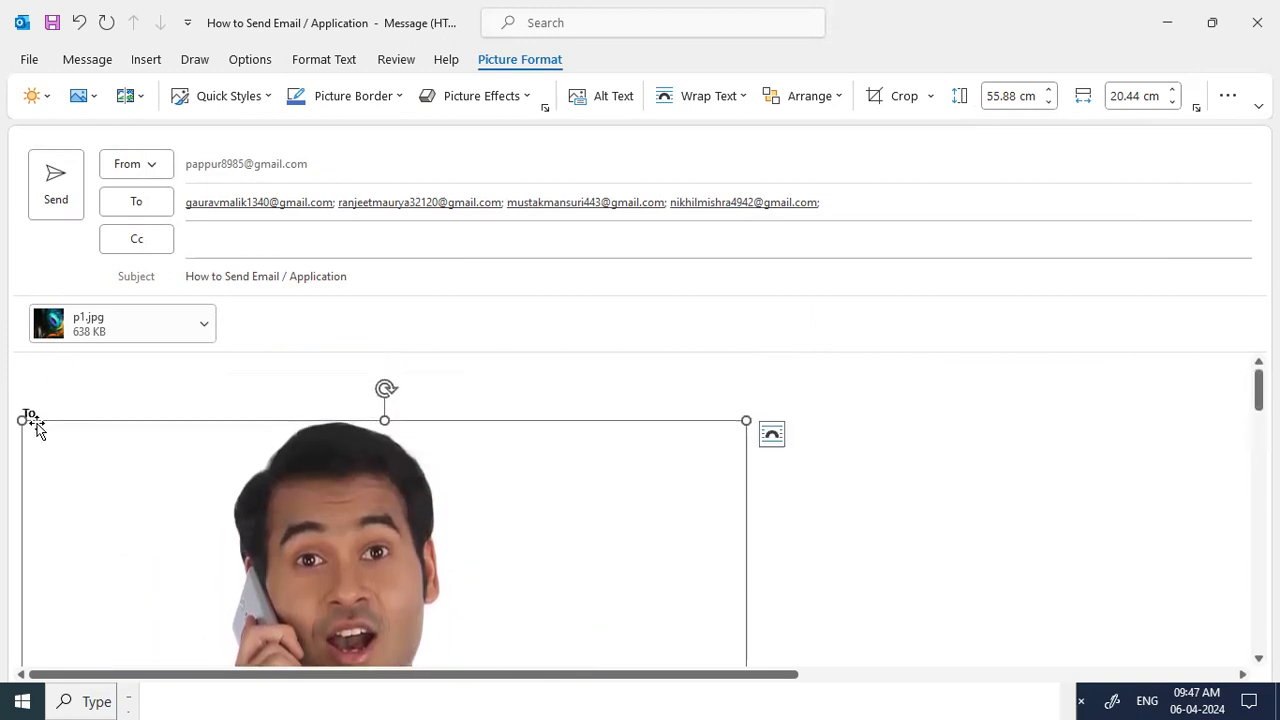
Shrink the inserted cutout picture by dragging its corner.
{"action": "left_click_drag", "start_coordinate": [22, 414], "coordinate": [451, 660]}
{"action": "scroll", "coordinate": [430, 587], "scroll_direction": "down", "scroll_amount": 4}
{"action": "scroll", "coordinate": [400, 552], "scroll_direction": "up", "scroll_amount": 5}
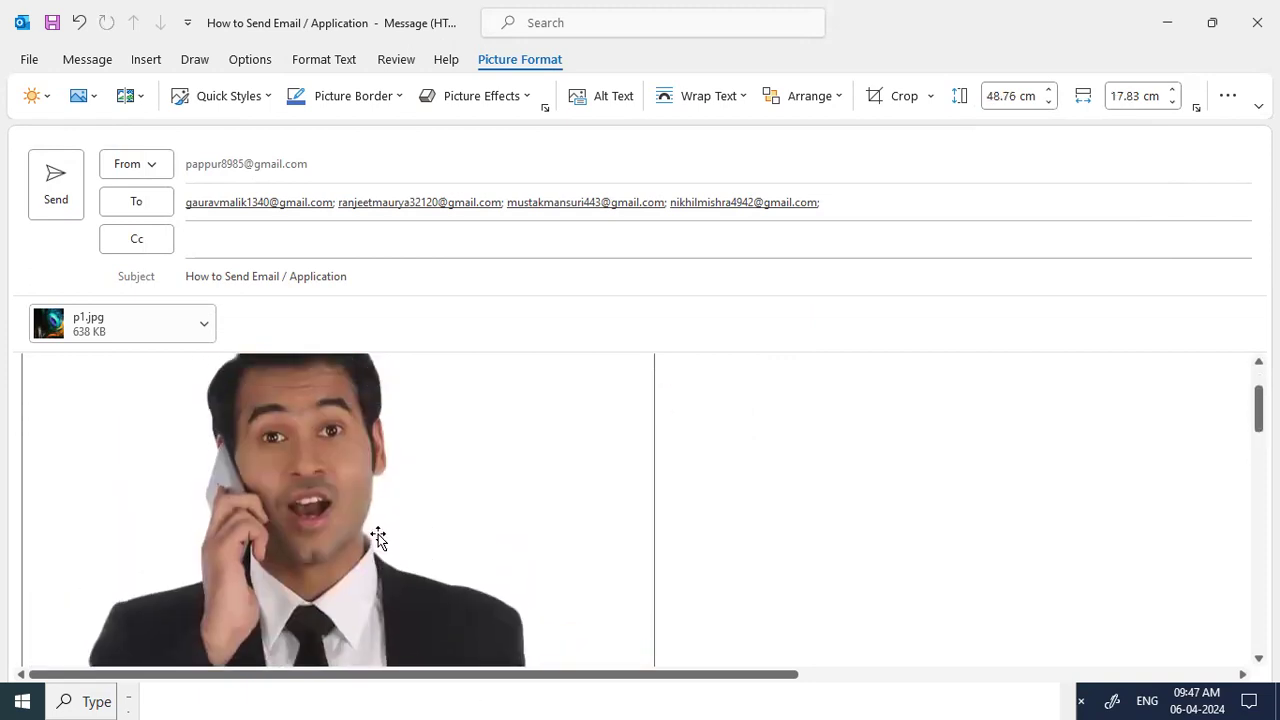
{"action": "scroll", "coordinate": [378, 534], "scroll_direction": "up", "scroll_amount": 1}
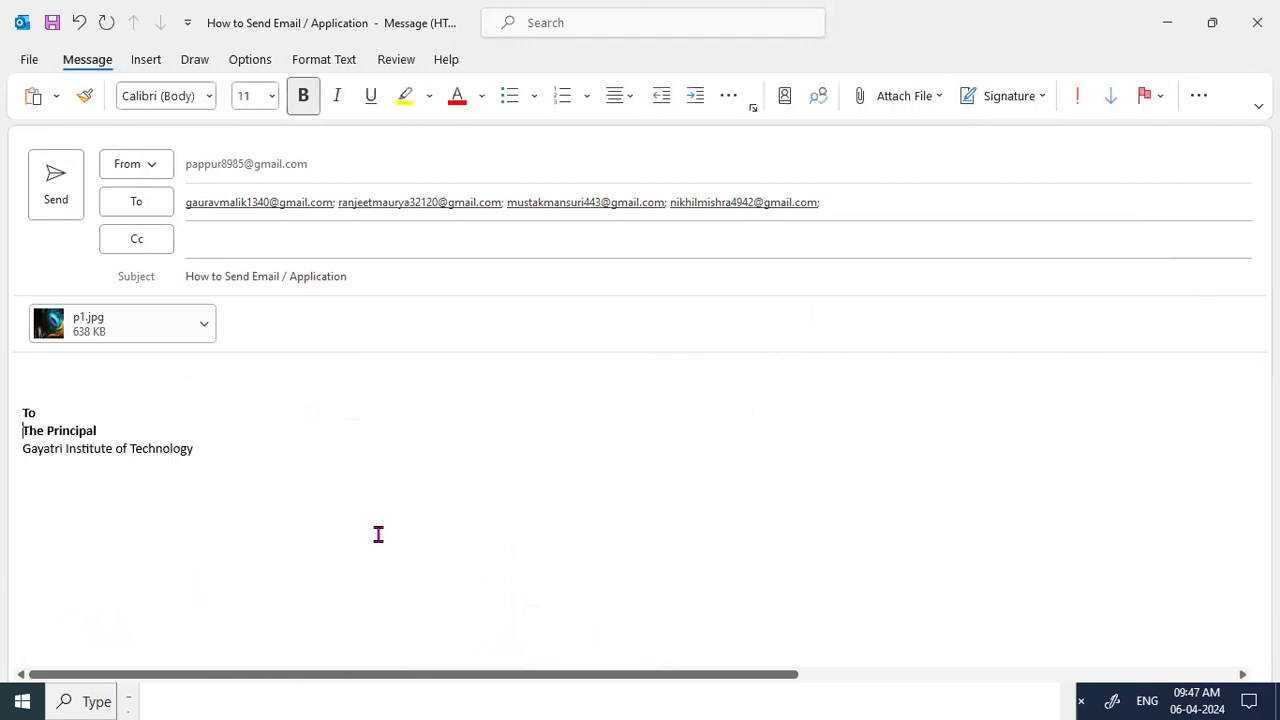
Open the online 3D Models gallery from the Insert tab and browse its categories.
{"action": "left_click", "coordinate": [146, 62]}
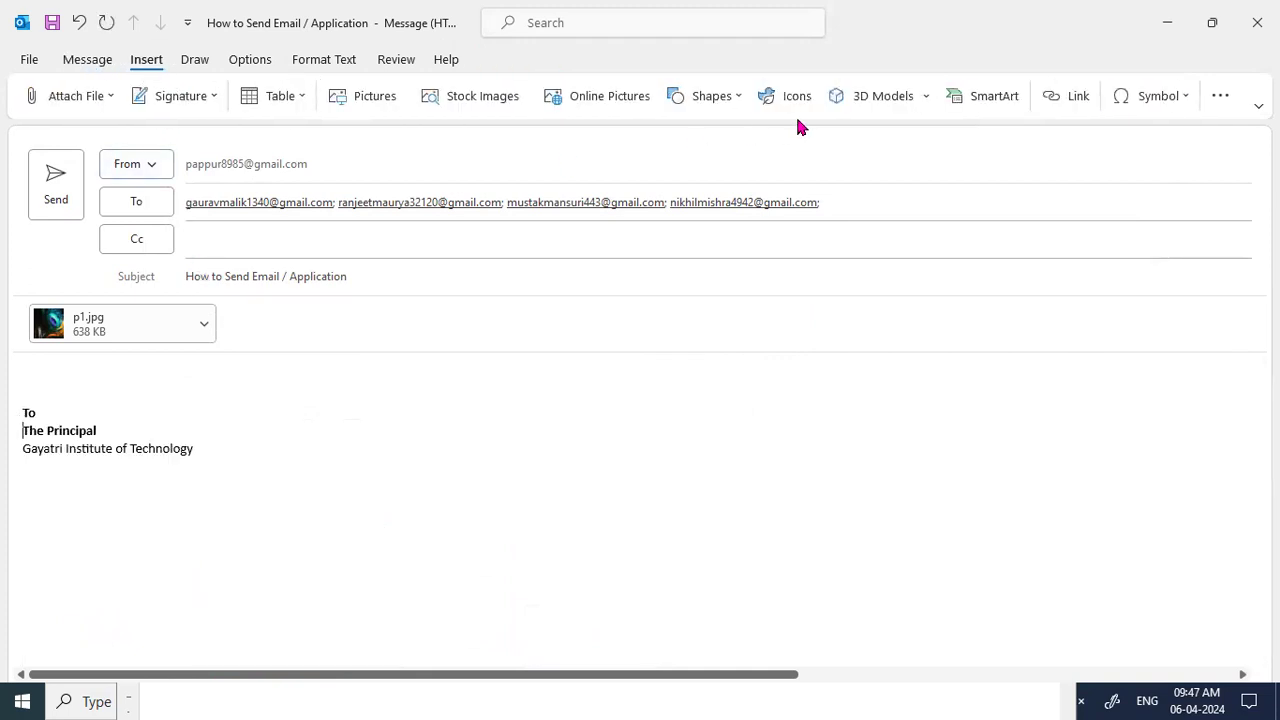
{"action": "left_click", "coordinate": [877, 99]}
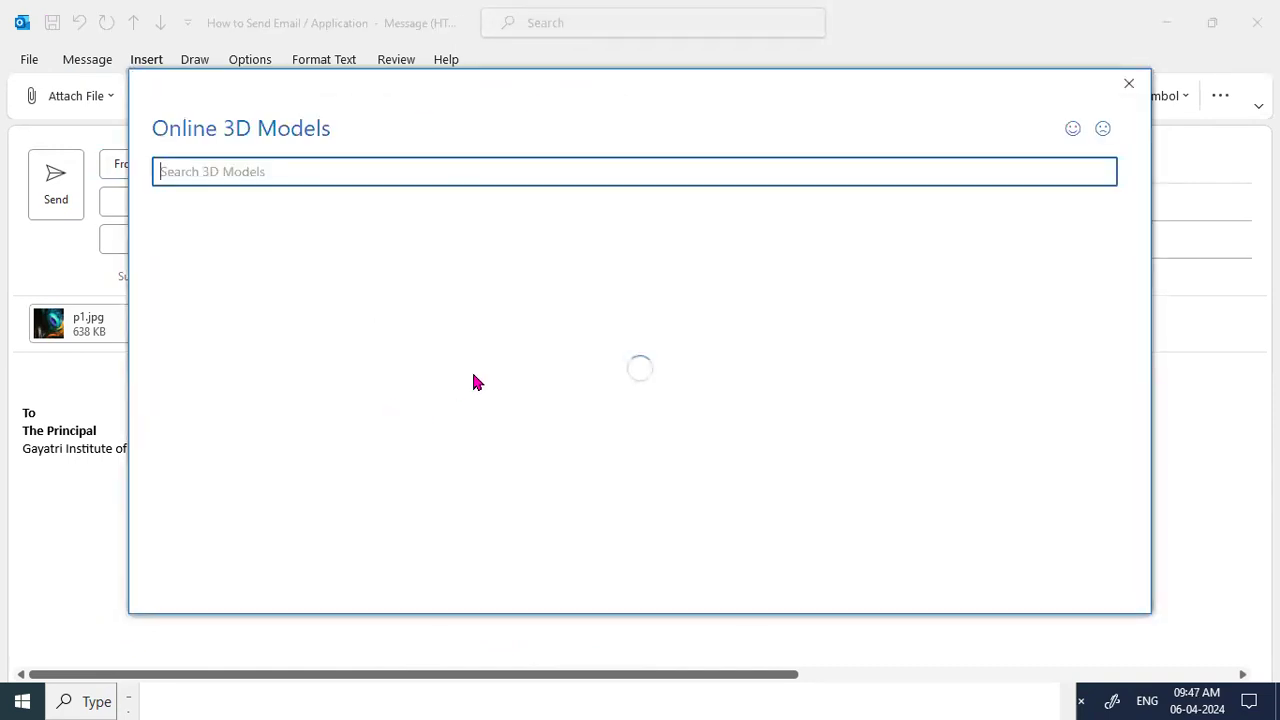
{"action": "scroll", "coordinate": [537, 447], "scroll_direction": "down", "scroll_amount": 2}
{"action": "scroll", "coordinate": [537, 447], "scroll_direction": "down", "scroll_amount": 1}
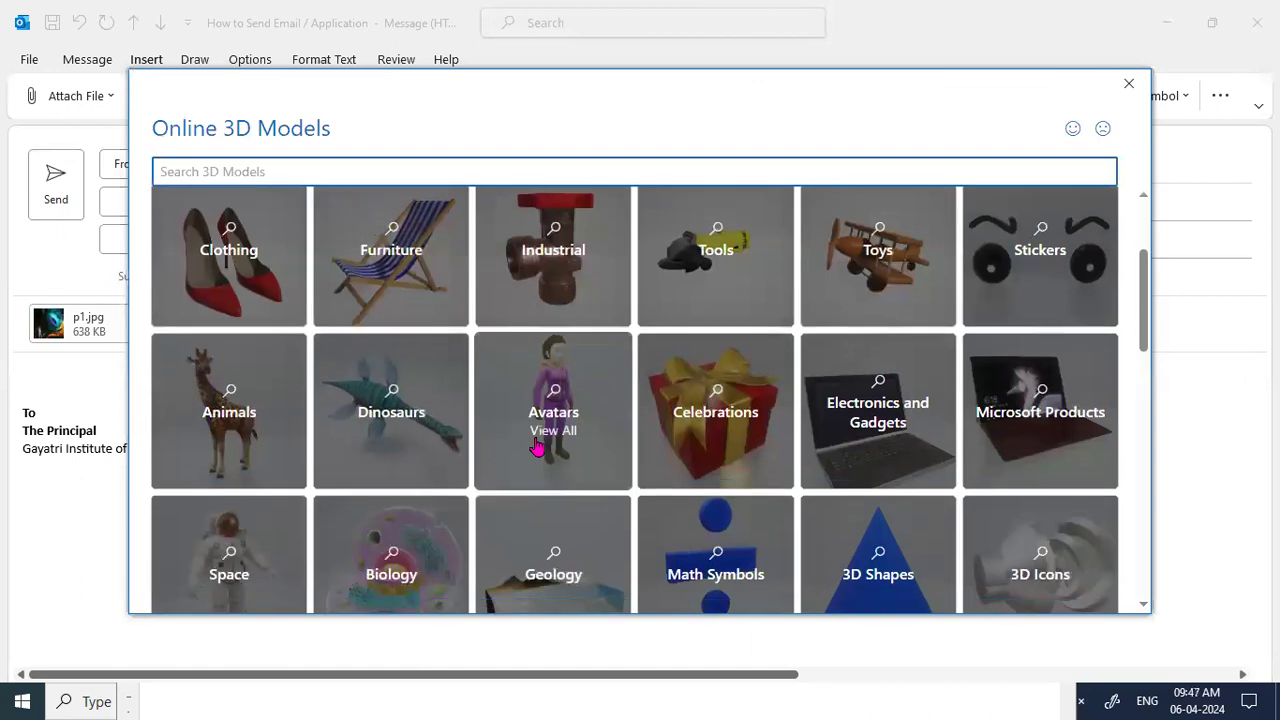
{"action": "scroll", "coordinate": [537, 447], "scroll_direction": "up", "scroll_amount": 3}
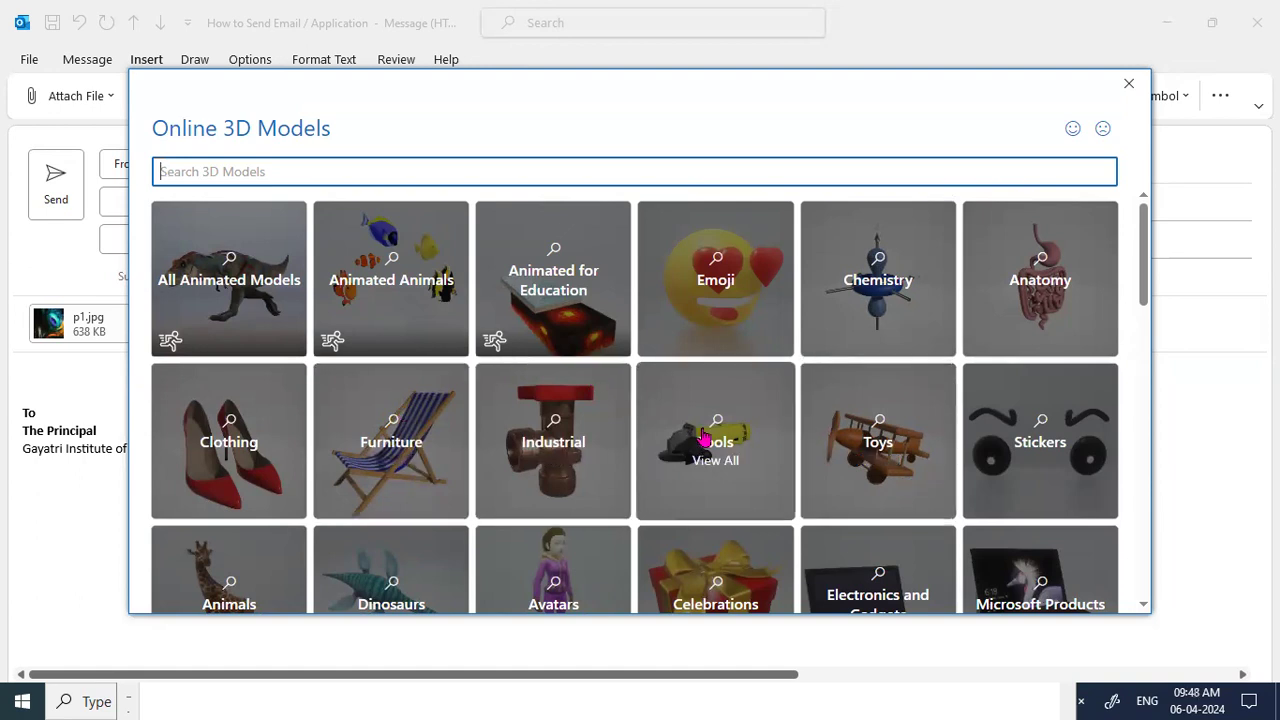
{"action": "scroll", "coordinate": [710, 437], "scroll_direction": "down", "scroll_amount": 1}
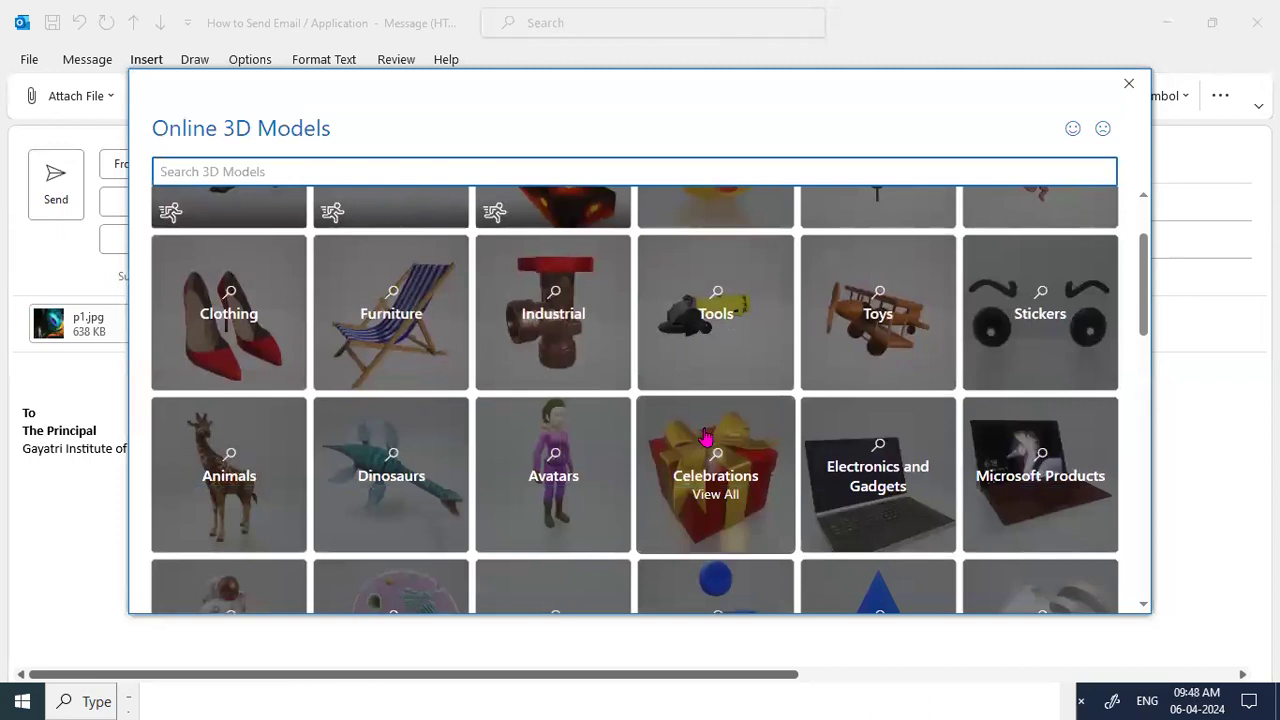
{"action": "scroll", "coordinate": [705, 437], "scroll_direction": "up", "scroll_amount": 1}
{"action": "scroll", "coordinate": [705, 437], "scroll_direction": "down", "scroll_amount": 1}
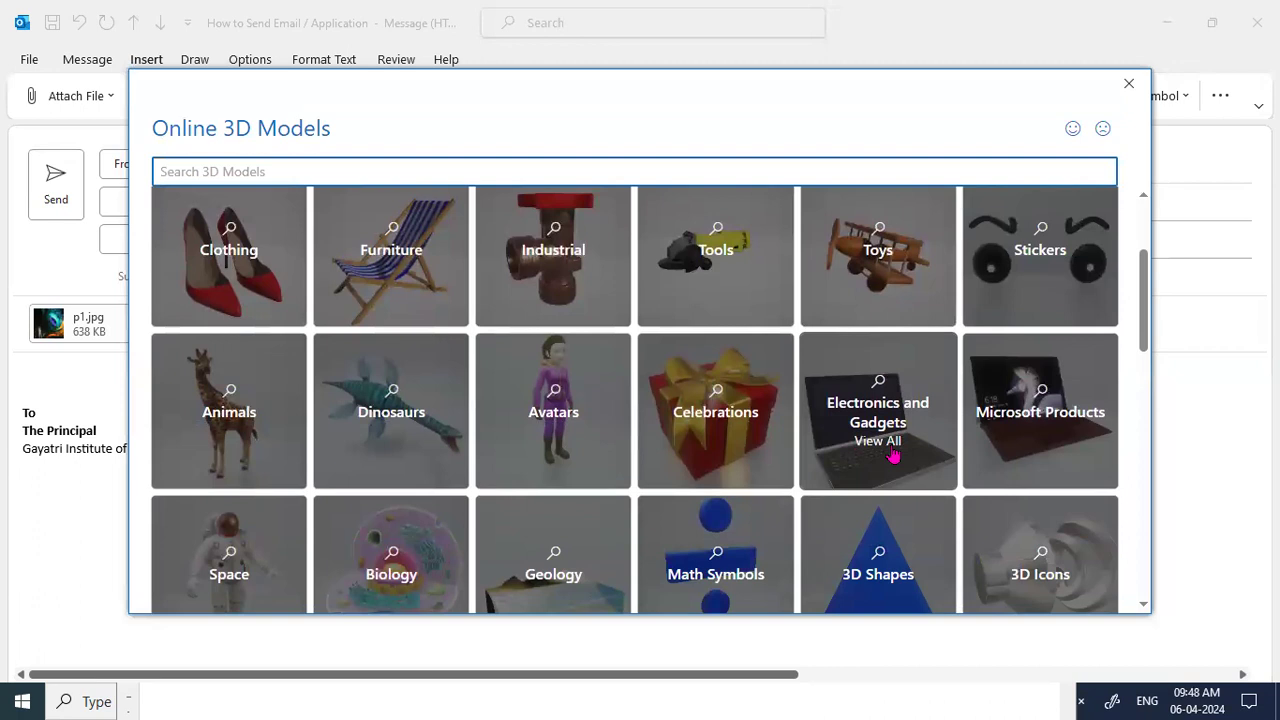
{"action": "scroll", "coordinate": [893, 455], "scroll_direction": "up", "scroll_amount": 1}
Insert the intestines model from the Anatomy collection.
{"action": "left_click", "coordinate": [1046, 285]}
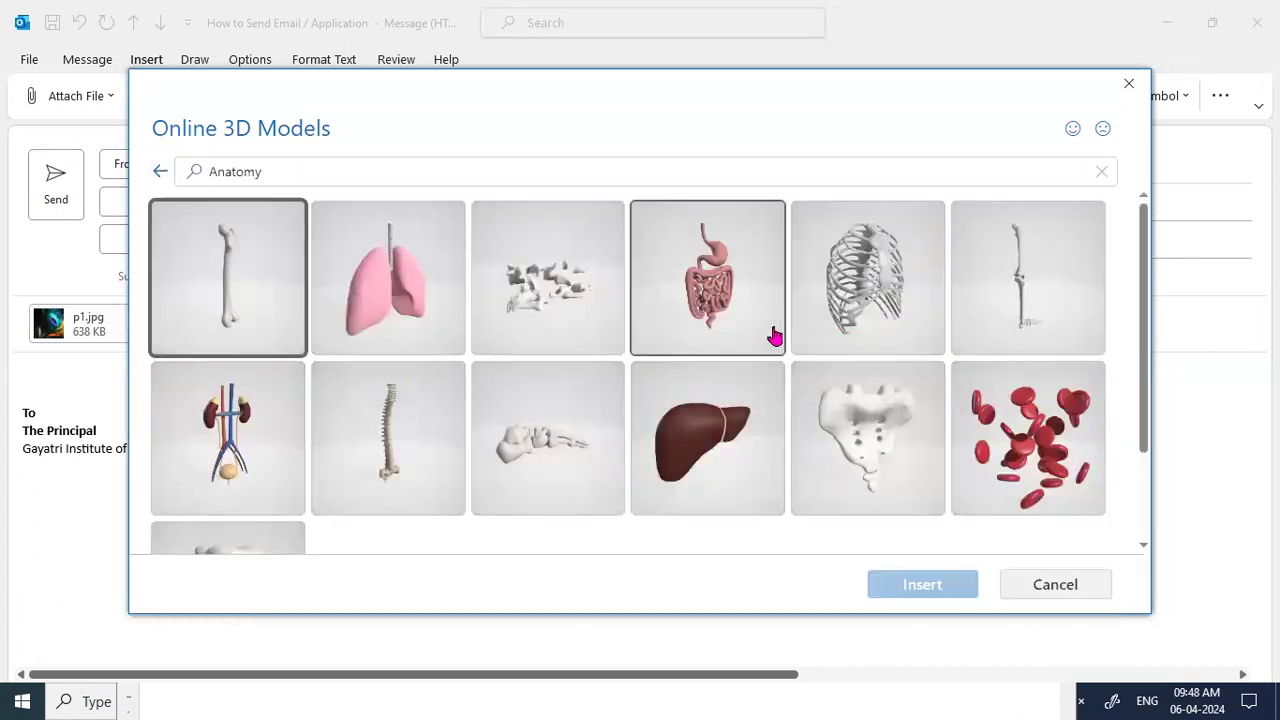
{"action": "scroll", "coordinate": [728, 327], "scroll_direction": "down", "scroll_amount": 1}
{"action": "scroll", "coordinate": [716, 302], "scroll_direction": "up", "scroll_amount": 1}
{"action": "left_click", "coordinate": [716, 302]}
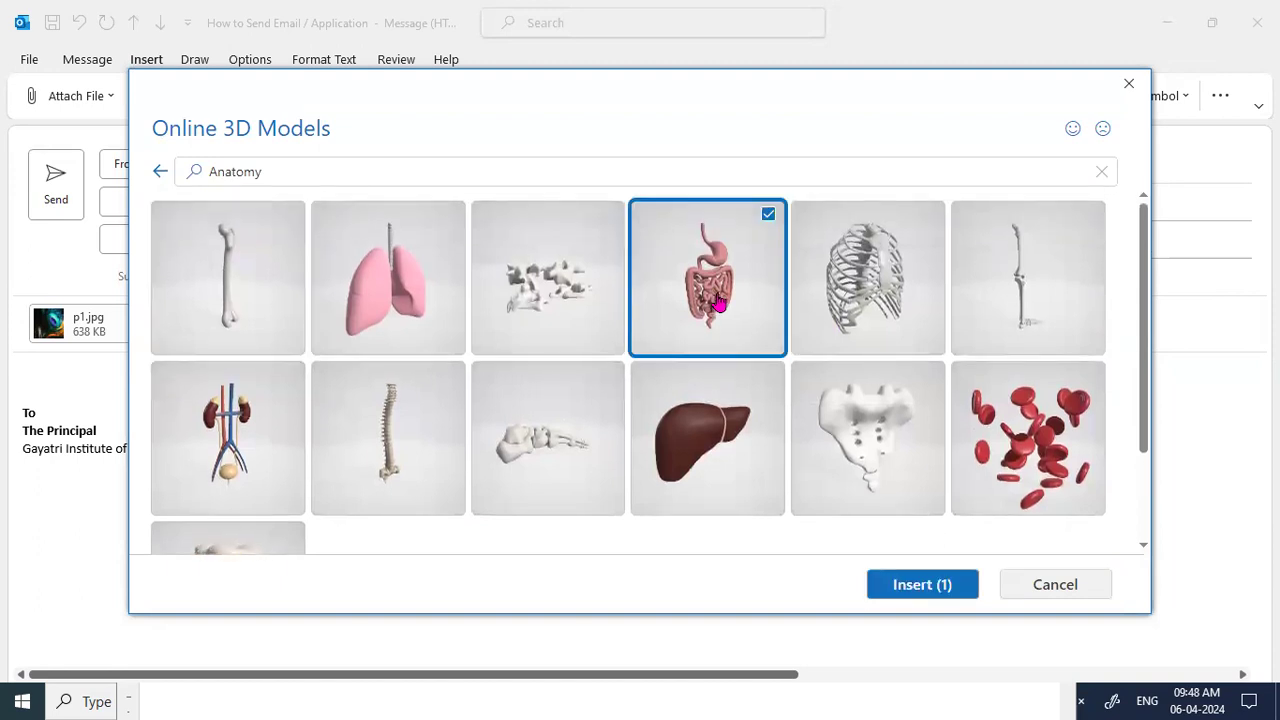
{"action": "left_click", "coordinate": [905, 584]}
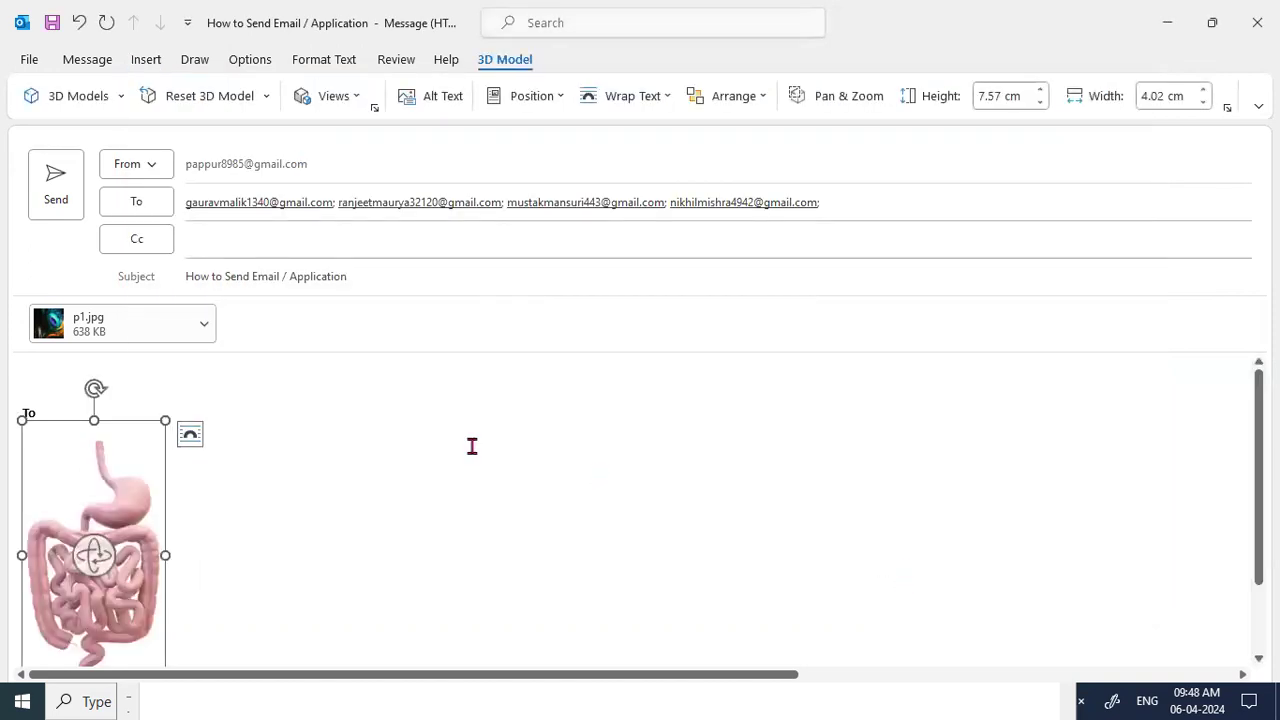
Enlarge the intestines model to 10.85 × 5.77 cm and collapse the ribbon.
{"action": "scroll", "coordinate": [472, 446], "scroll_direction": "up", "scroll_amount": 1}
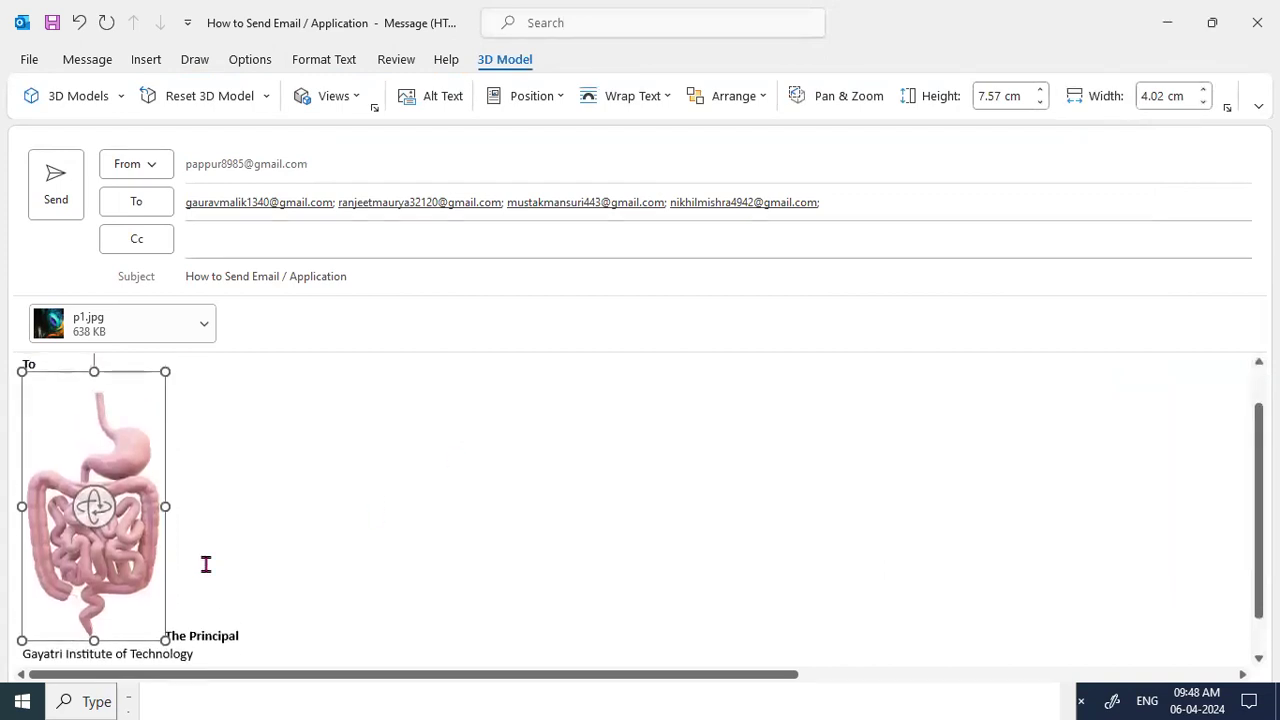
{"action": "left_click_drag", "start_coordinate": [182, 648], "coordinate": [221, 654]}
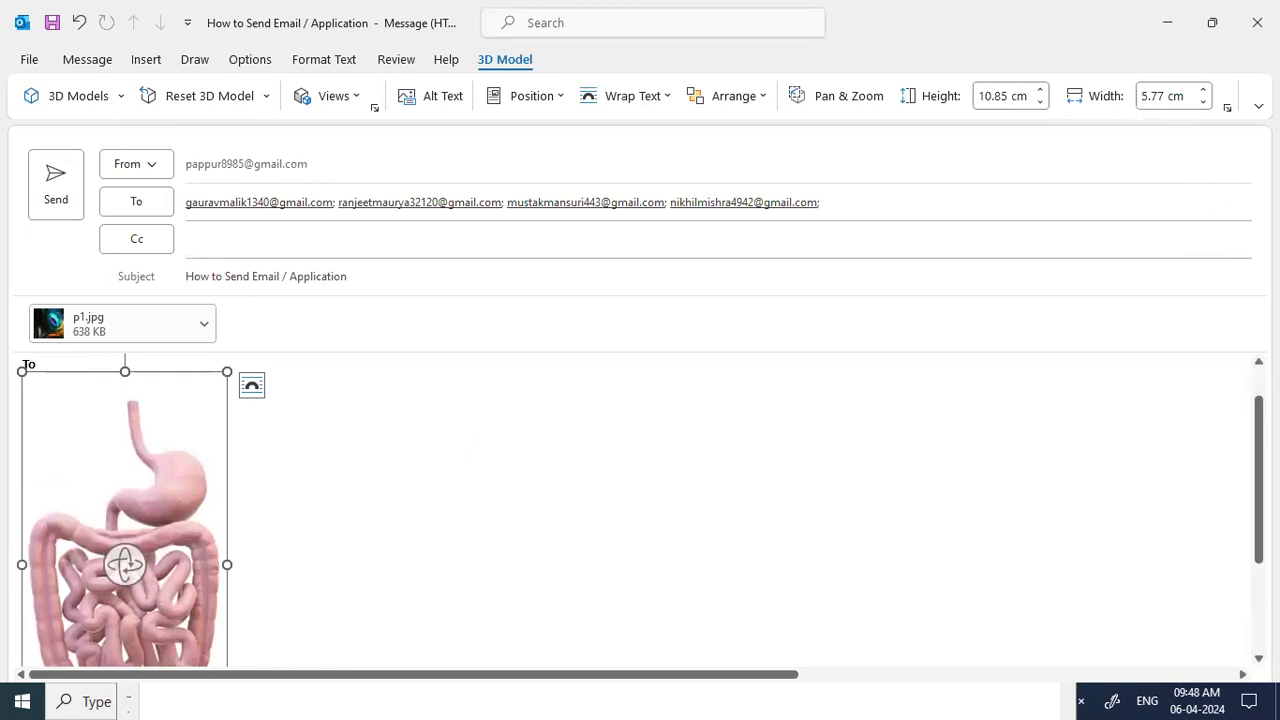
{"action": "left_click", "coordinate": [86, 62]}
{"action": "double_click", "coordinate": [86, 62]}
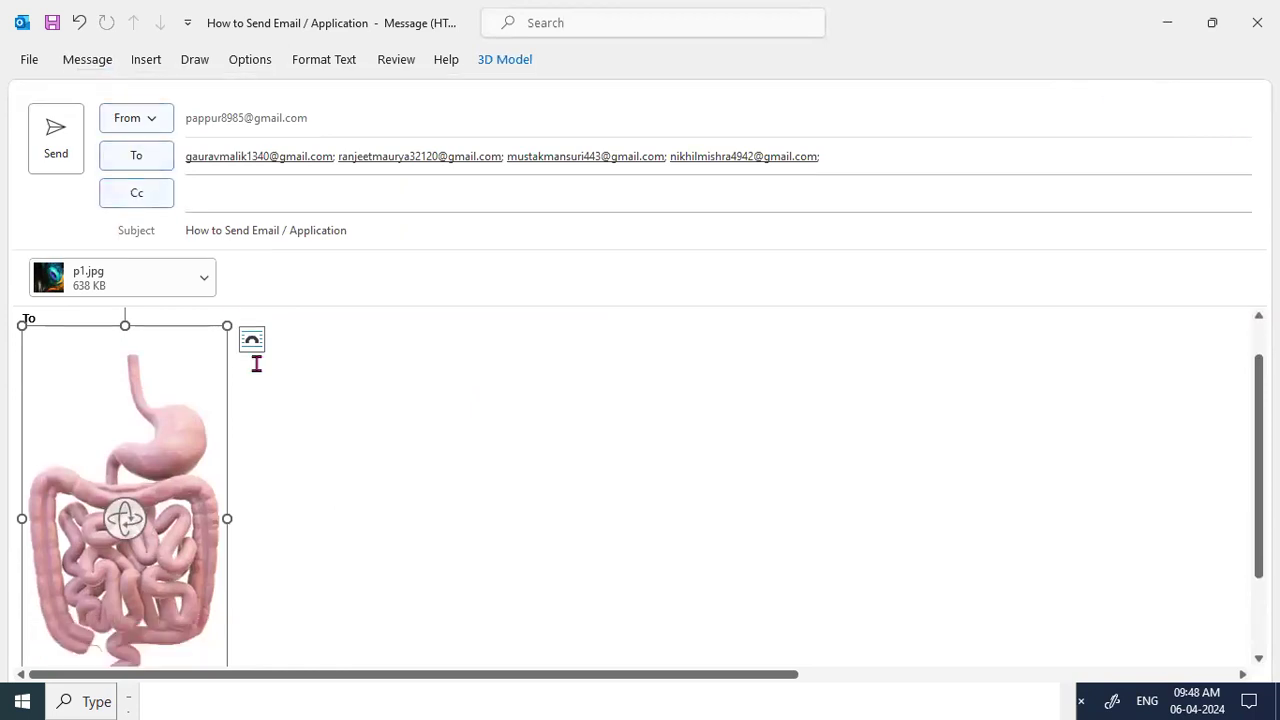
Rotate the intestines model to a different viewing angle.
{"action": "scroll", "coordinate": [337, 491], "scroll_direction": "down", "scroll_amount": 1}
{"action": "scroll", "coordinate": [209, 520], "scroll_direction": "up", "scroll_amount": 1}
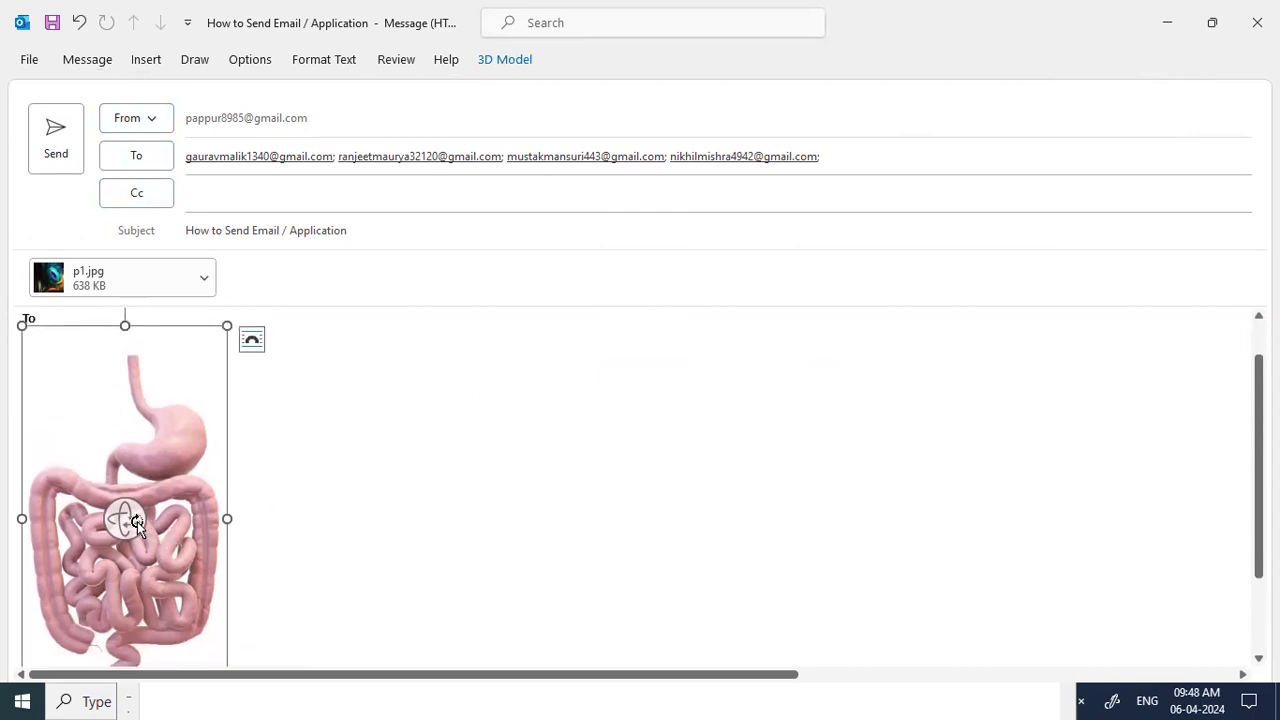
{"action": "left_click_drag", "start_coordinate": [124, 517], "coordinate": [204, 549]}
Deselect the intestines model and insert the animated heart from All Animated Models.
{"action": "left_click", "coordinate": [417, 460]}
{"action": "left_click", "coordinate": [137, 63]}
{"action": "left_click", "coordinate": [874, 100]}
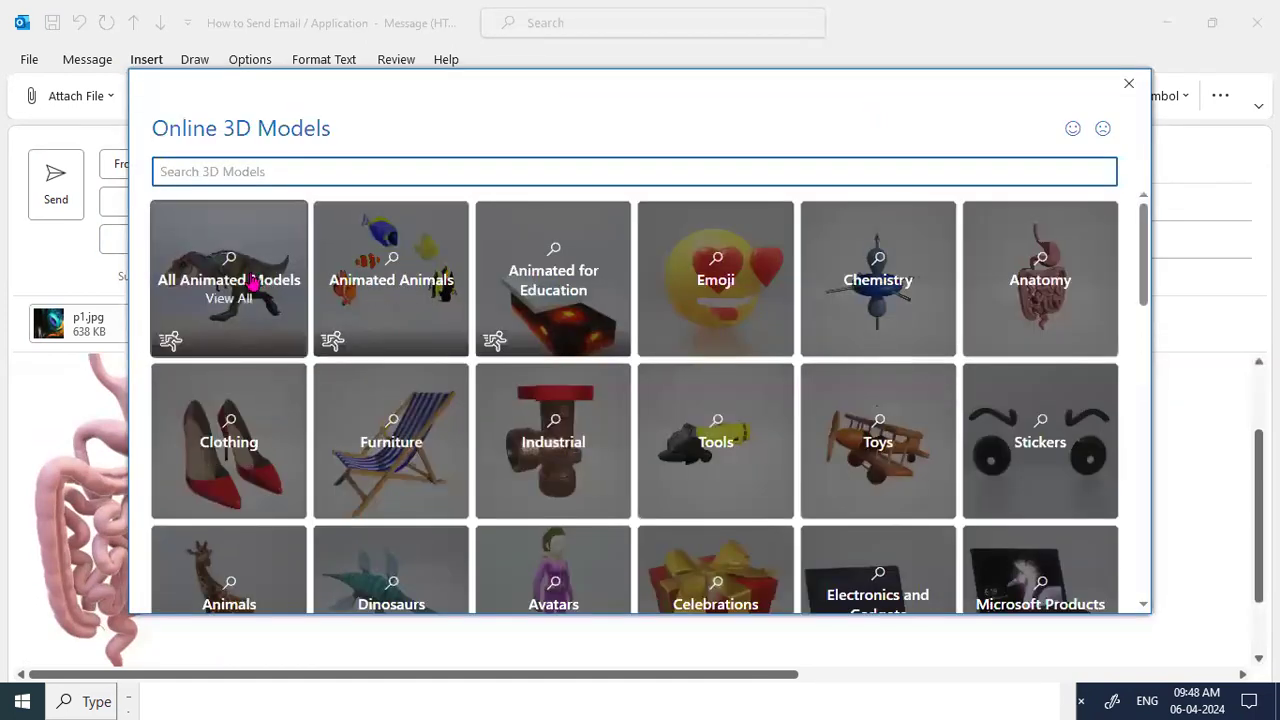
{"action": "left_click", "coordinate": [243, 273]}
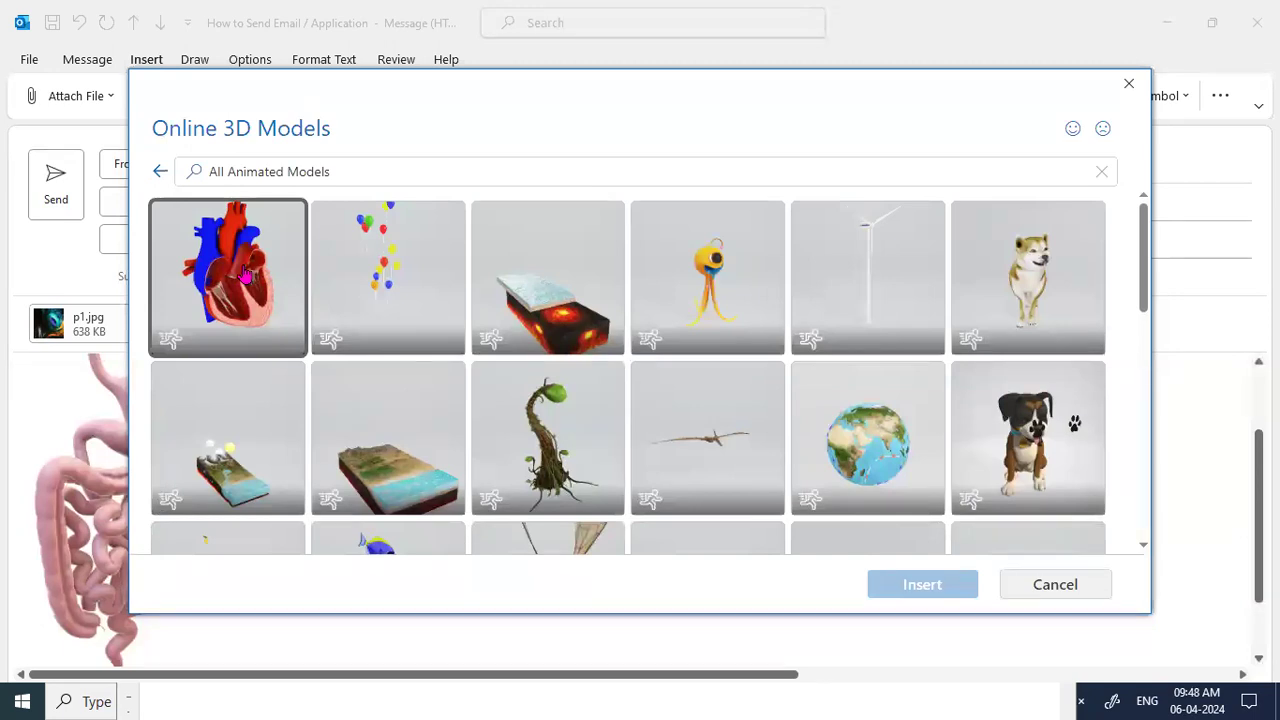
{"action": "left_click", "coordinate": [245, 276]}
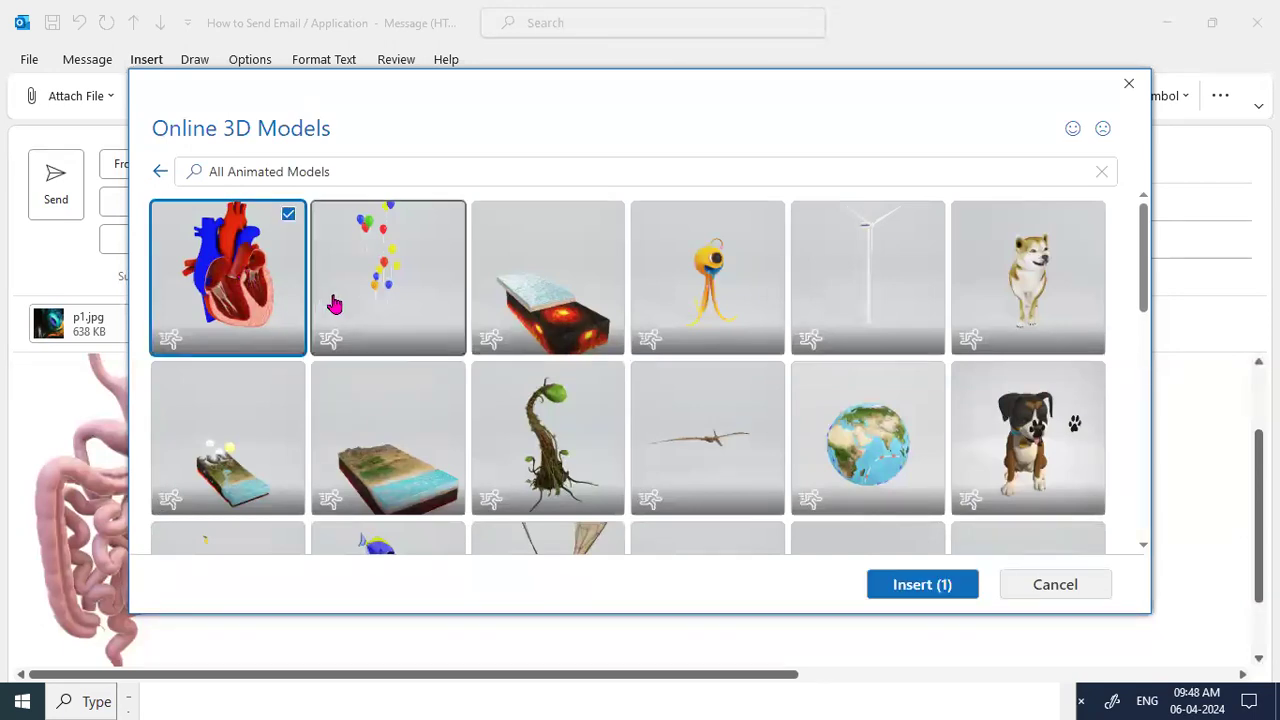
{"action": "left_click", "coordinate": [895, 586]}
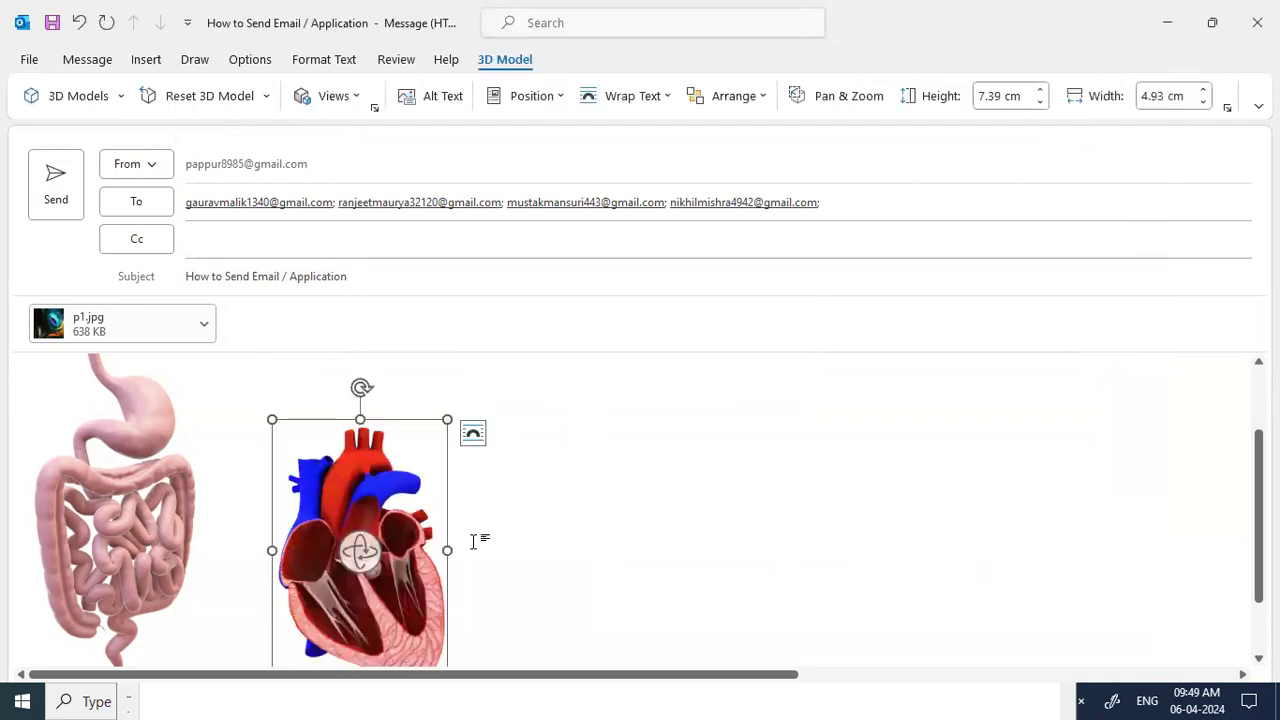
{"action": "scroll", "coordinate": [585, 549], "scroll_direction": "down", "scroll_amount": 2}
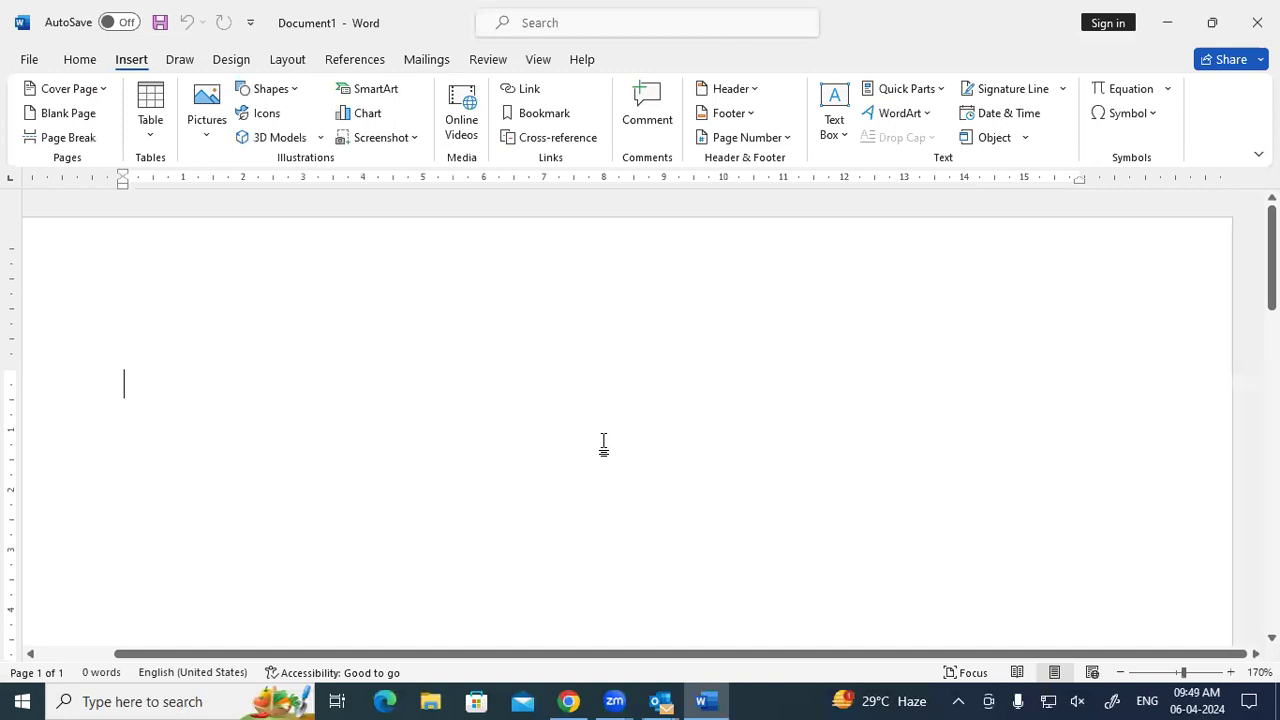
In Word's 3D Models gallery, choose the animated heart from All Animated Models and insert it.
{"action": "left_click", "coordinate": [278, 137]}
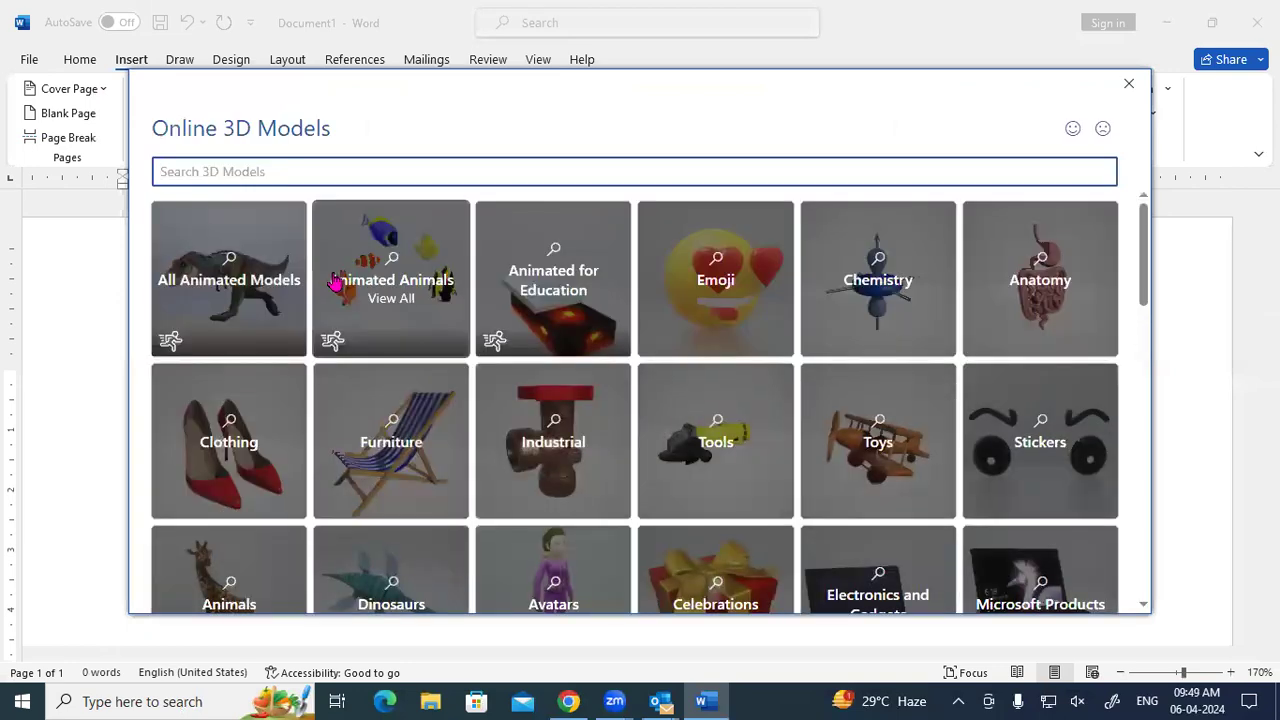
{"action": "left_click", "coordinate": [196, 307]}
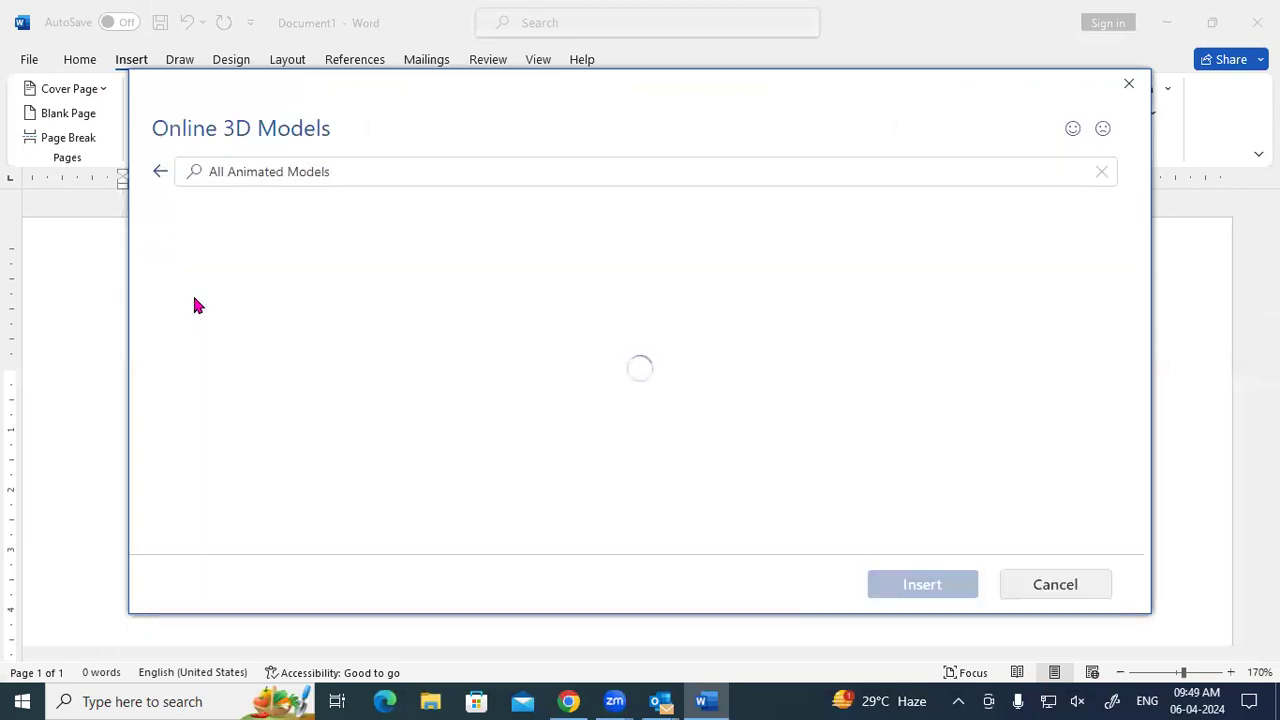
{"action": "left_click", "coordinate": [243, 280]}
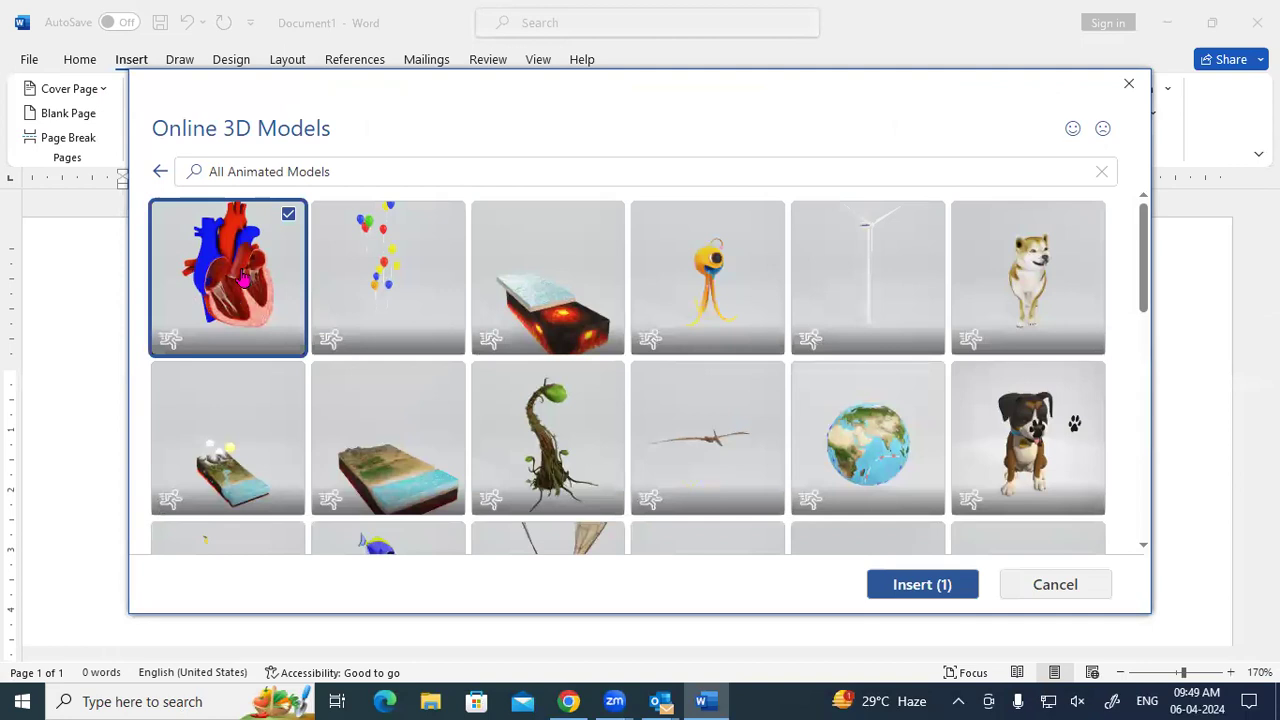
{"action": "left_click", "coordinate": [911, 583]}
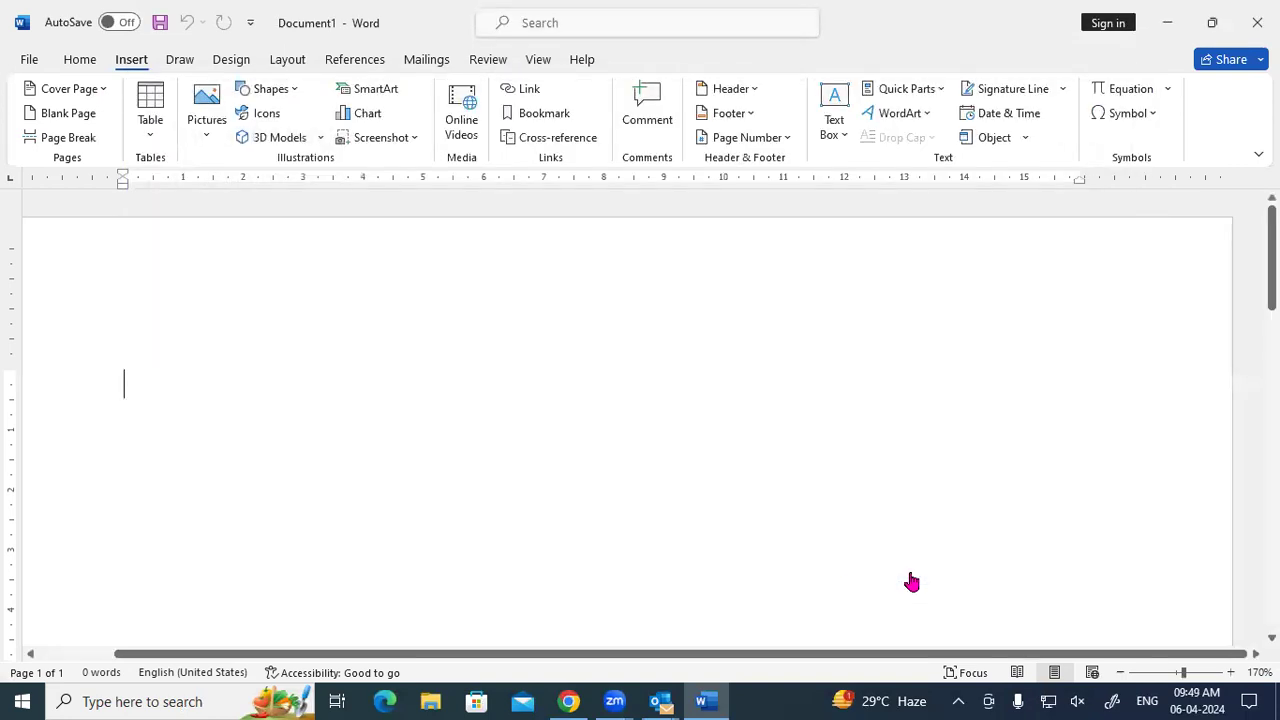
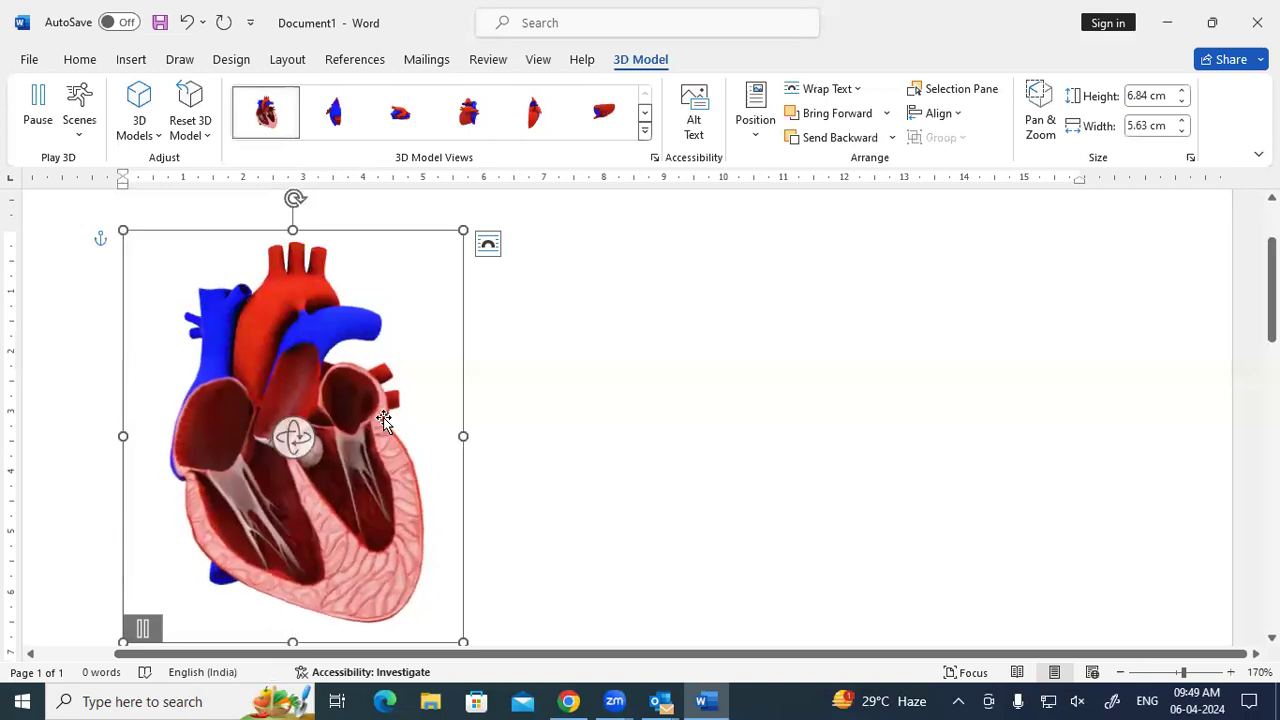
Turn the Word heart model so its cut-away front cross-section faces forward.
{"action": "left_click", "coordinate": [697, 458]}
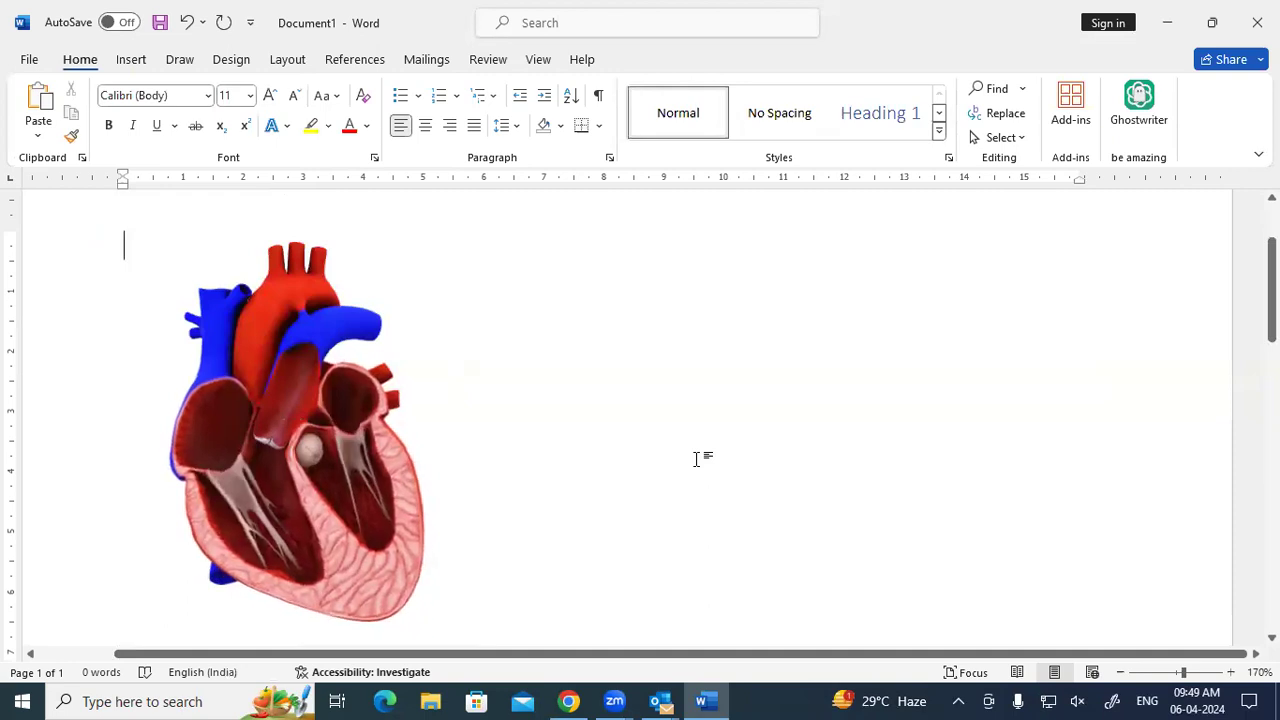
{"action": "left_click", "coordinate": [460, 529]}
{"action": "left_click_drag", "start_coordinate": [294, 434], "coordinate": [1063, 444]}
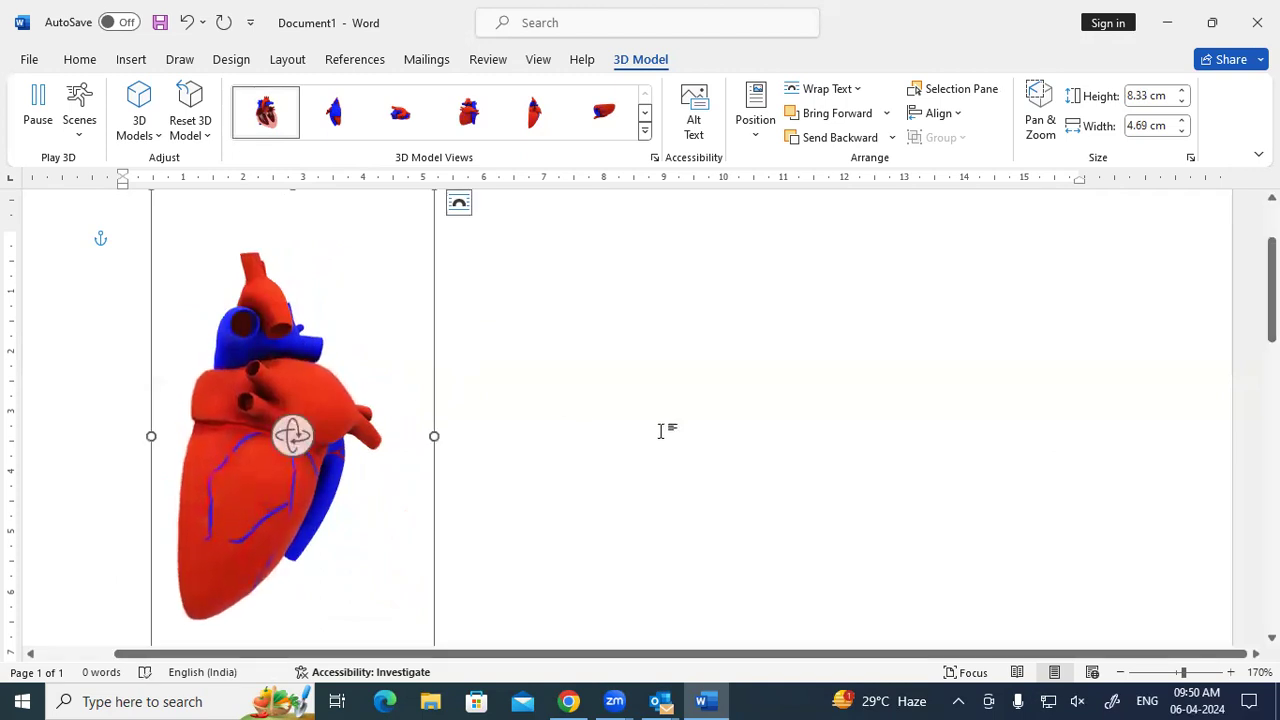
{"action": "left_click_drag", "start_coordinate": [291, 443], "coordinate": [528, 451]}
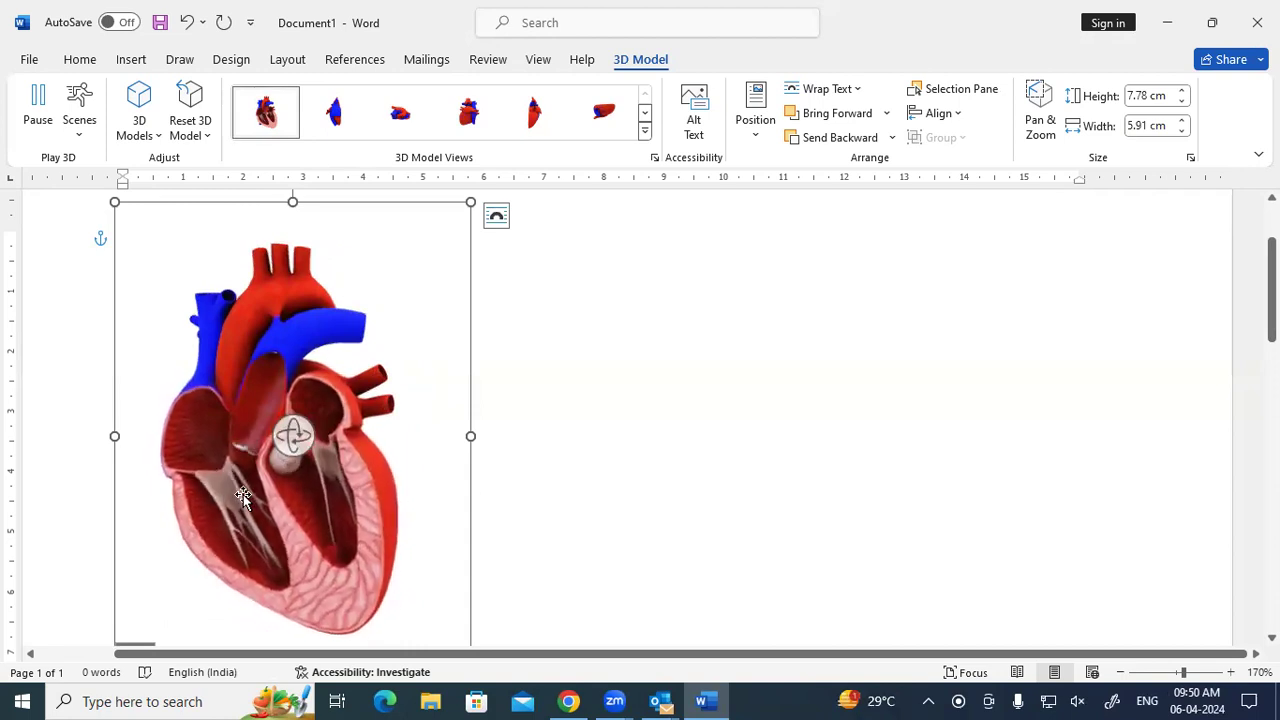
Deselect the heart and switch to the open Outlook email message.
{"action": "left_click", "coordinate": [554, 419]}
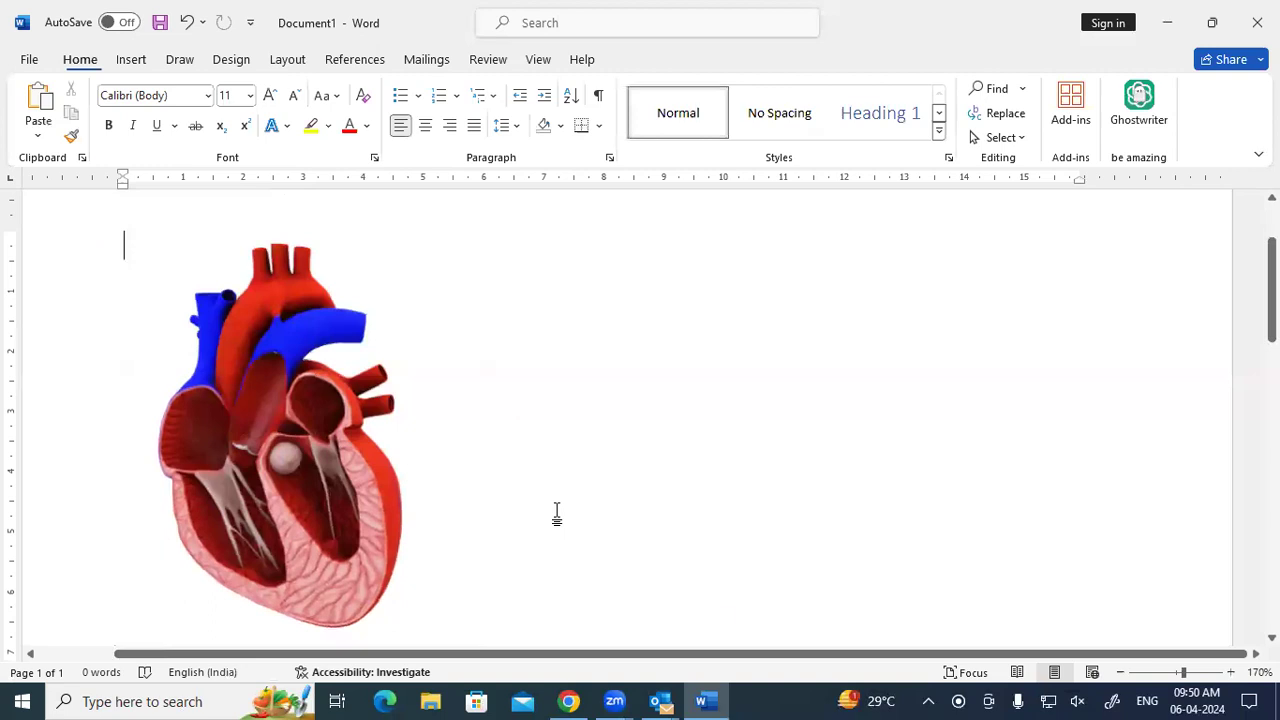
{"action": "left_click", "coordinate": [660, 701]}
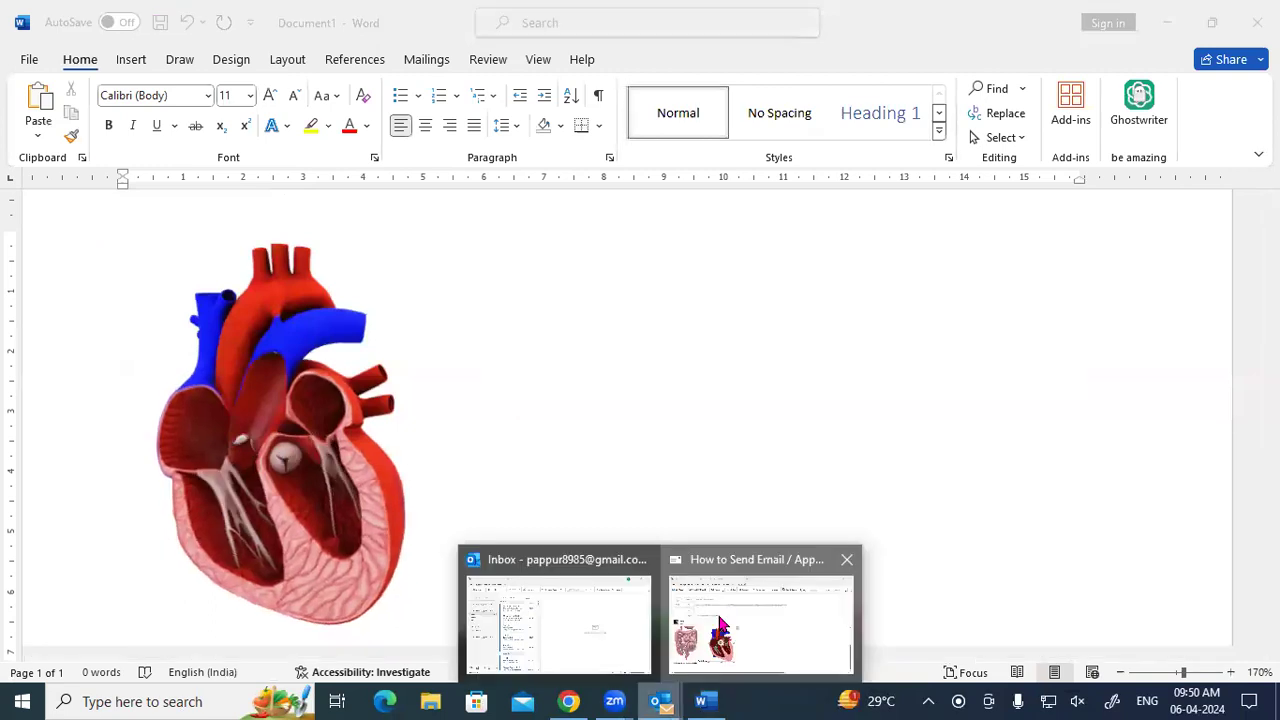
{"action": "left_click", "coordinate": [479, 503]}
Rotate the heart model in the Outlook email body slightly, then return to the Word document.
{"action": "left_click", "coordinate": [447, 498]}
{"action": "mouse_move", "coordinate": [398, 485]}
{"action": "left_mouse_down"}
{"action": "mouse_move", "coordinate": [674, 506]}
{"action": "mouse_move", "coordinate": [500, 440]}
{"action": "mouse_move", "coordinate": [409, 487]}
{"action": "left_mouse_up"}
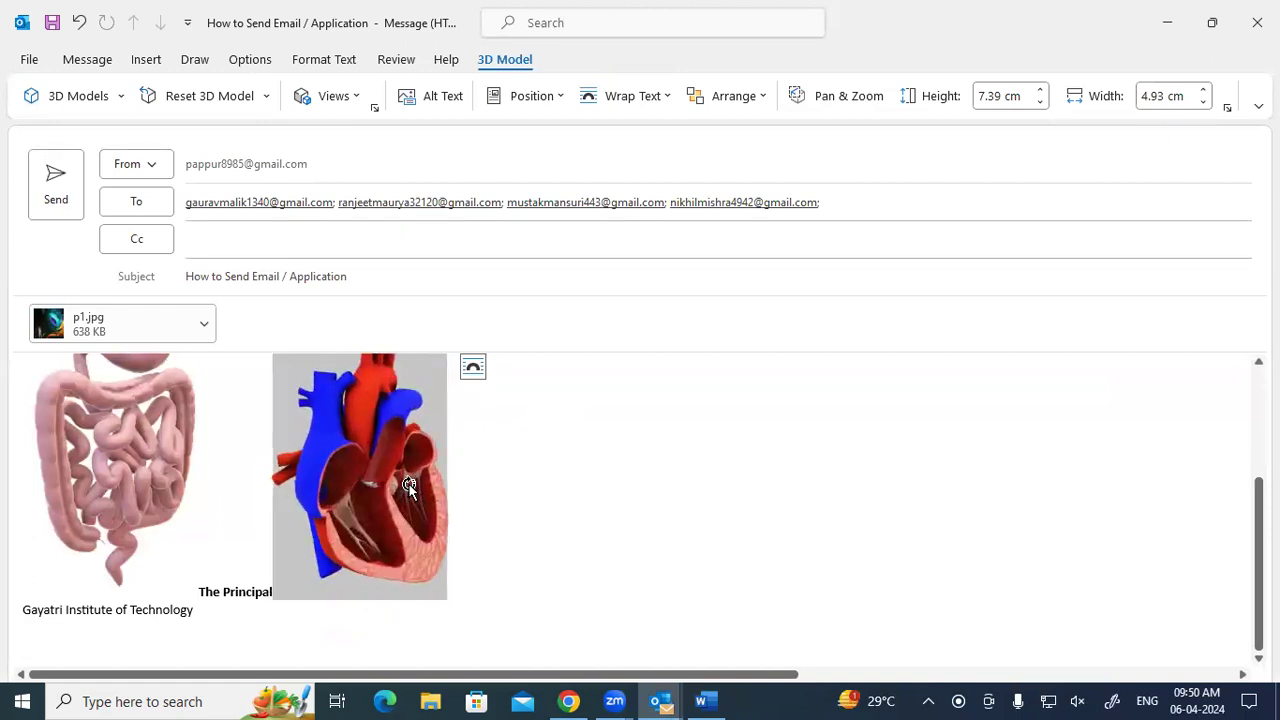
{"action": "left_click", "coordinate": [531, 506]}
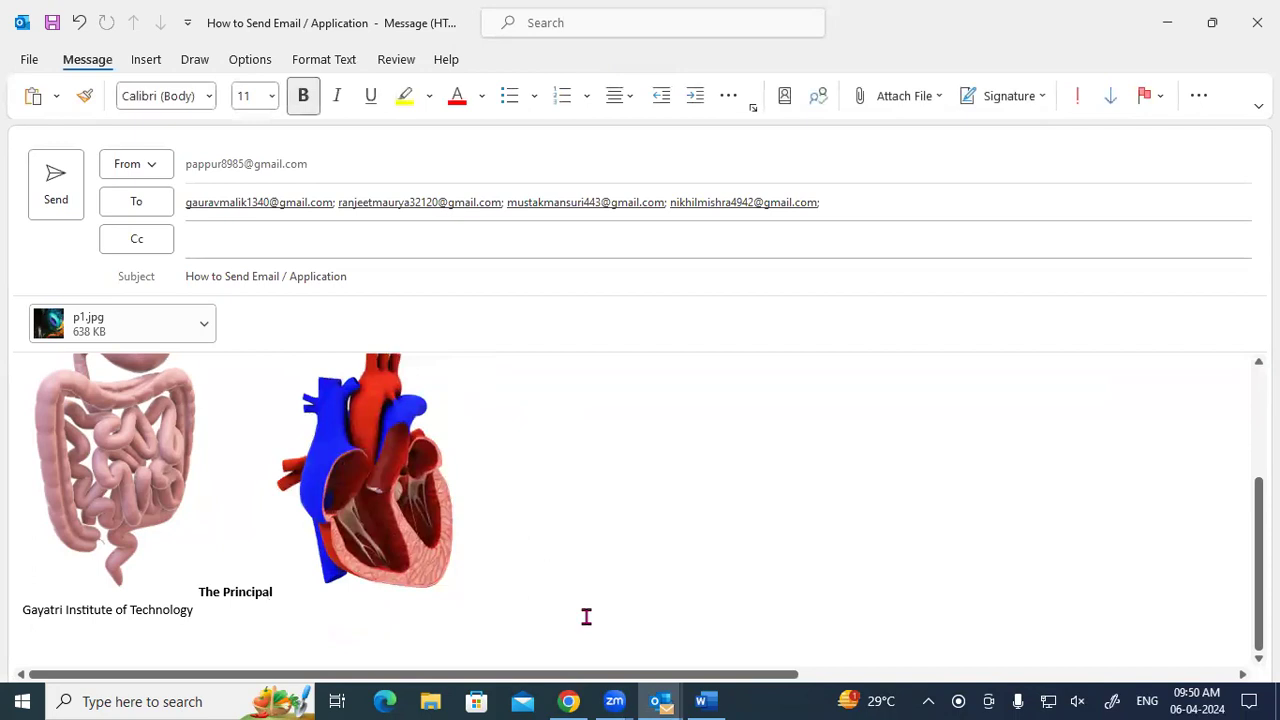
{"action": "left_click", "coordinate": [700, 701]}
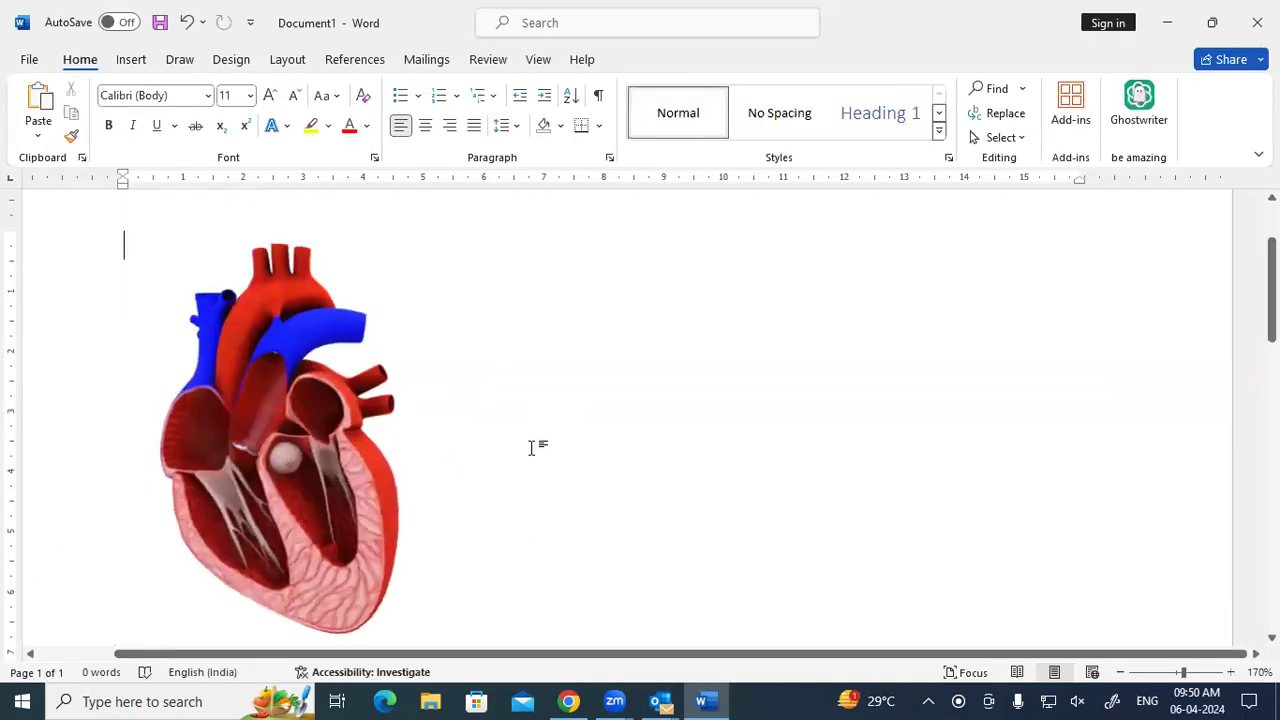
{"action": "left_click", "coordinate": [131, 59]}
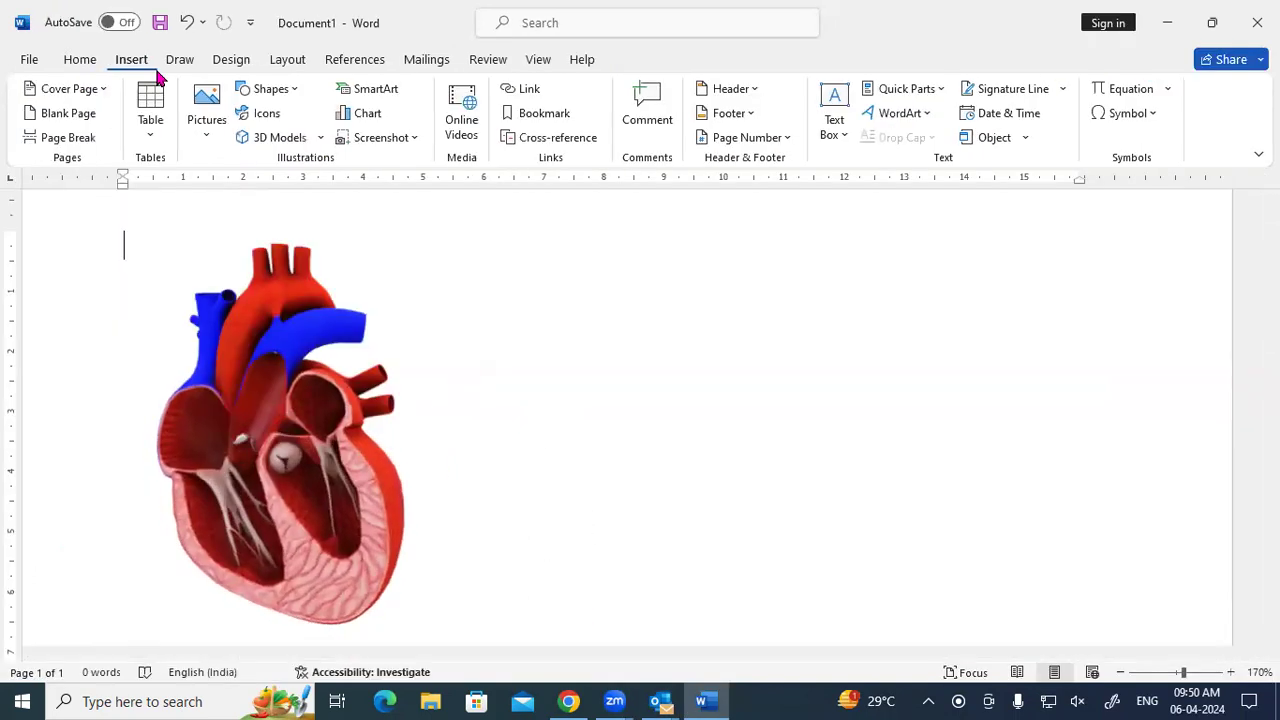
Insert the animated T-rex from Word's All Animated Models 3D collection.
{"action": "left_click", "coordinate": [290, 143]}
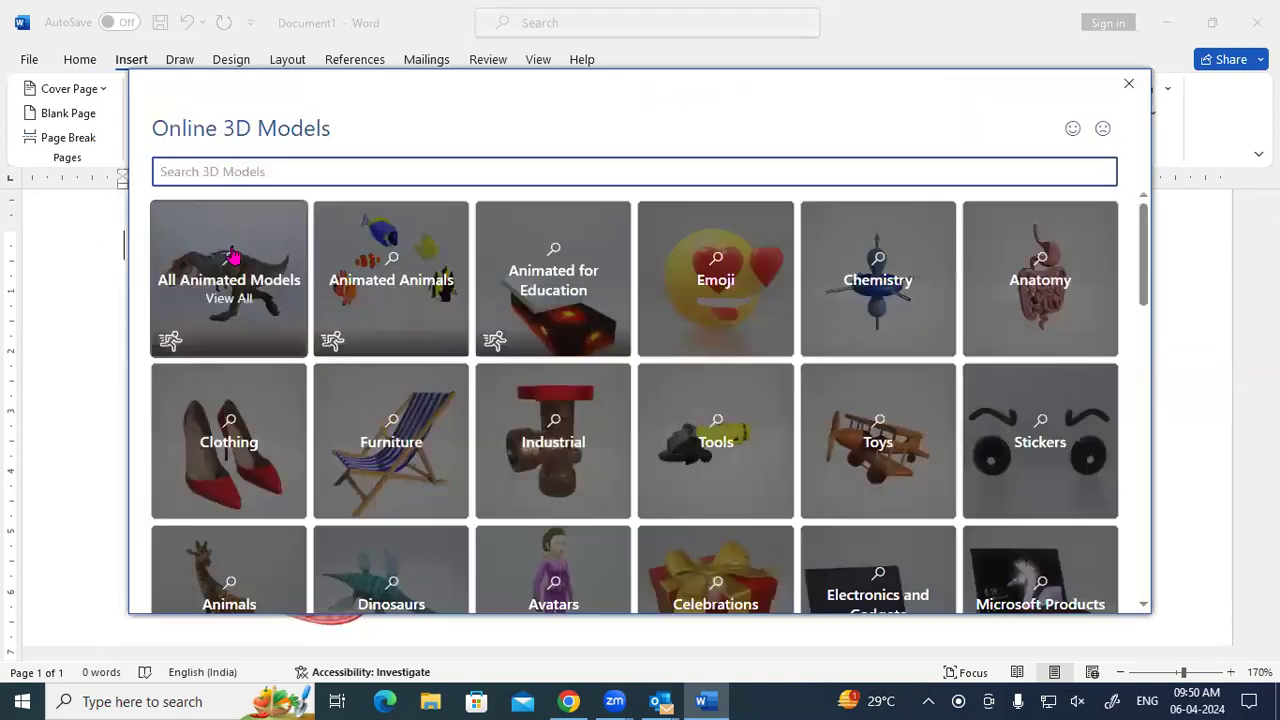
{"action": "left_click", "coordinate": [231, 258]}
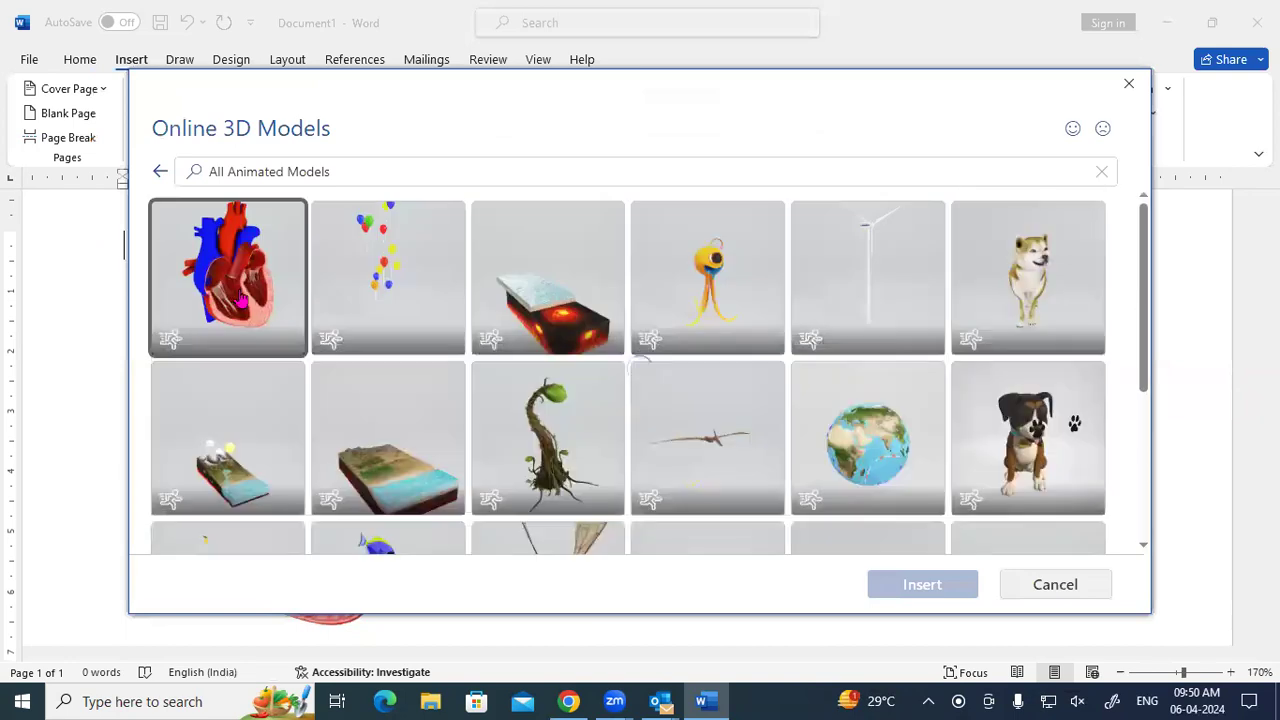
{"action": "scroll", "coordinate": [971, 341], "scroll_direction": "down", "scroll_amount": 1}
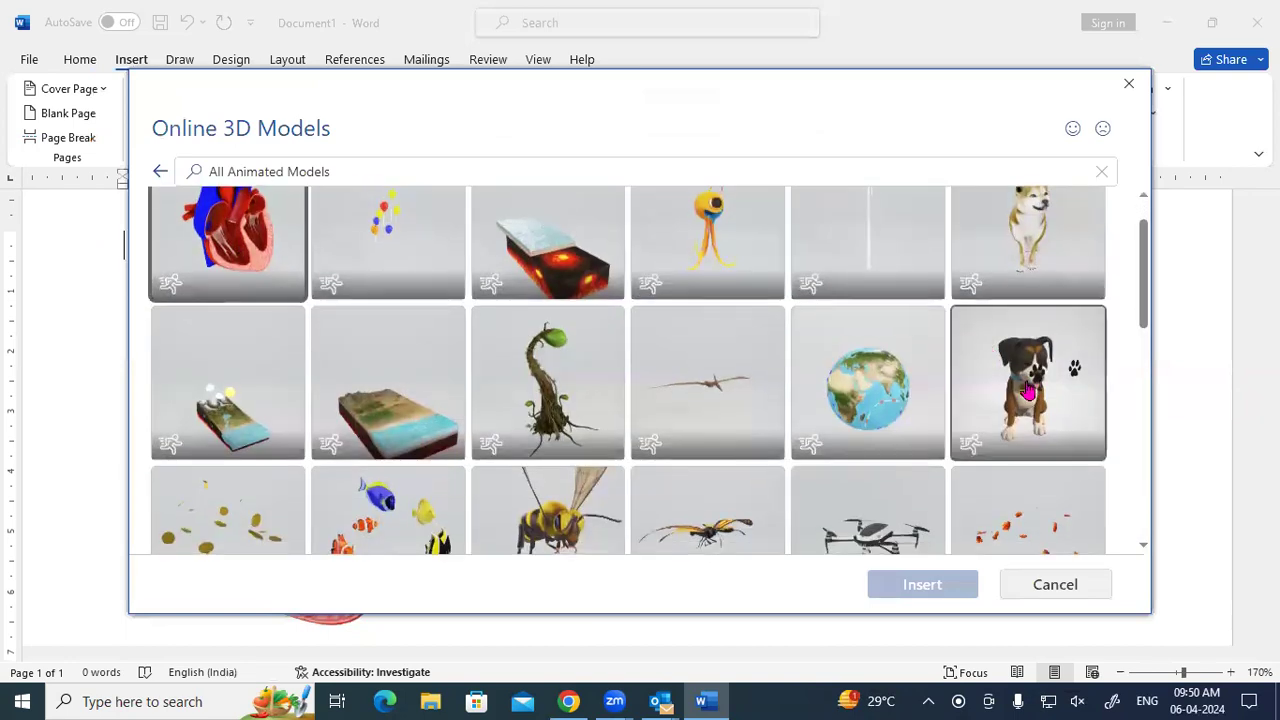
{"action": "scroll", "coordinate": [1030, 392], "scroll_direction": "down", "scroll_amount": 1}
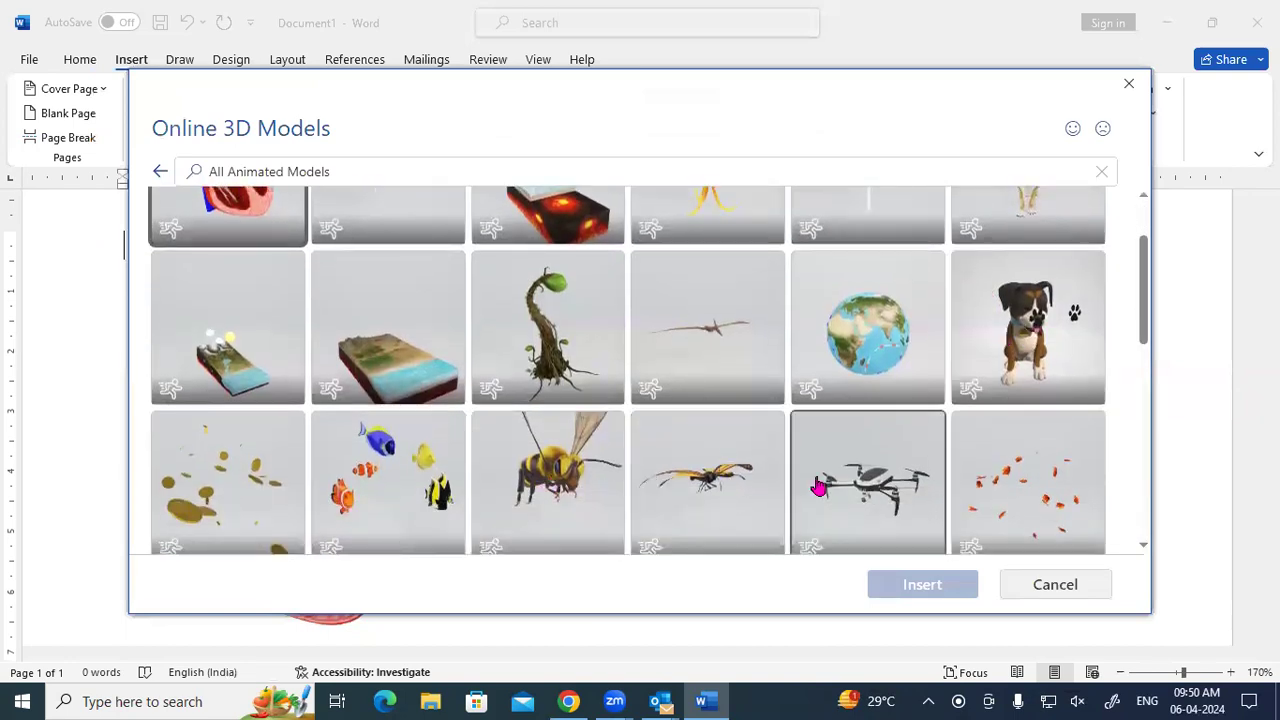
{"action": "scroll", "coordinate": [817, 487], "scroll_direction": "down", "scroll_amount": 3}
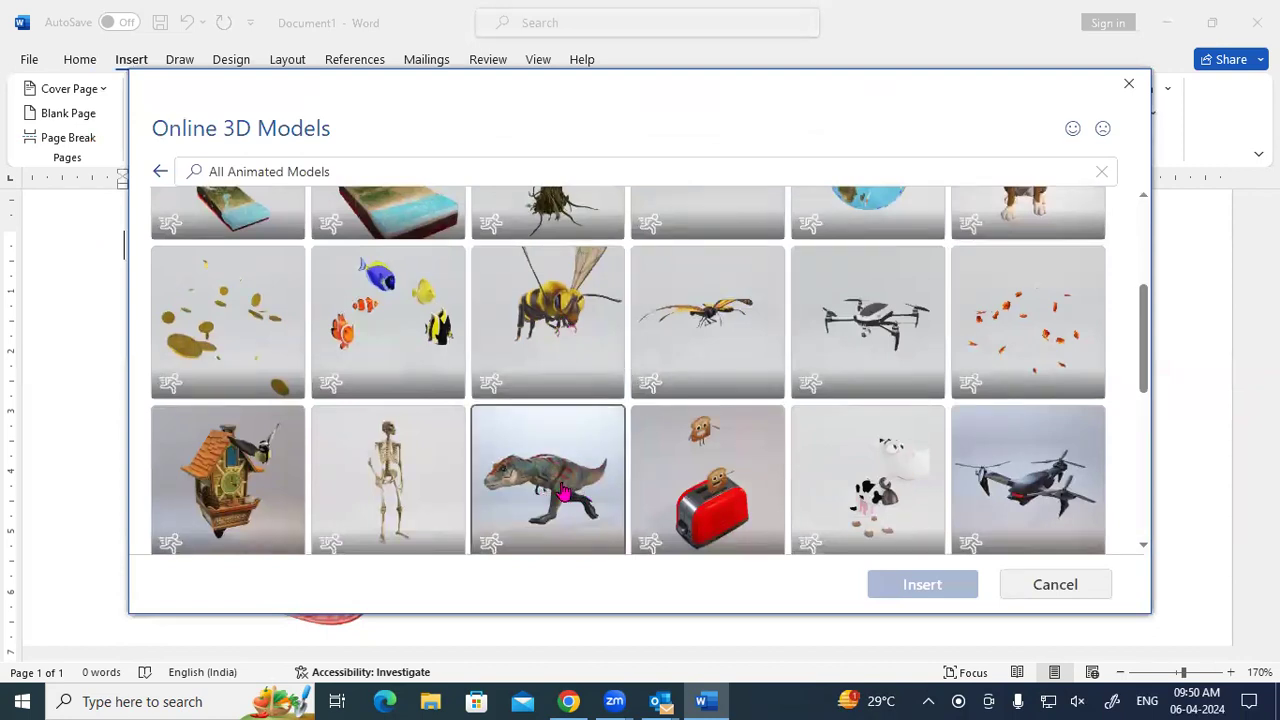
{"action": "left_click", "coordinate": [563, 492]}
{"action": "left_click", "coordinate": [926, 584]}
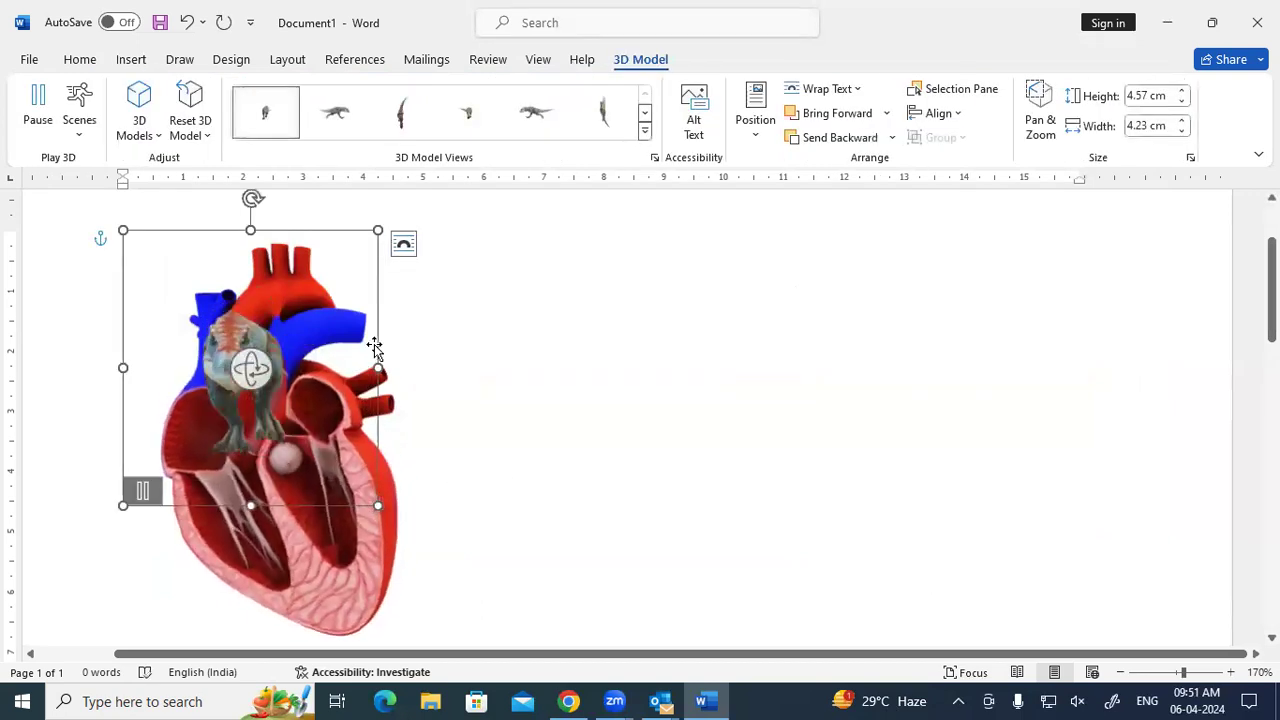
Move the T-rex right of the heart and enlarge it to about 7.58×7.01 cm.
{"action": "left_click_drag", "start_coordinate": [377, 340], "coordinate": [900, 346]}
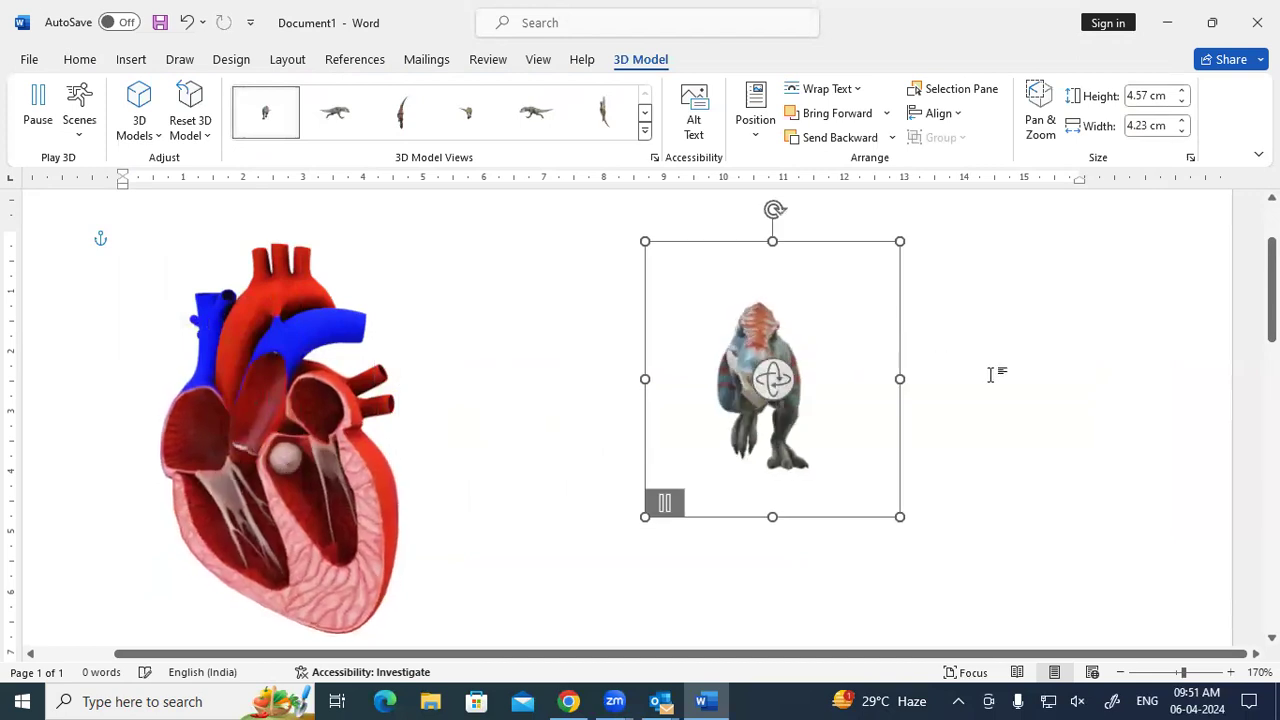
{"action": "left_click_drag", "start_coordinate": [897, 520], "coordinate": [1083, 634]}
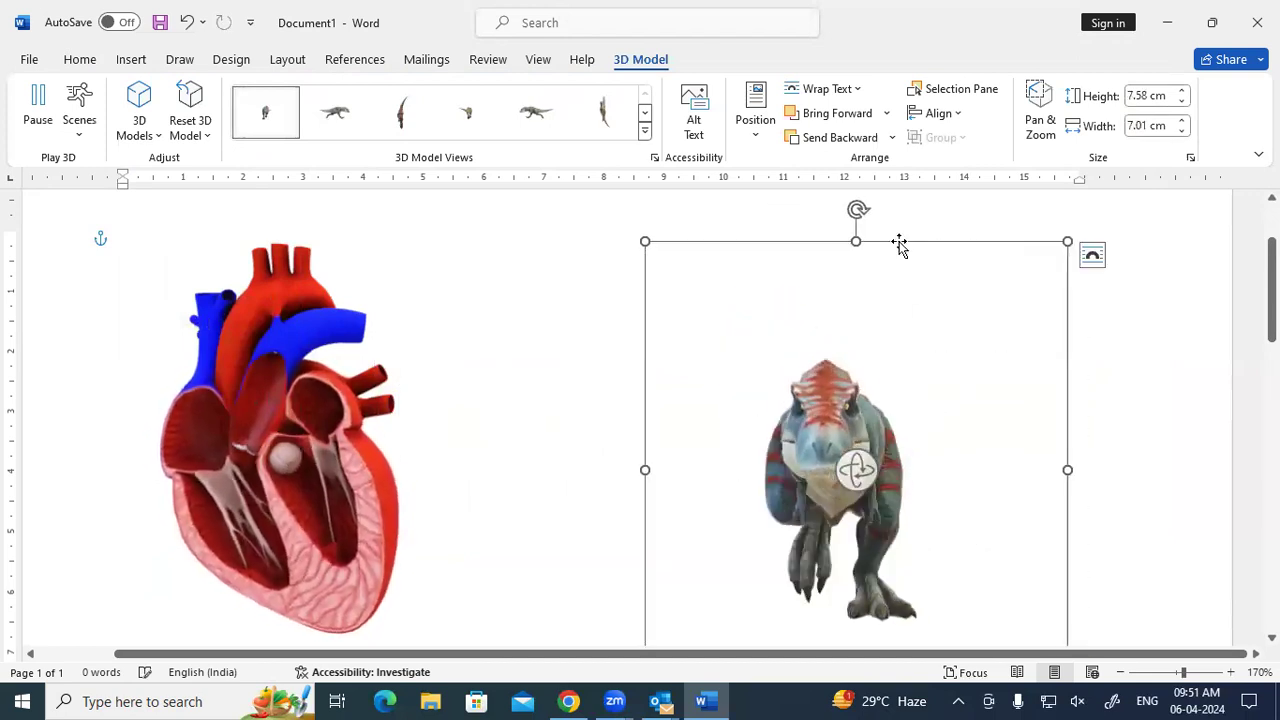
{"action": "left_click_drag", "start_coordinate": [903, 242], "coordinate": [903, 226]}
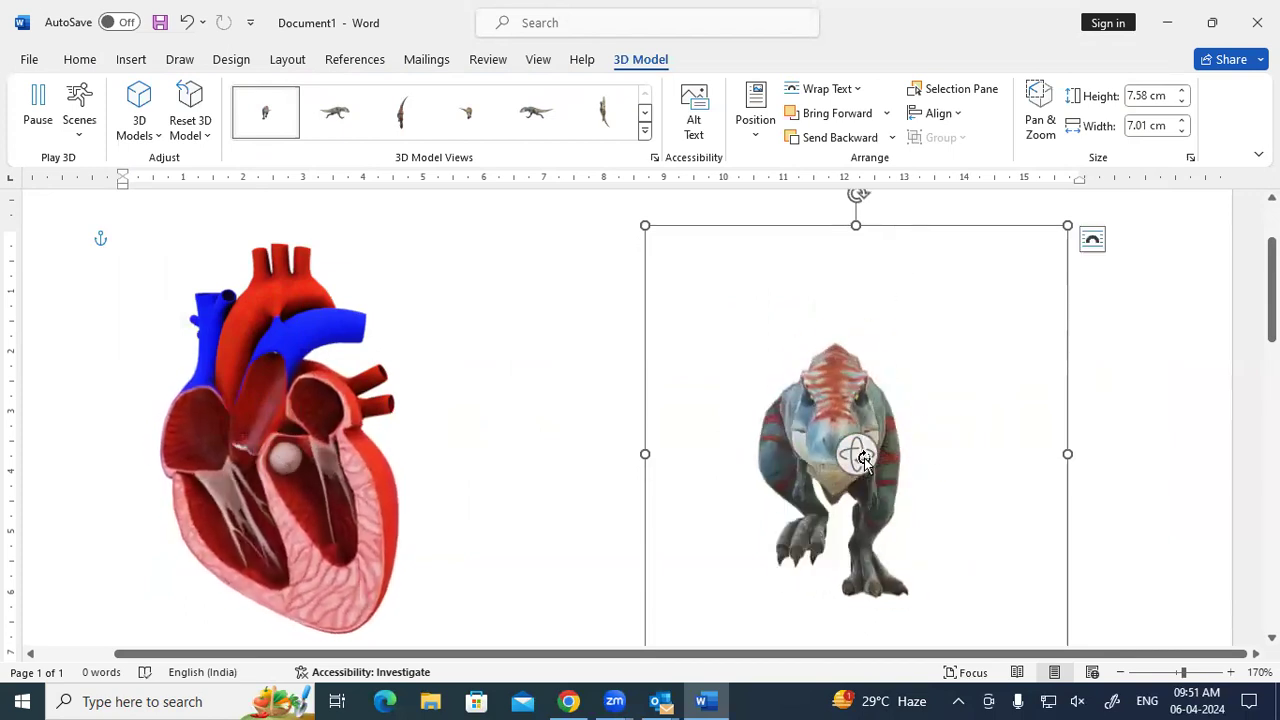
Rotate the T-rex to a side view, ending at 7.25 × 14.17 cm.
{"action": "left_click_drag", "start_coordinate": [849, 450], "coordinate": [615, 430]}
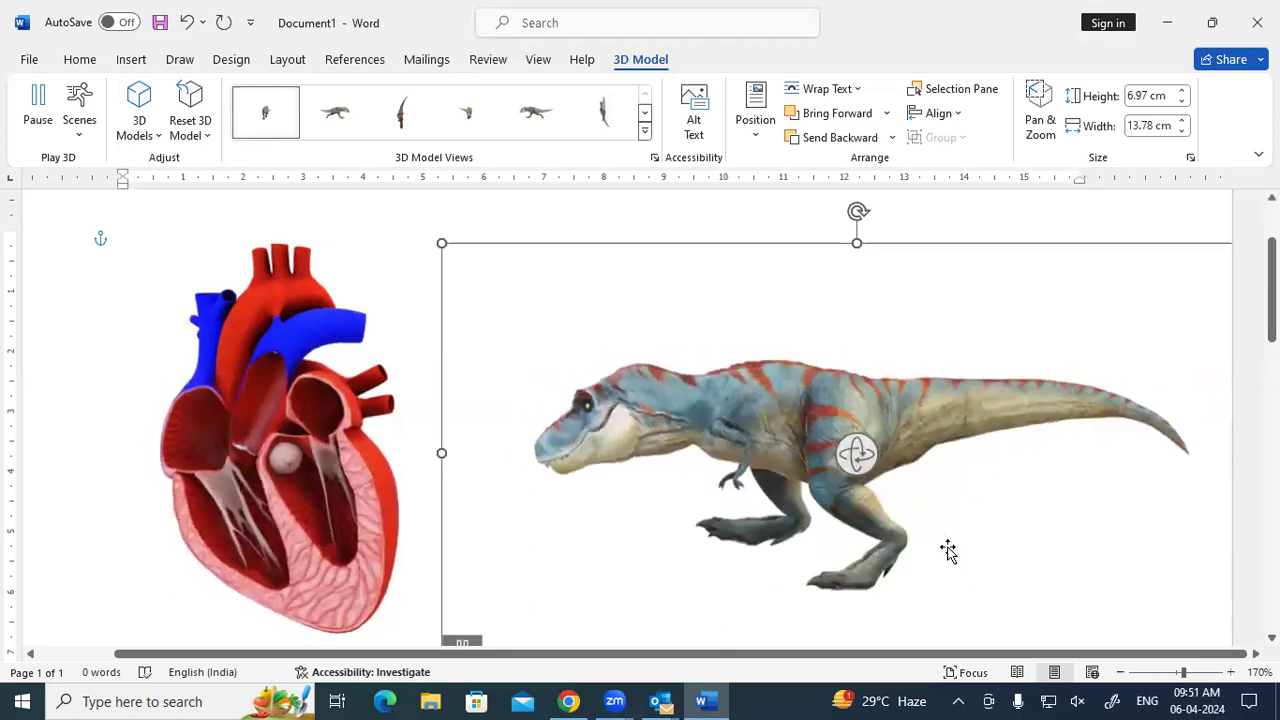
{"action": "left_click_drag", "start_coordinate": [856, 453], "coordinate": [880, 34]}
{"action": "left_click_drag", "start_coordinate": [857, 453], "coordinate": [863, 317]}
{"action": "left_click_drag", "start_coordinate": [855, 461], "coordinate": [857, 343]}
{"action": "left_click_drag", "start_coordinate": [855, 450], "coordinate": [854, 451]}
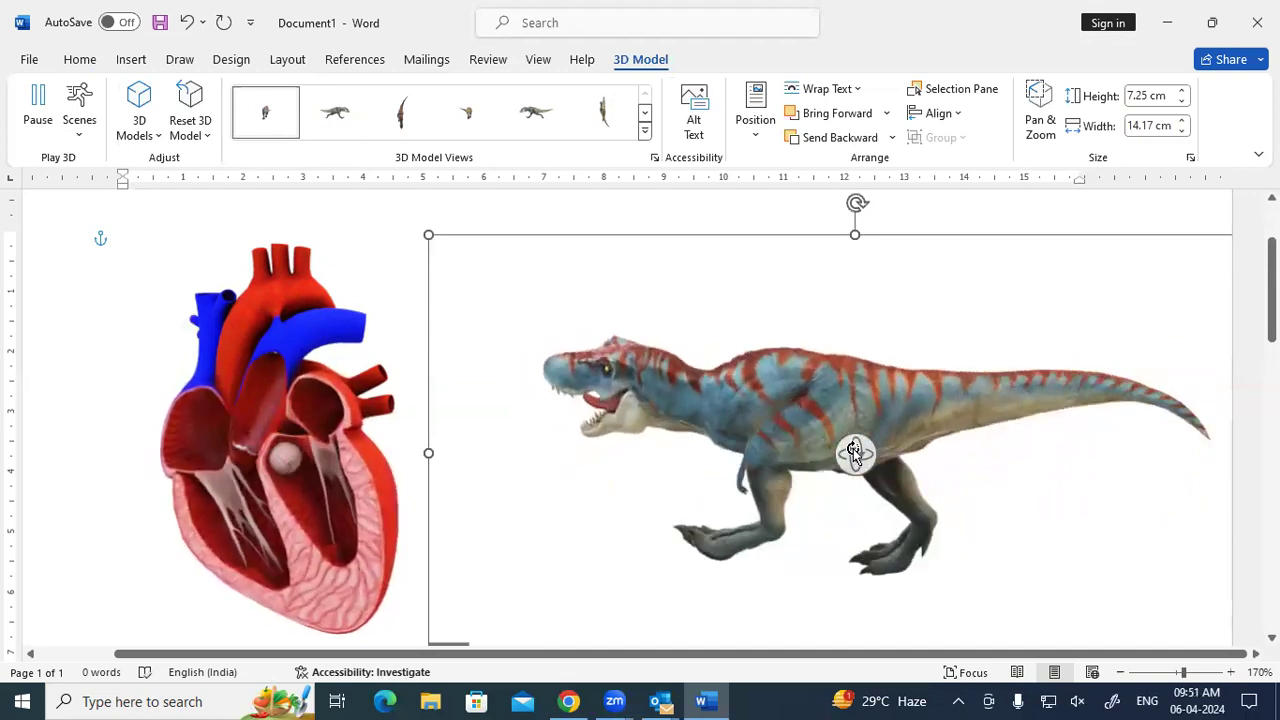
Click off both models and switch to the Outlook message with Alt+Tab.
{"action": "left_click", "coordinate": [403, 221]}
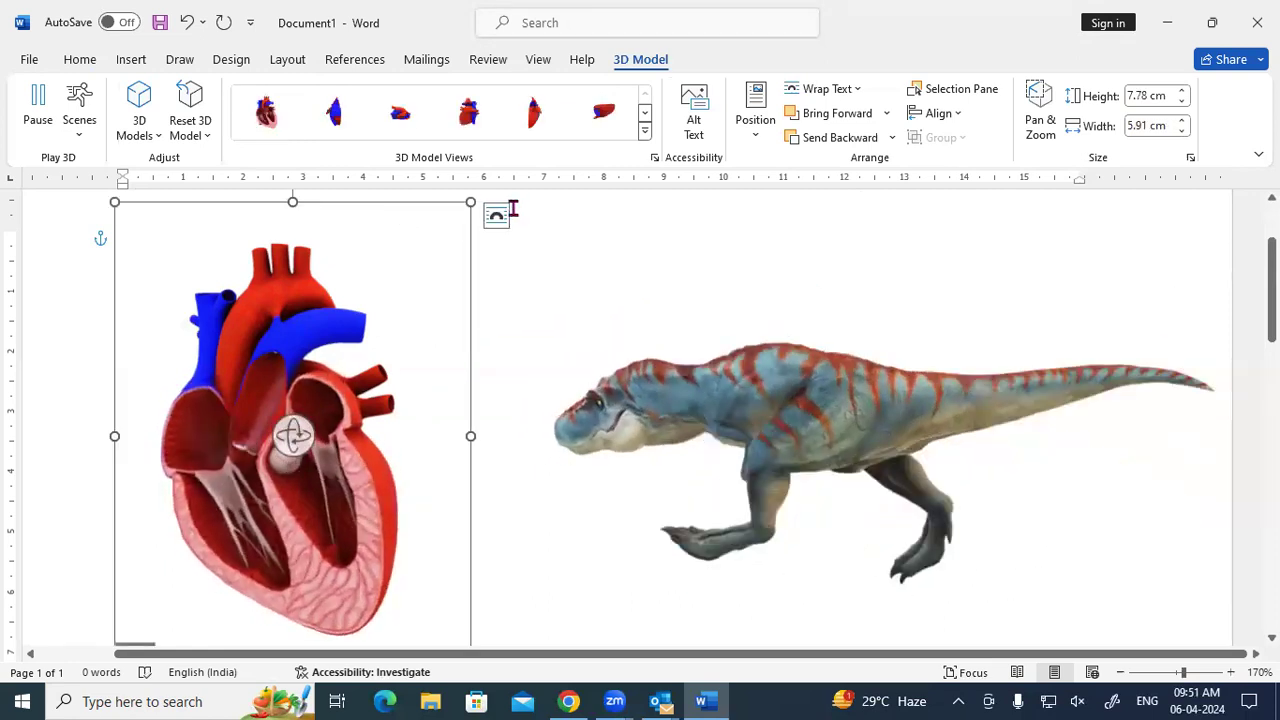
{"action": "left_click", "coordinate": [545, 198]}
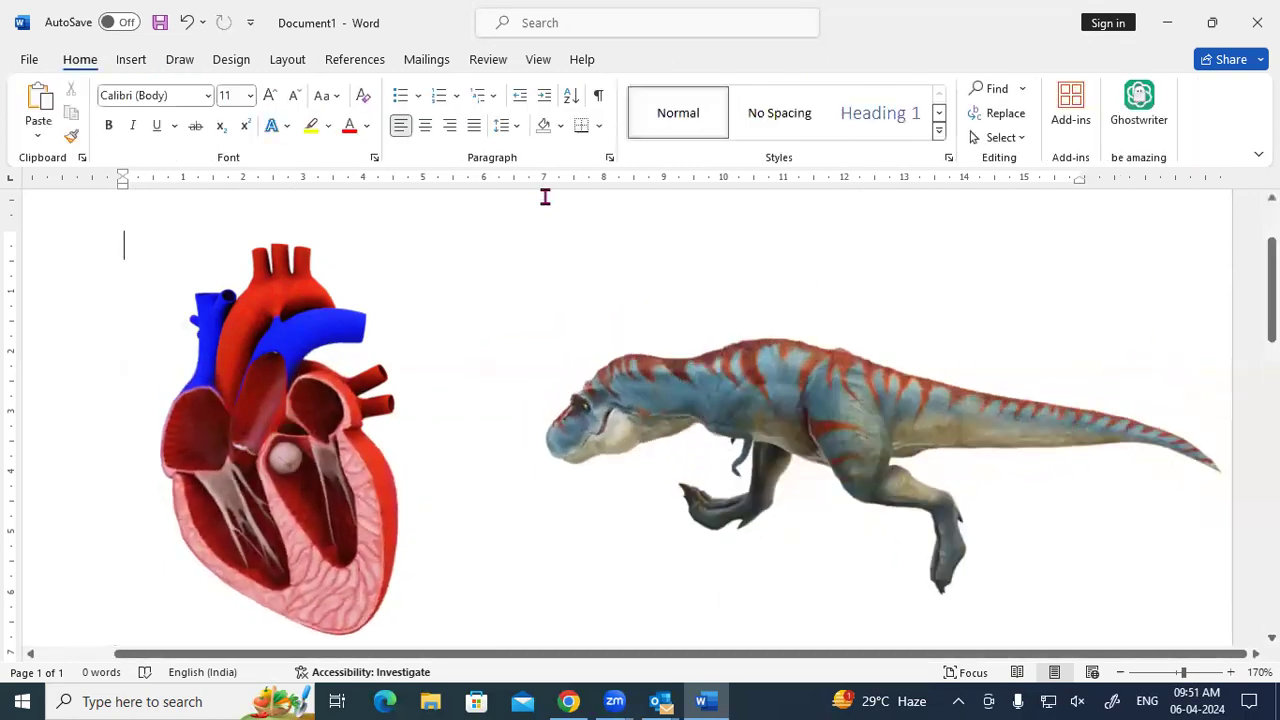
{"action": "left_click", "coordinate": [620, 300]}
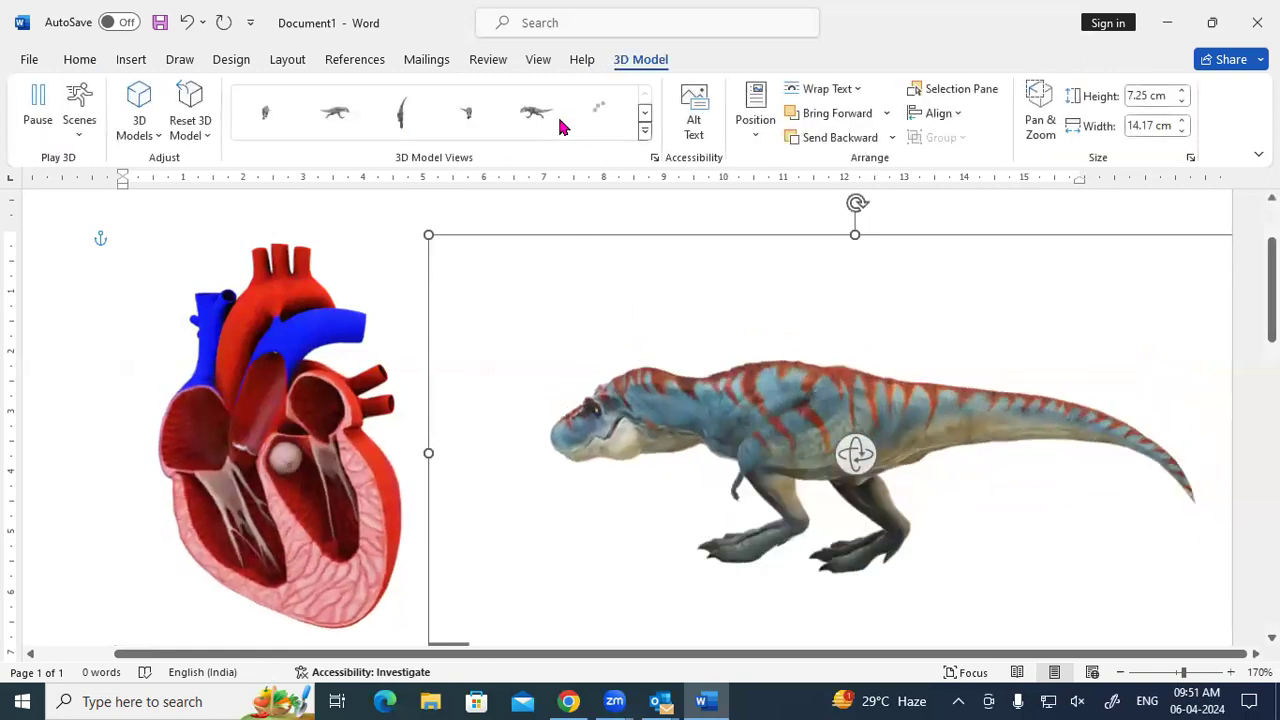
{"action": "left_click", "coordinate": [588, 208]}
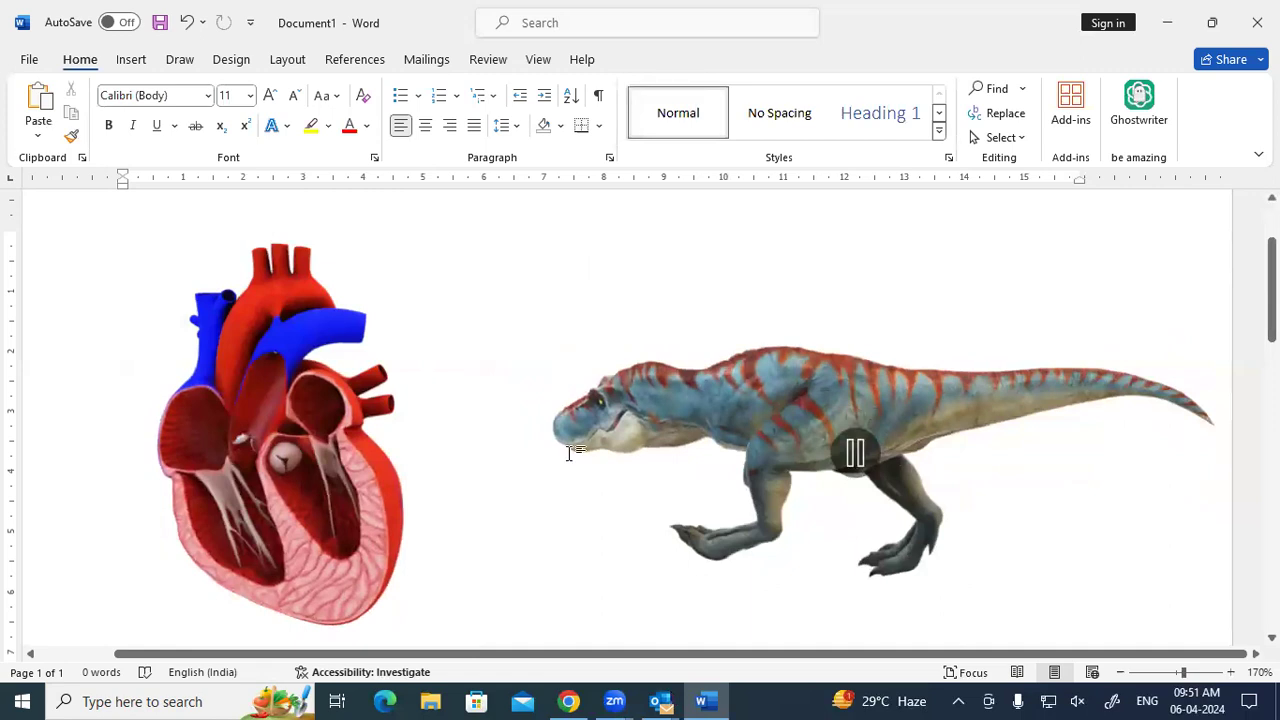
{"action": "key", "text": "alt+Tab"}
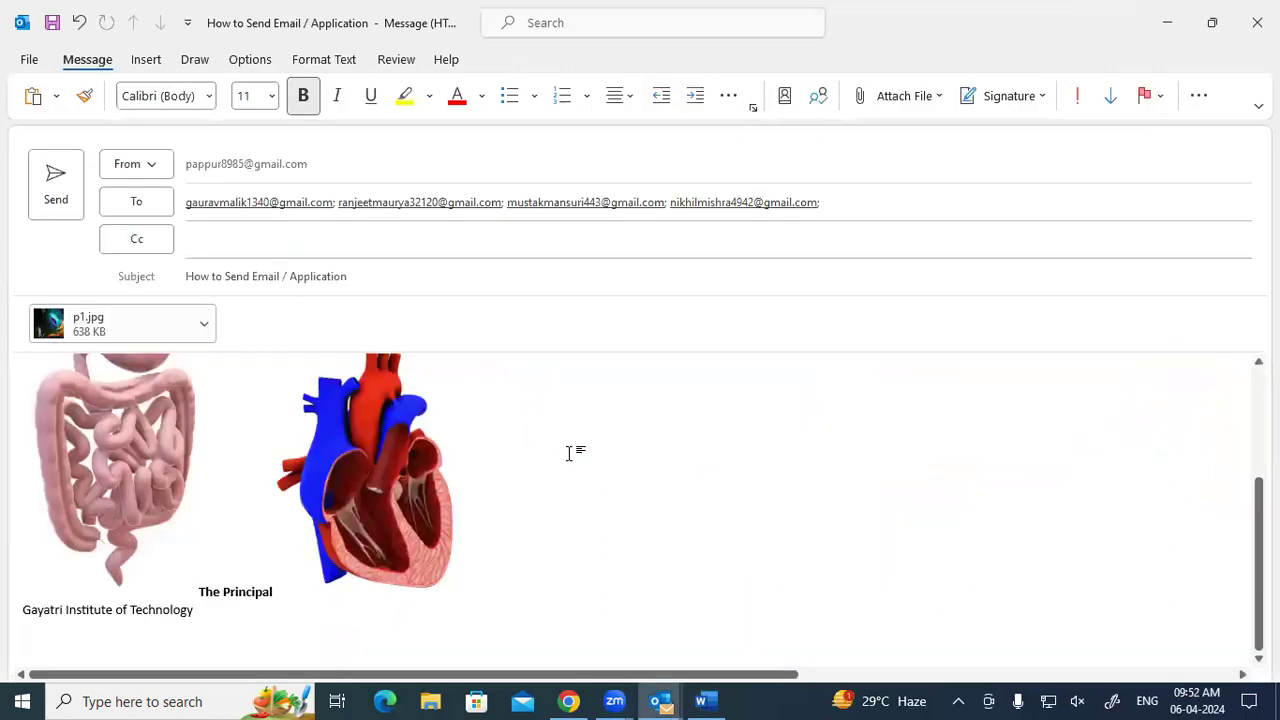
{"action": "left_click", "coordinate": [143, 60]}
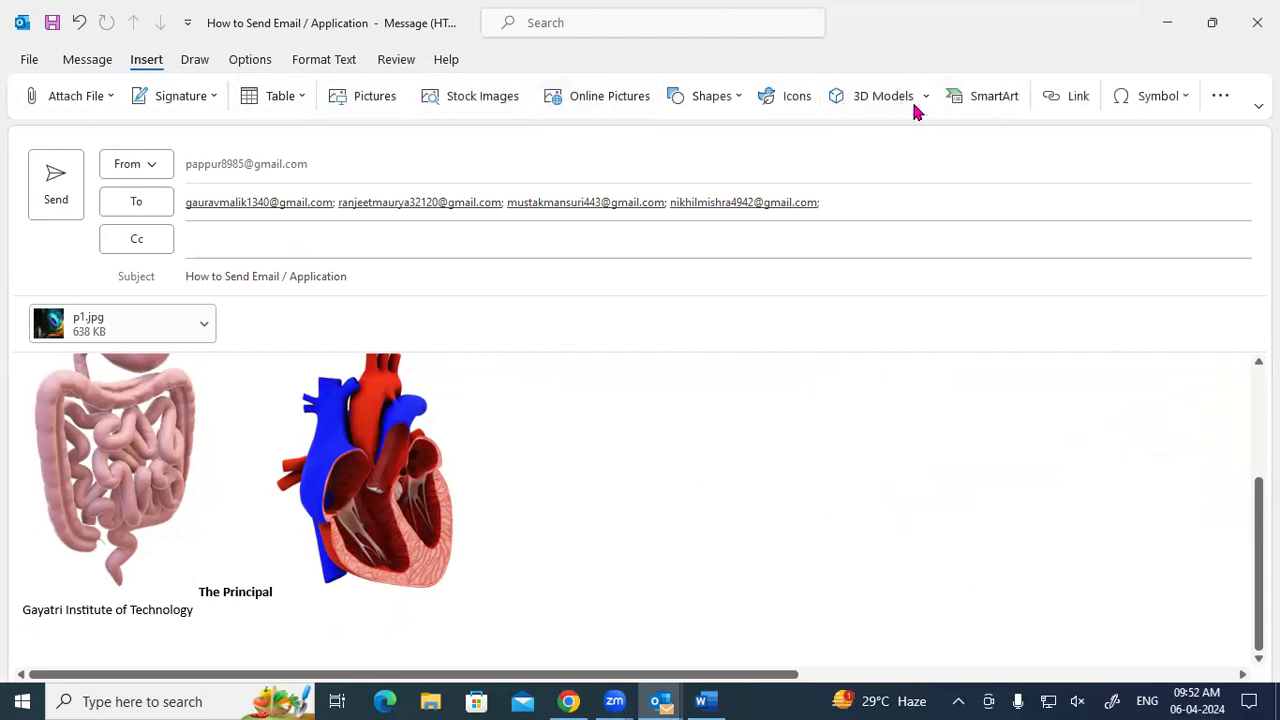
{"action": "left_click", "coordinate": [962, 108]}
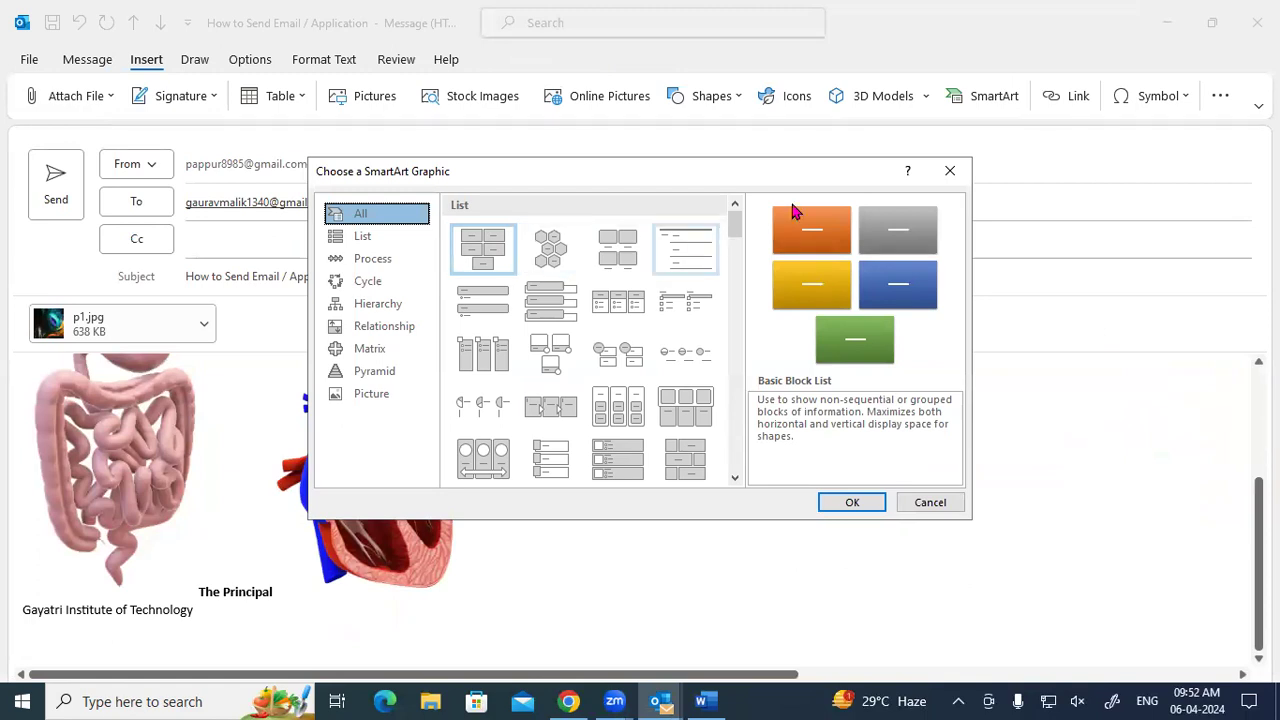
{"action": "left_click", "coordinate": [949, 171]}
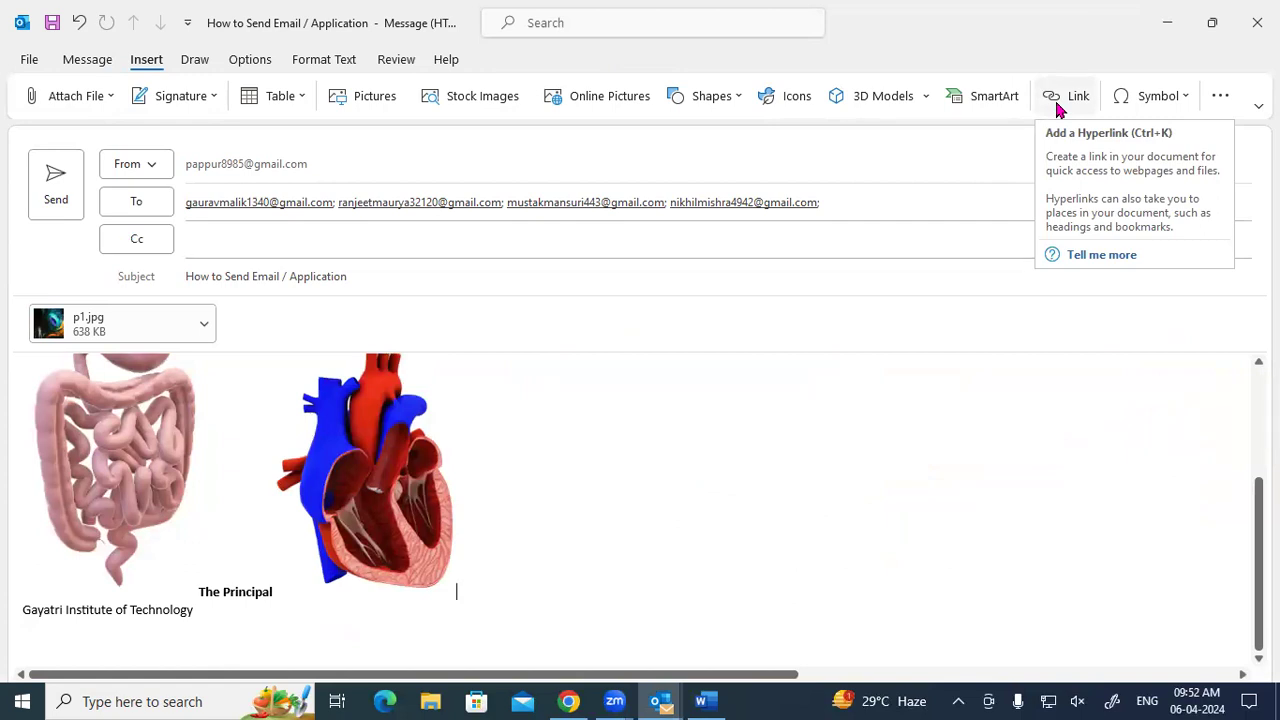
{"action": "left_click", "coordinate": [1158, 100]}
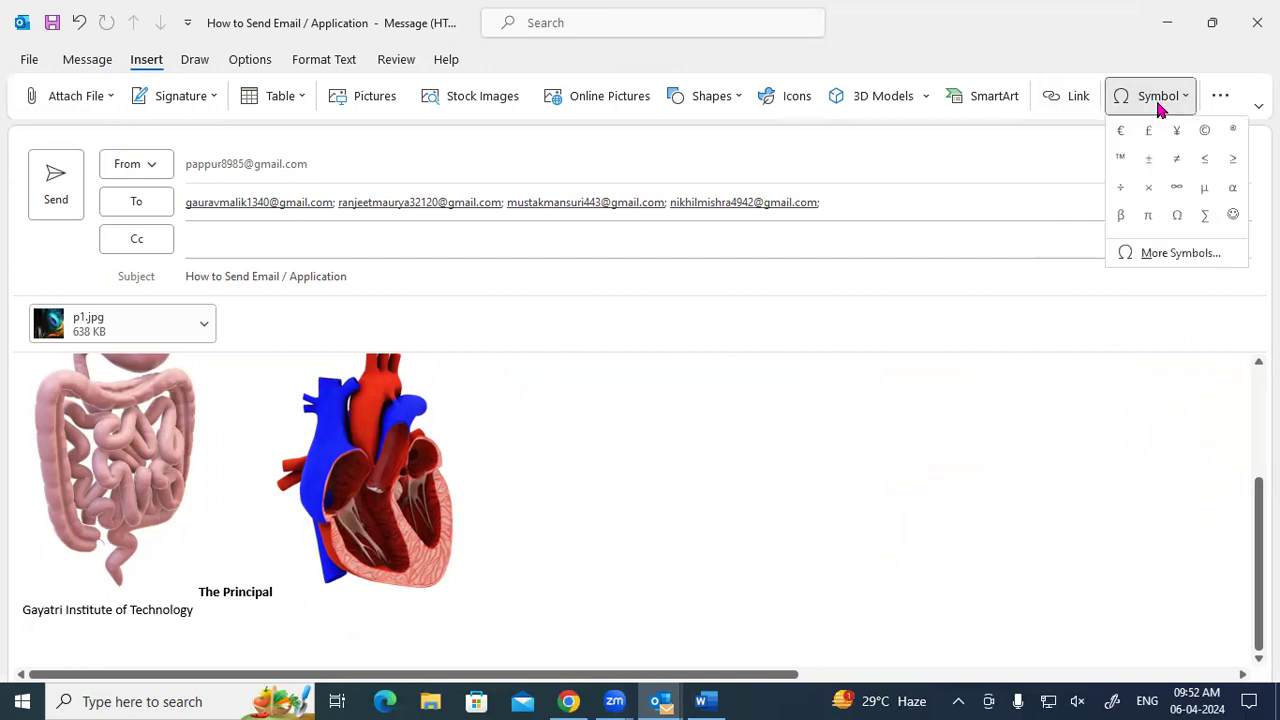
{"action": "left_click", "coordinate": [1163, 252]}
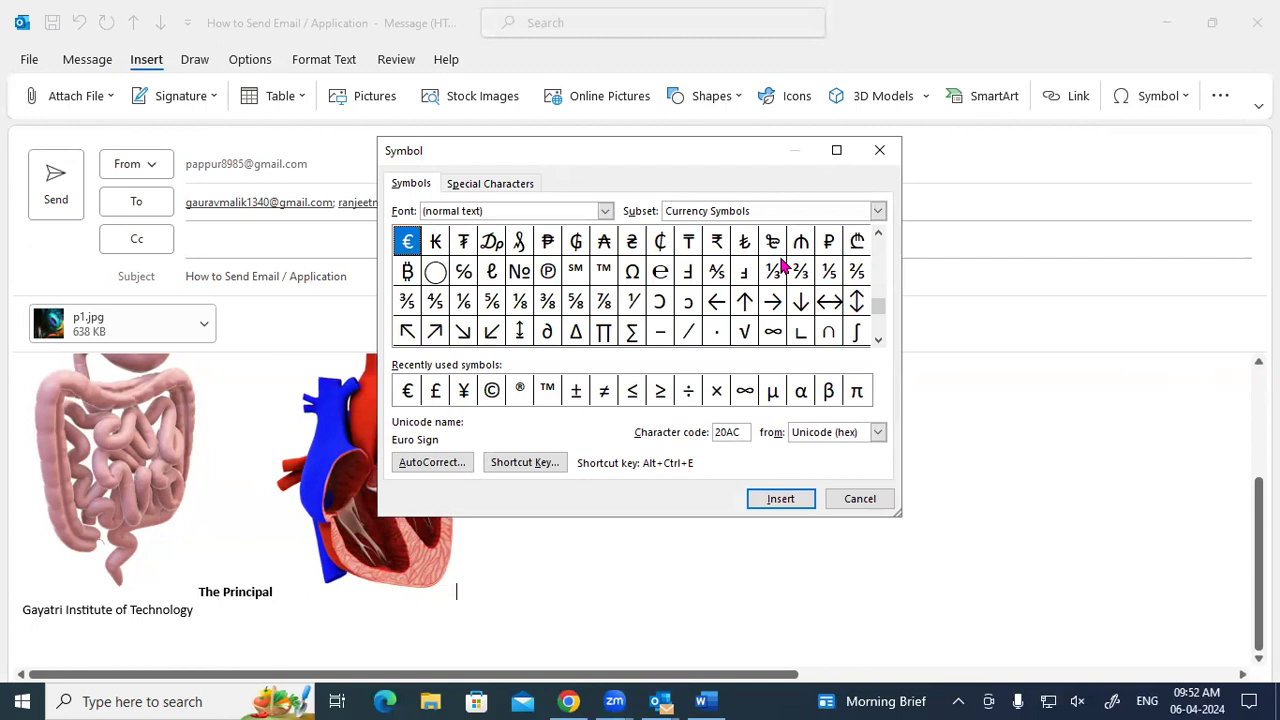
{"action": "left_click", "coordinate": [880, 150]}
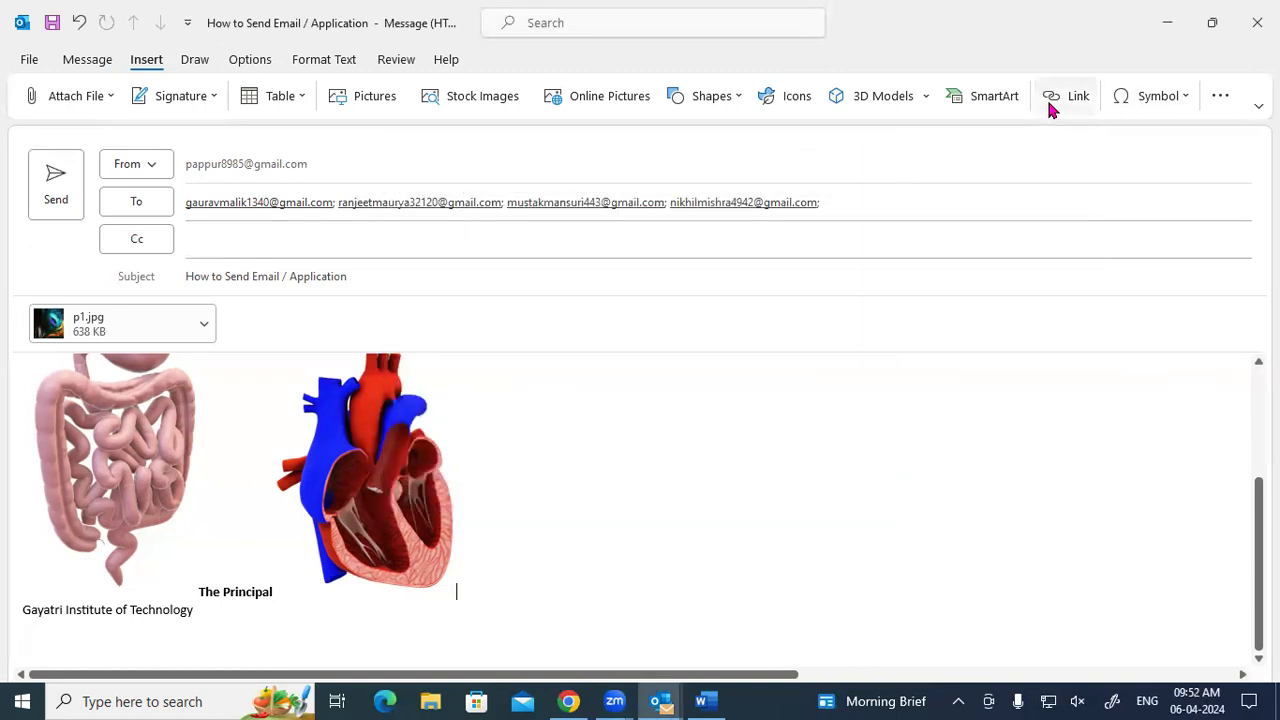
{"action": "left_click", "coordinate": [1050, 106]}
{"action": "scroll", "coordinate": [515, 341], "scroll_direction": "down", "scroll_amount": 5}
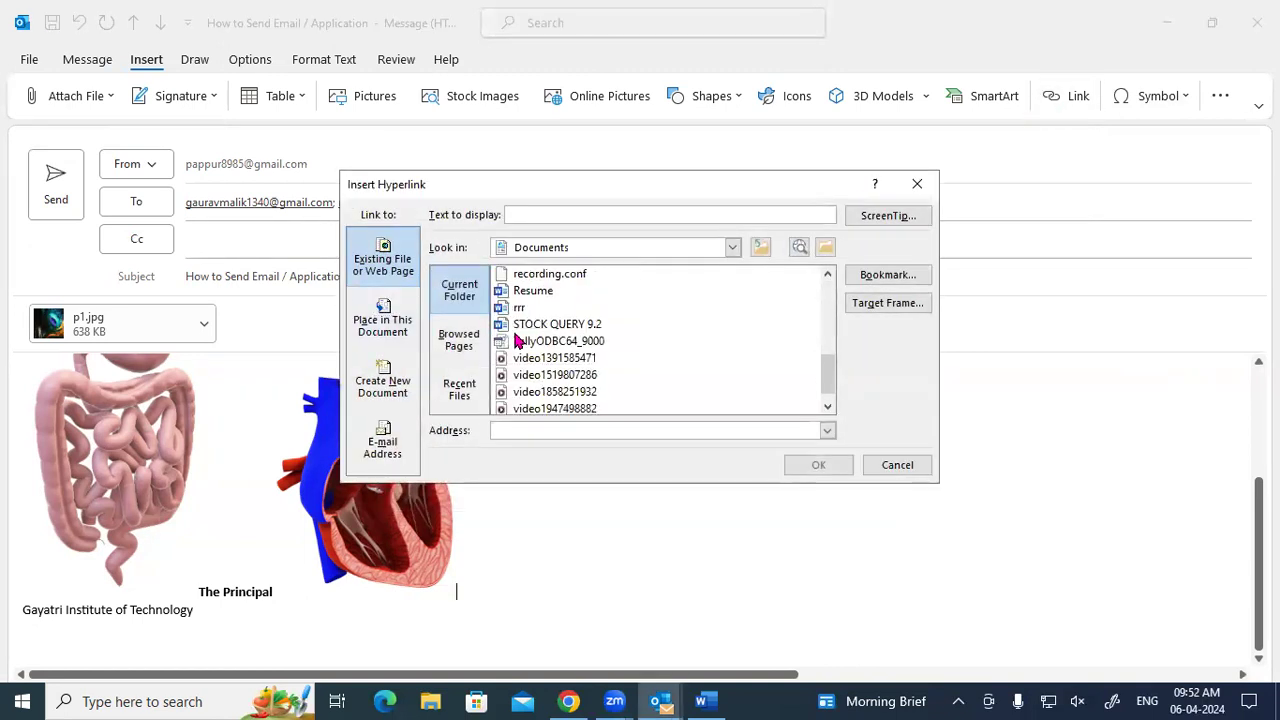
{"action": "scroll", "coordinate": [515, 341], "scroll_direction": "up", "scroll_amount": 5}
{"action": "scroll", "coordinate": [515, 341], "scroll_direction": "down", "scroll_amount": 5}
{"action": "scroll", "coordinate": [515, 341], "scroll_direction": "up", "scroll_amount": 5}
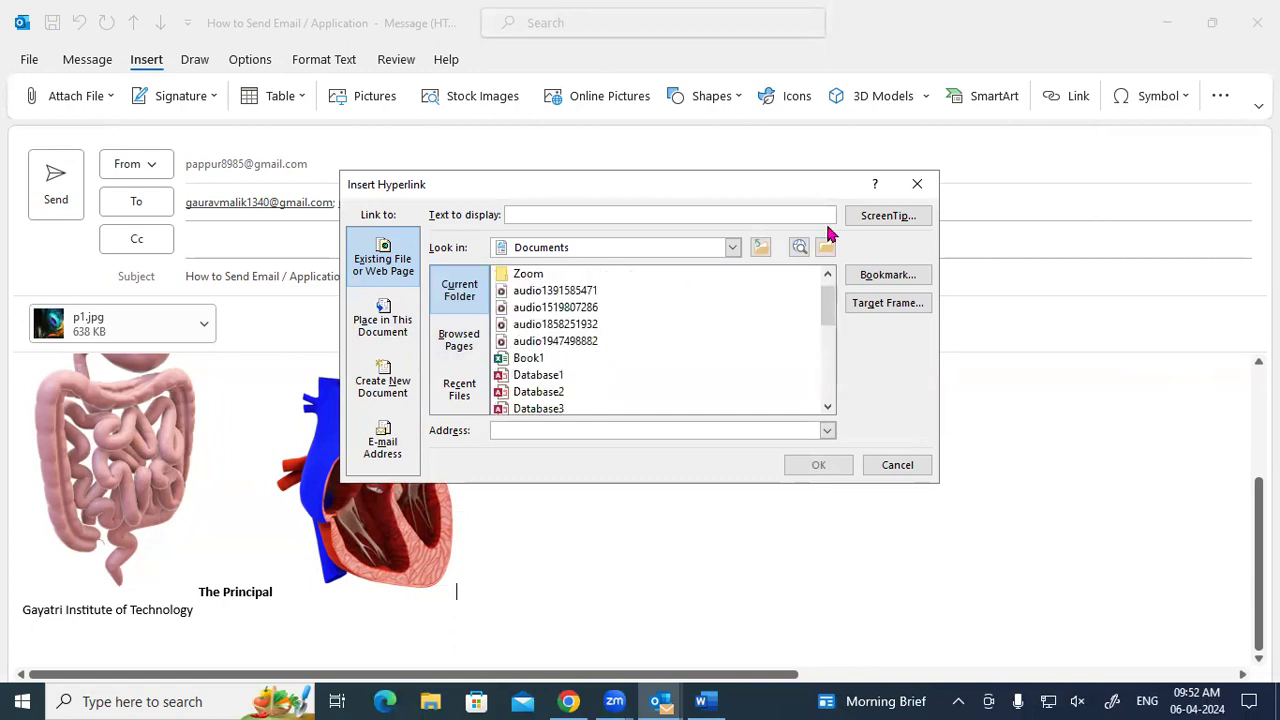
{"action": "left_click", "coordinate": [917, 184]}
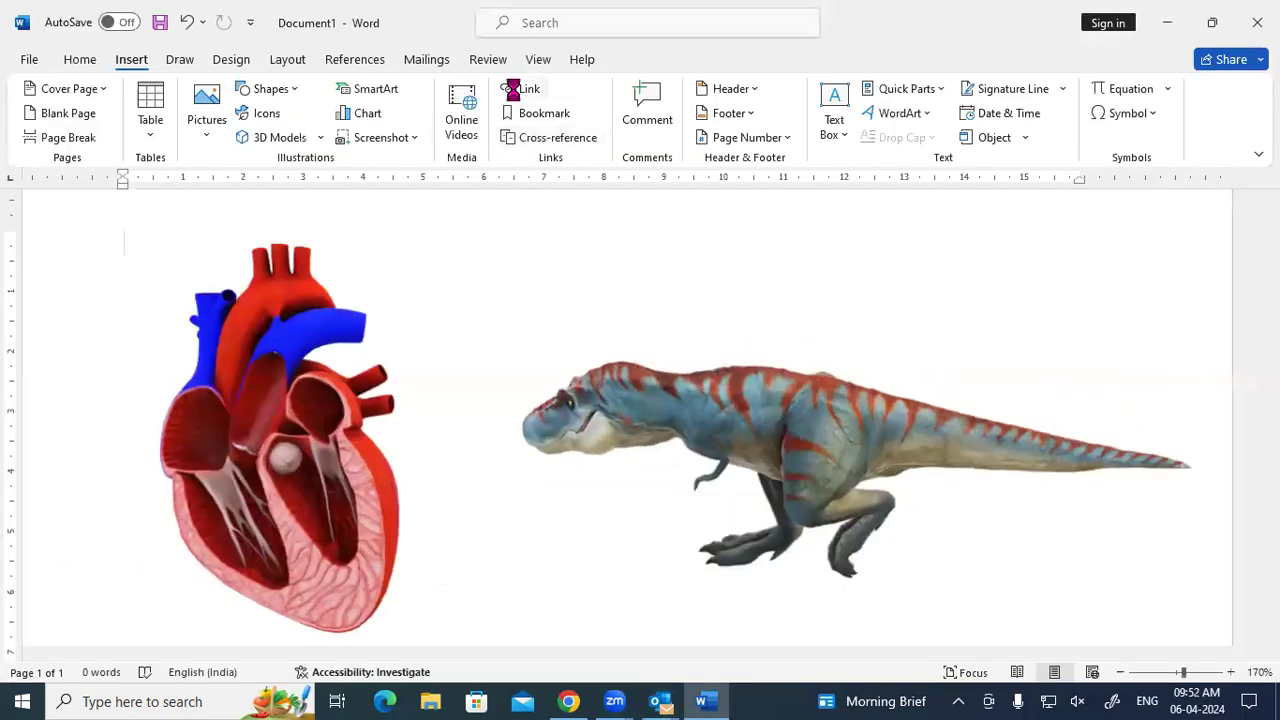
{"action": "left_click", "coordinate": [517, 94]}
{"action": "scroll", "coordinate": [455, 148], "scroll_direction": "down", "scroll_amount": 3}
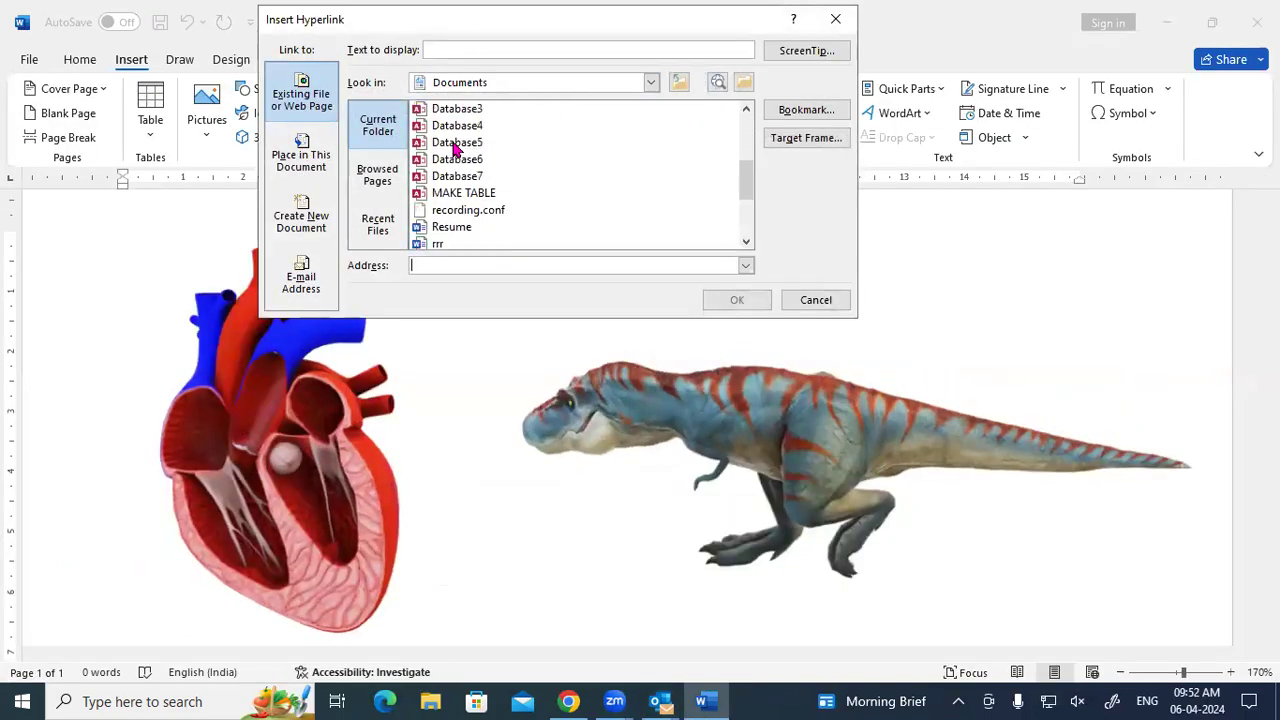
{"action": "left_click", "coordinate": [835, 19]}
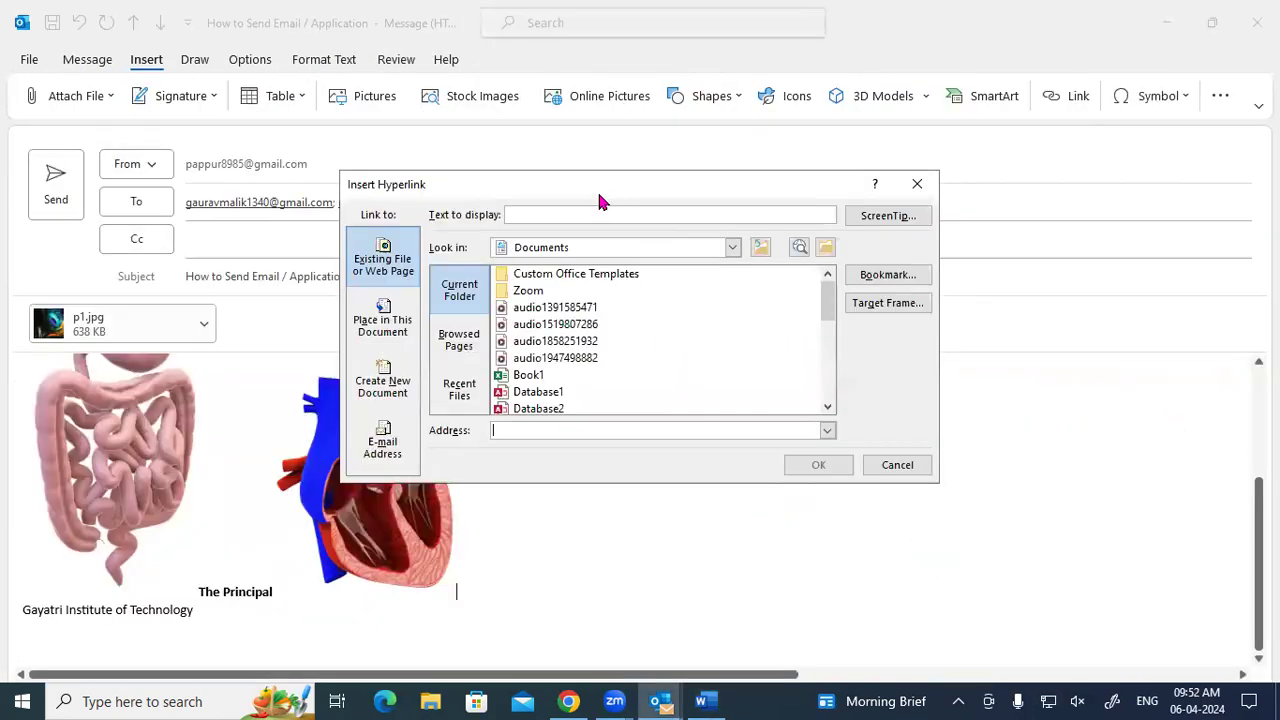
{"action": "left_click_drag", "start_coordinate": [603, 186], "coordinate": [620, 140]}
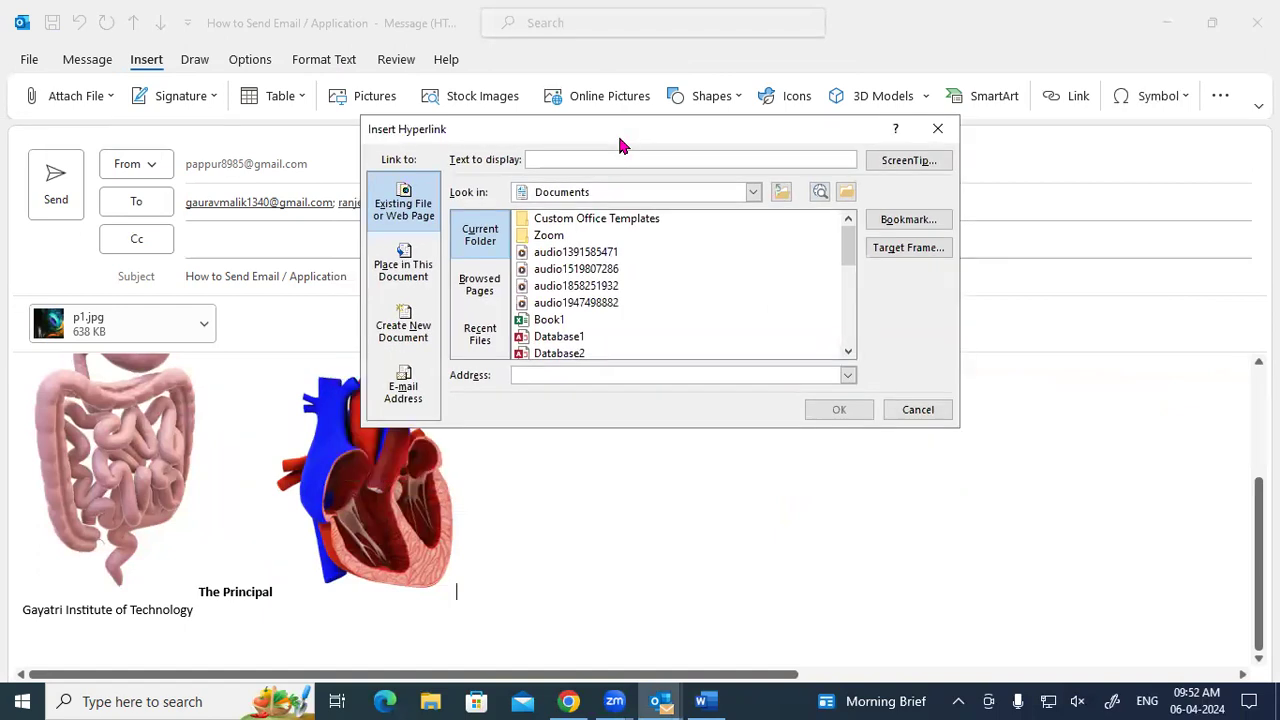
{"action": "left_click", "coordinate": [935, 128]}
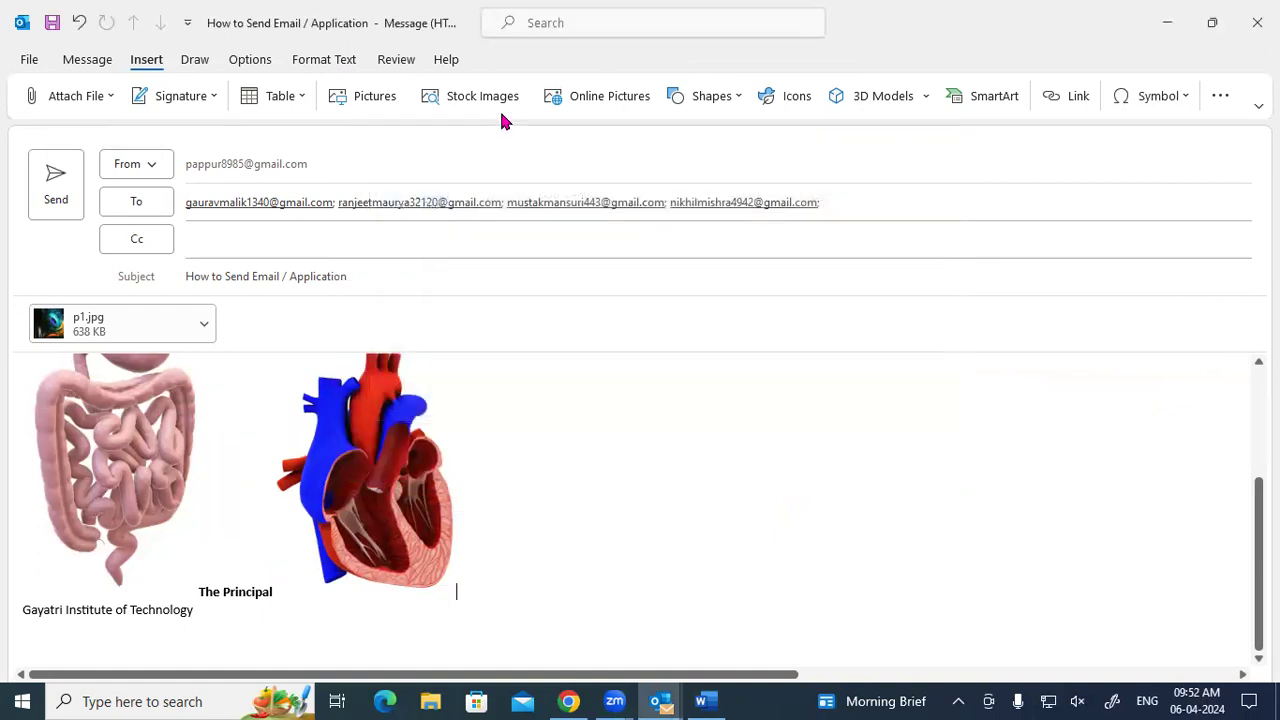
{"action": "left_click", "coordinate": [78, 60]}
{"action": "left_click", "coordinate": [146, 62]}
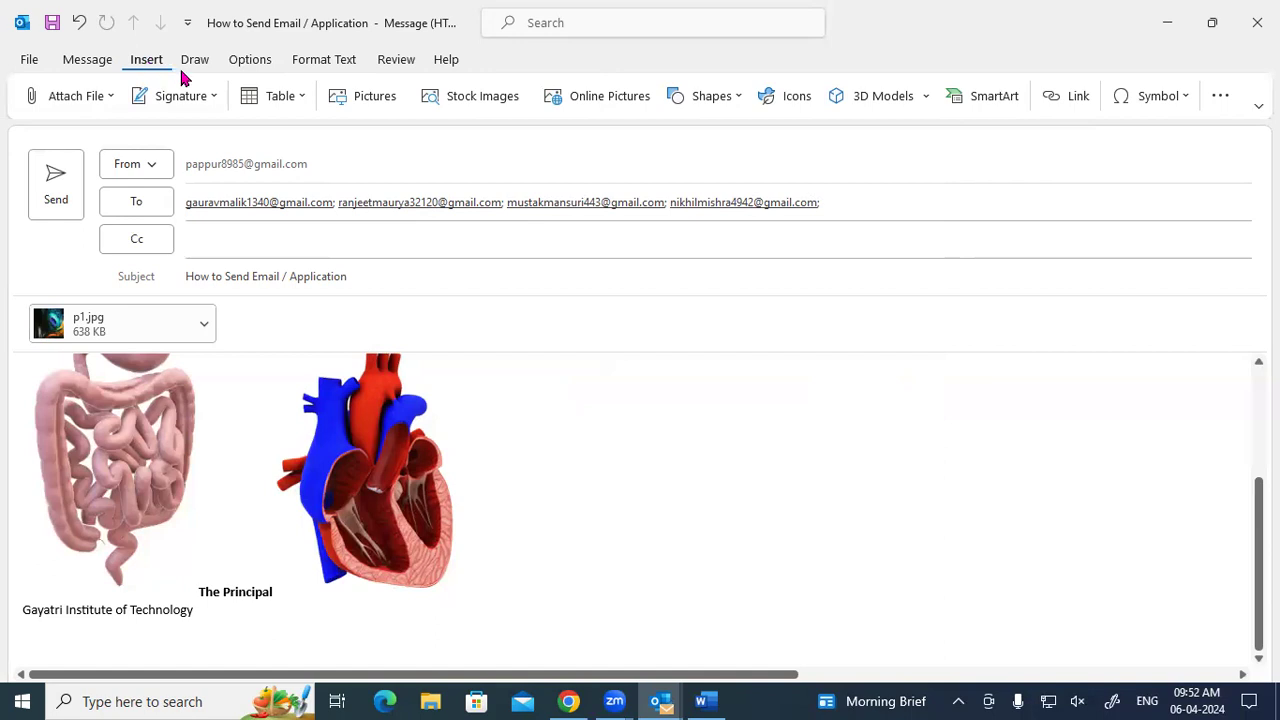
Add a drawing canvas to the message and draw black and red looped strokes.
{"action": "left_click", "coordinate": [194, 62]}
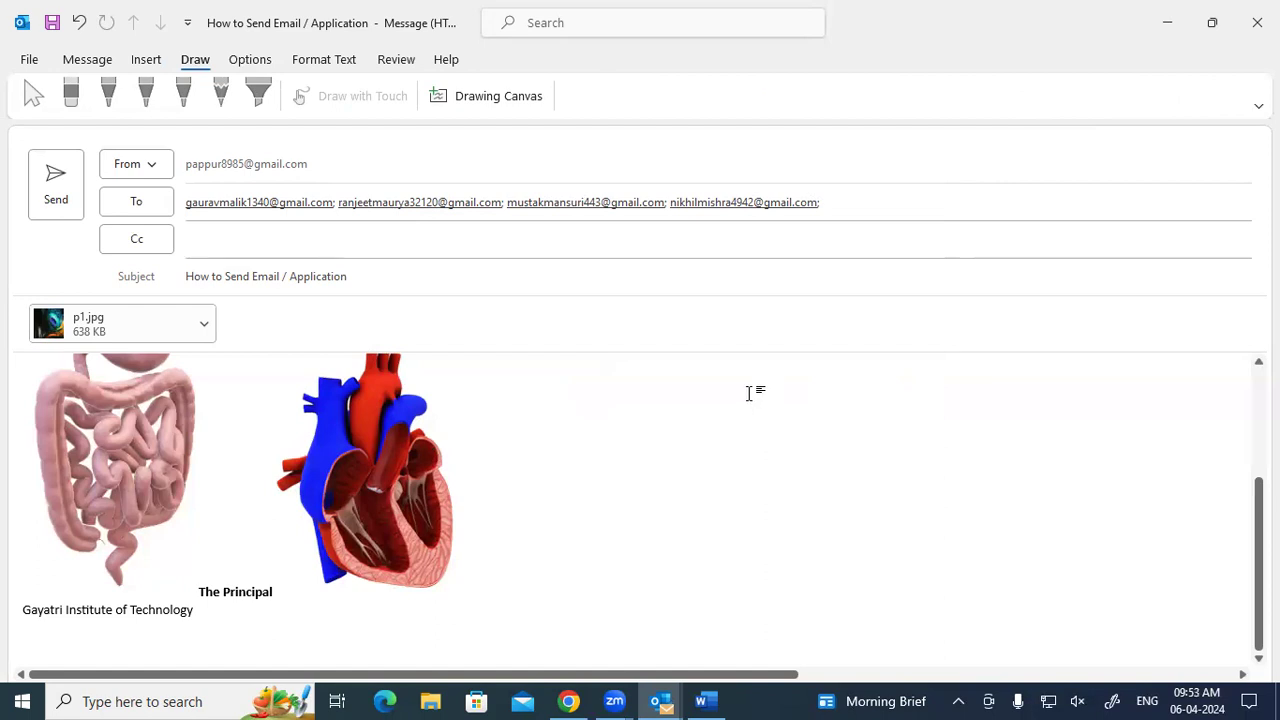
{"action": "left_click", "coordinate": [498, 97]}
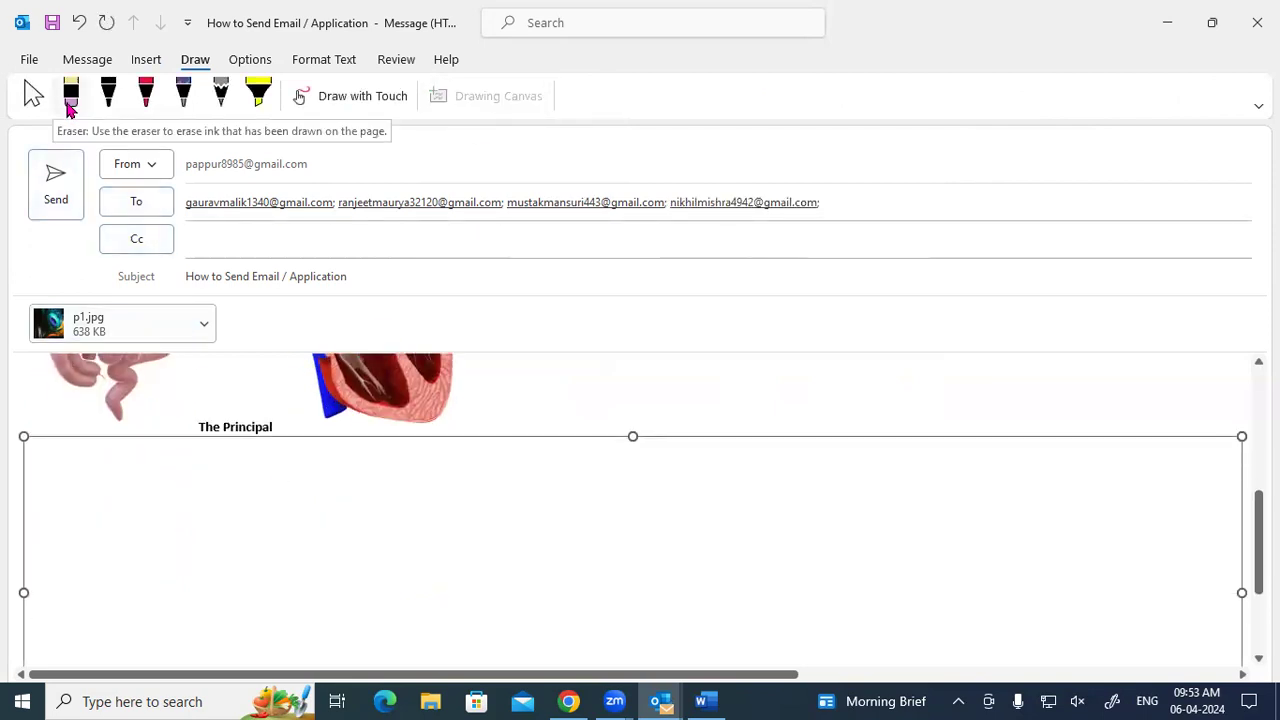
{"action": "left_click", "coordinate": [108, 95]}
{"action": "left_click_drag", "start_coordinate": [119, 499], "coordinate": [179, 509]}
{"action": "left_click", "coordinate": [146, 92]}
{"action": "mouse_move", "coordinate": [306, 490]}
{"action": "left_mouse_down"}
{"action": "mouse_move", "coordinate": [357, 514]}
{"action": "mouse_move", "coordinate": [448, 485]}
{"action": "mouse_move", "coordinate": [511, 506]}
{"action": "mouse_move", "coordinate": [634, 500]}
{"action": "mouse_move", "coordinate": [622, 540]}
{"action": "mouse_move", "coordinate": [750, 517]}
{"action": "left_mouse_up"}
Highlight the strokes in yellow, then erase the ink from the canvas.
{"action": "left_click", "coordinate": [183, 92]}
{"action": "left_click", "coordinate": [221, 92]}
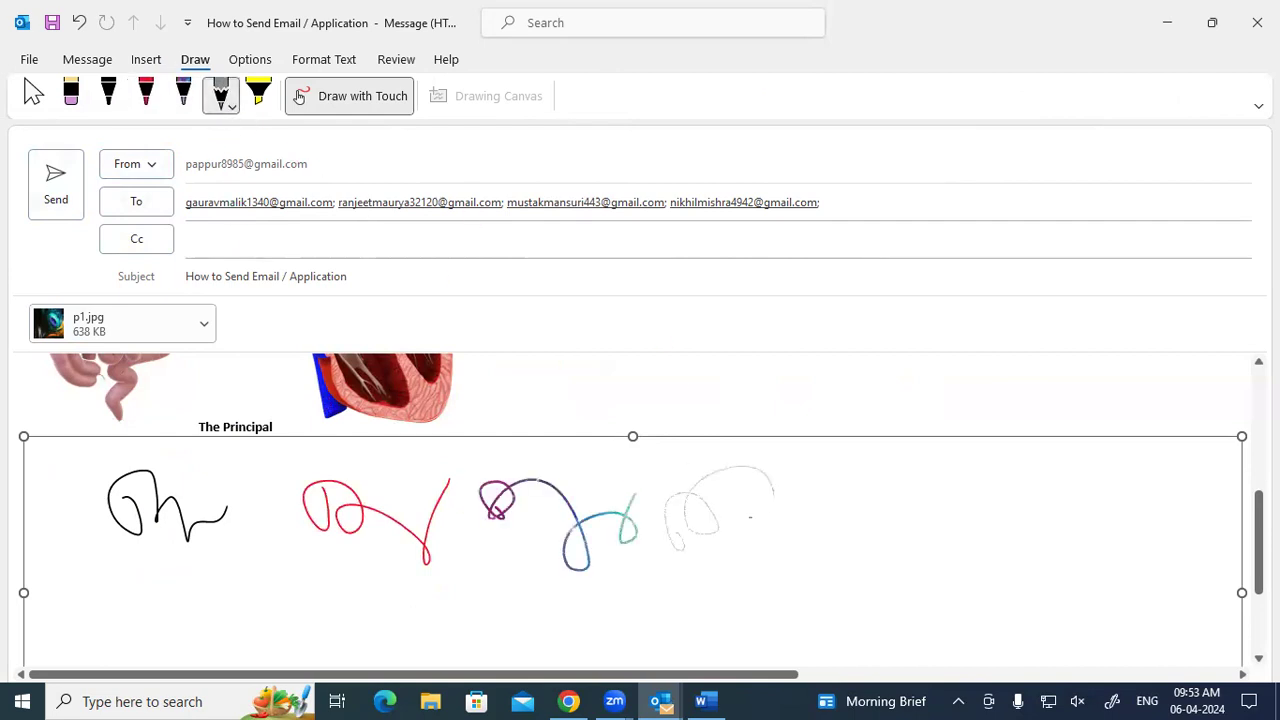
{"action": "left_click", "coordinate": [258, 92]}
{"action": "mouse_move", "coordinate": [283, 546]}
{"action": "left_mouse_down"}
{"action": "mouse_move", "coordinate": [178, 508]}
{"action": "mouse_move", "coordinate": [356, 474]}
{"action": "mouse_move", "coordinate": [232, 565]}
{"action": "mouse_move", "coordinate": [450, 560]}
{"action": "mouse_move", "coordinate": [576, 486]}
{"action": "left_mouse_up"}
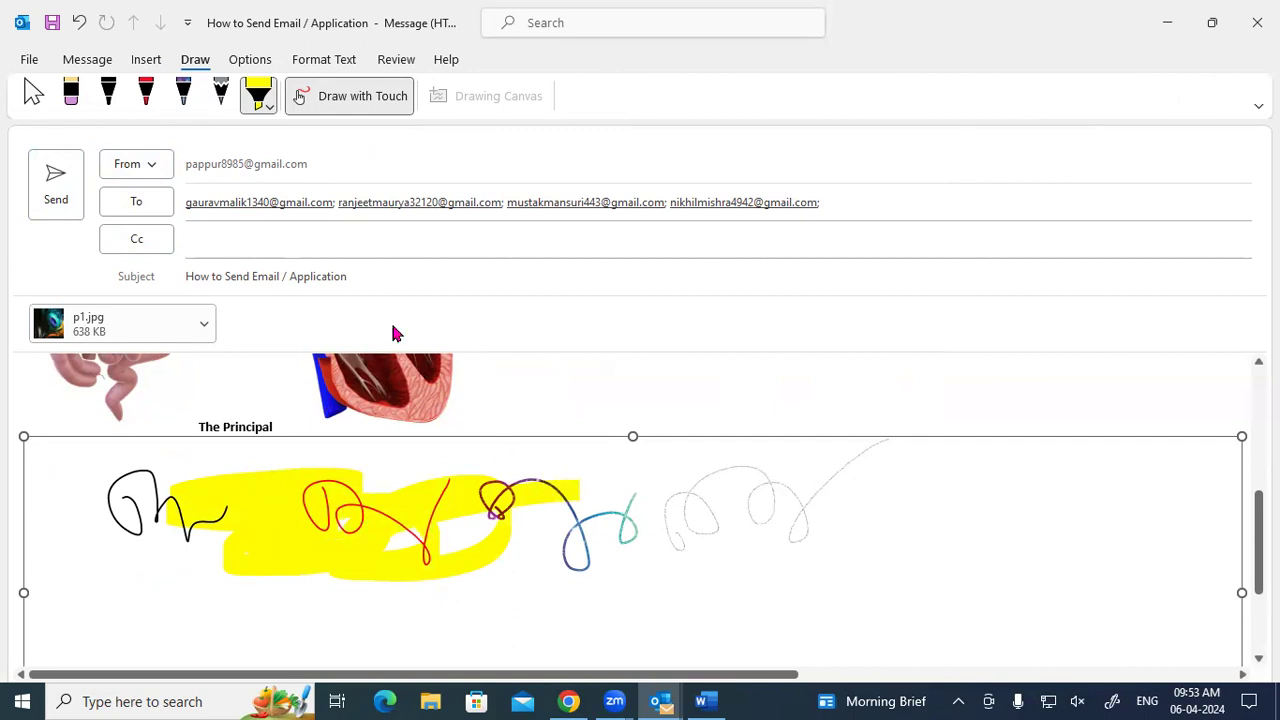
{"action": "left_click", "coordinate": [70, 92]}
{"action": "mouse_move", "coordinate": [329, 434]}
{"action": "left_mouse_down"}
{"action": "mouse_move", "coordinate": [507, 609]}
{"action": "mouse_move", "coordinate": [503, 554]}
{"action": "mouse_move", "coordinate": [109, 523]}
{"action": "mouse_move", "coordinate": [320, 566]}
{"action": "left_mouse_up"}
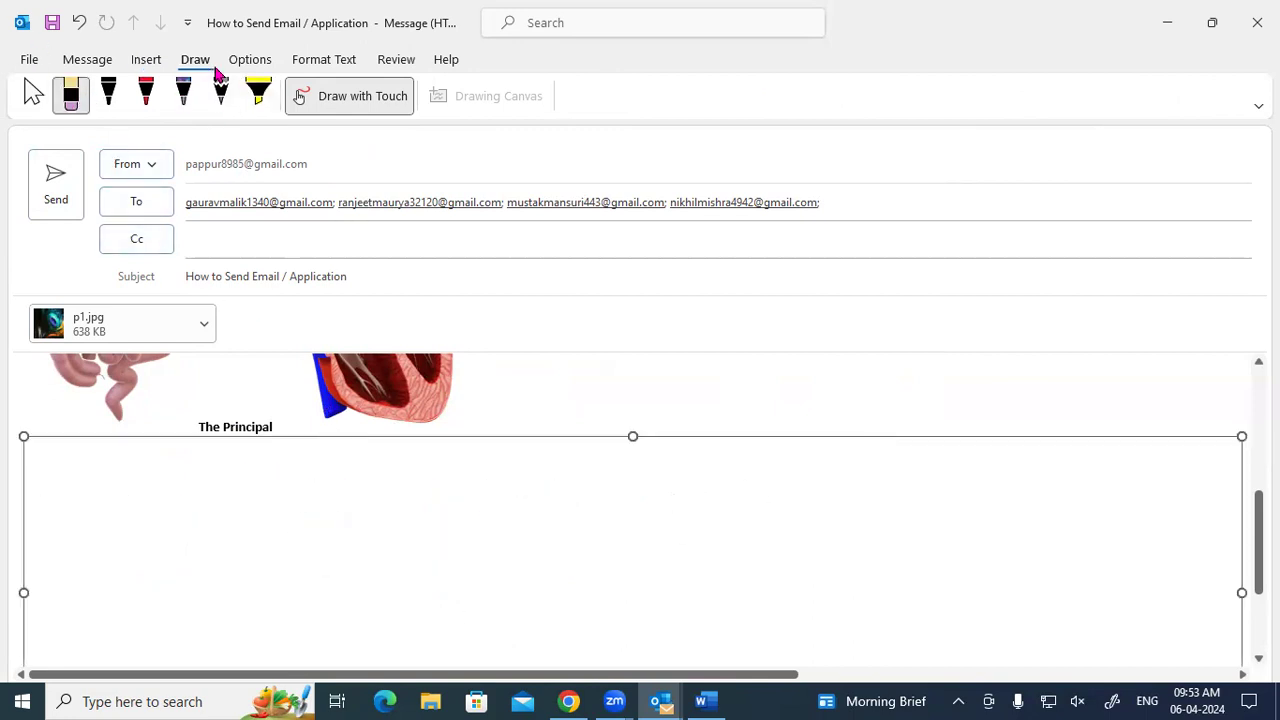
Draw a thick yellow highlighter loop and a purple-blue squiggle beside it.
{"action": "left_click", "coordinate": [258, 92]}
{"action": "mouse_move", "coordinate": [177, 509]}
{"action": "left_mouse_down"}
{"action": "mouse_move", "coordinate": [400, 535]}
{"action": "mouse_move", "coordinate": [393, 548]}
{"action": "left_mouse_up"}
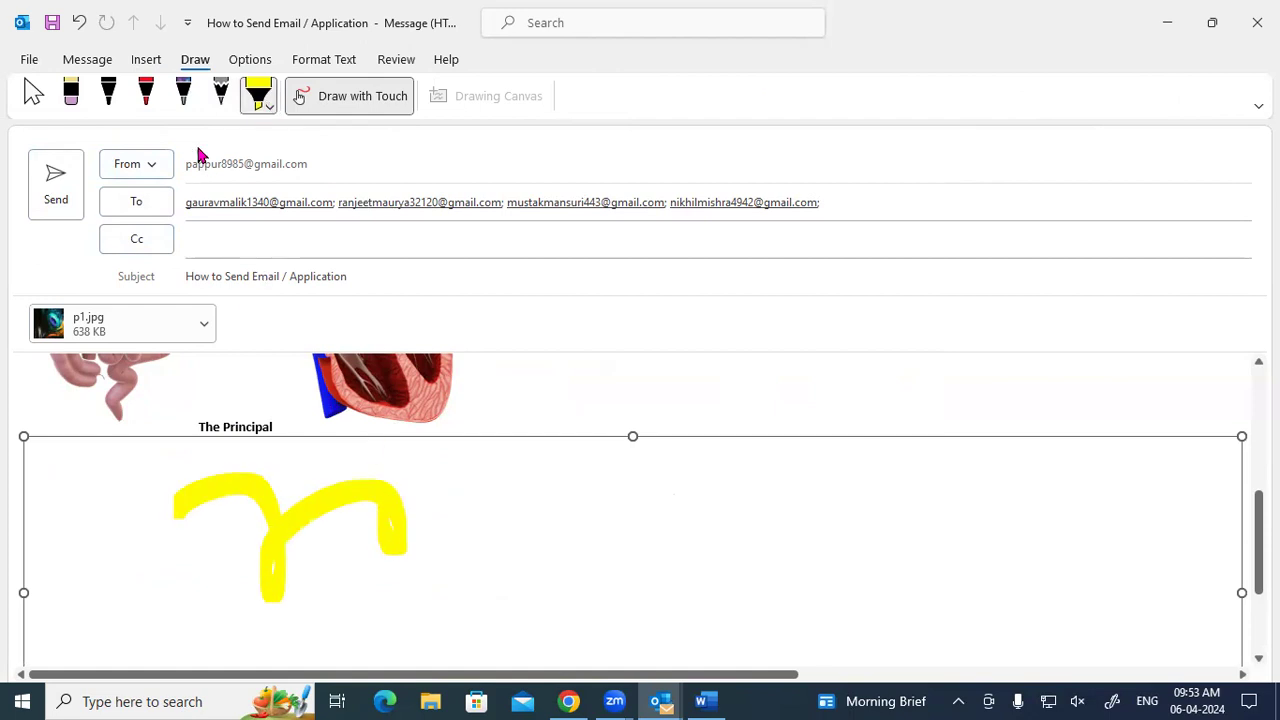
{"action": "left_click", "coordinate": [183, 92]}
{"action": "mouse_move", "coordinate": [528, 522]}
{"action": "left_mouse_down"}
{"action": "mouse_move", "coordinate": [550, 562]}
{"action": "mouse_move", "coordinate": [625, 600]}
{"action": "left_mouse_up"}
Move the yellow loop to the canvas's left edge with the squiggle beside it.
{"action": "left_click", "coordinate": [34, 94]}
{"action": "left_click", "coordinate": [289, 511]}
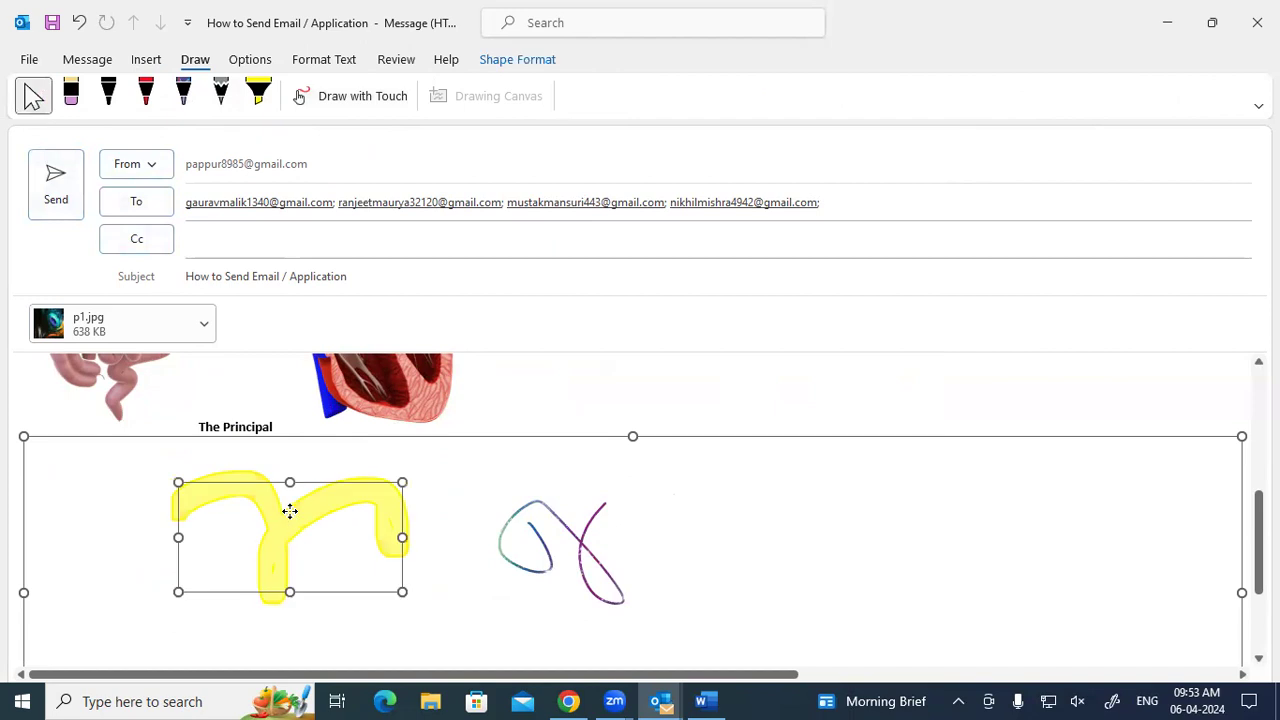
{"action": "mouse_move", "coordinate": [314, 511]}
{"action": "left_mouse_down"}
{"action": "mouse_move", "coordinate": [197, 537]}
{"action": "mouse_move", "coordinate": [176, 507]}
{"action": "left_mouse_up"}
{"action": "left_click", "coordinate": [516, 556]}
{"action": "mouse_move", "coordinate": [549, 508]}
{"action": "left_mouse_down"}
{"action": "mouse_move", "coordinate": [314, 509]}
{"action": "mouse_move", "coordinate": [340, 490]}
{"action": "left_mouse_up"}
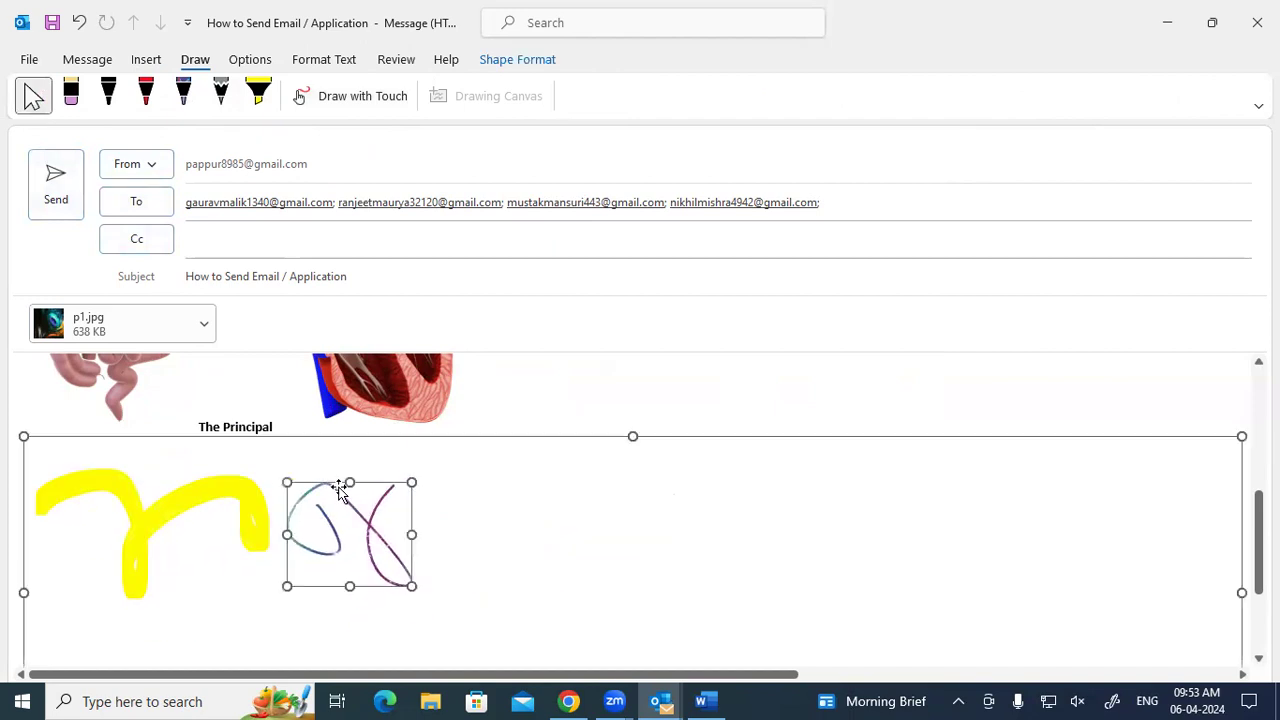
{"action": "left_click", "coordinate": [525, 552]}
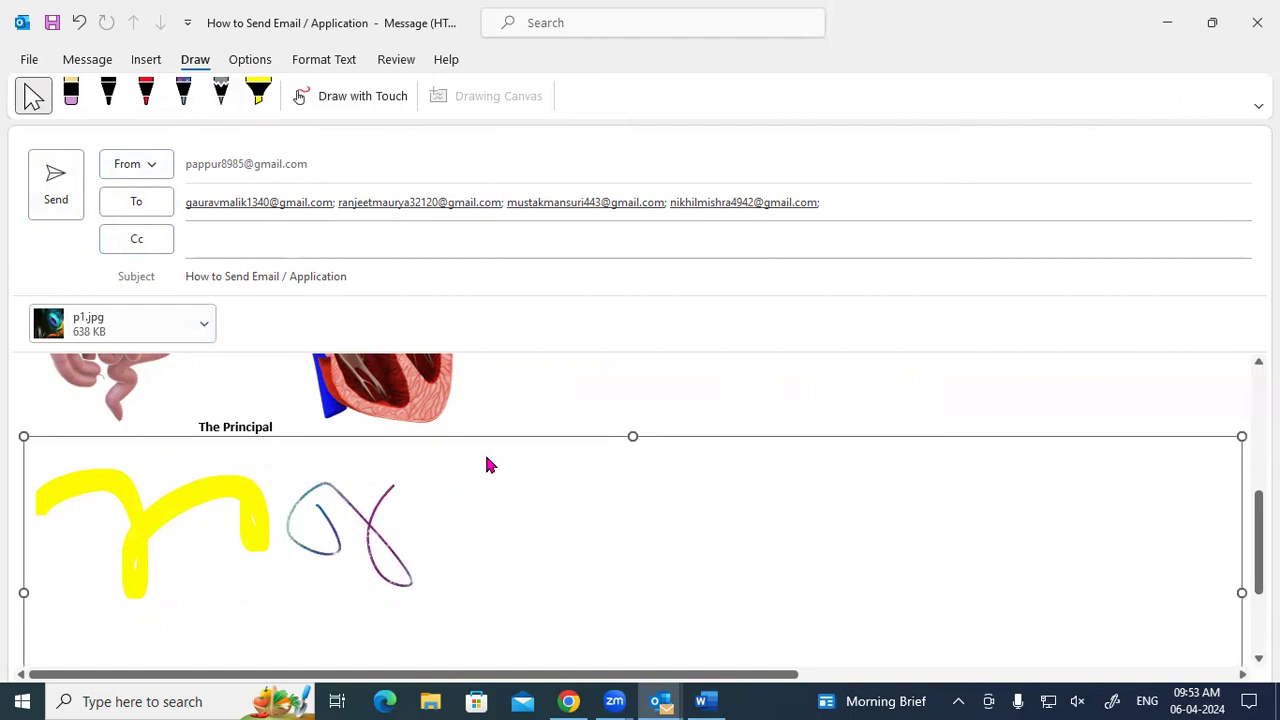
Enlarge the canvas and sketch a black flower with a circle centre and petals.
{"action": "left_click_drag", "start_coordinate": [632, 437], "coordinate": [634, 397]}
{"action": "scroll", "coordinate": [397, 517], "scroll_direction": "down", "scroll_amount": 3}
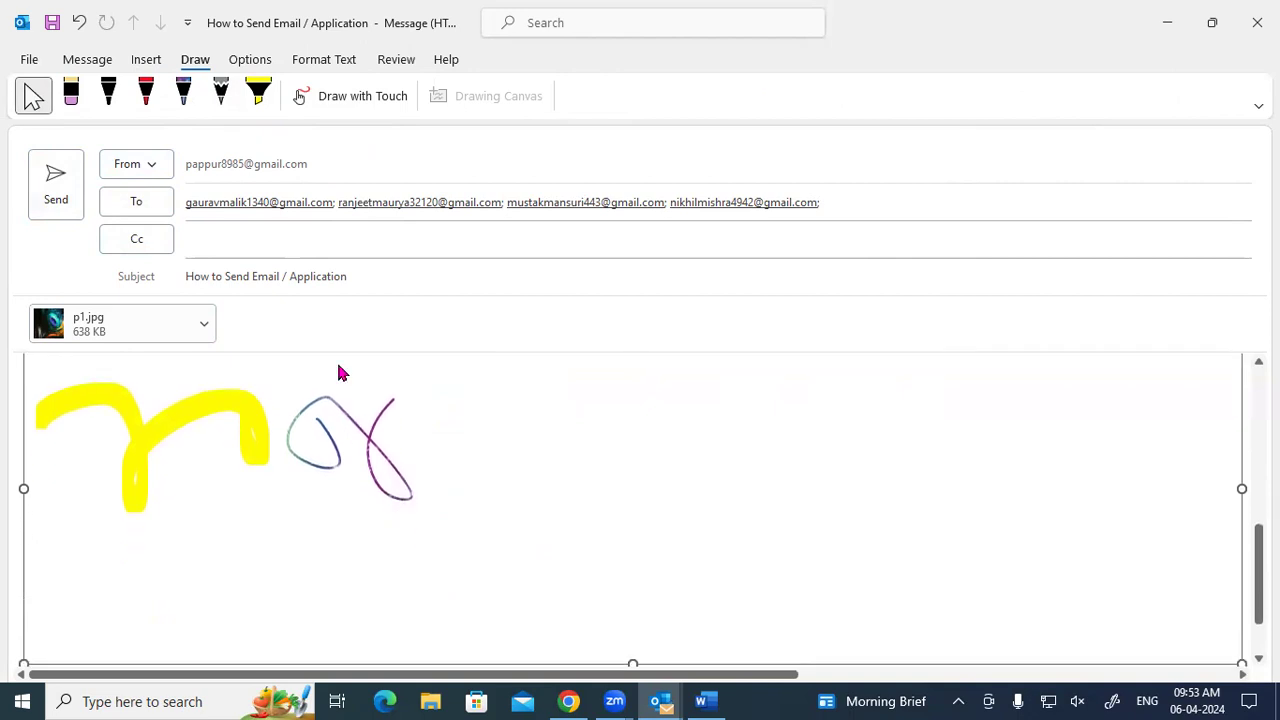
{"action": "left_click", "coordinate": [108, 94]}
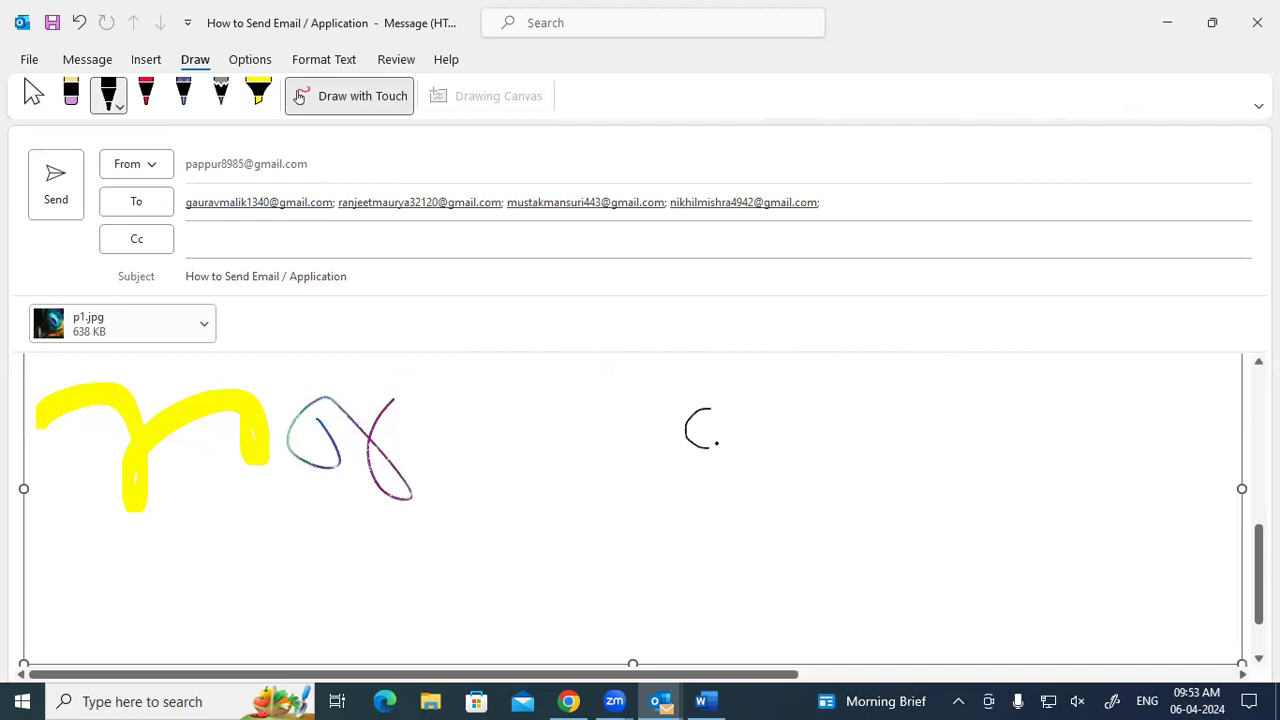
{"action": "left_click_drag", "start_coordinate": [704, 406], "coordinate": [710, 450]}
{"action": "mouse_move", "coordinate": [710, 450]}
{"action": "left_mouse_down"}
{"action": "mouse_move", "coordinate": [698, 475]}
{"action": "mouse_move", "coordinate": [682, 434]}
{"action": "left_mouse_up"}
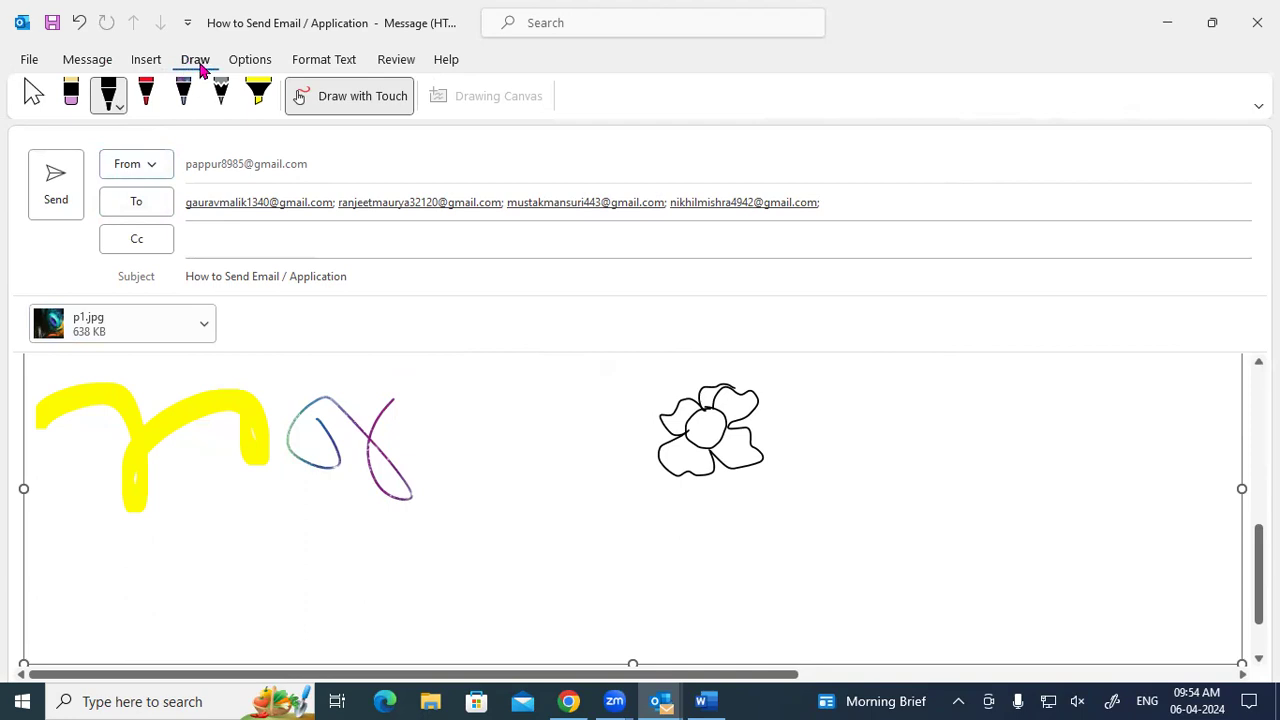
Browse the colour, font, theme and effect galleries, then apply the Integral theme.
{"action": "left_click", "coordinate": [234, 64]}
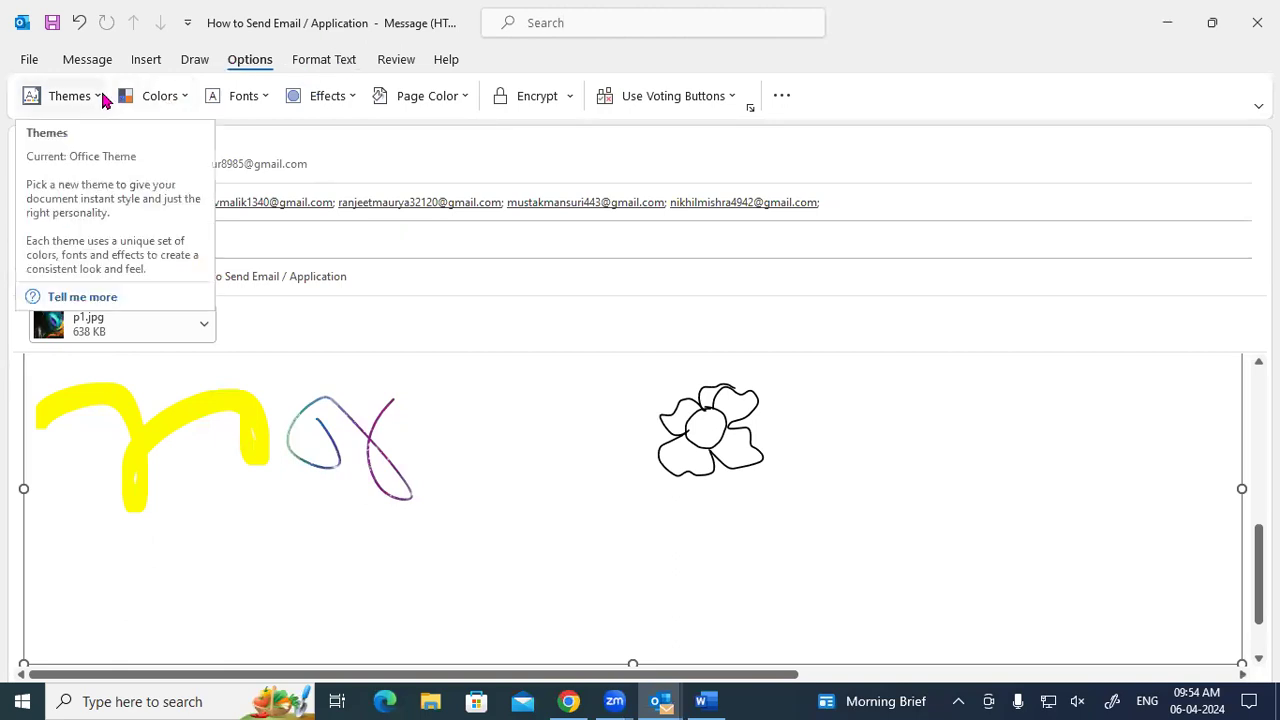
{"action": "left_click", "coordinate": [172, 105]}
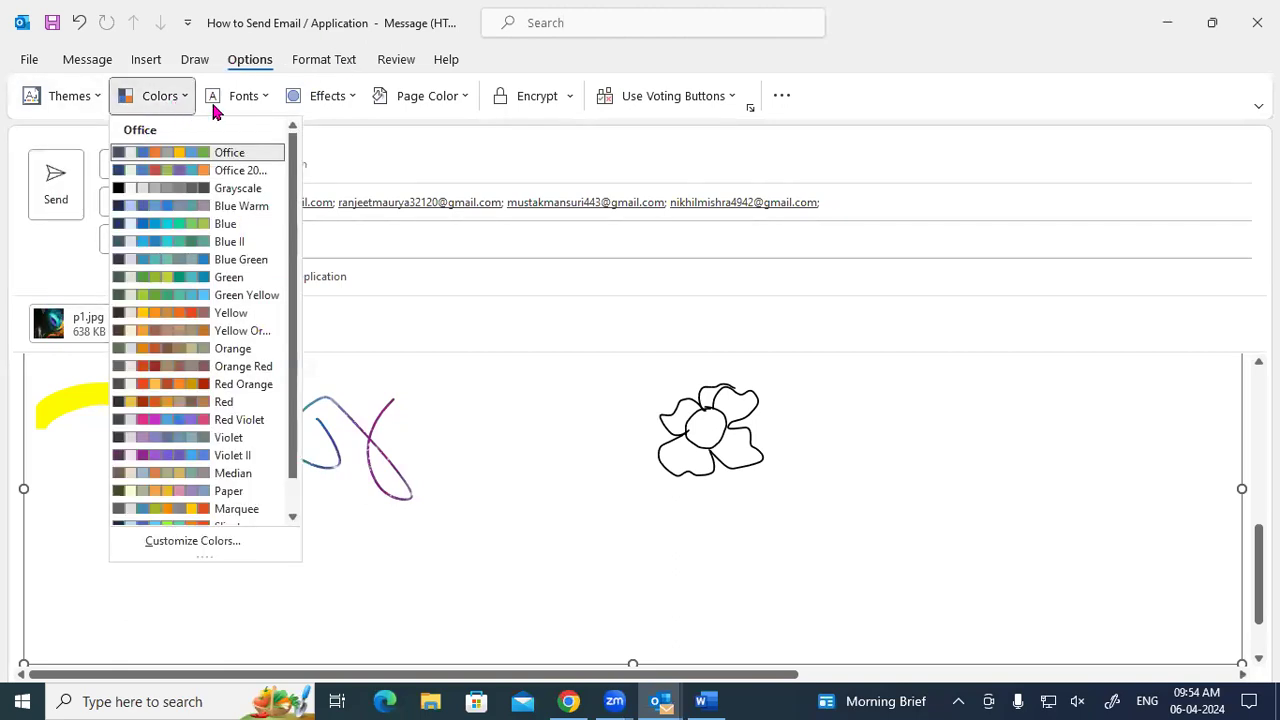
{"action": "left_click", "coordinate": [248, 97]}
{"action": "left_click", "coordinate": [68, 98]}
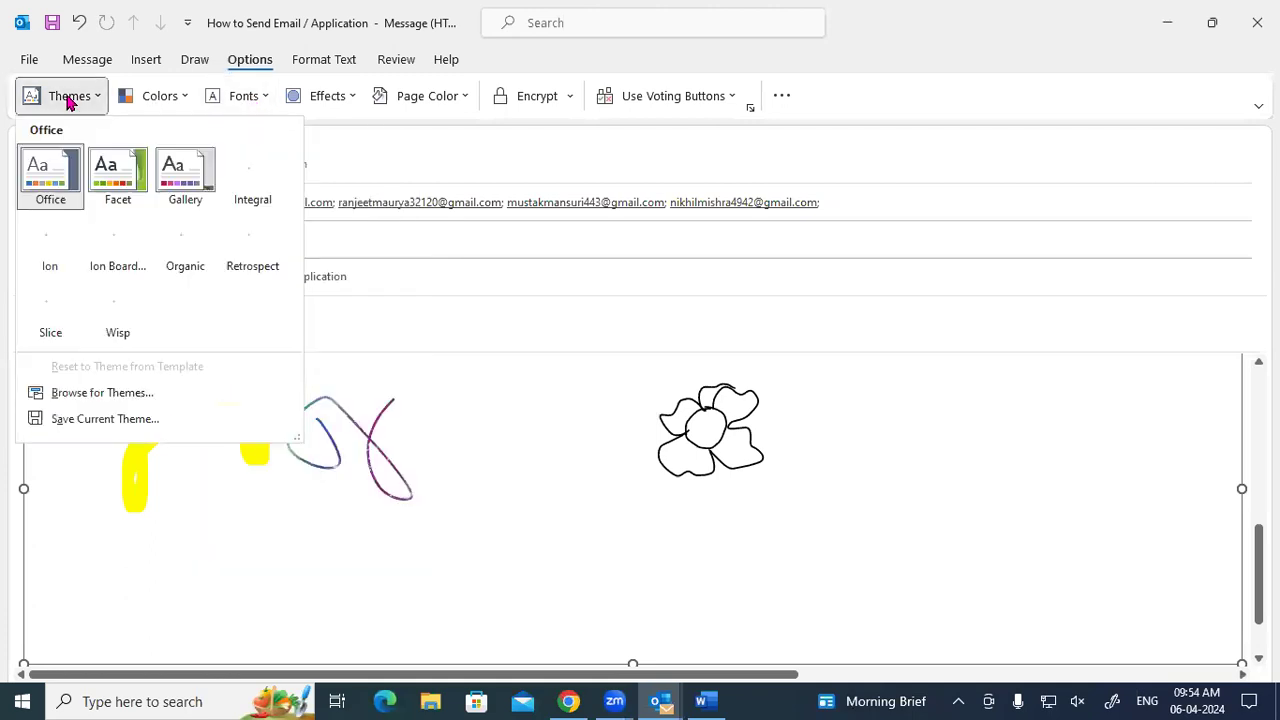
{"action": "left_click", "coordinate": [337, 98]}
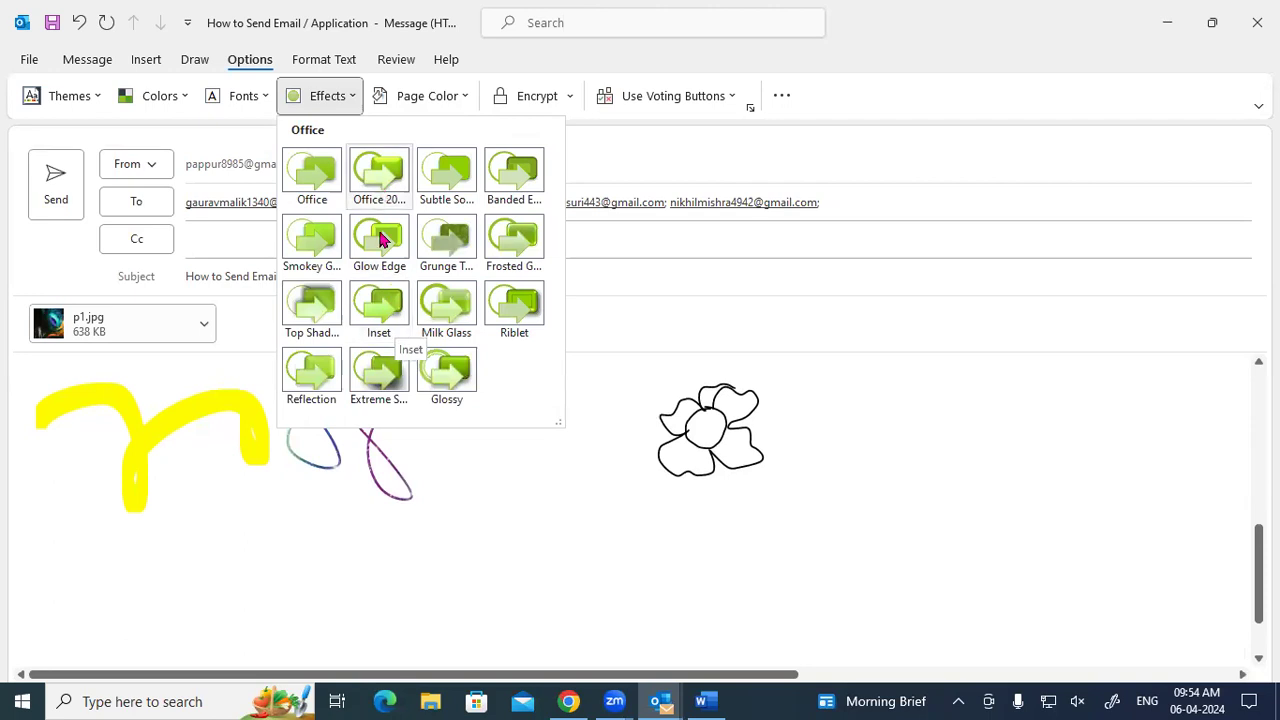
{"action": "left_click", "coordinate": [97, 98]}
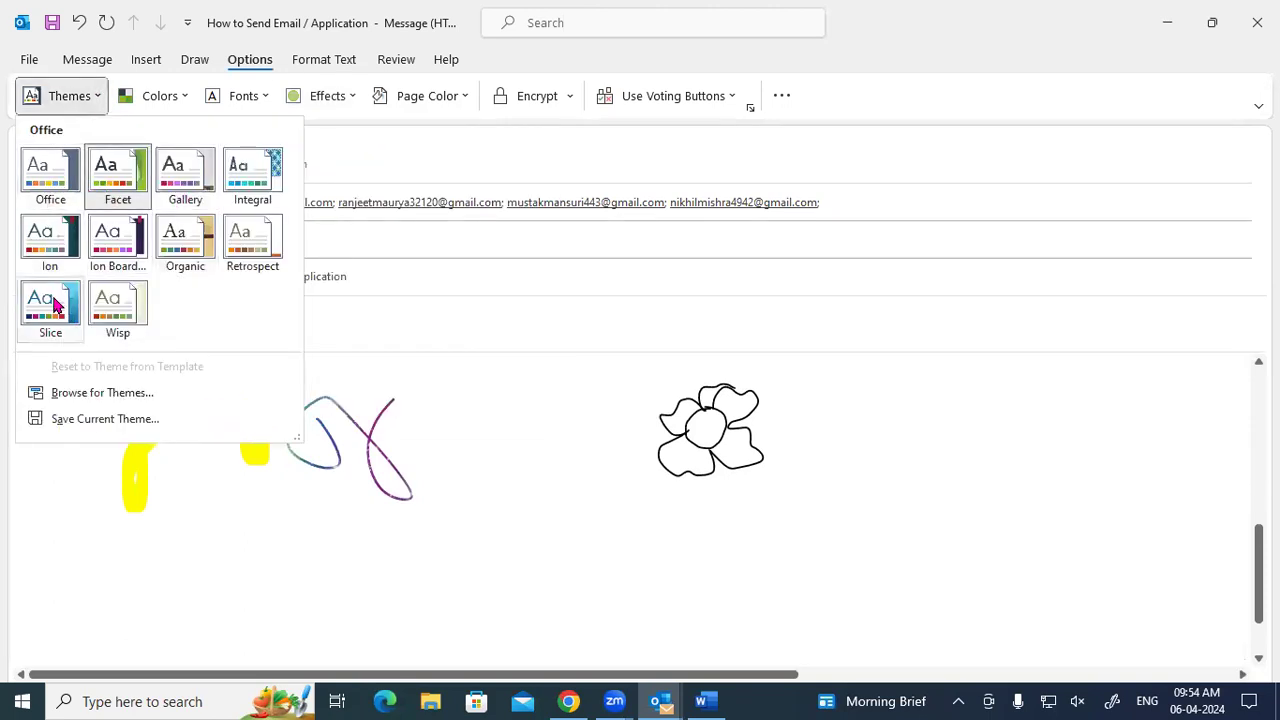
{"action": "key", "text": "Escape"}
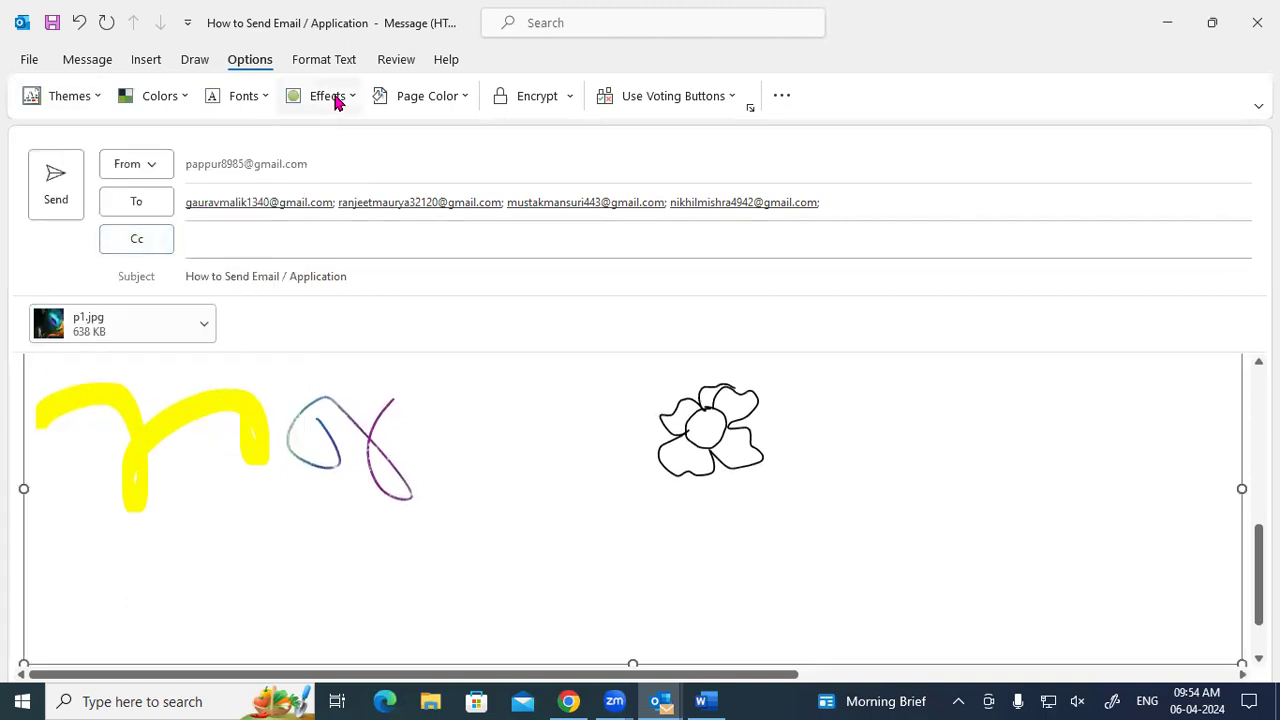
{"action": "left_click", "coordinate": [336, 98]}
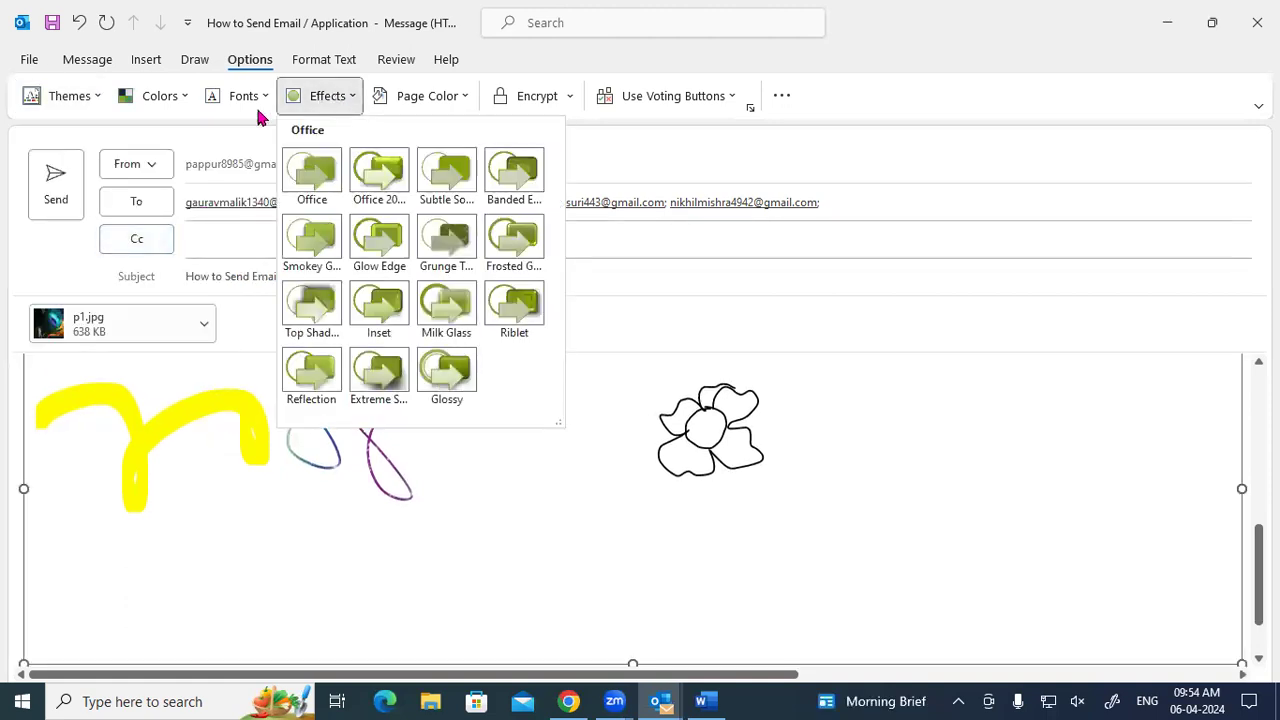
{"action": "left_click", "coordinate": [100, 98]}
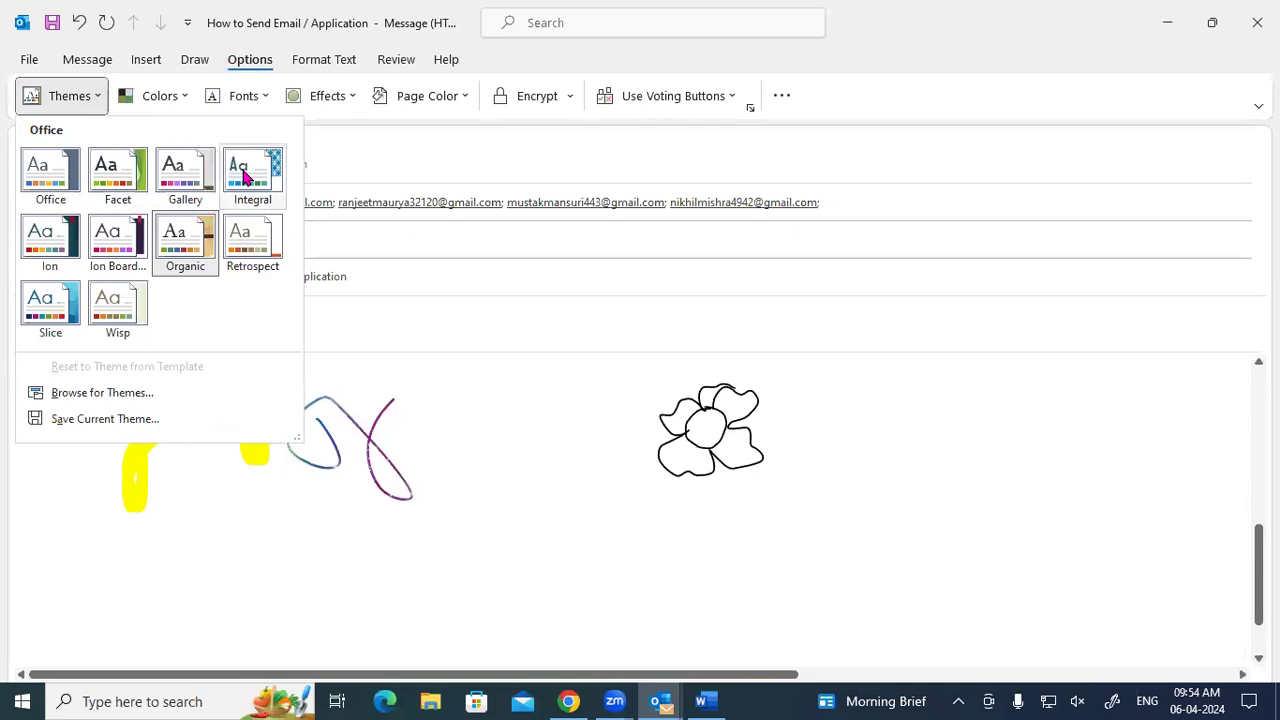
{"action": "left_click", "coordinate": [243, 174]}
Set the message's page colour to turquoise.
{"action": "left_click", "coordinate": [333, 100]}
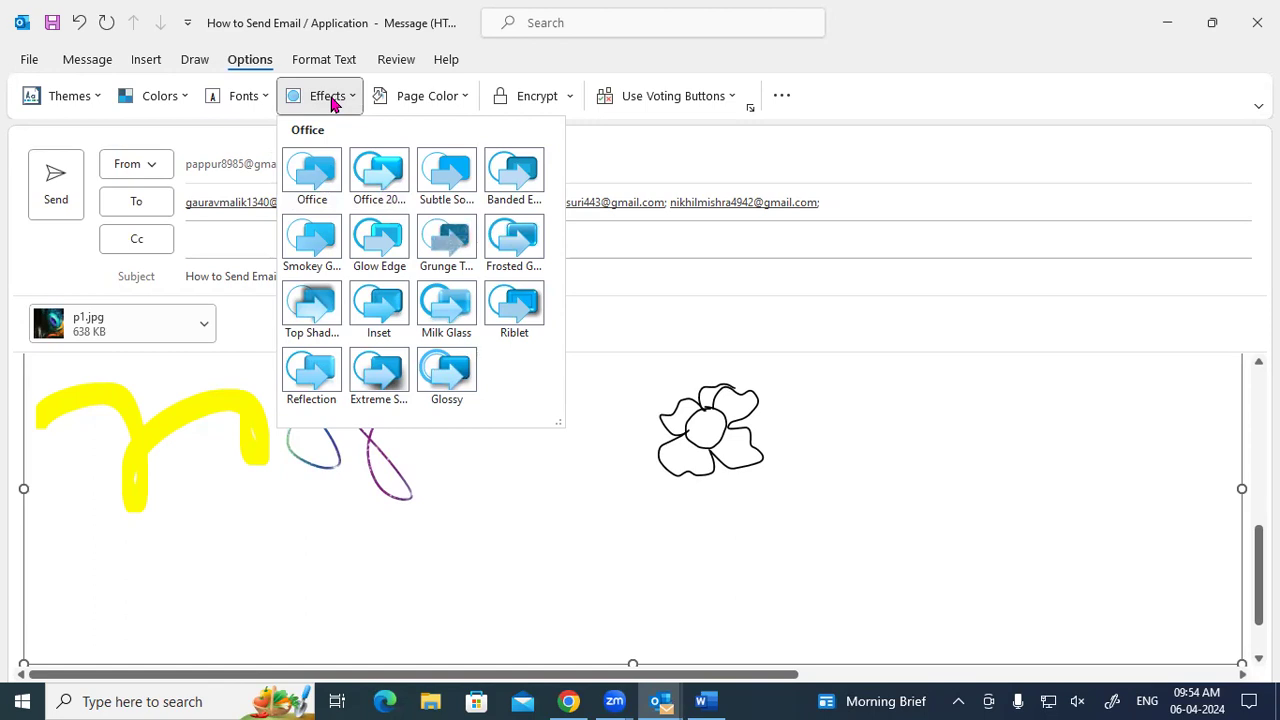
{"action": "left_click", "coordinate": [557, 432]}
{"action": "left_click", "coordinate": [439, 97]}
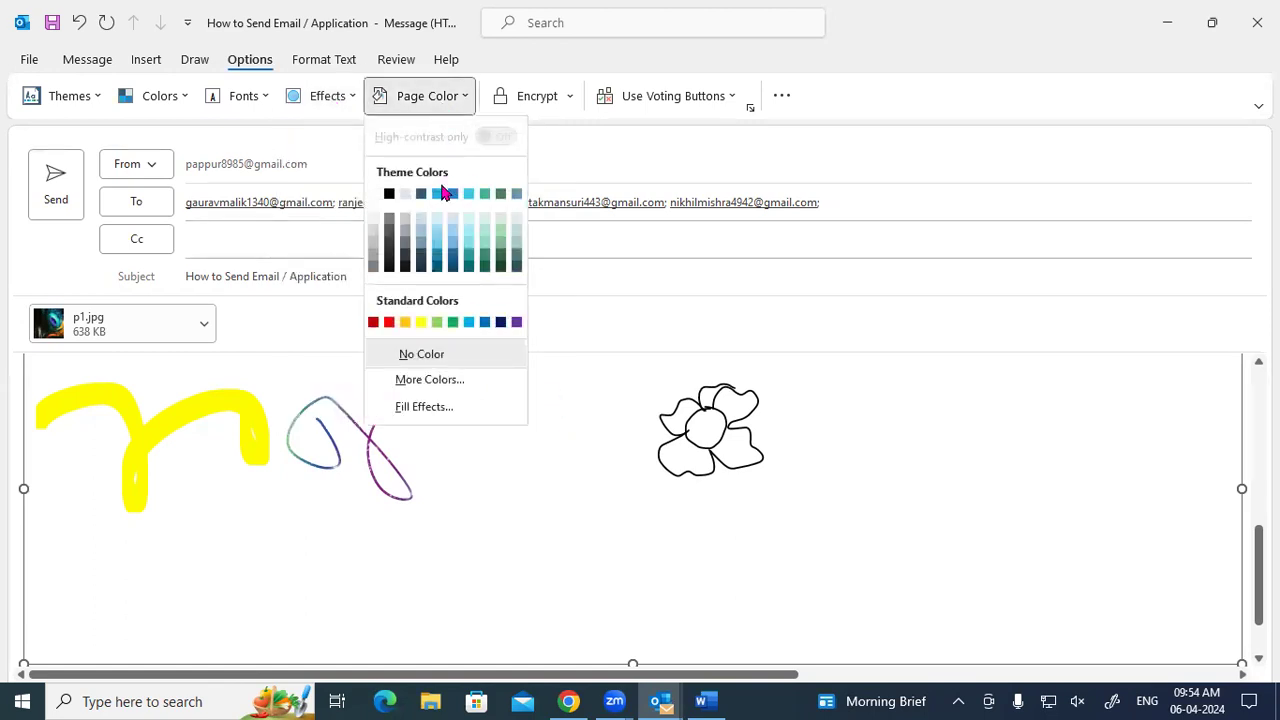
{"action": "left_click", "coordinate": [695, 548]}
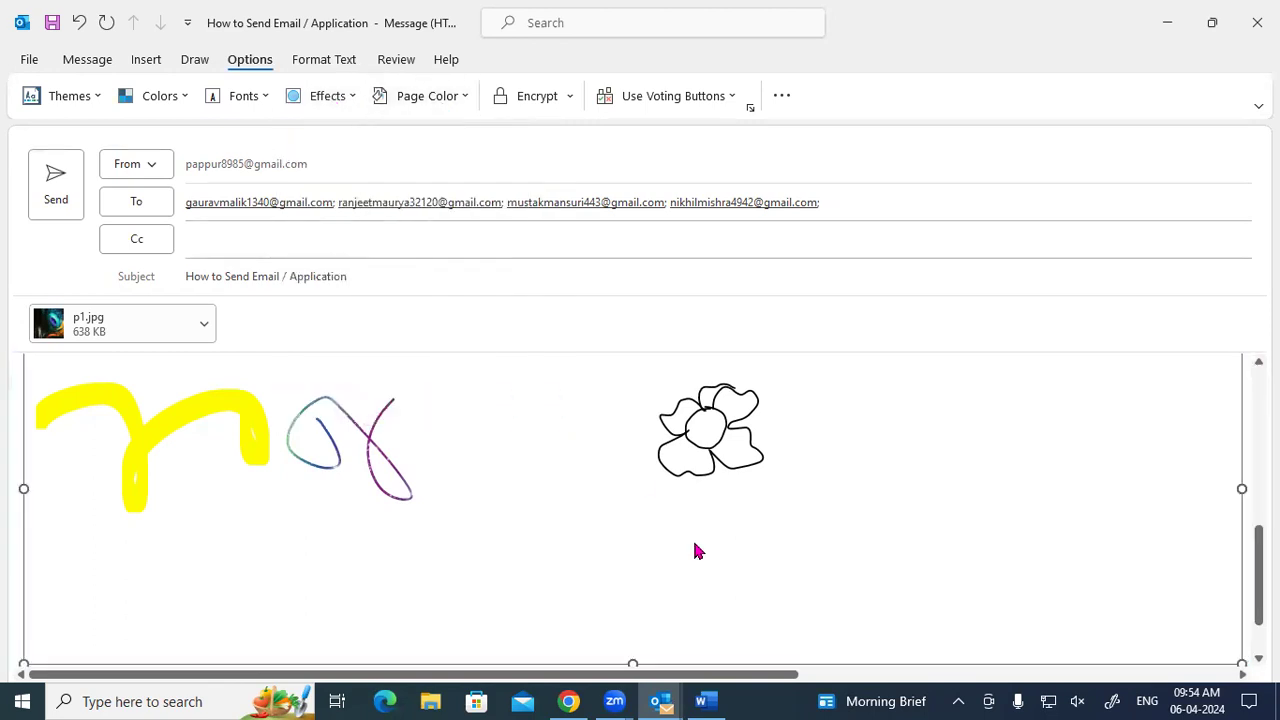
{"action": "scroll", "coordinate": [694, 545], "scroll_direction": "up", "scroll_amount": 5}
{"action": "left_click", "coordinate": [439, 99]}
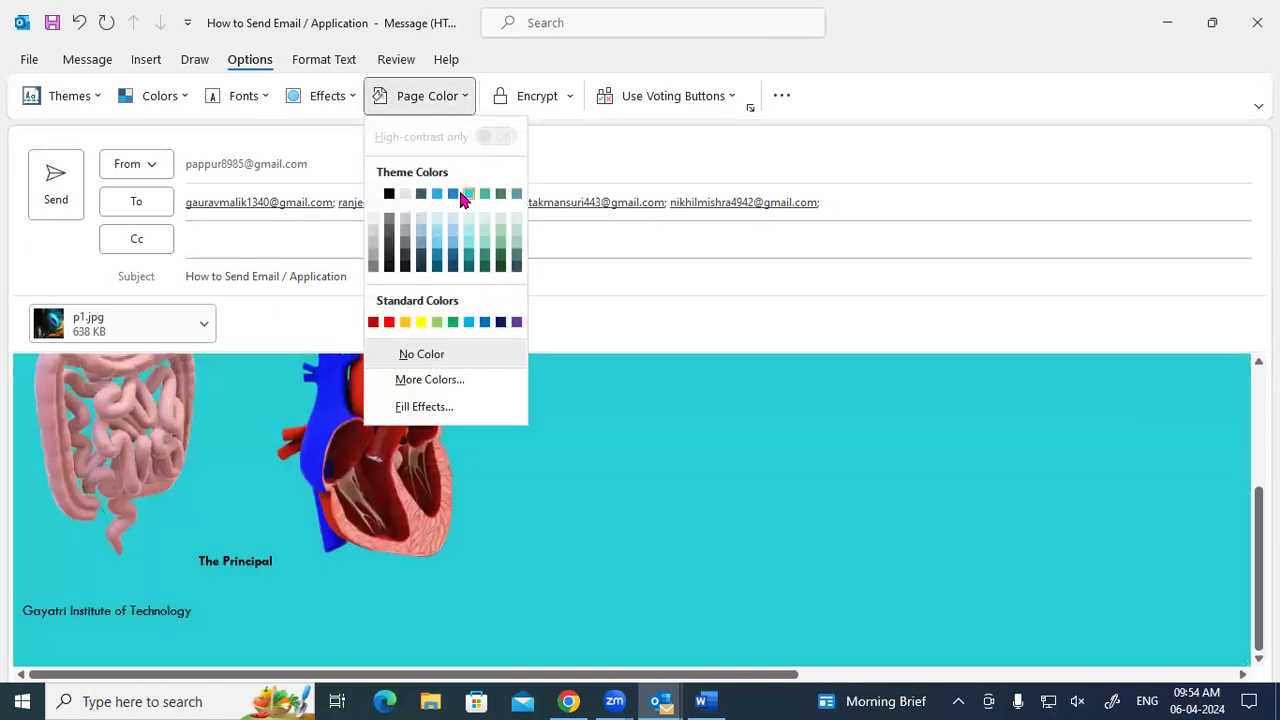
{"action": "left_click", "coordinate": [462, 196]}
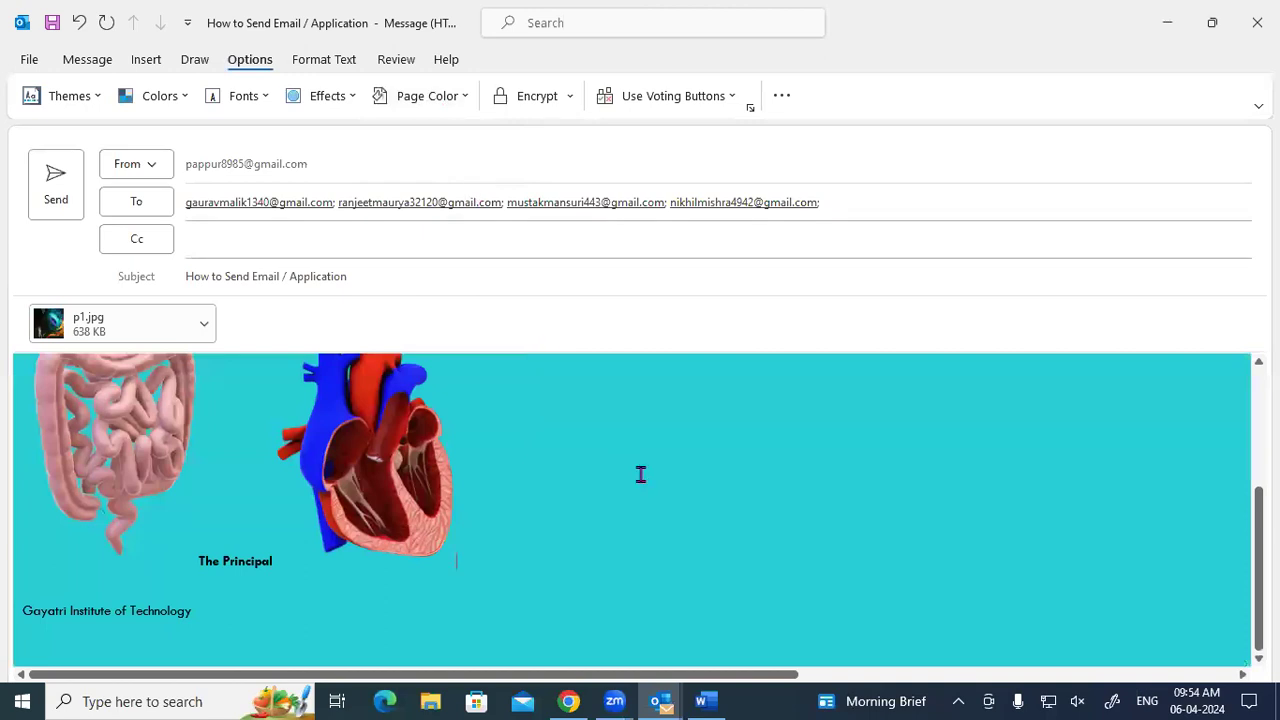
{"action": "scroll", "coordinate": [641, 480], "scroll_direction": "up", "scroll_amount": 3}
{"action": "scroll", "coordinate": [641, 480], "scroll_direction": "up", "scroll_amount": 1}
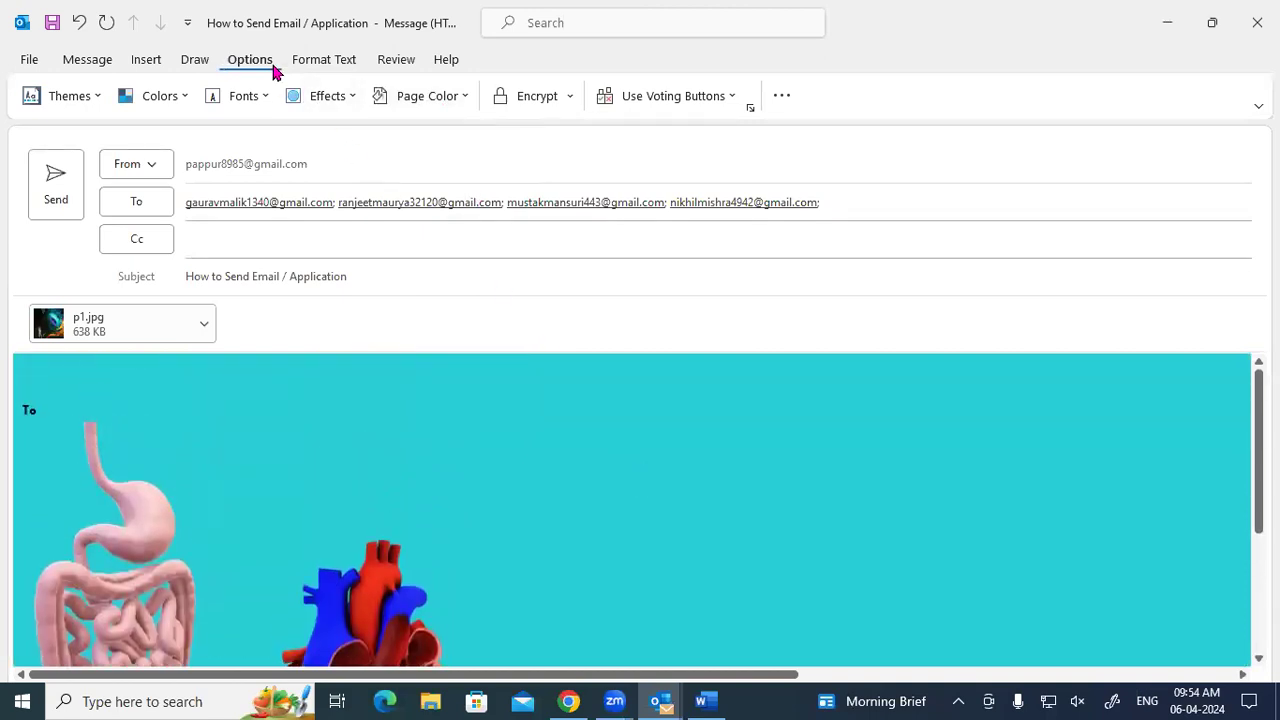
{"action": "left_click", "coordinate": [324, 62]}
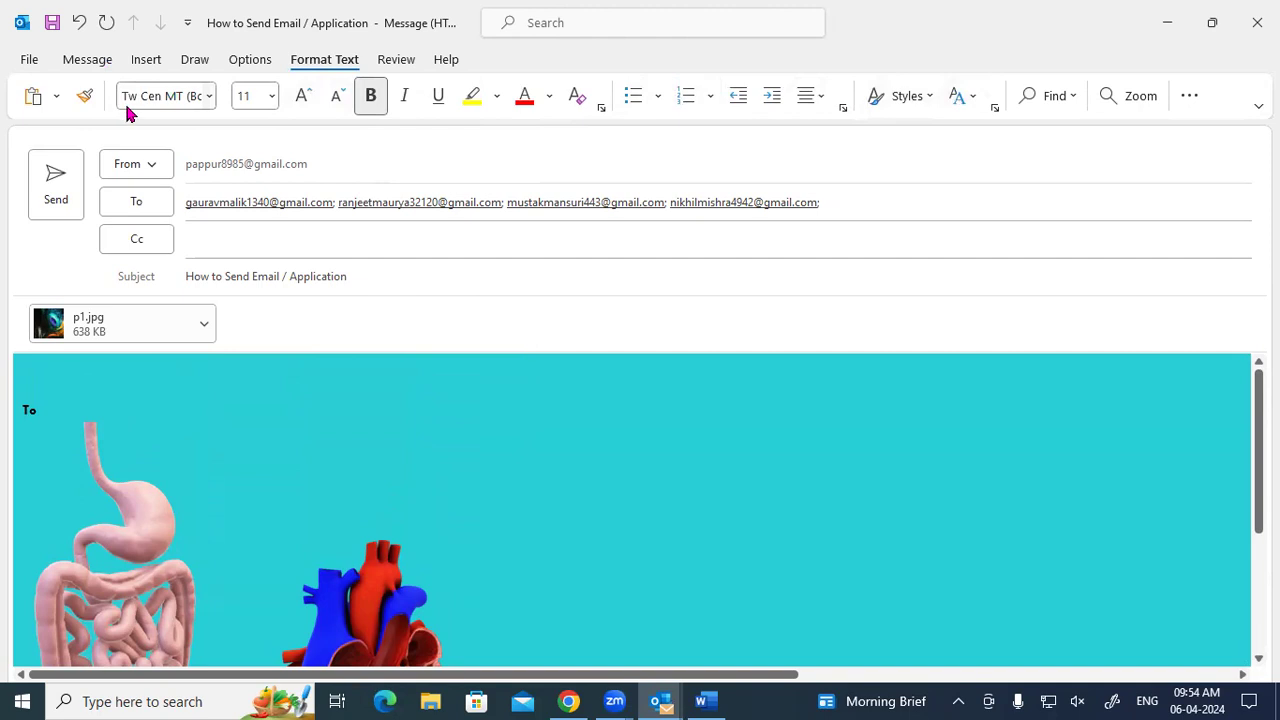
{"action": "left_click", "coordinate": [396, 62]}
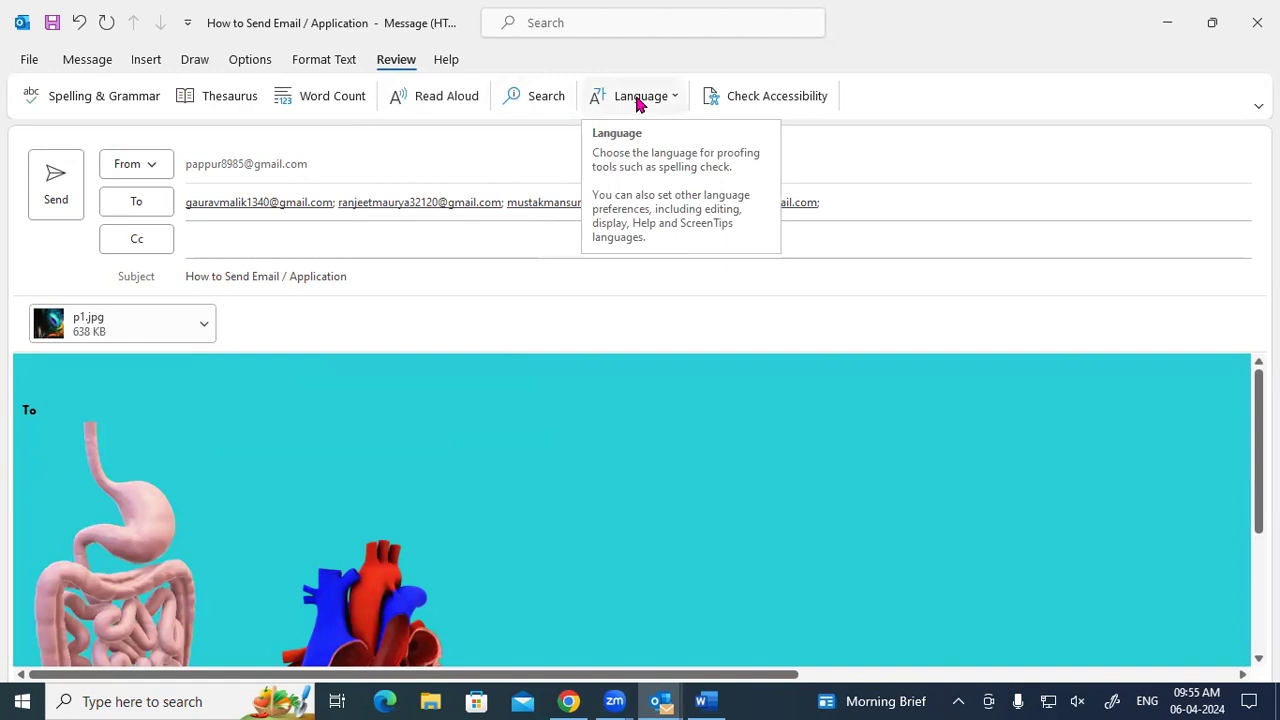
{"action": "left_click", "coordinate": [88, 62]}
{"action": "left_click", "coordinate": [145, 62]}
{"action": "left_click", "coordinate": [204, 66]}
{"action": "left_click", "coordinate": [250, 68]}
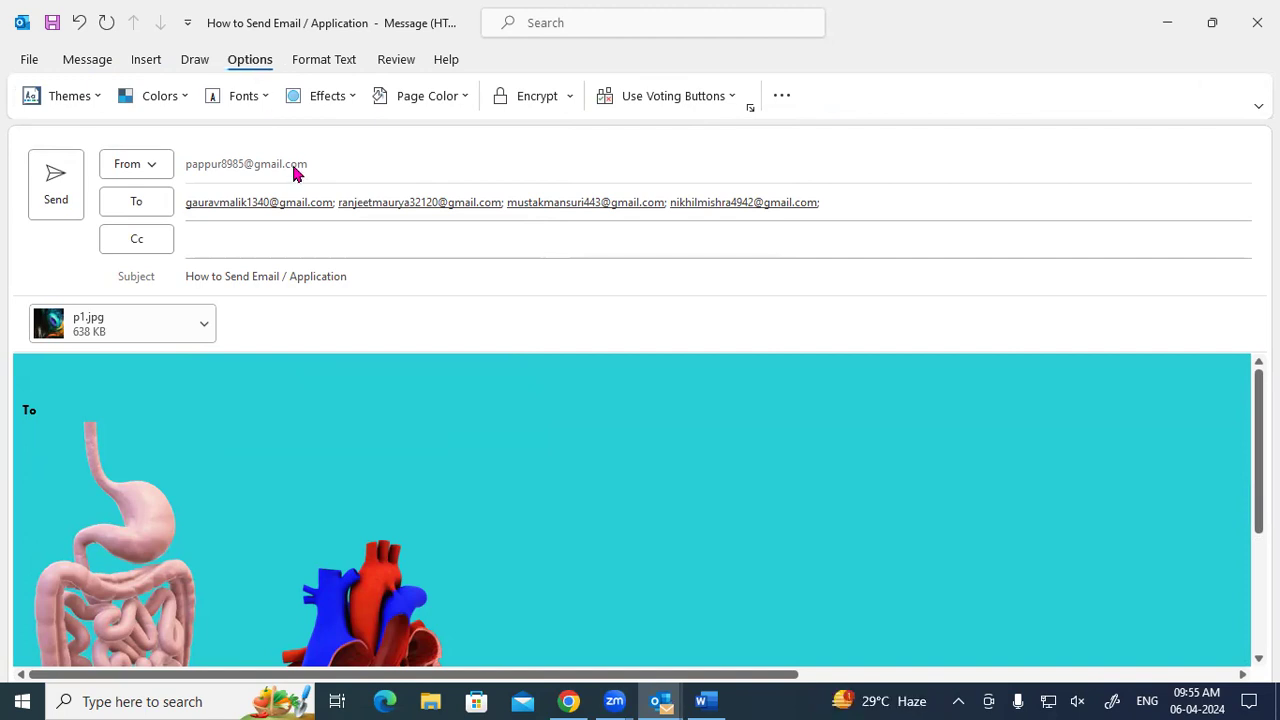
{"action": "mouse_move", "coordinate": [331, 200]}
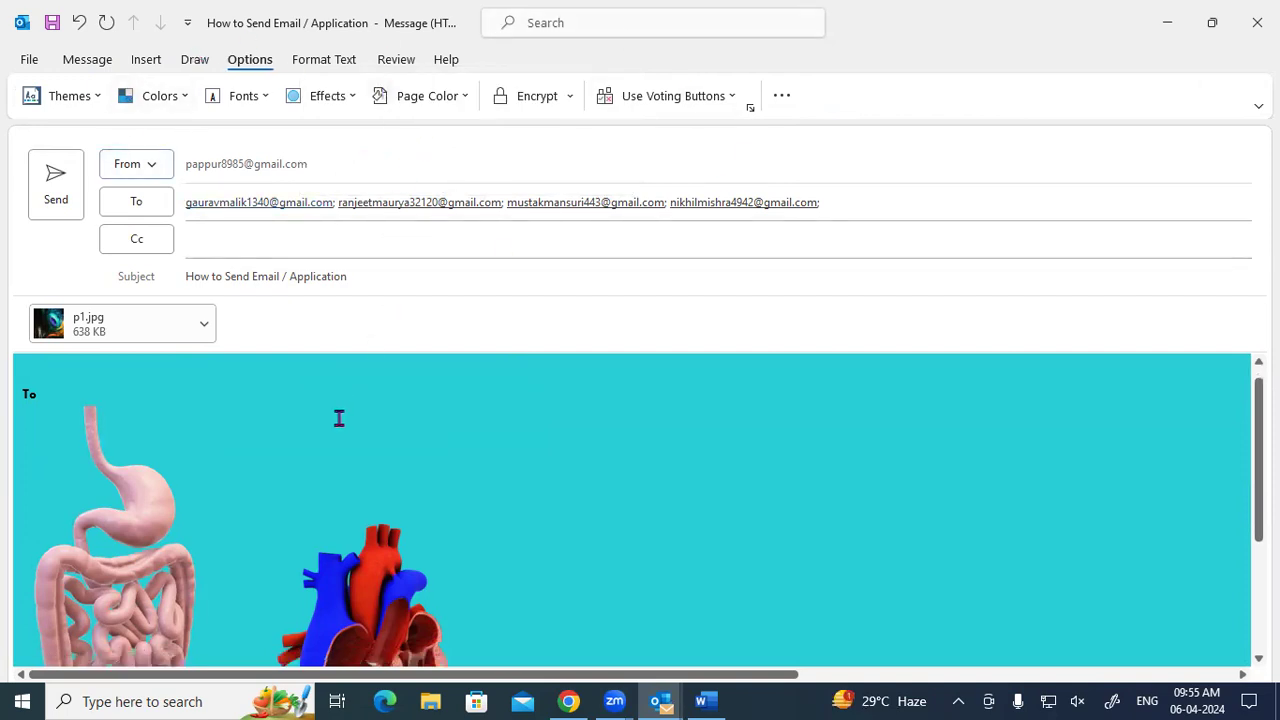
{"action": "scroll", "coordinate": [338, 418], "scroll_direction": "down", "scroll_amount": 3}
{"action": "scroll", "coordinate": [286, 362], "scroll_direction": "up", "scroll_amount": 2}
{"action": "scroll", "coordinate": [286, 362], "scroll_direction": "up", "scroll_amount": 1}
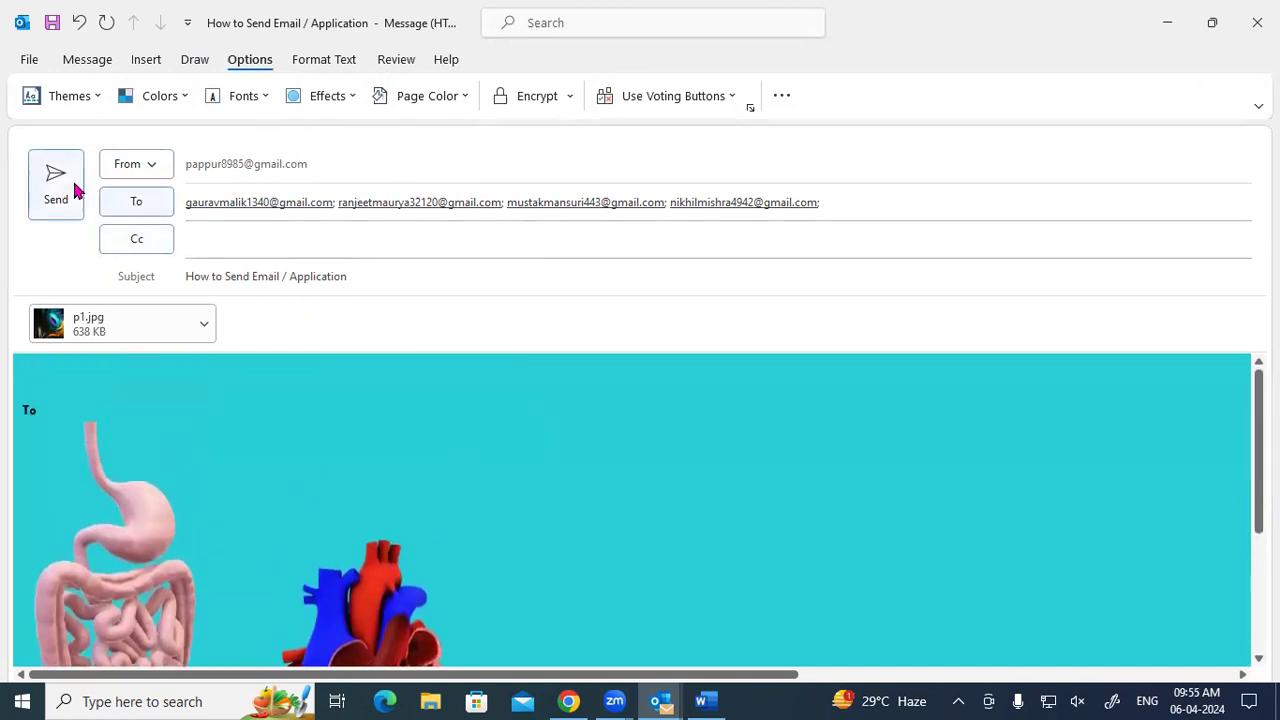
Send the email, then close Word's Document1 without saving.
{"action": "left_click", "coordinate": [60, 182]}
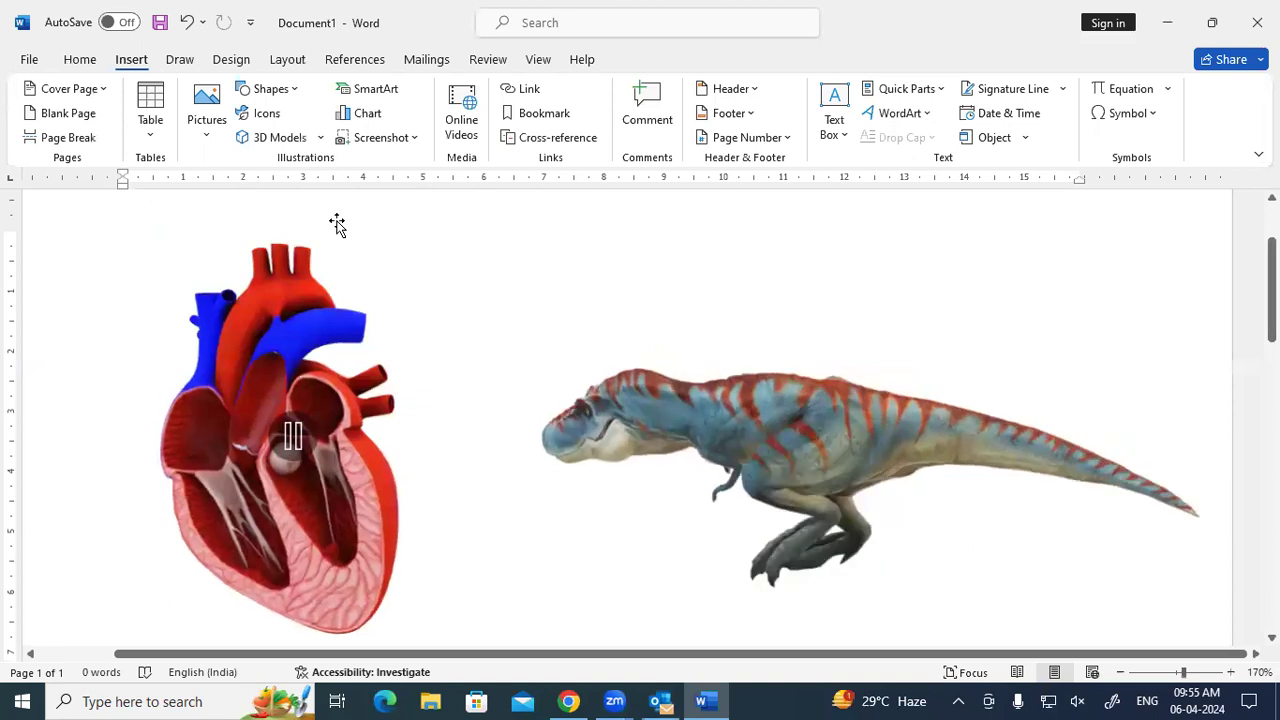
{"action": "left_click", "coordinate": [1260, 18]}
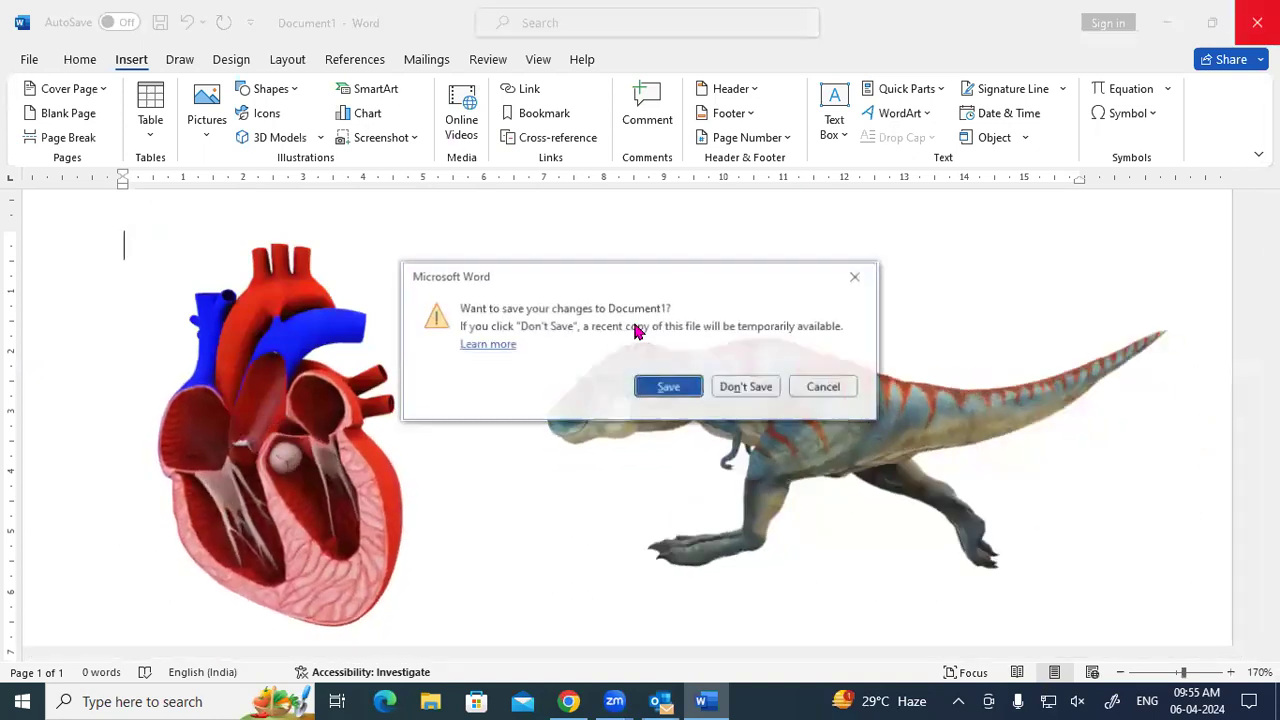
{"action": "left_click", "coordinate": [748, 387]}
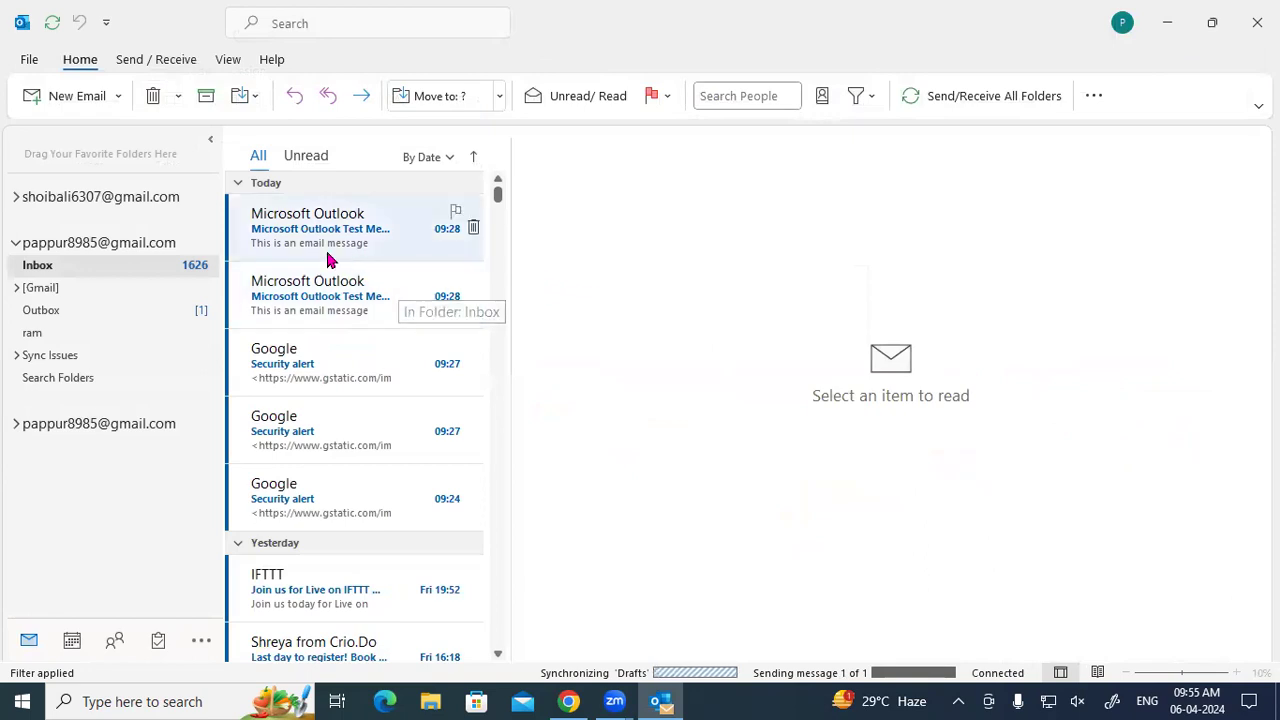
Check the Outbox, run Send All, and dismiss the operation-failed error.
{"action": "left_click", "coordinate": [78, 310]}
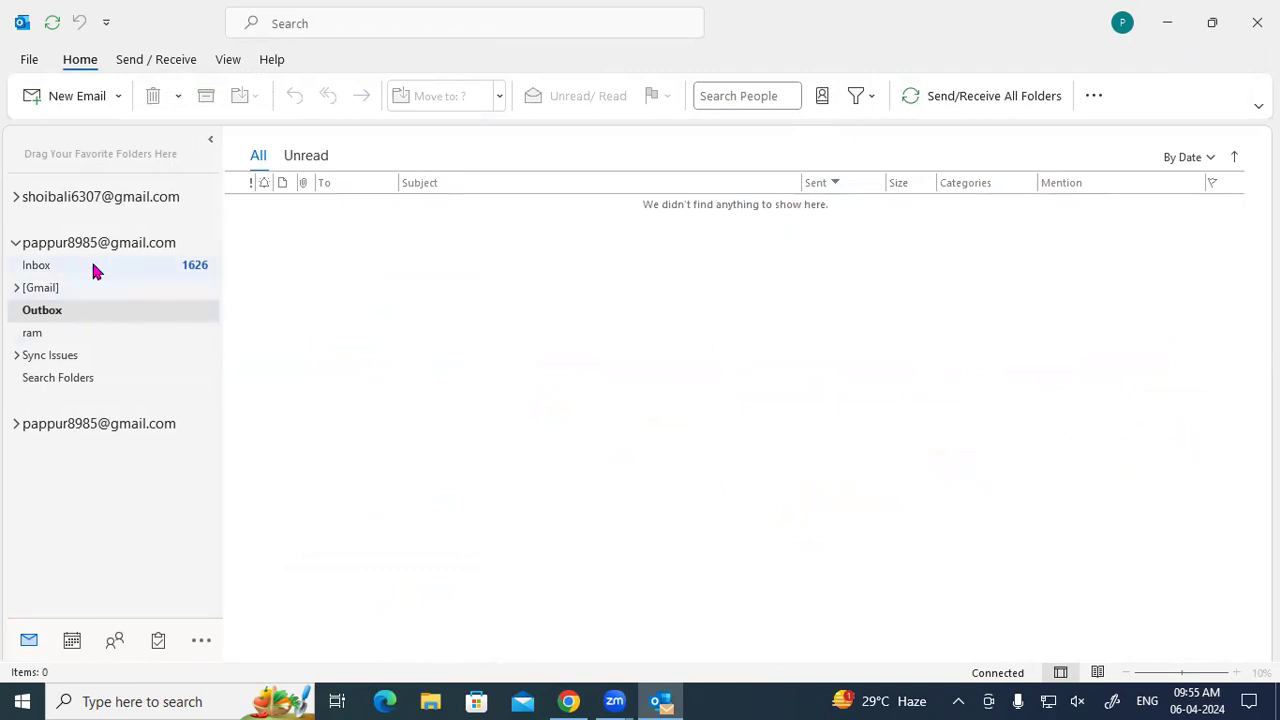
{"action": "left_click", "coordinate": [93, 268]}
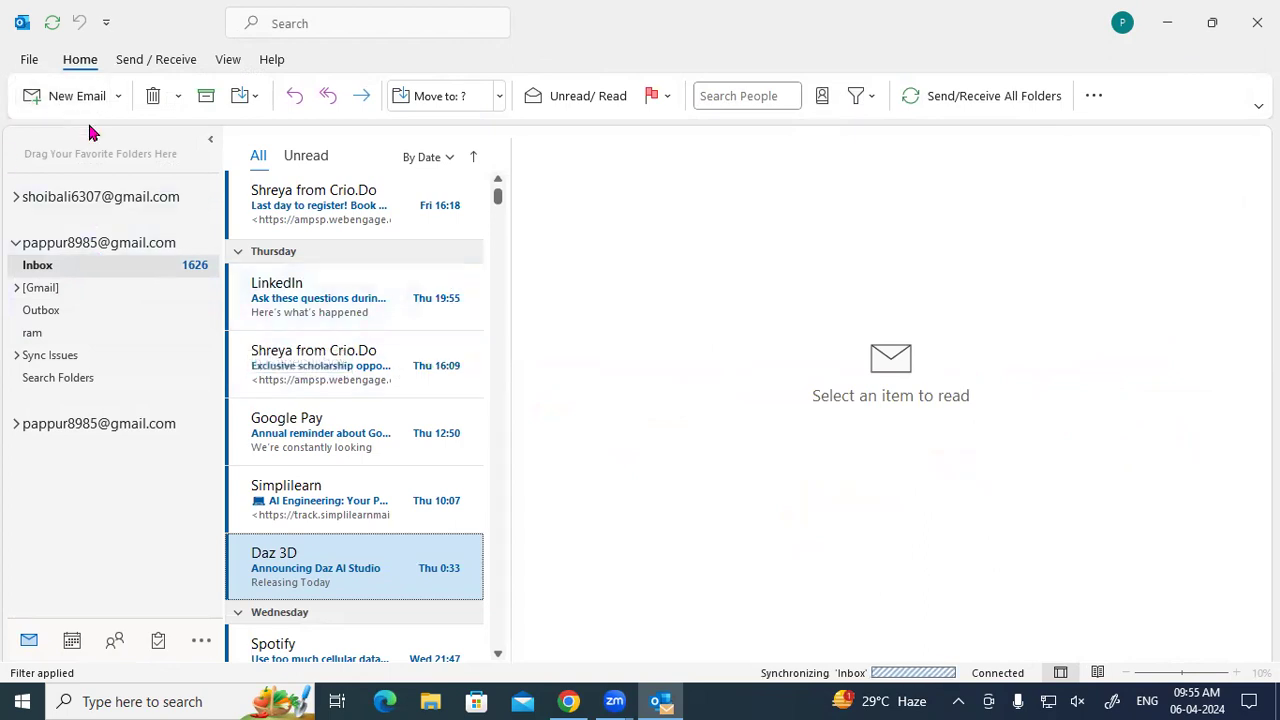
{"action": "left_click", "coordinate": [120, 68]}
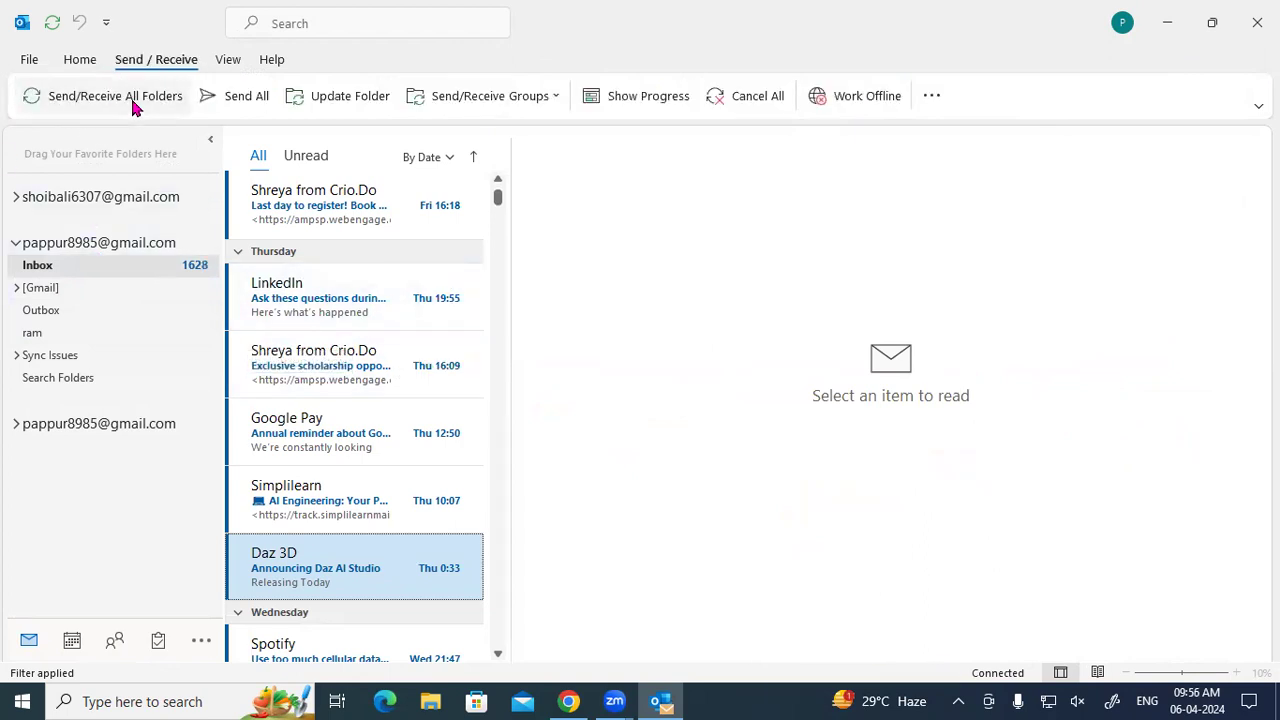
{"action": "left_click", "coordinate": [222, 106]}
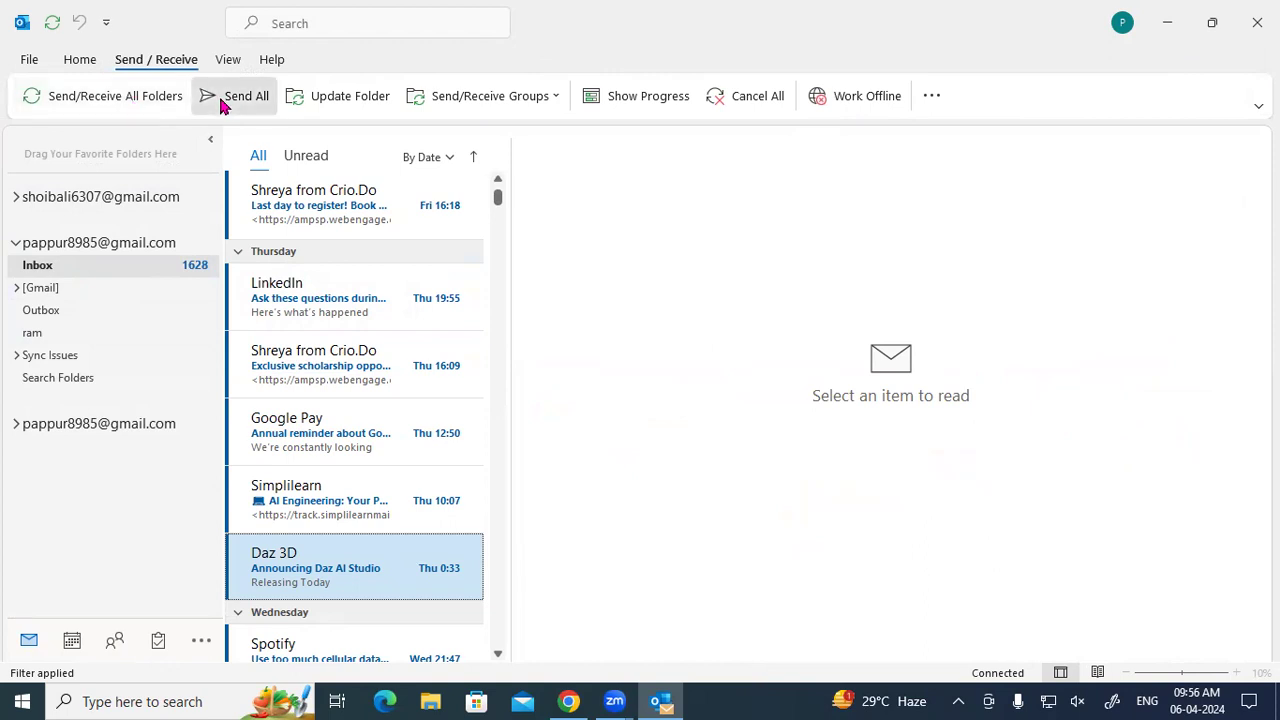
{"action": "left_click", "coordinate": [648, 405]}
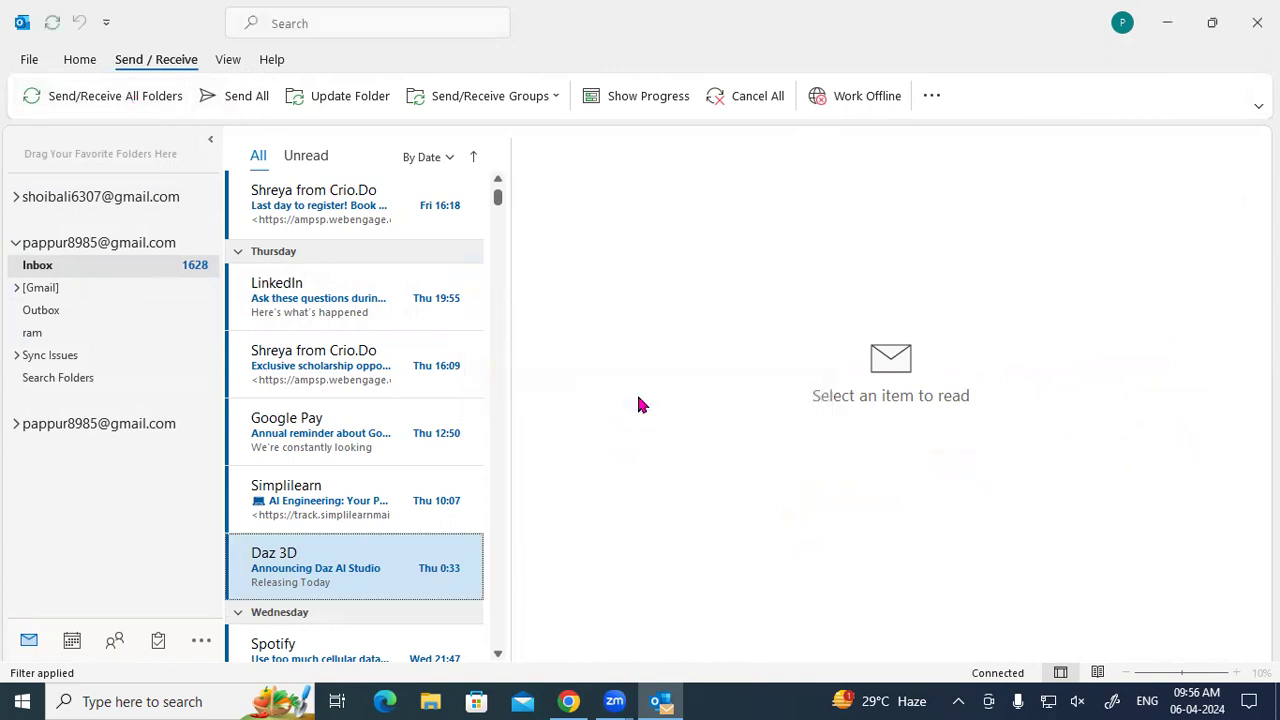
Return to the Inbox, where an 'Address not found' delivery notice has arrived.
{"action": "scroll", "coordinate": [415, 398], "scroll_direction": "up", "scroll_amount": 1}
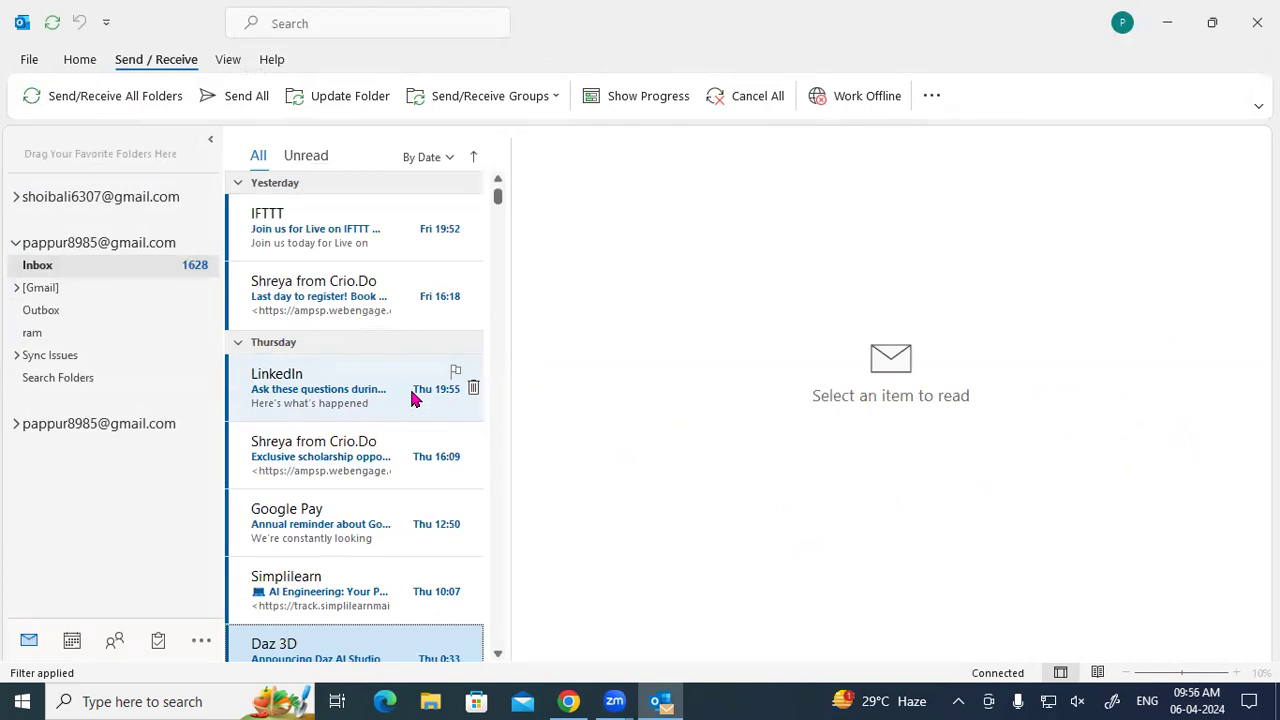
{"action": "scroll", "coordinate": [415, 398], "scroll_direction": "up", "scroll_amount": 3}
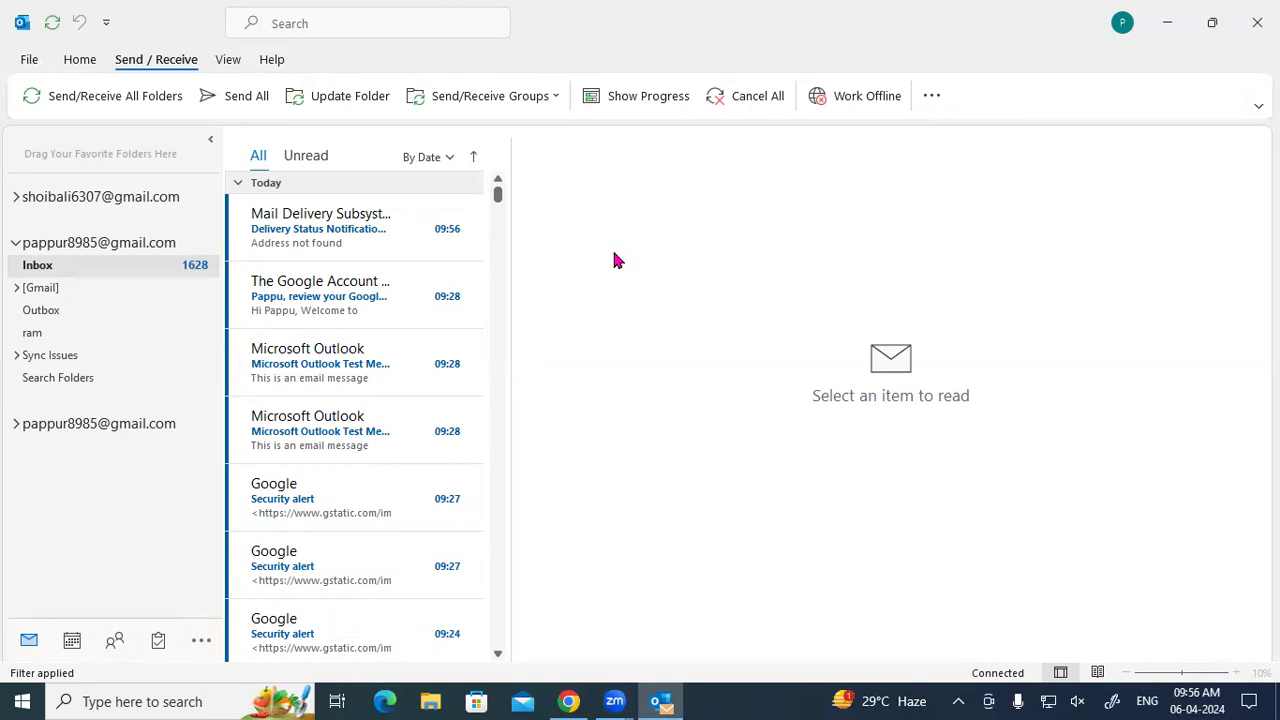
{"action": "left_click", "coordinate": [72, 60]}
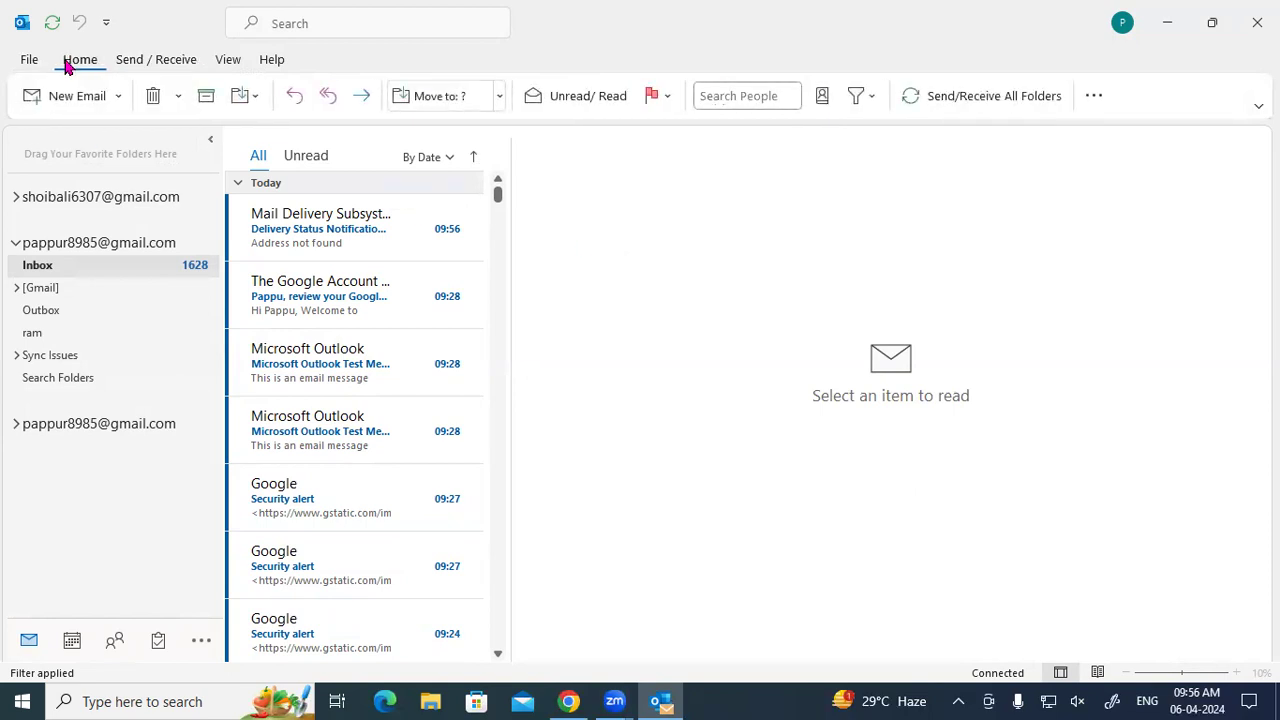
{"action": "left_click", "coordinate": [57, 270]}
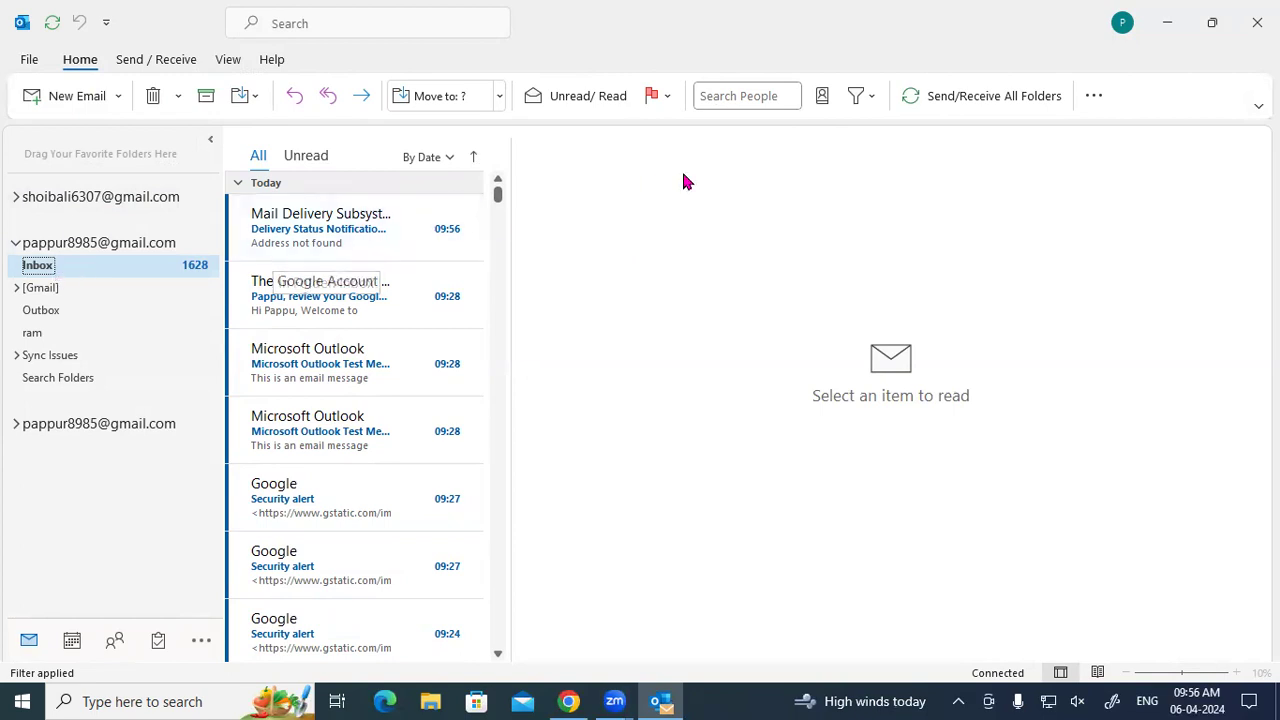
{"action": "left_click", "coordinate": [48, 98]}
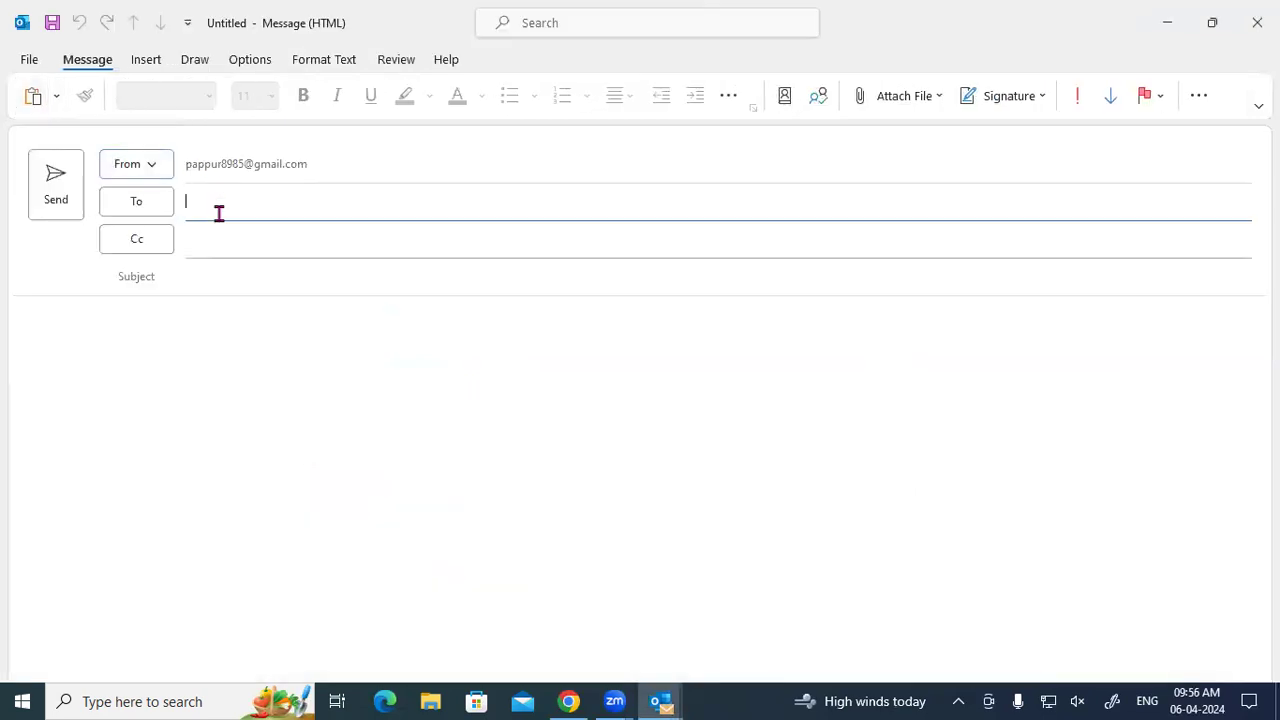
{"action": "left_click", "coordinate": [218, 212]}
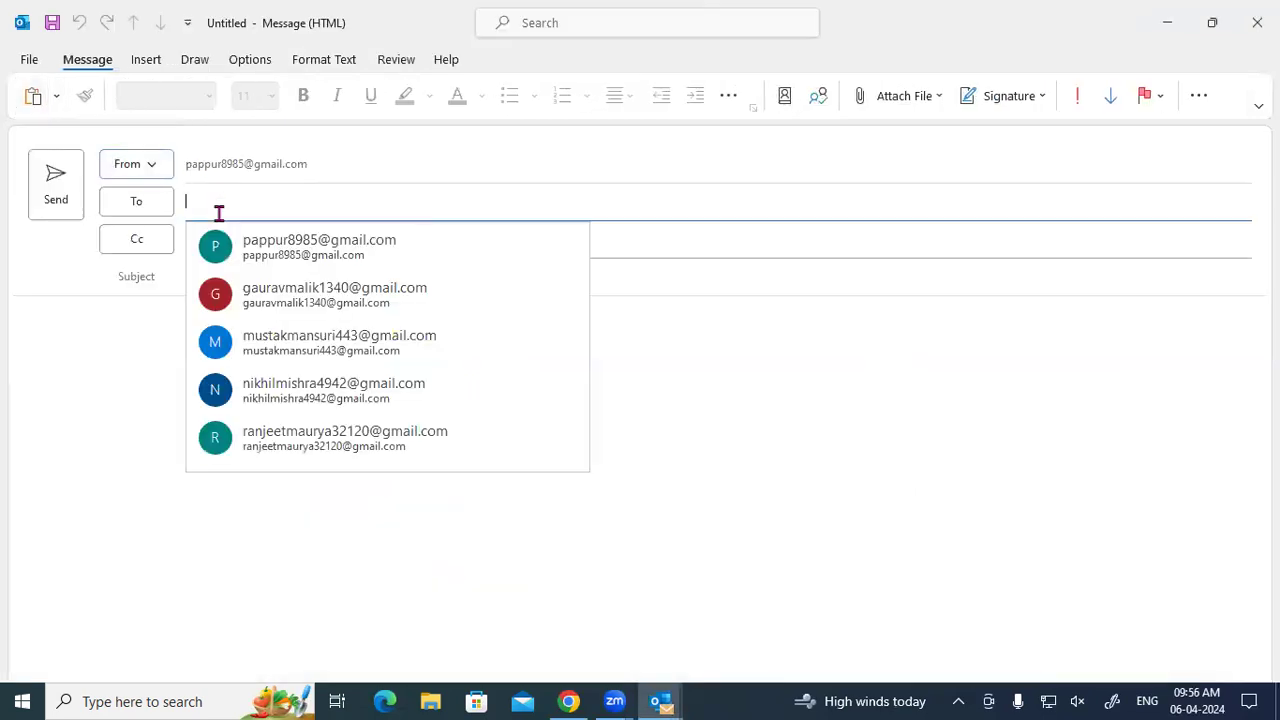
{"action": "left_click", "coordinate": [140, 385]}
{"action": "left_click", "coordinate": [199, 282]}
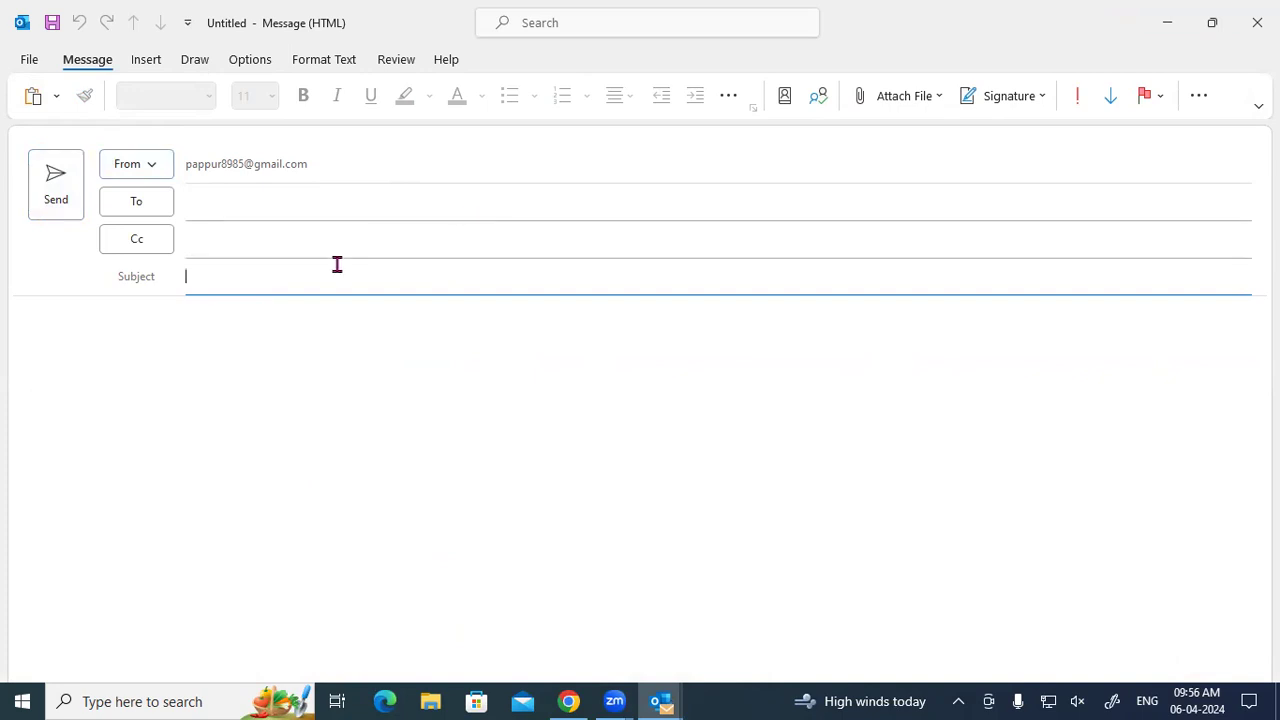
{"action": "left_click", "coordinate": [1257, 22]}
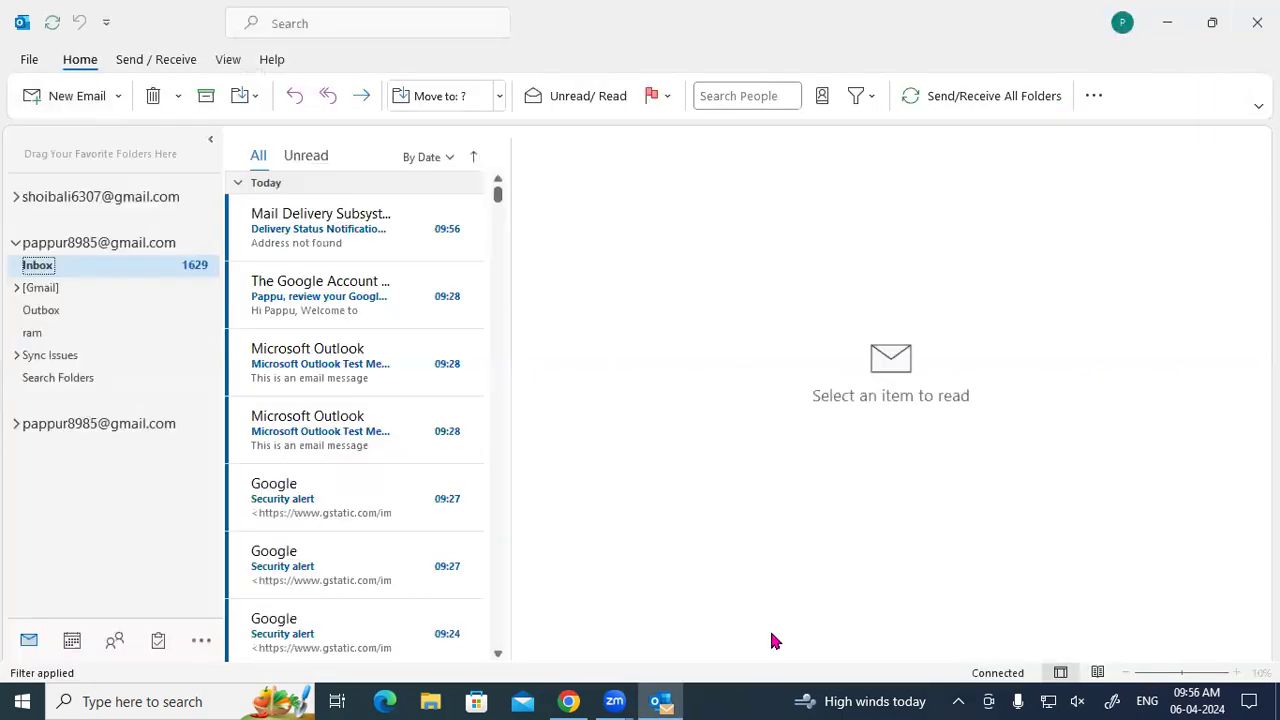